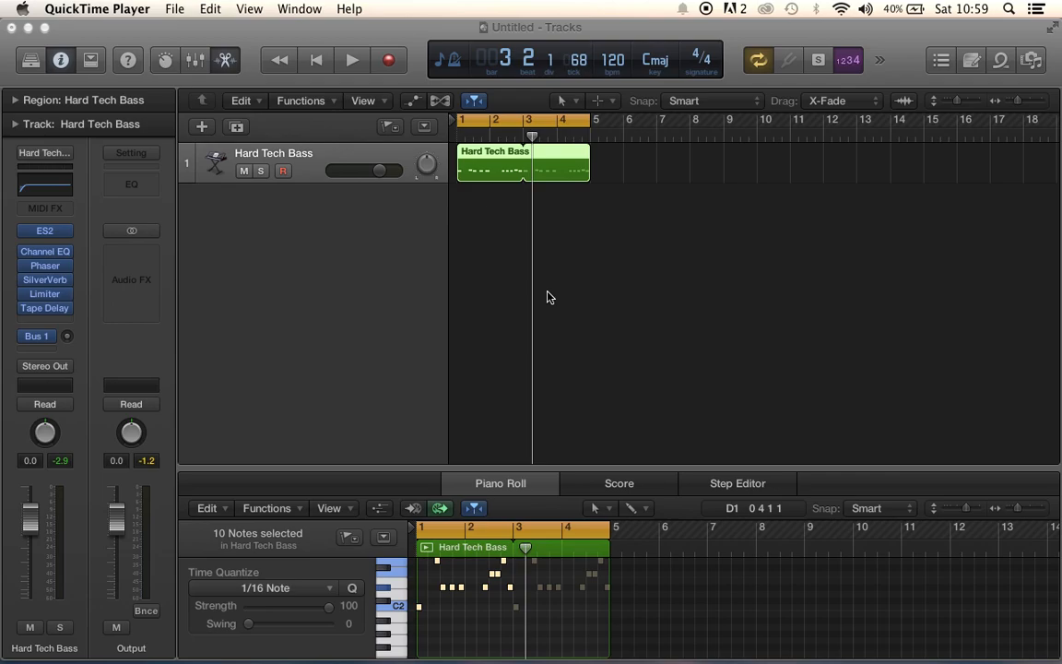
- Play the Hard Tech Bass loop while adjusting its Timbre smart control, then close the controls and stop playback
{"action": "left_click", "coordinate": [547, 297]}
{"action": "key", "text": "space"}
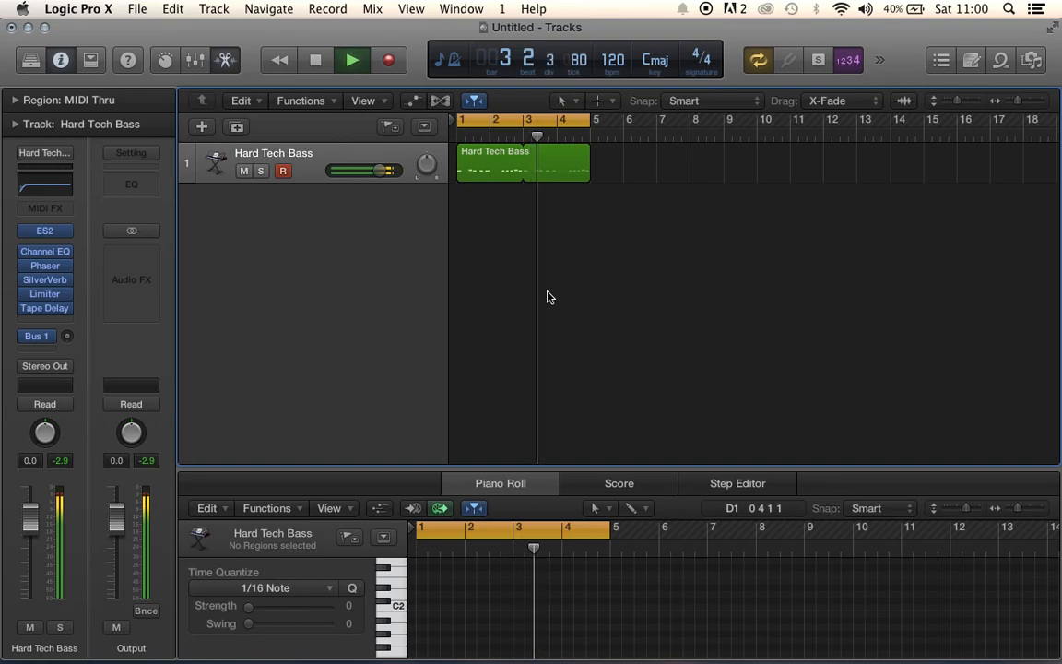
{"action": "left_click", "coordinate": [166, 60]}
{"action": "key", "text": "space"}
{"action": "left_click_drag", "start_coordinate": [370, 535], "coordinate": [377, 536]}
{"action": "key", "text": "space"}
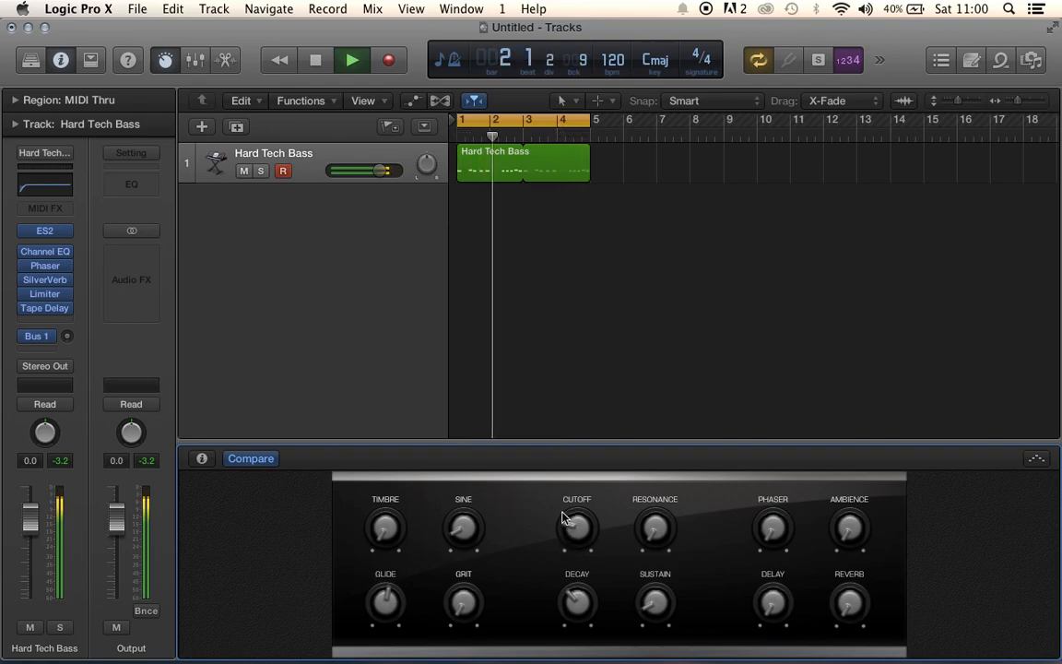
{"action": "key", "text": "b"}
{"action": "key", "text": "space"}
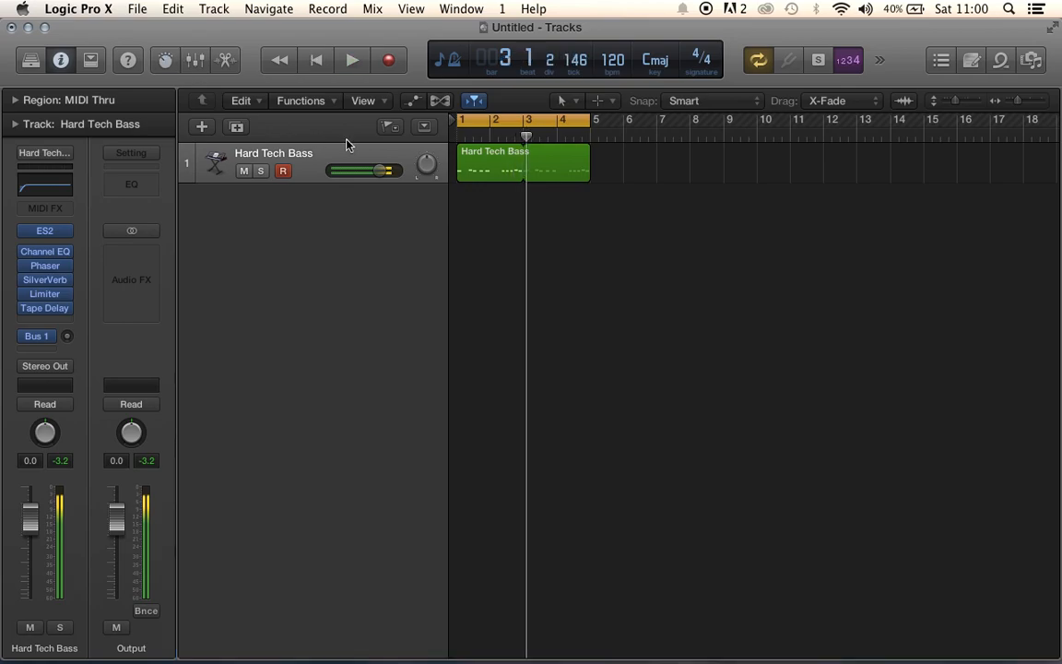
- Duplicate the Hard Tech Bass track's setup as a second track and load the Grimy 909 drum machine patch on it
{"action": "left_click", "coordinate": [237, 127]}
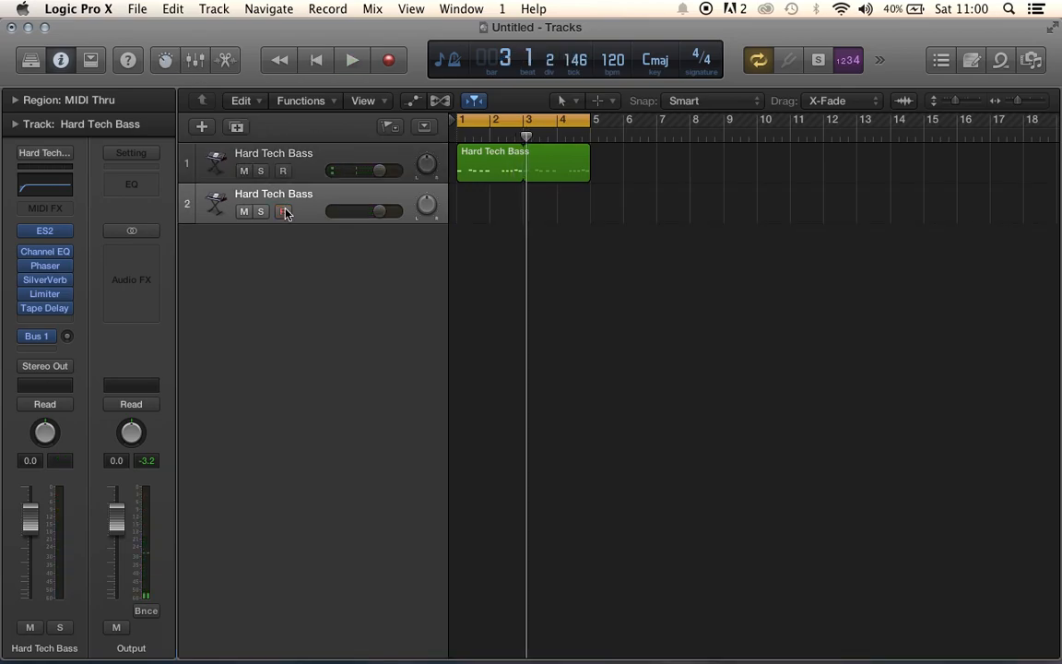
{"action": "left_click", "coordinate": [31, 60]}
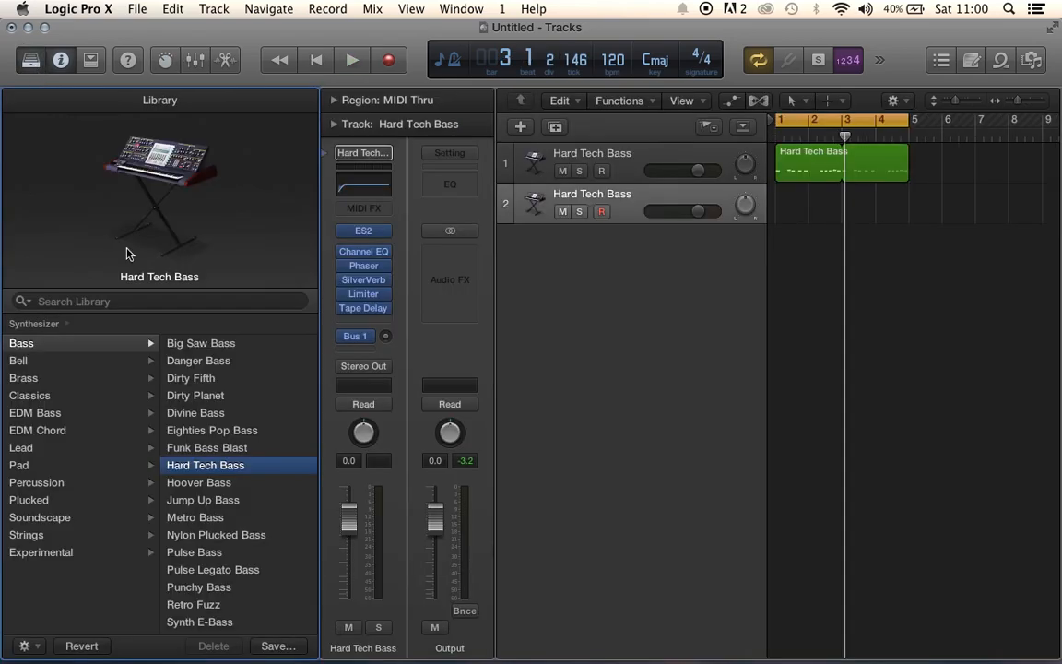
{"action": "left_click", "coordinate": [36, 324]}
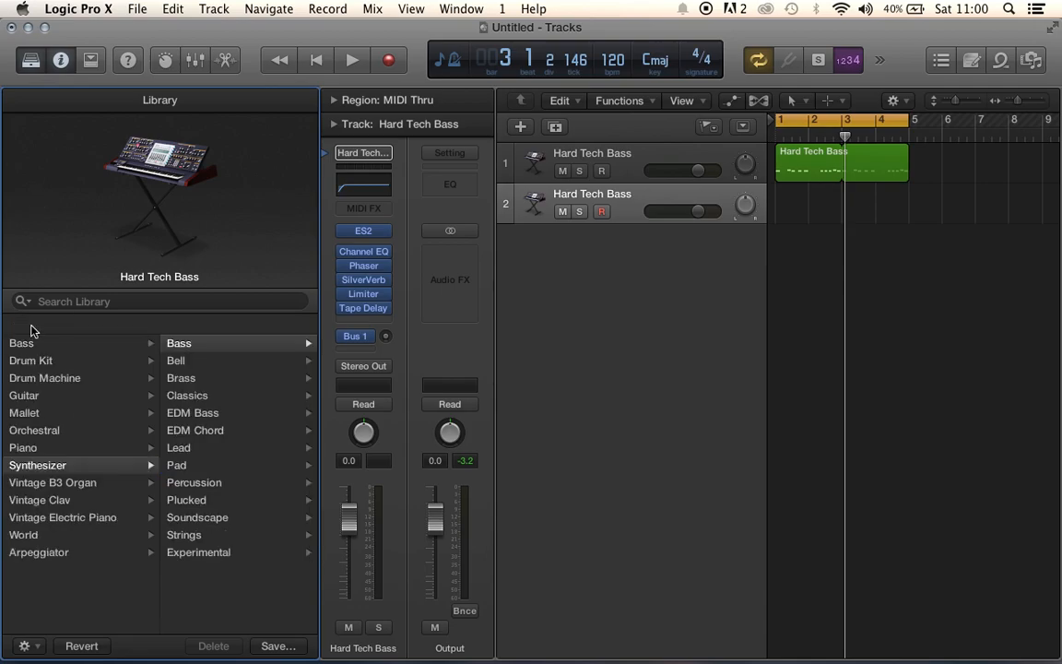
{"action": "left_click", "coordinate": [74, 382]}
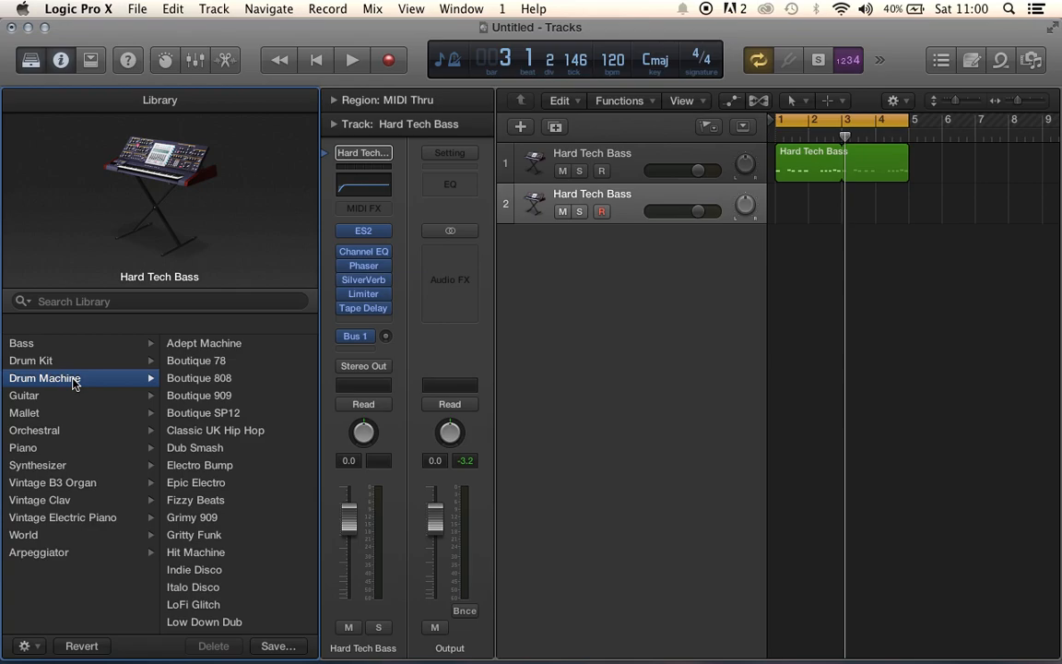
{"action": "left_click", "coordinate": [205, 520]}
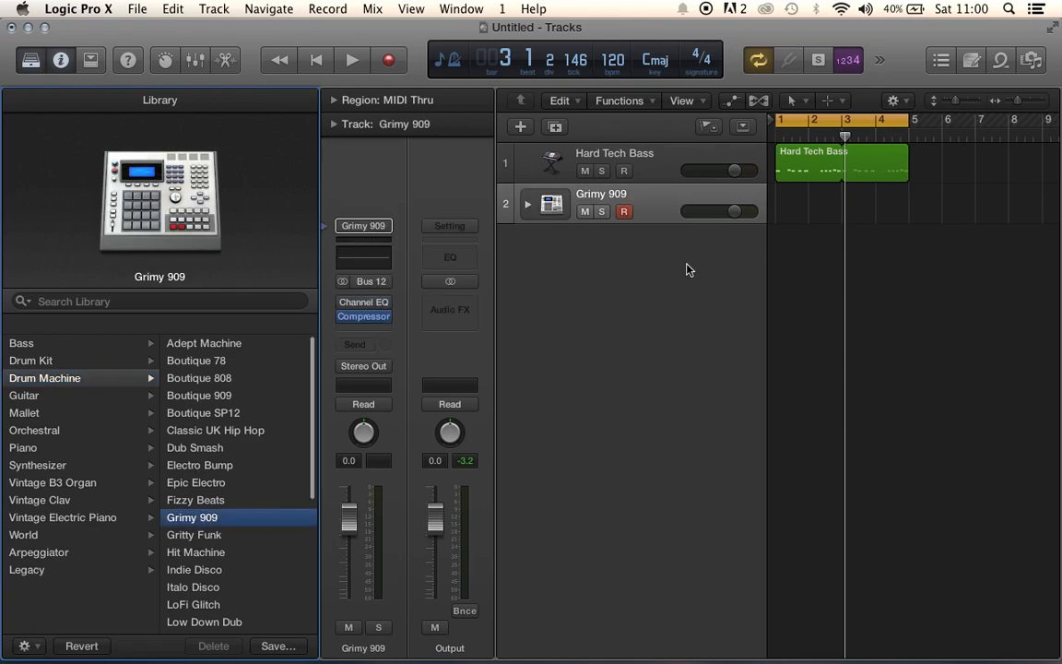
- Record a two-bar drum pattern on the Grimy 909 track from bar 1 and quantize all its notes to 1/16
{"action": "left_click", "coordinate": [316, 62]}
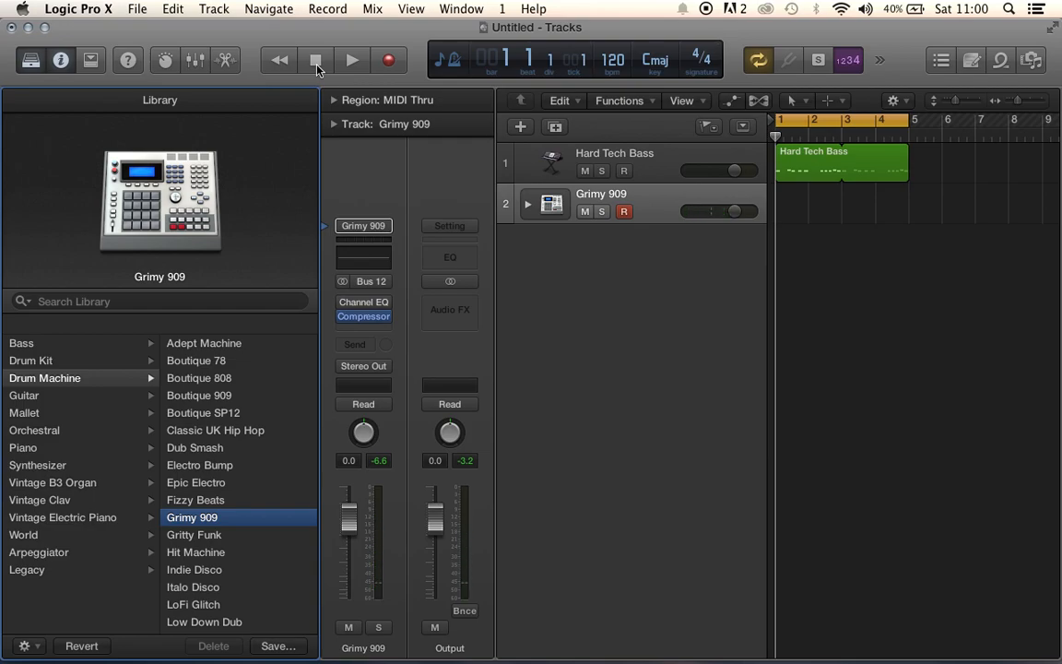
{"action": "left_click", "coordinate": [388, 65]}
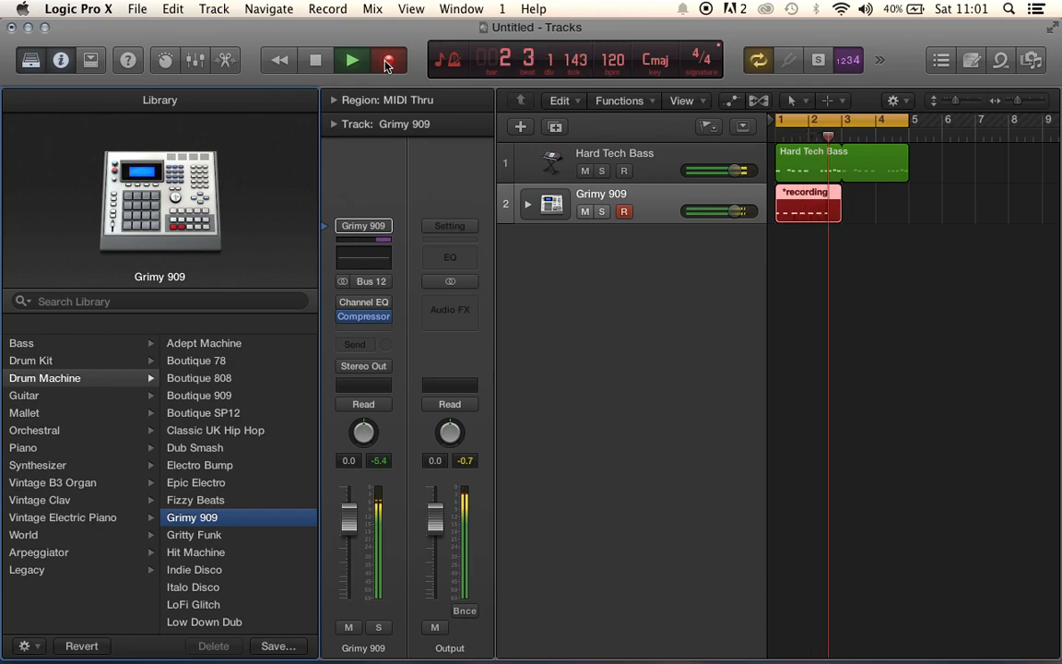
{"action": "key", "text": "space"}
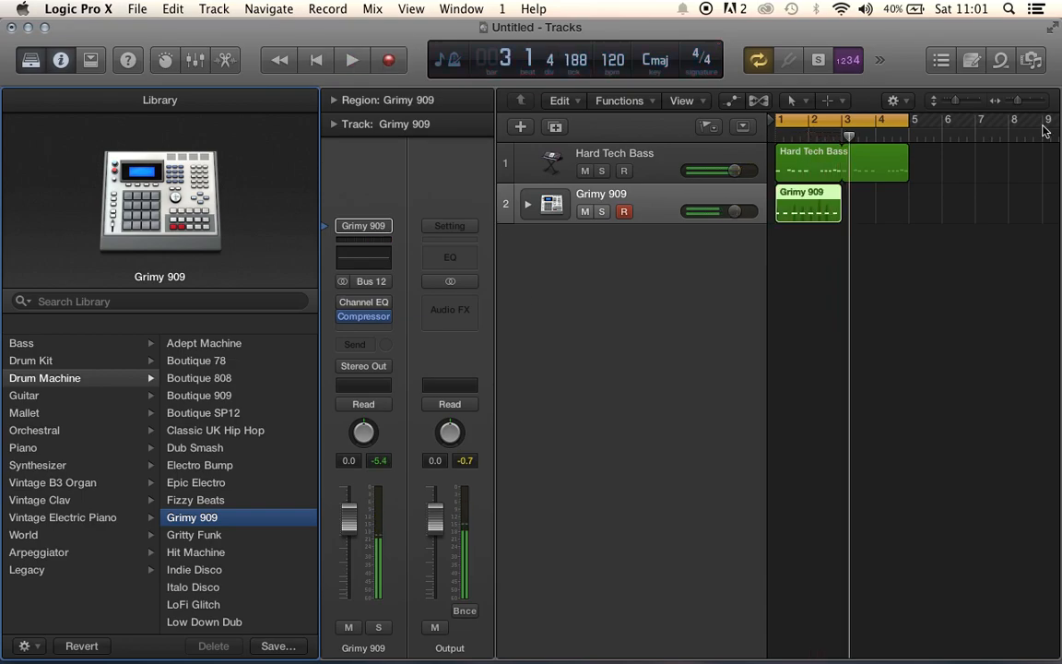
{"action": "key", "text": "p"}
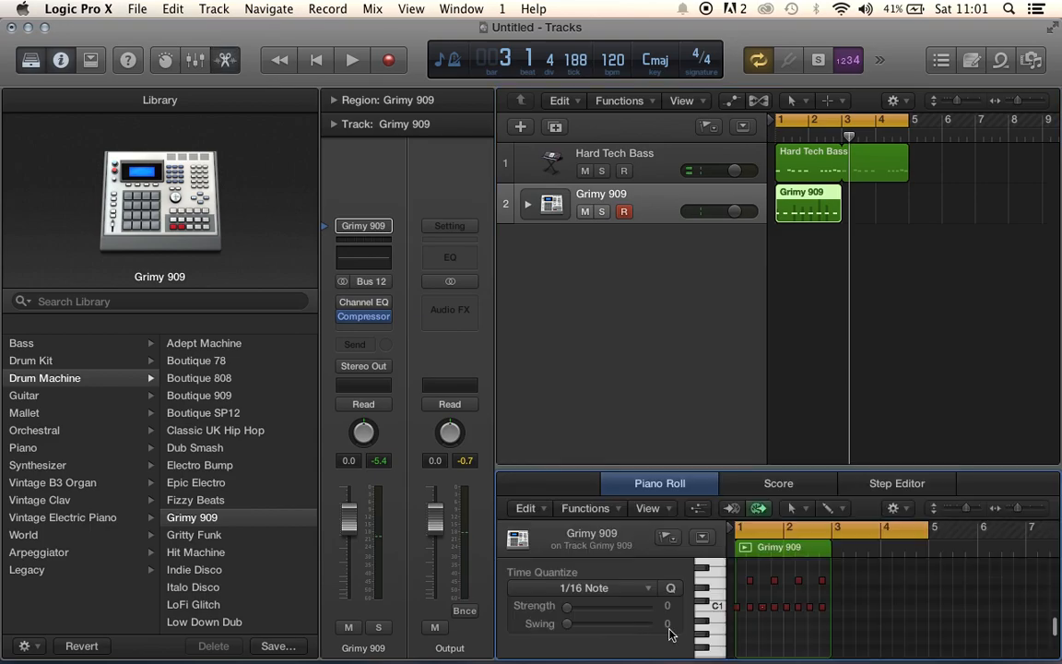
{"action": "left_click_drag", "start_coordinate": [737, 573], "coordinate": [854, 628]}
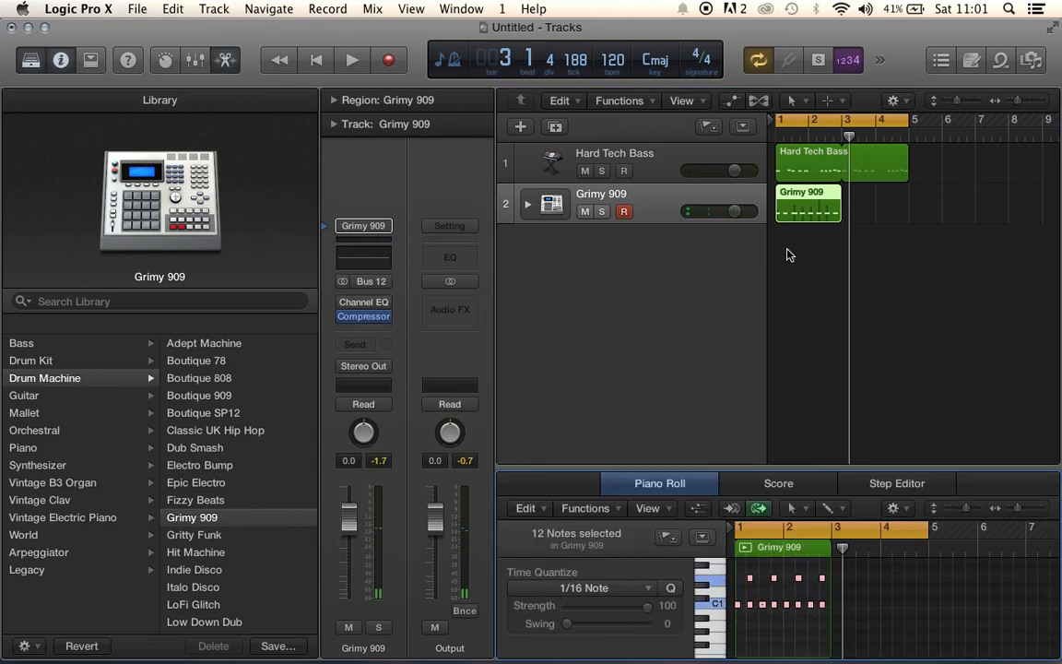
- Select the four upper-row notes of the Grimy 909 pattern and shift them slightly ahead of the beat
{"action": "left_click", "coordinate": [749, 587]}
{"action": "left_click_drag", "start_coordinate": [749, 572], "coordinate": [826, 581]}
{"action": "scroll", "coordinate": [782, 581], "scroll_direction": "up", "scroll_amount": 5}
{"action": "scroll", "coordinate": [784, 587], "scroll_direction": "left", "scroll_amount": 2}
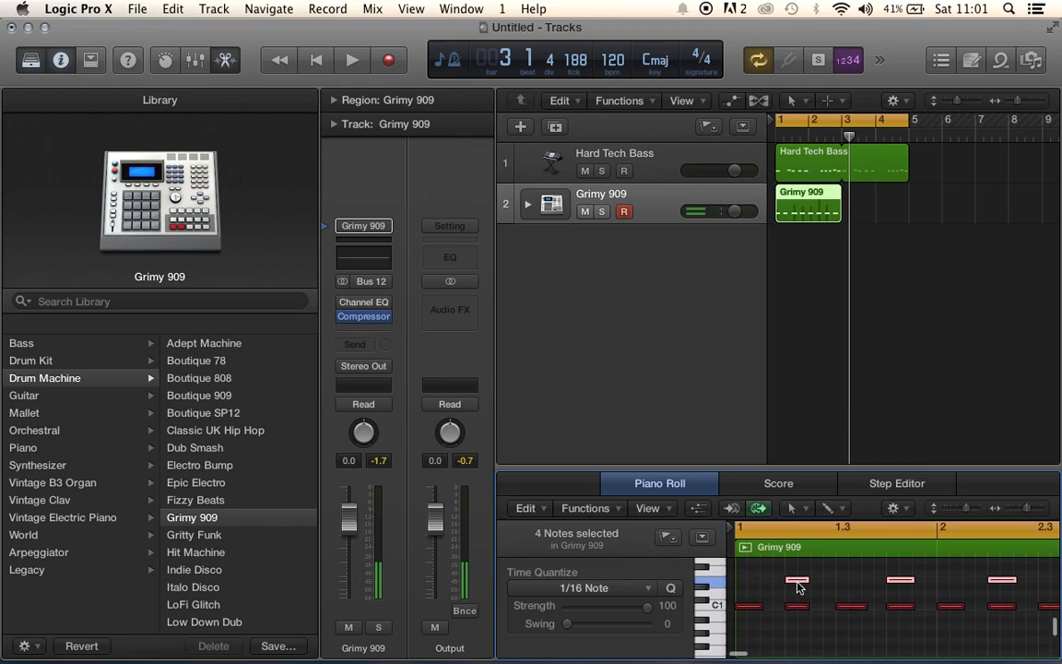
{"action": "left_click", "coordinate": [793, 581]}
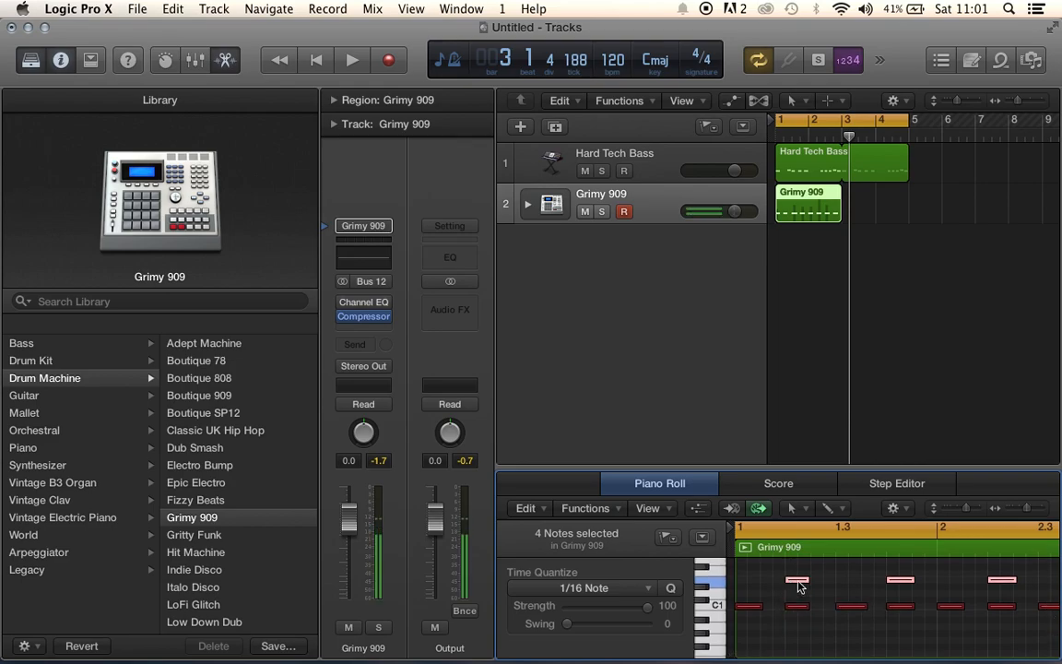
{"action": "scroll", "coordinate": [797, 586], "scroll_direction": "up", "scroll_amount": 5}
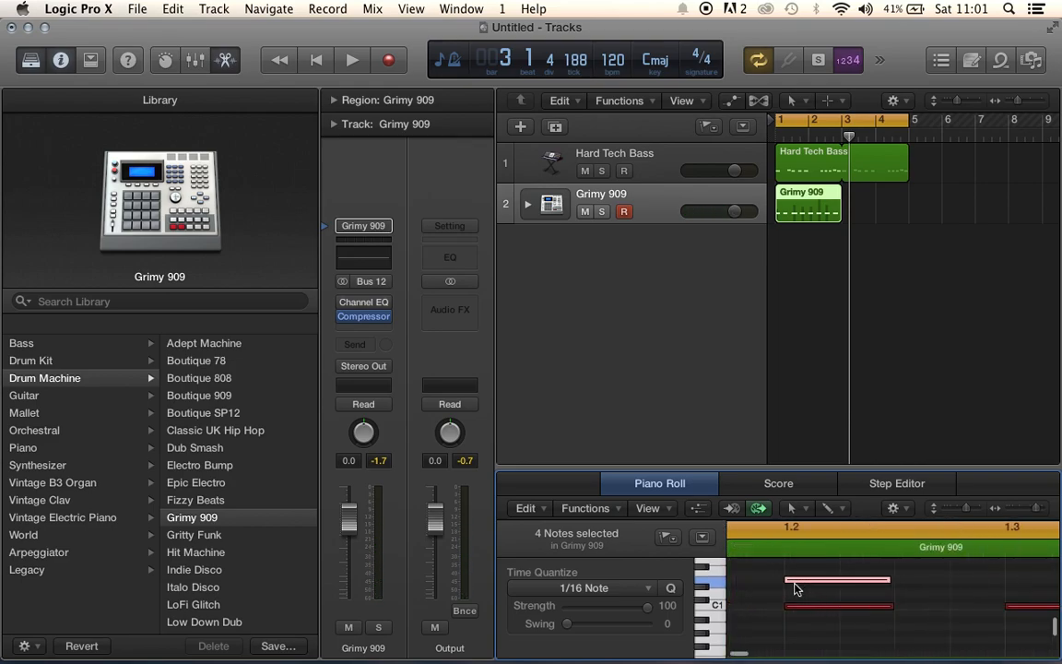
{"action": "left_click_drag", "start_coordinate": [797, 585], "coordinate": [779, 586]}
{"action": "scroll", "coordinate": [779, 585], "scroll_direction": "down", "scroll_amount": 5}
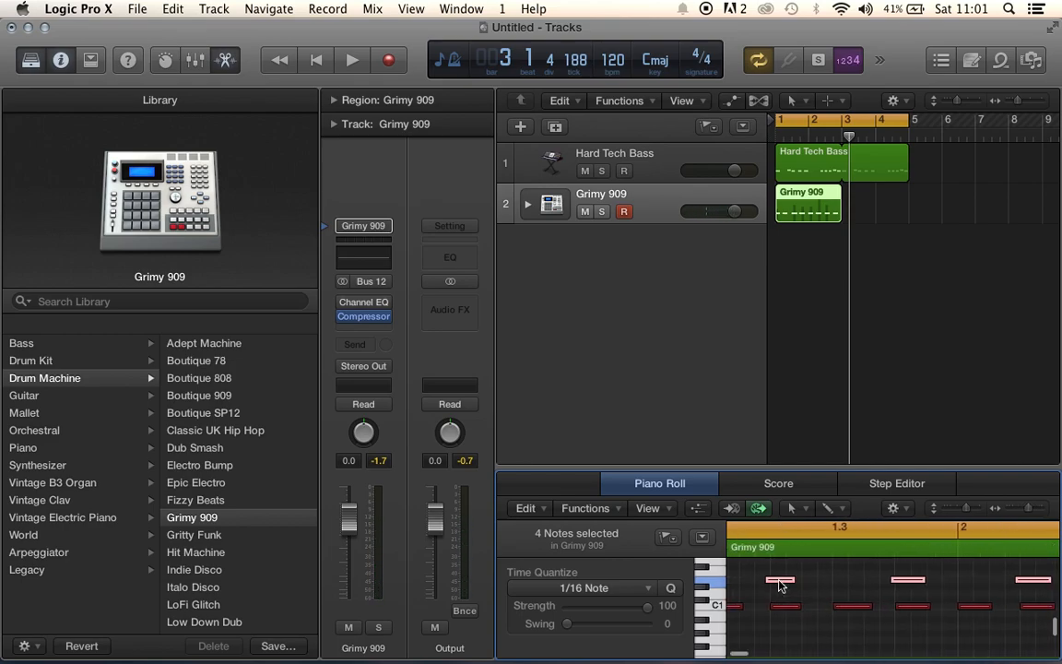
{"action": "scroll", "coordinate": [775, 586], "scroll_direction": "up", "scroll_amount": 5}
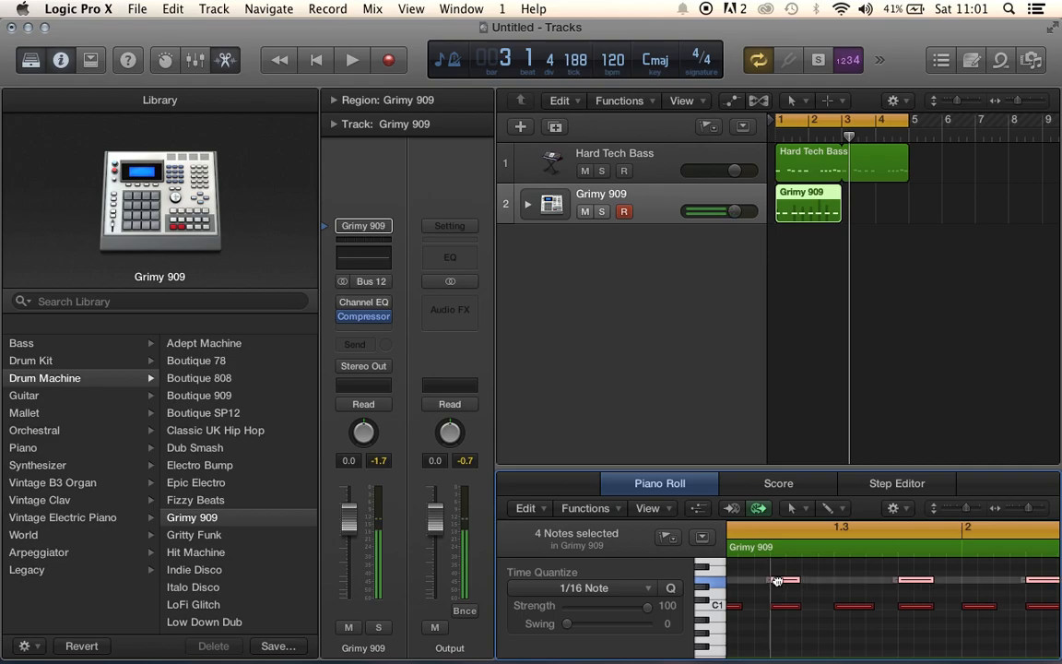
{"action": "left_click", "coordinate": [776, 586]}
{"action": "scroll", "coordinate": [776, 586], "scroll_direction": "up", "scroll_amount": 3}
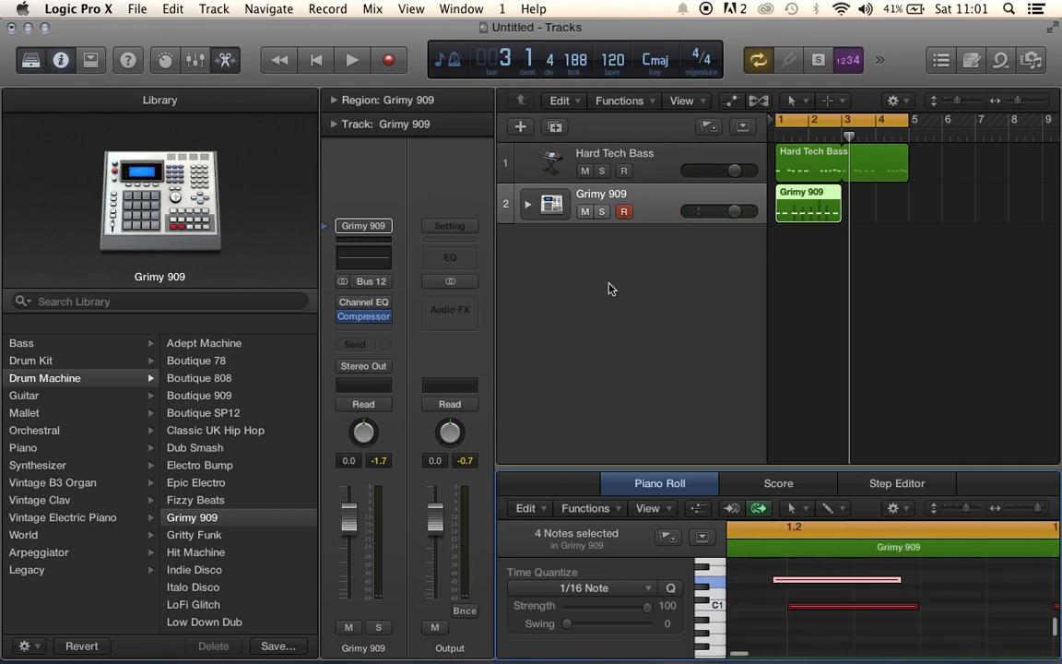
- Audition the pattern from the start, move the four upper notes slightly closer to the beat, and close the note editor
{"action": "left_click", "coordinate": [314, 59]}
{"action": "key", "text": "space"}
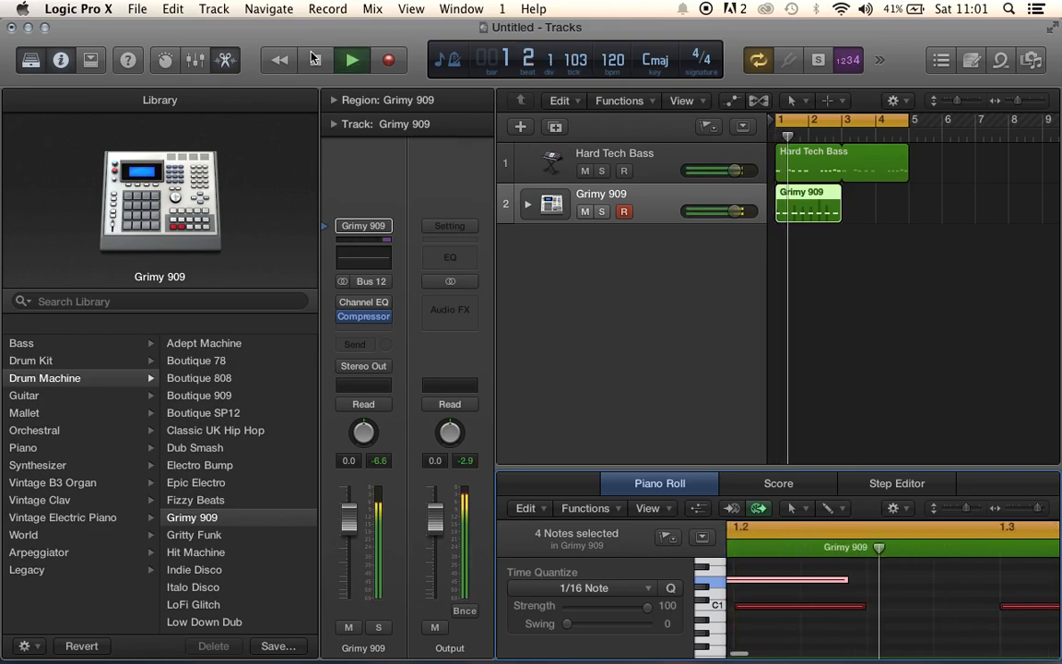
{"action": "key", "text": "space"}
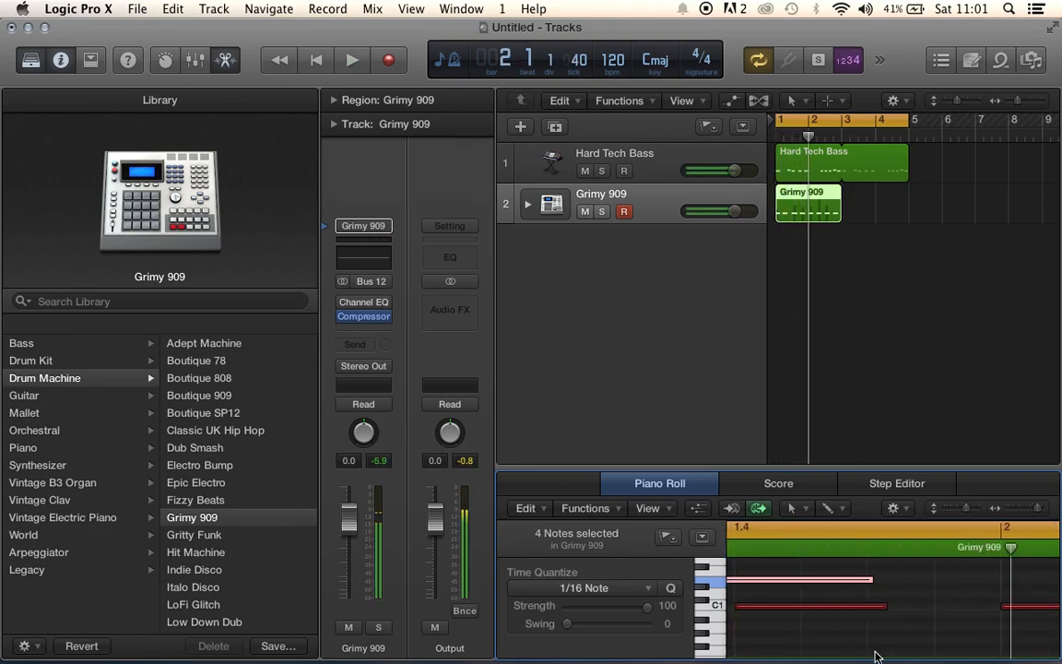
{"action": "scroll", "coordinate": [820, 609], "scroll_direction": "left", "scroll_amount": 2}
{"action": "left_click_drag", "start_coordinate": [792, 581], "coordinate": [794, 581]}
{"action": "key", "text": "space"}
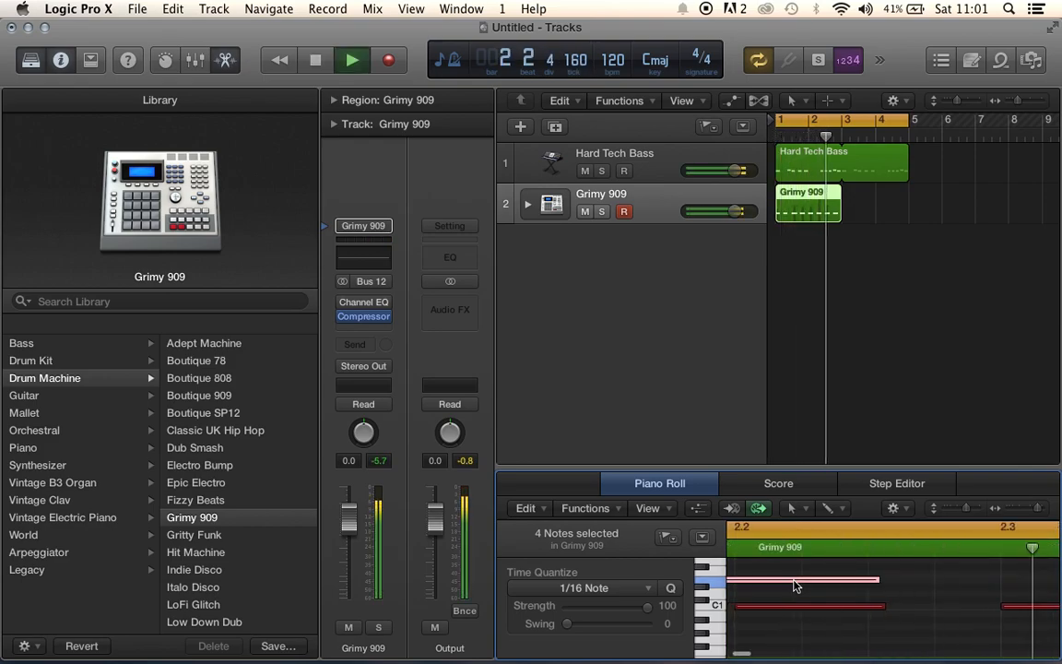
{"action": "left_click", "coordinate": [227, 60]}
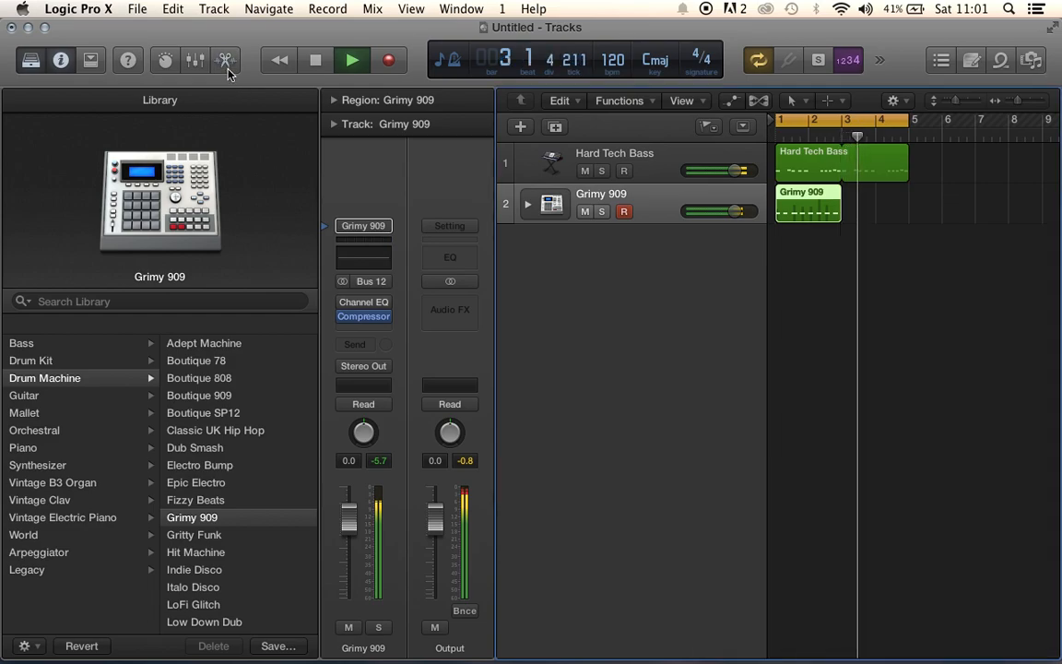
{"action": "key", "text": "space"}
- Move the Grimy 909 region to bar 5 and paste a copy of it at bar 1
{"action": "left_click_drag", "start_coordinate": [909, 211], "coordinate": [935, 215]}
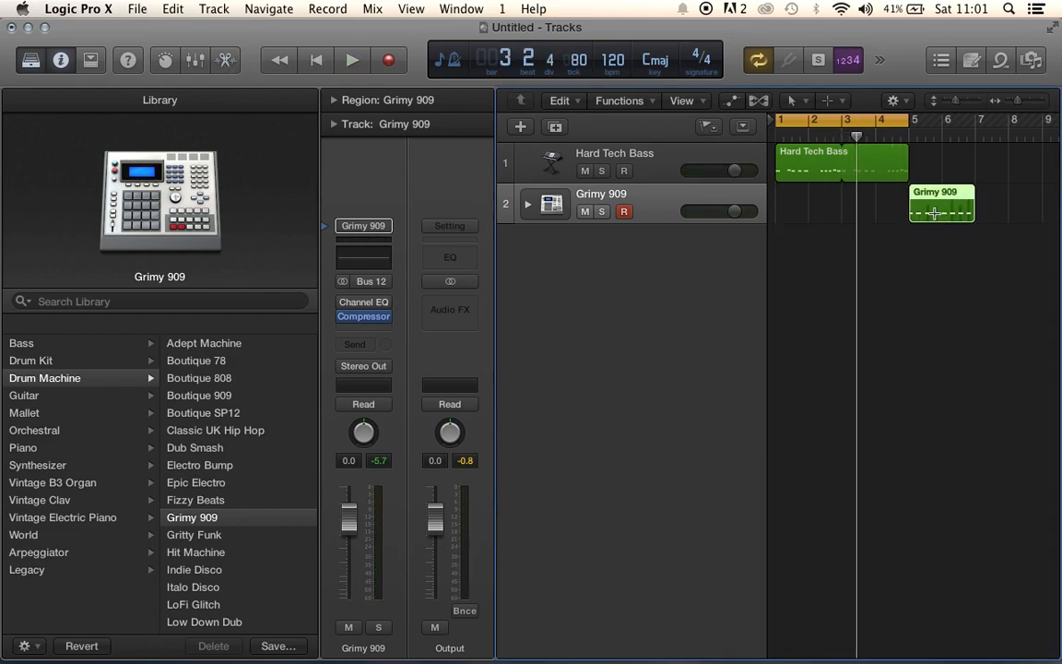
{"action": "left_click", "coordinate": [778, 139]}
{"action": "key", "text": "super+v"}
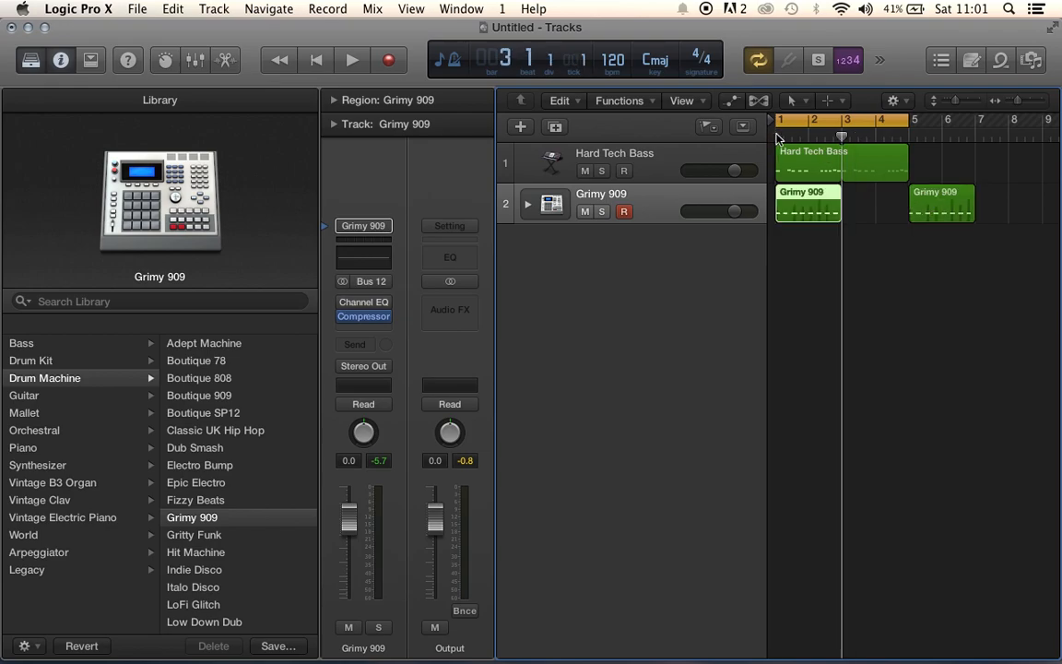
- Lower the four upper notes of the Grimy 909 region at bar 1 by one semitone
{"action": "double_click", "coordinate": [798, 215]}
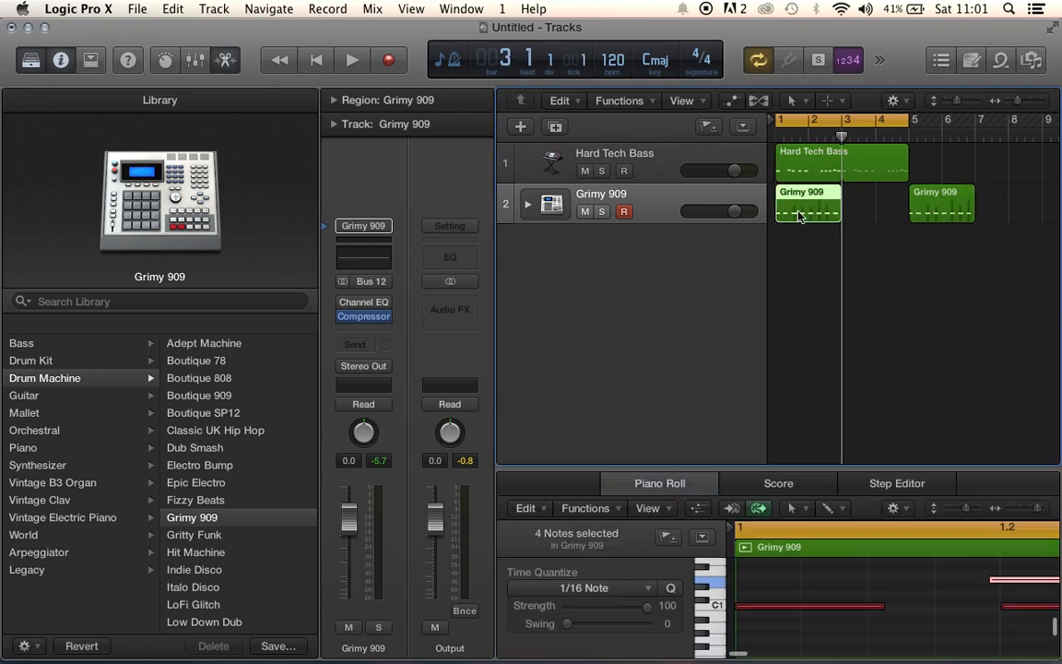
{"action": "scroll", "coordinate": [858, 566], "scroll_direction": "down", "scroll_amount": 10}
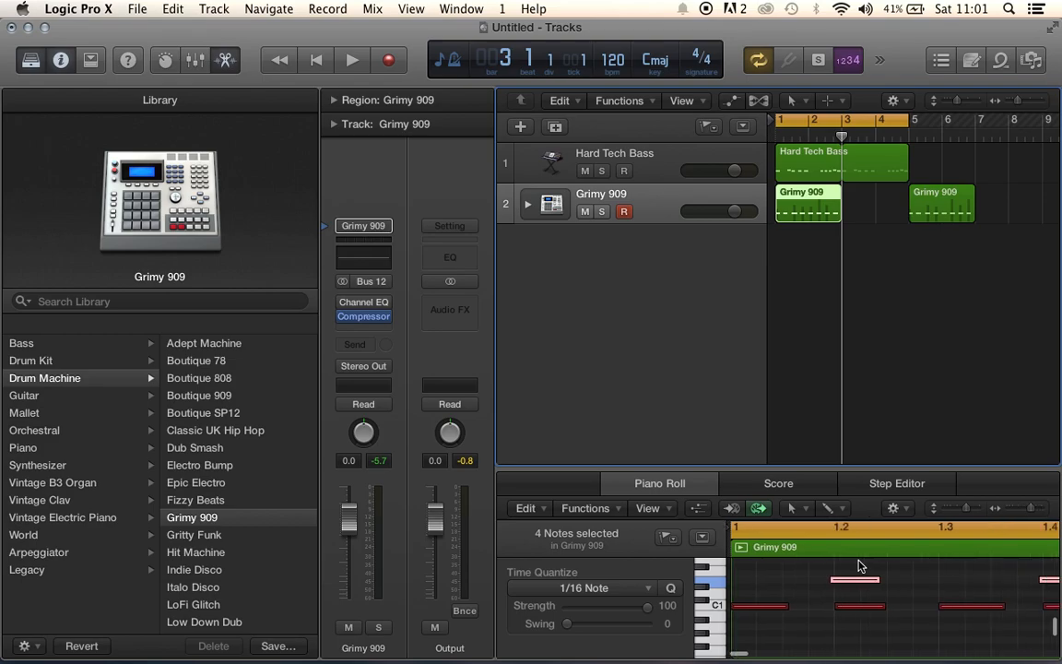
{"action": "left_click_drag", "start_coordinate": [748, 582], "coordinate": [748, 588]}
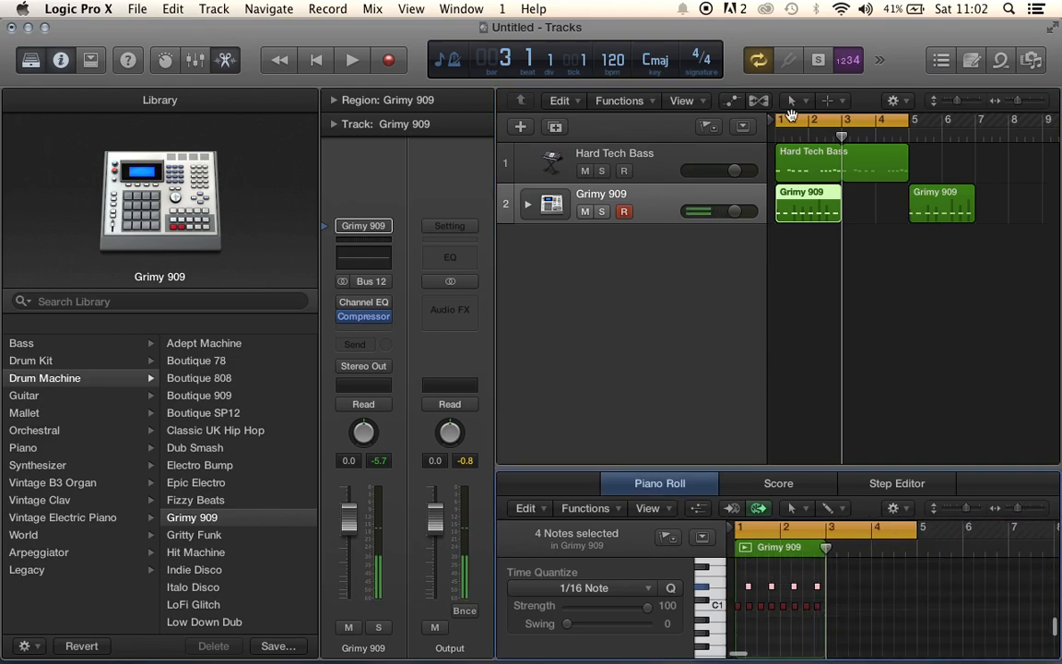
- Extend the bar 1 Grimy 909 region as a loop up to bar 5 while auditioning it
{"action": "key", "text": "space"}
{"action": "left_click_drag", "start_coordinate": [836, 203], "coordinate": [912, 200]}
{"action": "left_click", "coordinate": [908, 261]}
{"action": "key", "text": "space"}
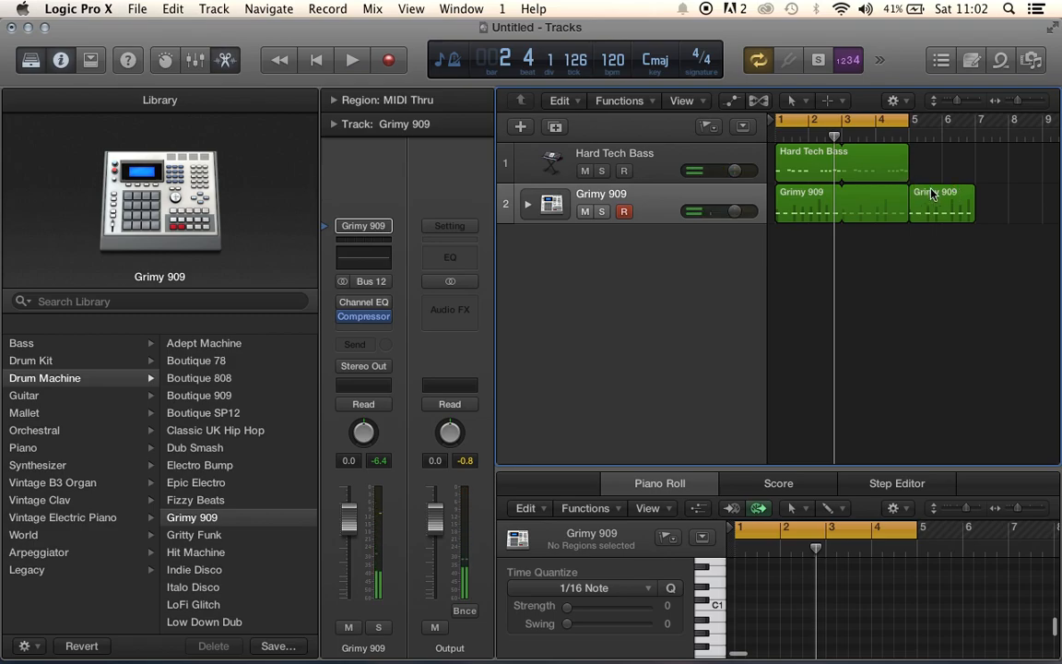
- Duplicate the Grimy 909 track and record a second drum part on the new track from bar 1
{"action": "left_click", "coordinate": [562, 129]}
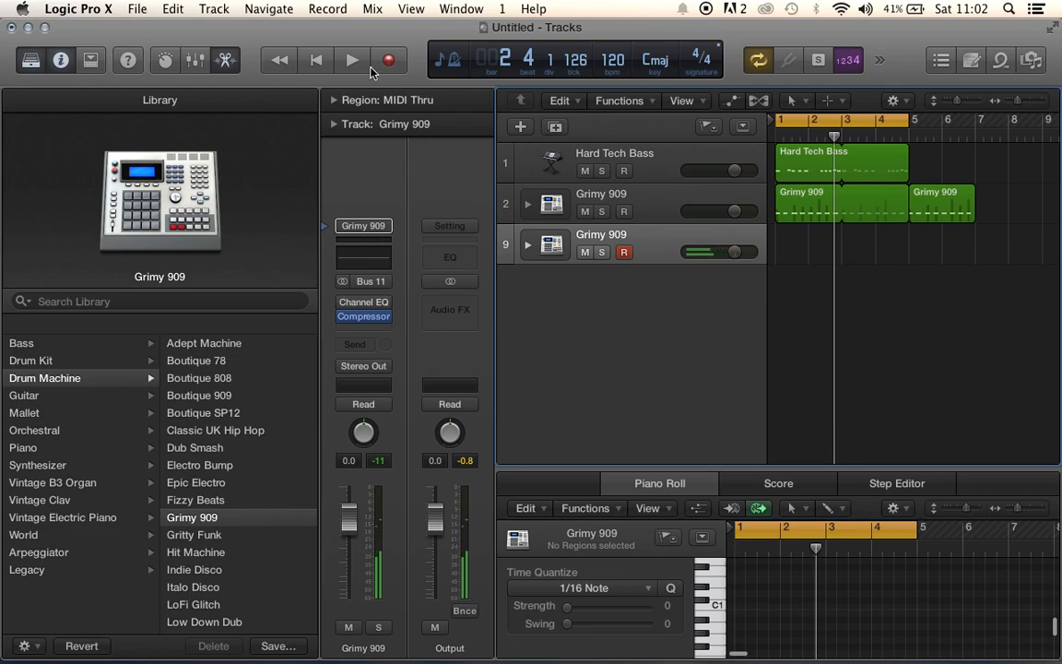
{"action": "left_click", "coordinate": [329, 61]}
{"action": "left_click", "coordinate": [387, 61]}
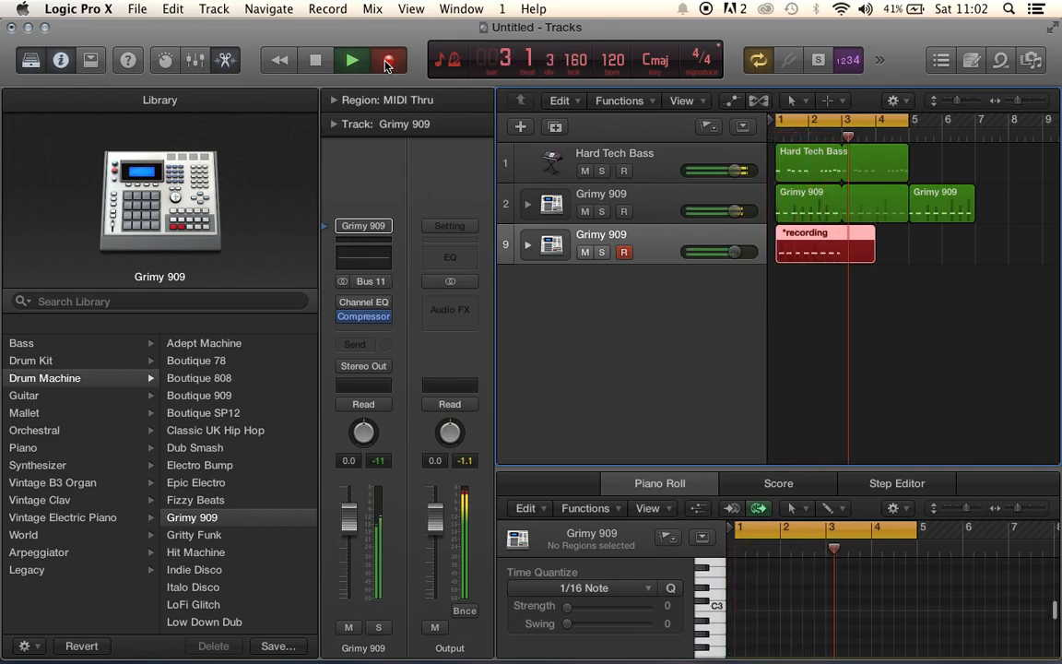
{"action": "key", "text": "space"}
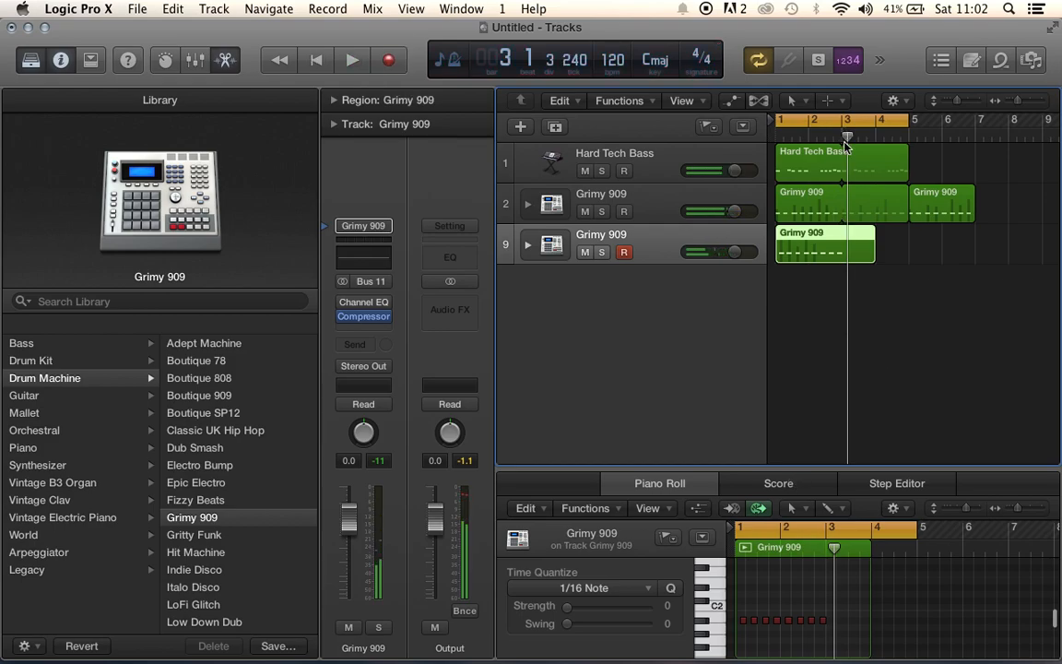
- Split the newly recorded Grimy 909 region at bar 3 and delete the part after the cut
{"action": "left_click_drag", "start_coordinate": [844, 135], "coordinate": [841, 140]}
{"action": "key", "text": "super+t"}
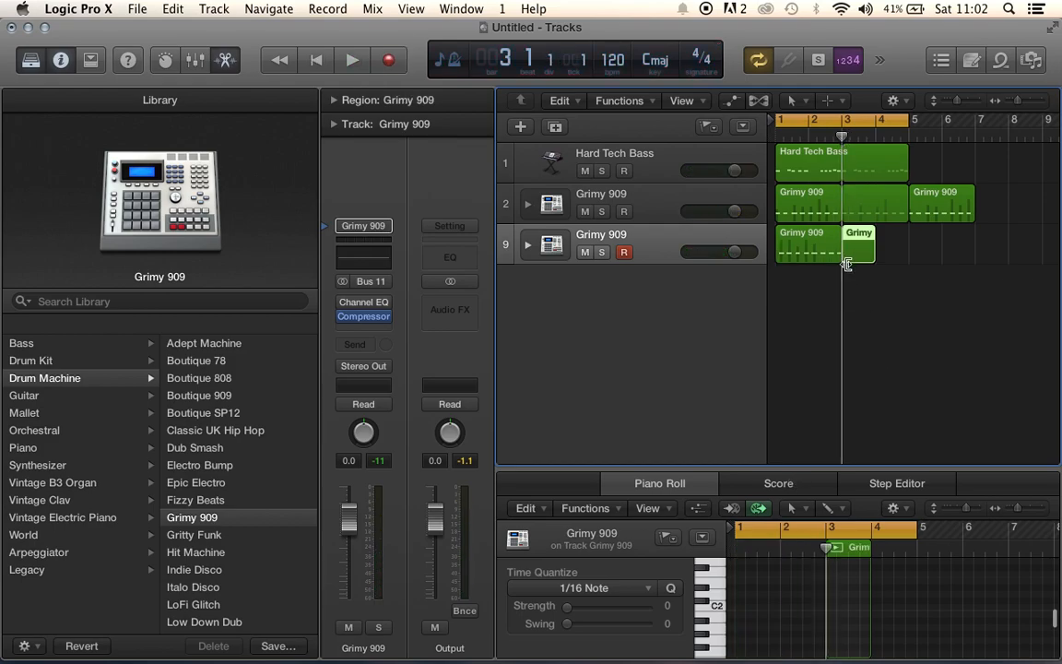
{"action": "key", "text": "Delete"}
- Quantize all notes of the trimmed two-bar region to 1/16 and play the arrangement from bar 1
{"action": "left_click", "coordinate": [808, 259]}
{"action": "left_click_drag", "start_coordinate": [739, 608], "coordinate": [842, 627]}
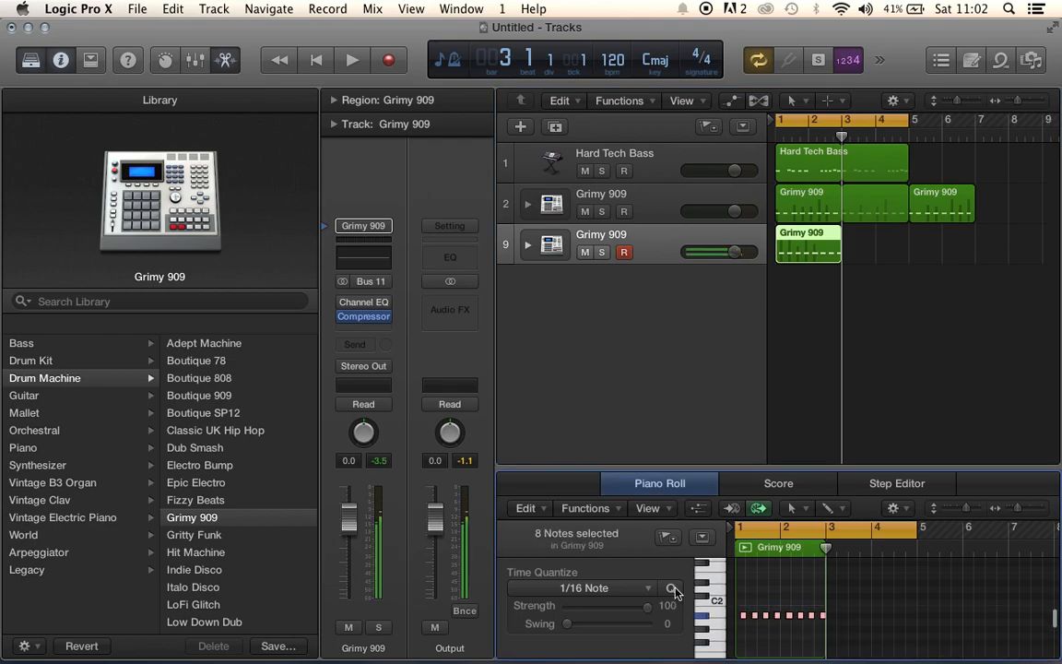
{"action": "left_click", "coordinate": [782, 119]}
{"action": "key", "text": "space"}
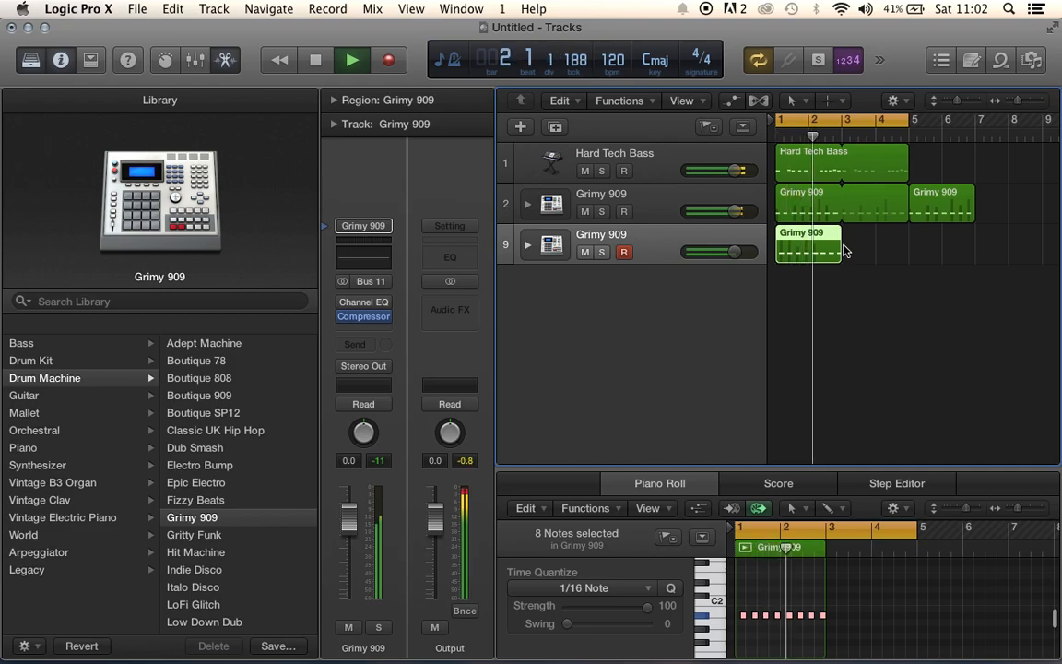
- Extend the loop of the second Grimy 909 track's region to just past bar 5 and stop playback
{"action": "left_click_drag", "start_coordinate": [913, 232], "coordinate": [917, 234]}
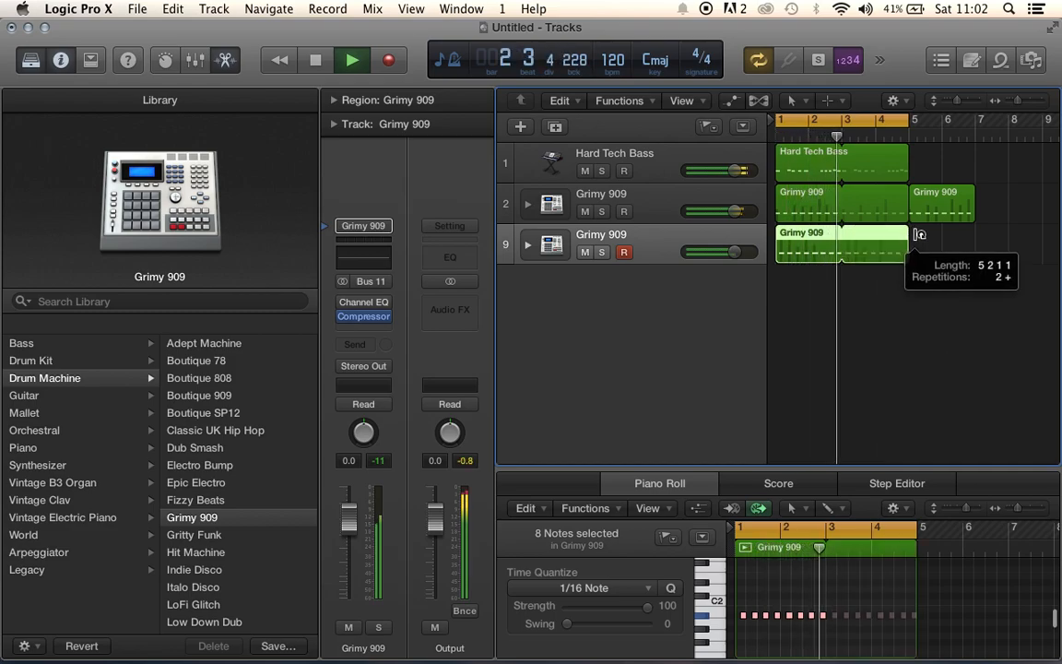
{"action": "left_click", "coordinate": [856, 384]}
{"action": "key", "text": "space"}
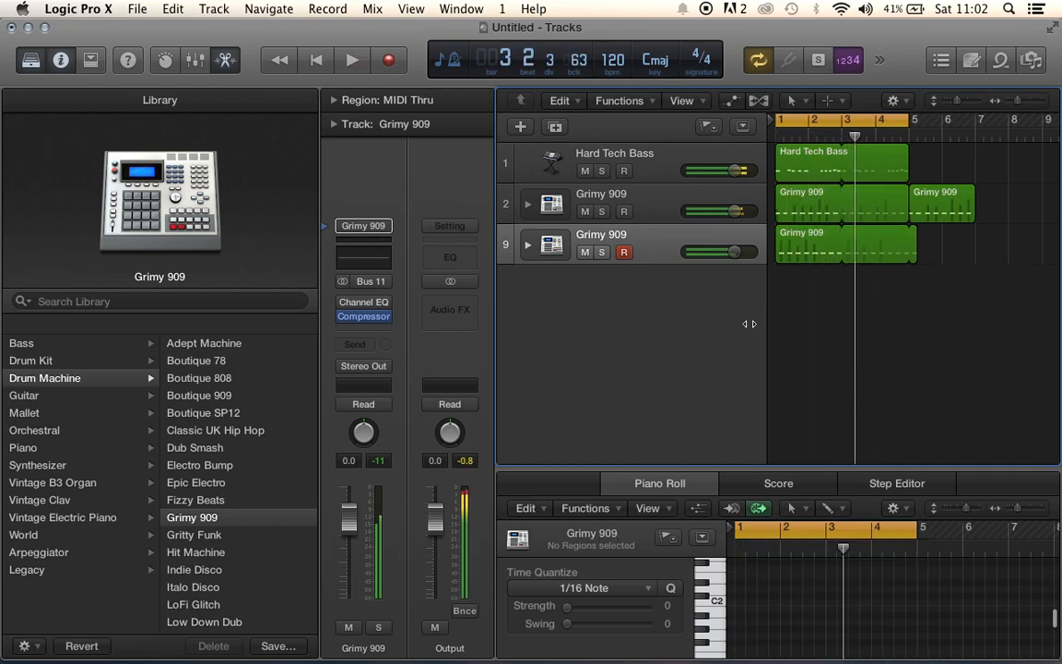
- Duplicate the second Grimy 909 track and load the Indie Disco drum machine patch on the new track
{"action": "left_click", "coordinate": [556, 128]}
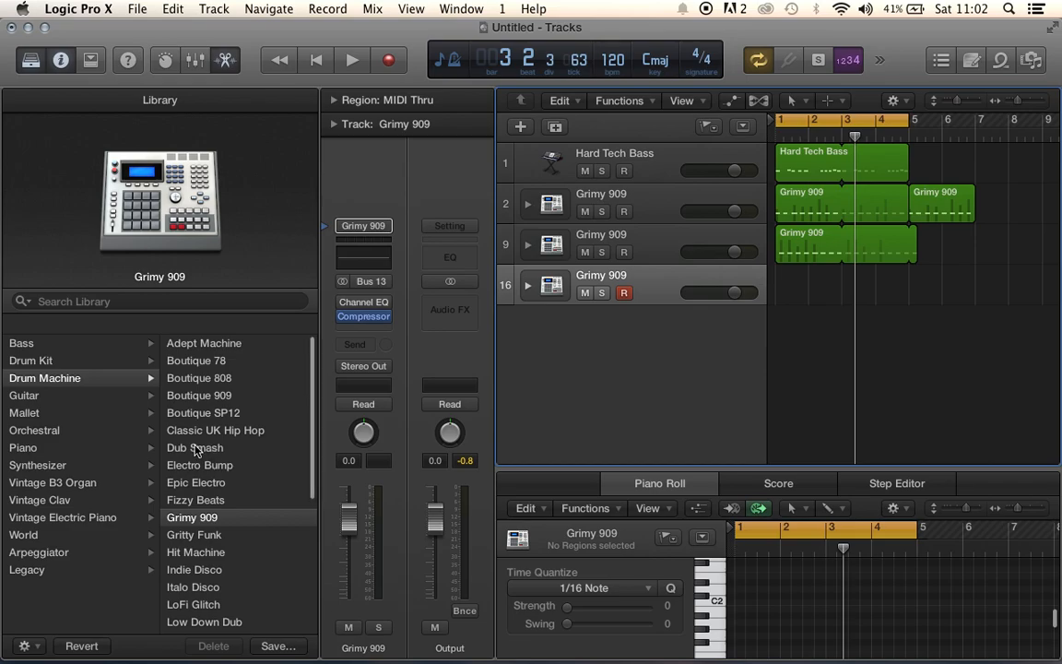
{"action": "scroll", "coordinate": [191, 512], "scroll_direction": "down", "scroll_amount": 1}
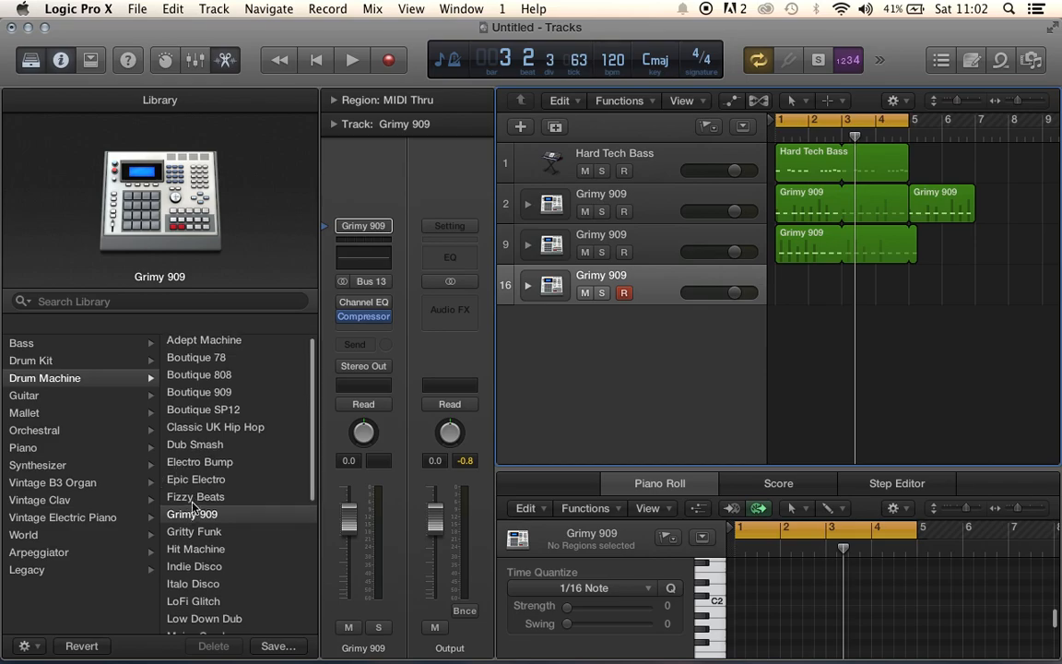
{"action": "left_click", "coordinate": [194, 567]}
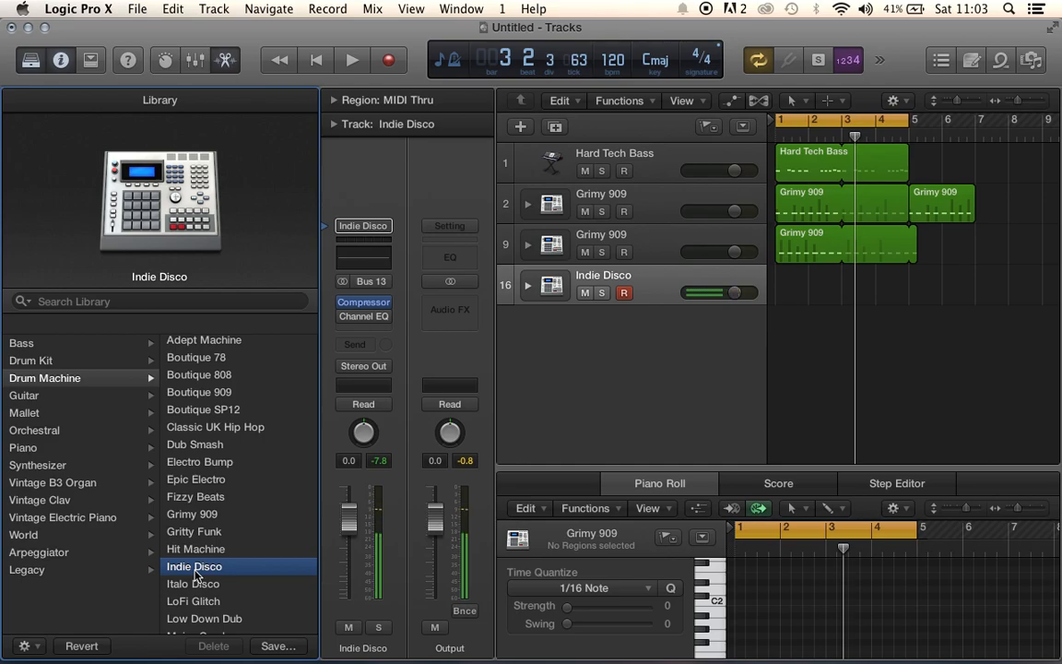
- Record a four-bar drum part on the Indie Disco track from bar 1
{"action": "left_click", "coordinate": [321, 59]}
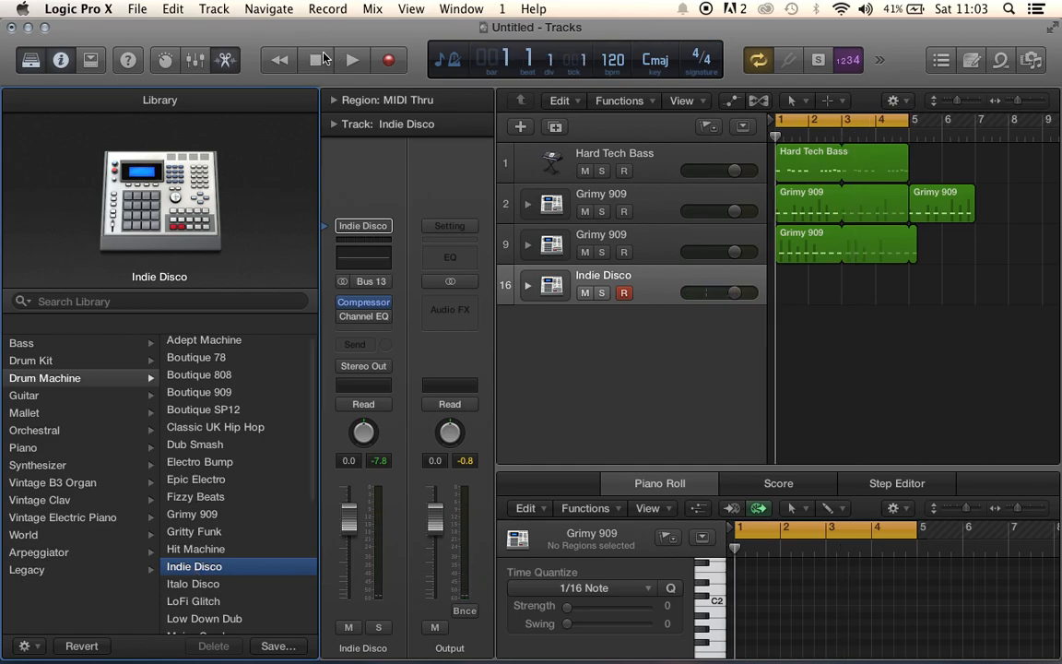
{"action": "left_click", "coordinate": [390, 60]}
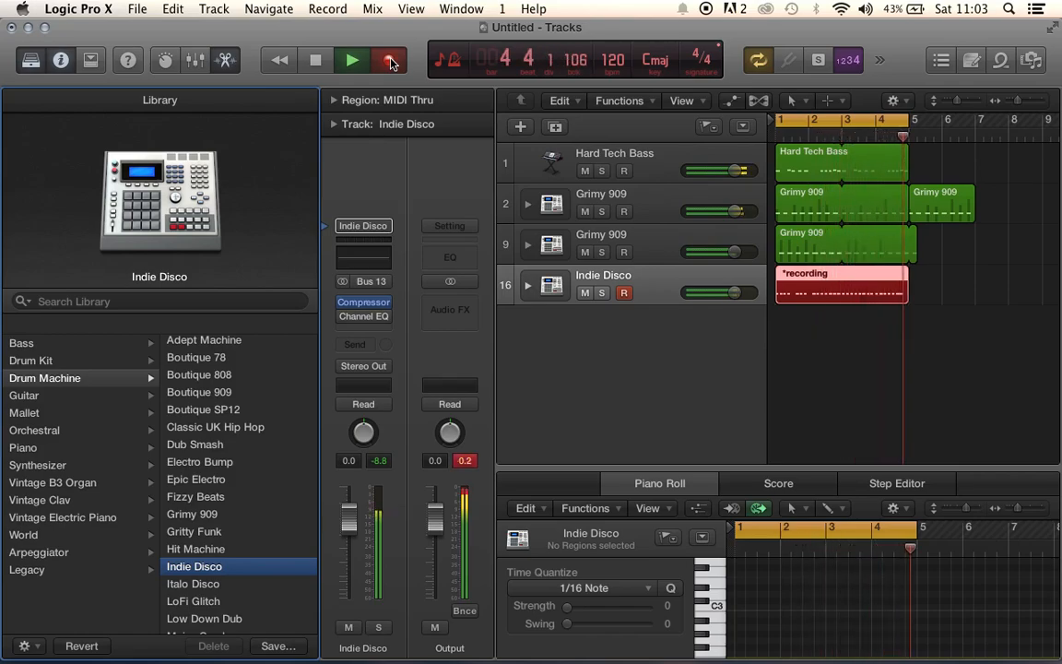
{"action": "key", "text": "space"}
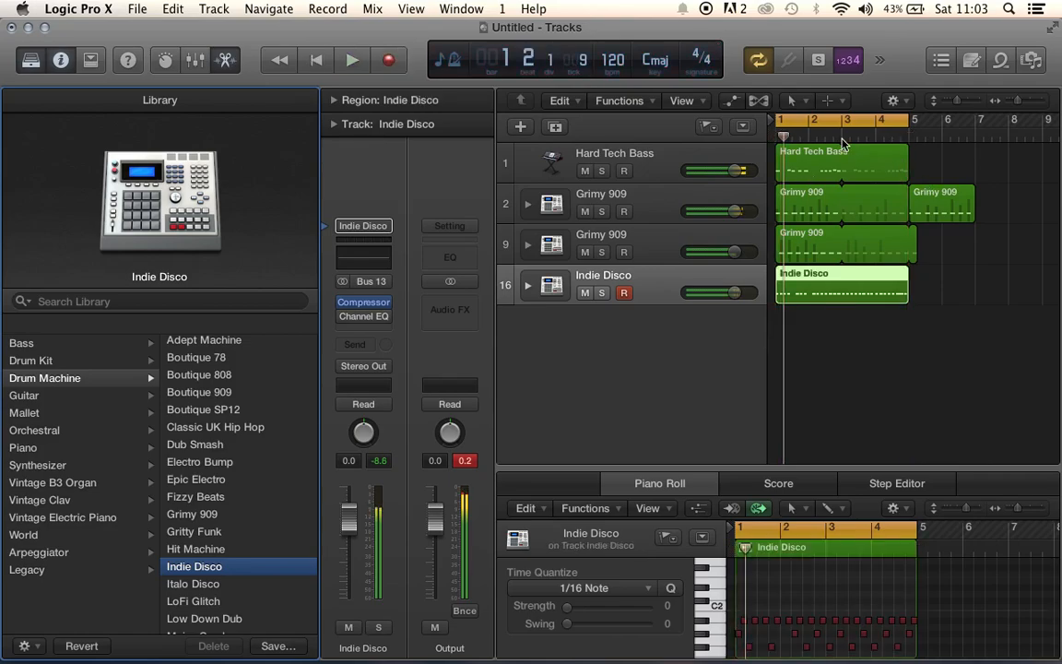
- Split the Indie Disco recording at bar 3, delete the first half, and loop the remaining two bars from bar 1 to bar 5
{"action": "left_click", "coordinate": [842, 138]}
{"action": "key", "text": "super+t"}
{"action": "key", "text": "Delete"}
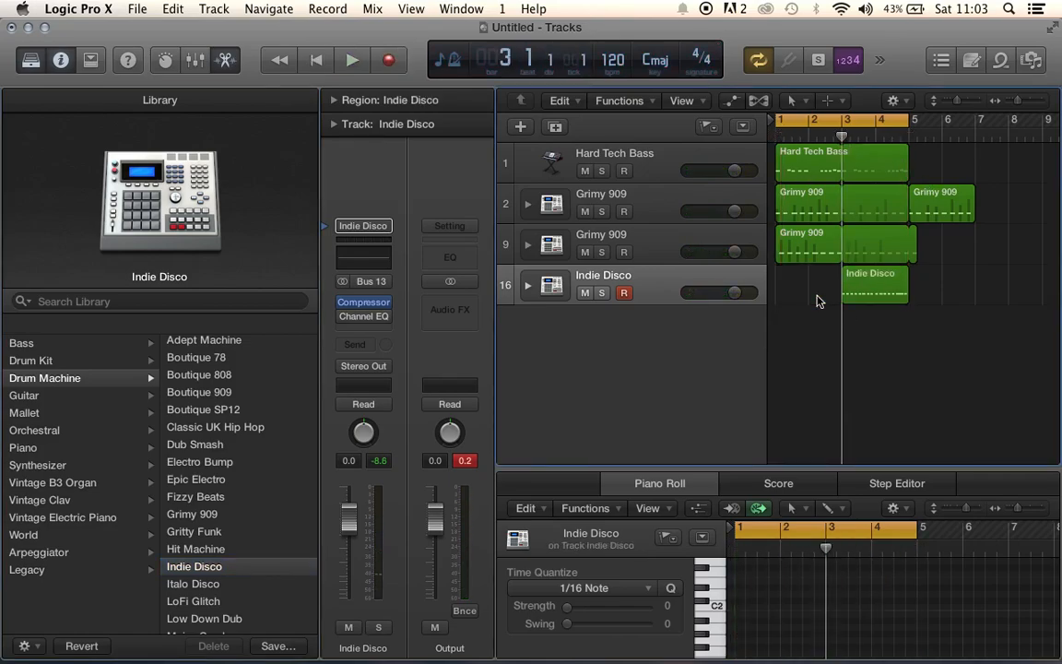
{"action": "mouse_move", "coordinate": [899, 279]}
{"action": "left_mouse_down"}
{"action": "mouse_move", "coordinate": [832, 286]}
{"action": "mouse_move", "coordinate": [909, 288]}
{"action": "left_mouse_up"}
- Mute the second Grimy 909 track and quantize all Indie Disco notes to 1/16 while the arrangement plays
{"action": "left_click", "coordinate": [585, 252]}
{"action": "key", "text": "space"}
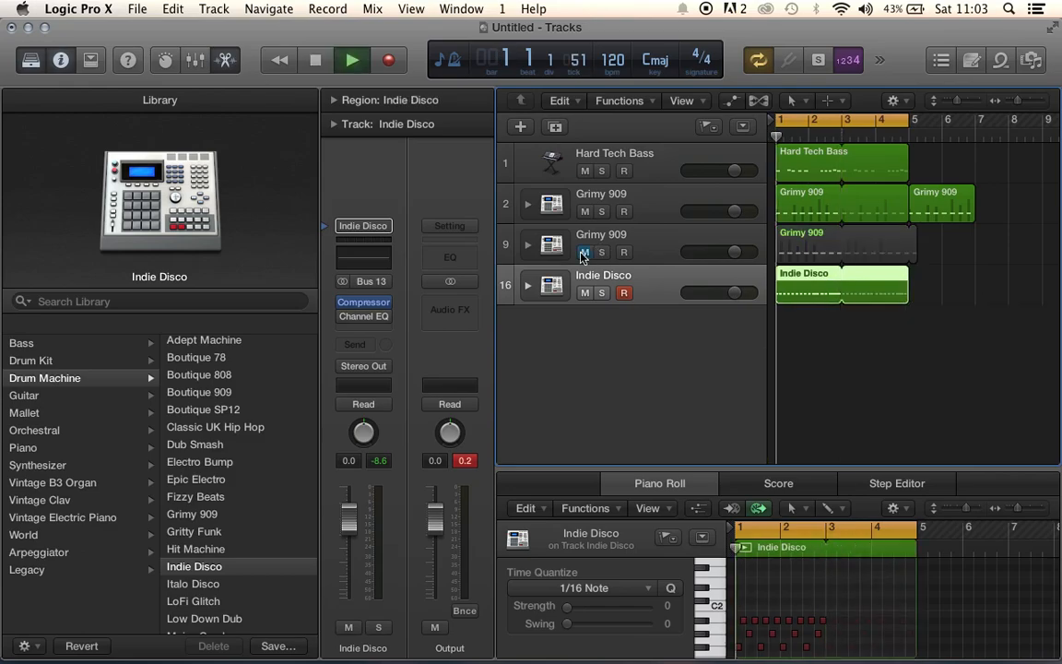
{"action": "left_click", "coordinate": [794, 550]}
{"action": "left_click_drag", "start_coordinate": [737, 597], "coordinate": [849, 650]}
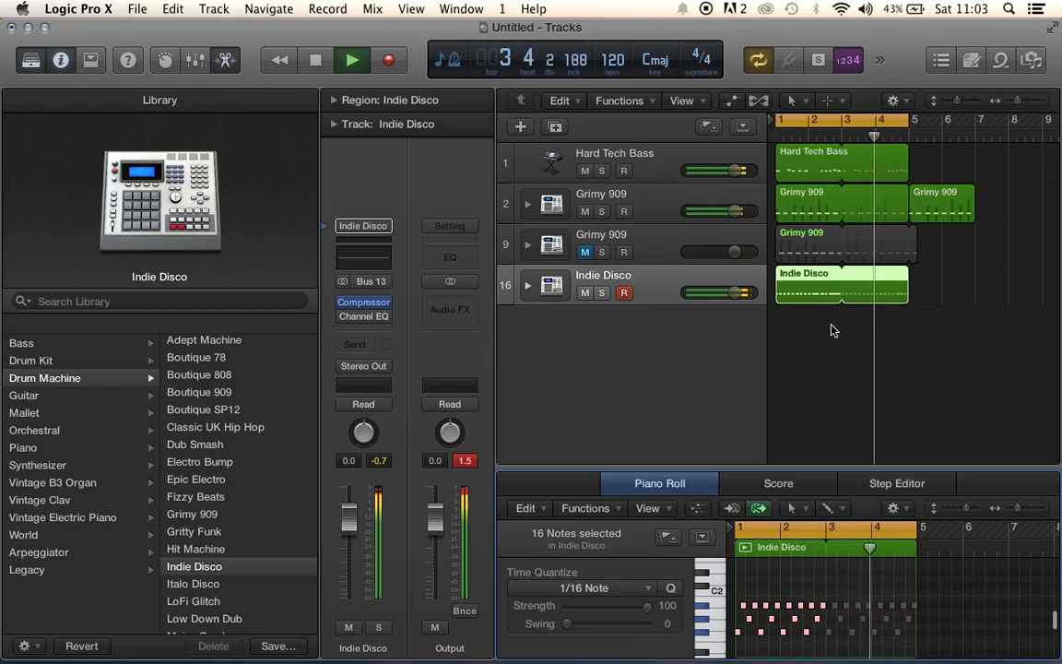
{"action": "left_click", "coordinate": [825, 380]}
{"action": "key", "text": "space"}
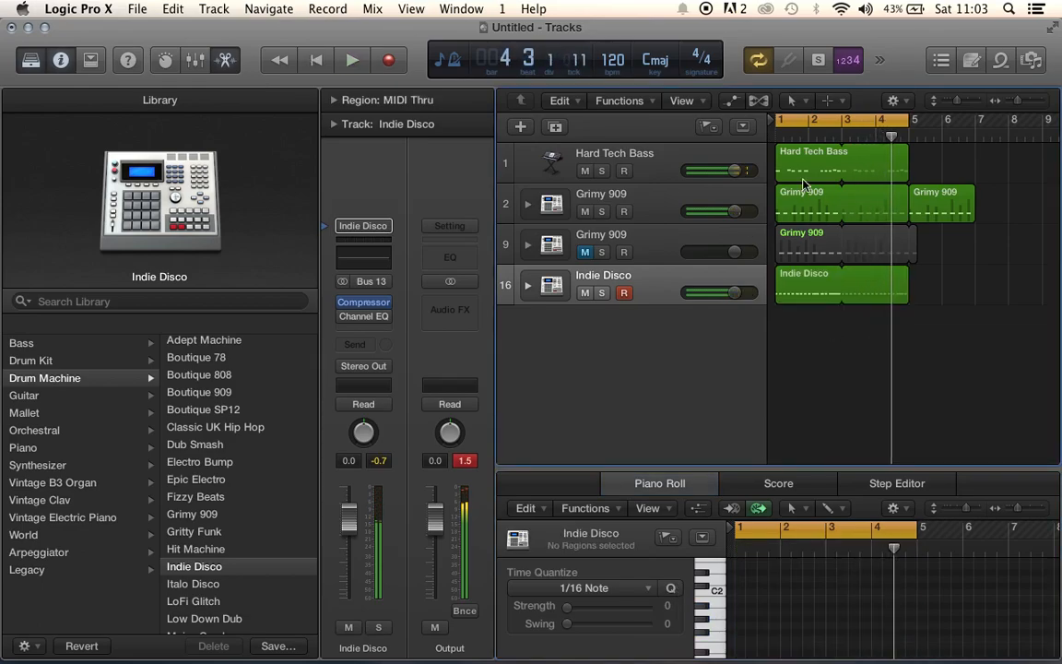
- Play the arrangement from bar 1 and solo the Indie Disco track briefly to check it on its own
{"action": "key", "text": "Return"}
{"action": "key", "text": "space"}
{"action": "left_click", "coordinate": [603, 292]}
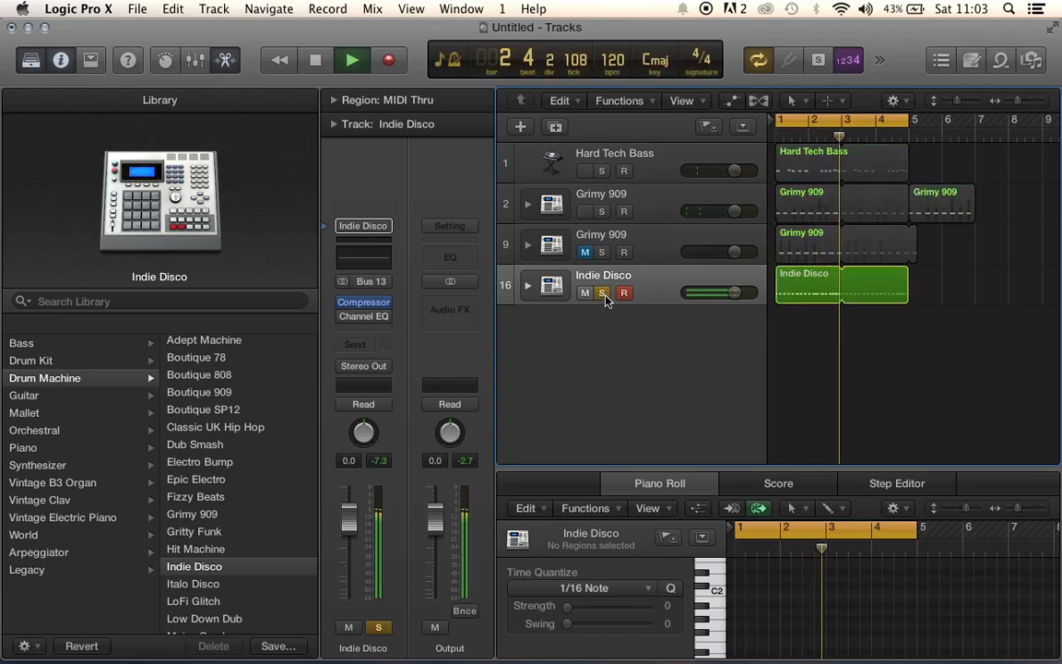
{"action": "left_click", "coordinate": [605, 294]}
{"action": "key", "text": "space"}
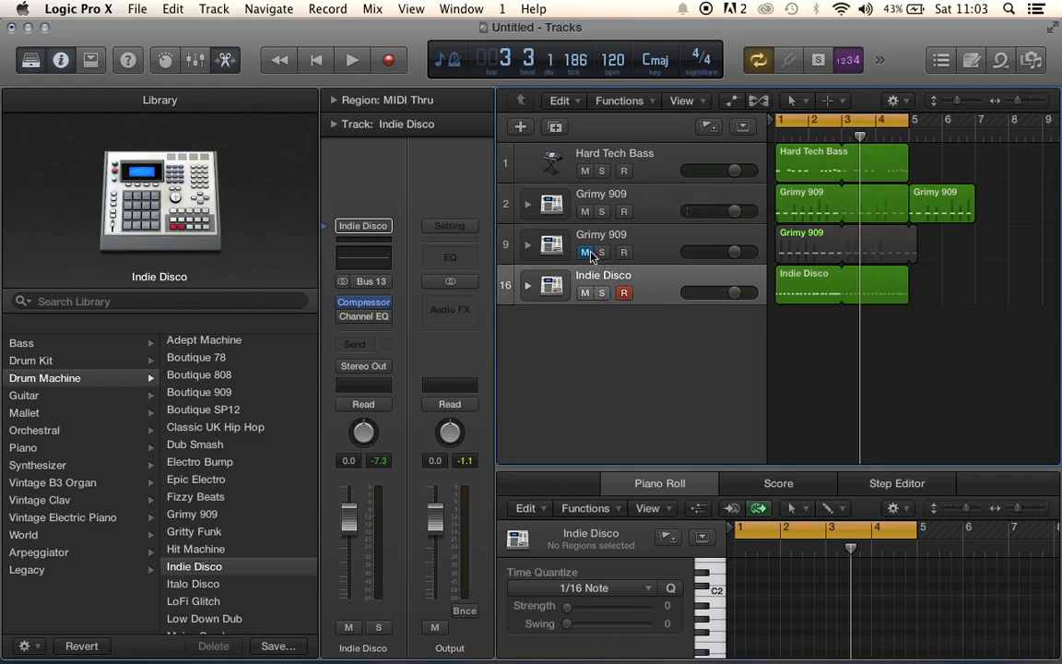
- Unmute the second Grimy 909 track and shorten its looped region to end at bar 5
{"action": "left_click", "coordinate": [586, 251]}
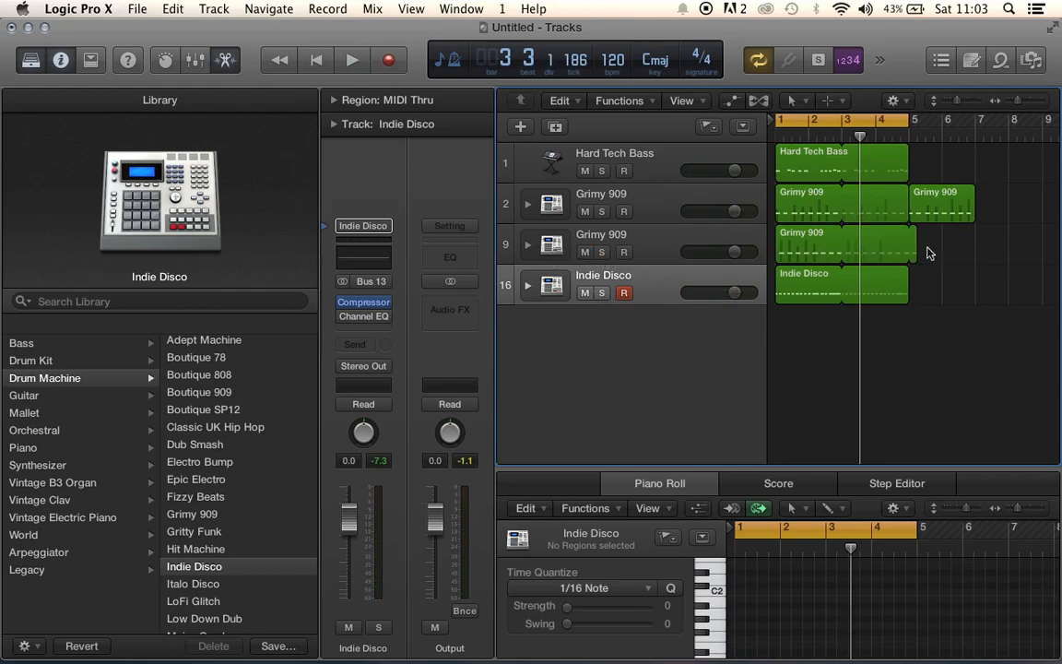
{"action": "left_click_drag", "start_coordinate": [918, 236], "coordinate": [909, 236]}
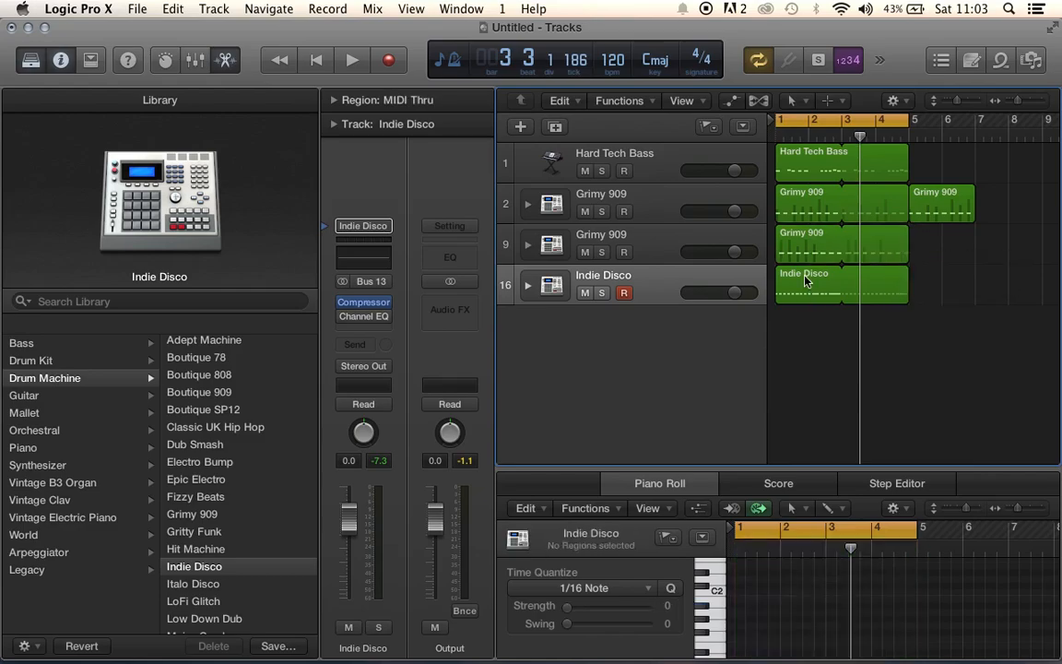
- Solo the first Grimy 909 track for a short listen, then turn its solo off
{"action": "left_click", "coordinate": [602, 211]}
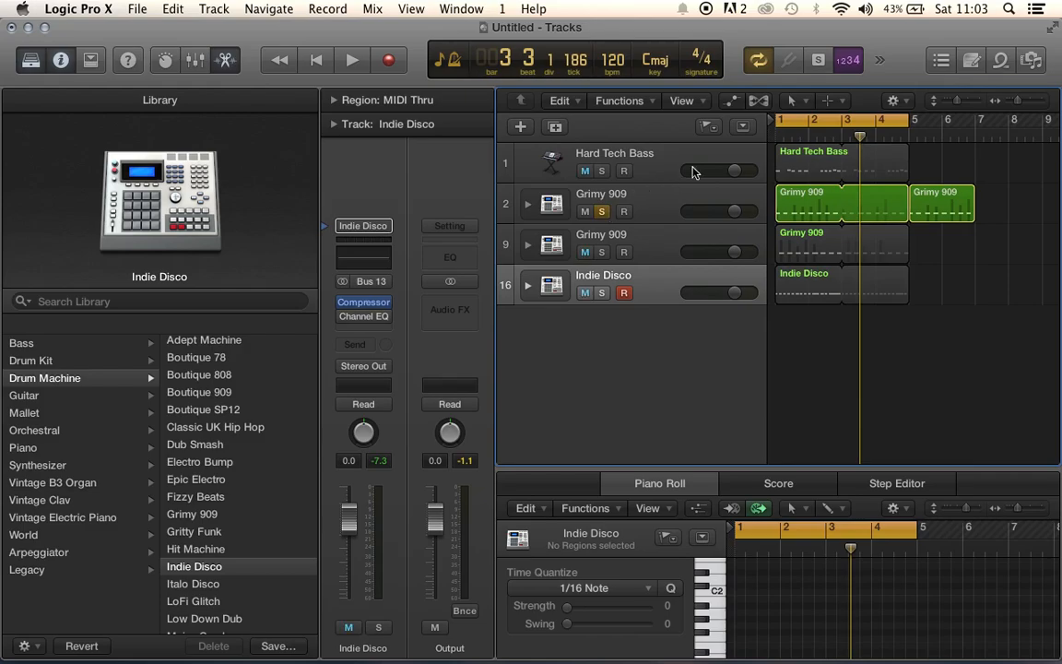
{"action": "key", "text": "space"}
{"action": "key", "text": "space"}
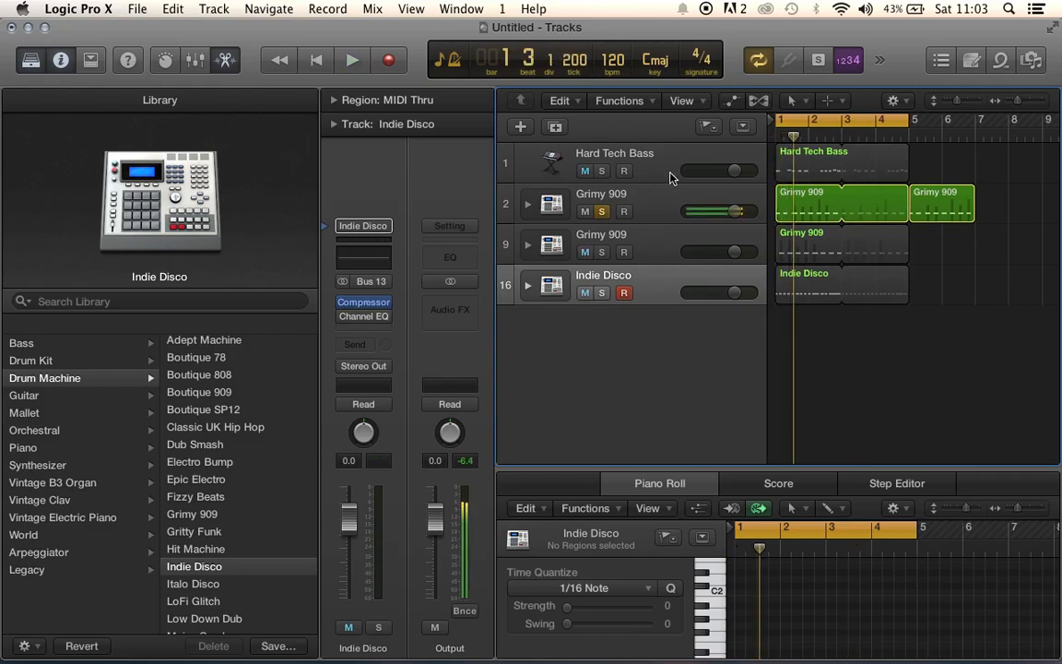
{"action": "left_click", "coordinate": [601, 212]}
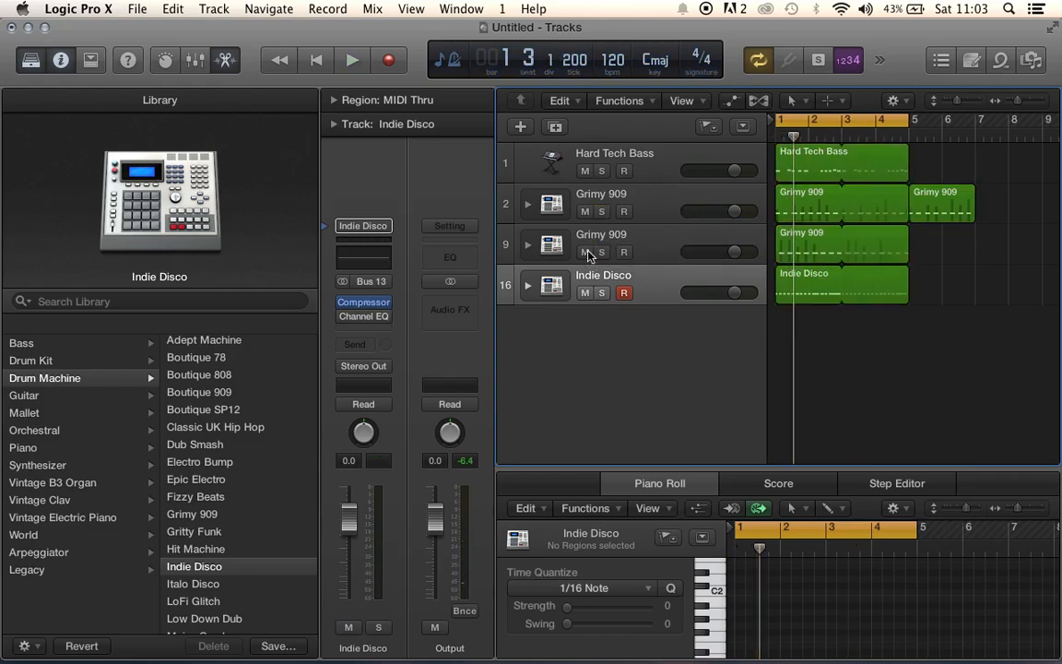
- Mute the second Grimy 909 track and the Indie Disco track with the arrangement playing
{"action": "left_click", "coordinate": [586, 252]}
{"action": "key", "text": "space"}
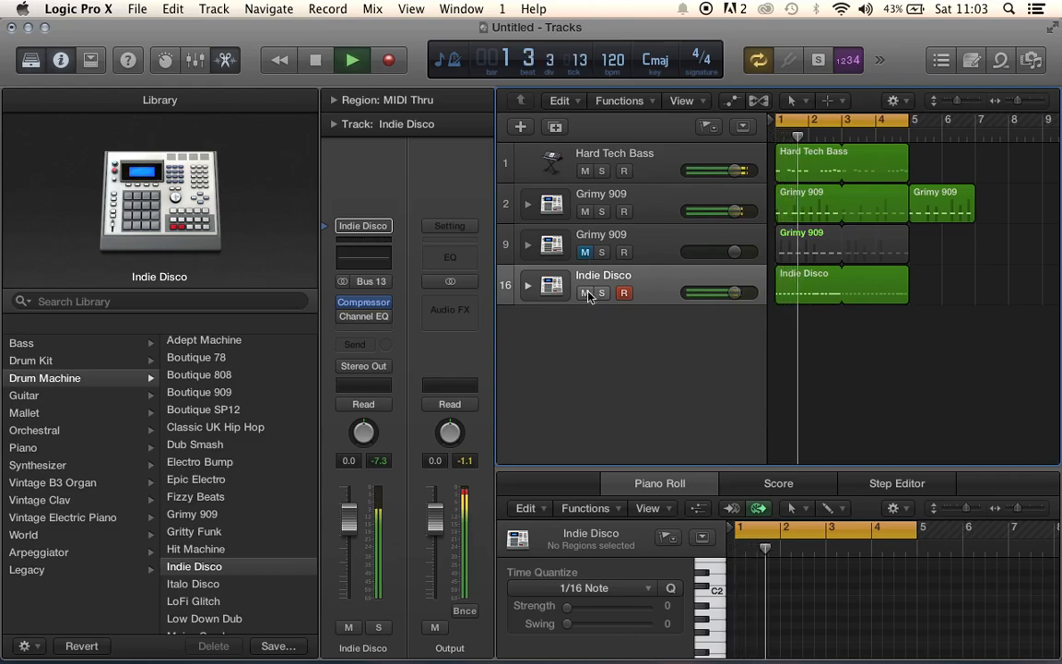
{"action": "left_click", "coordinate": [585, 293]}
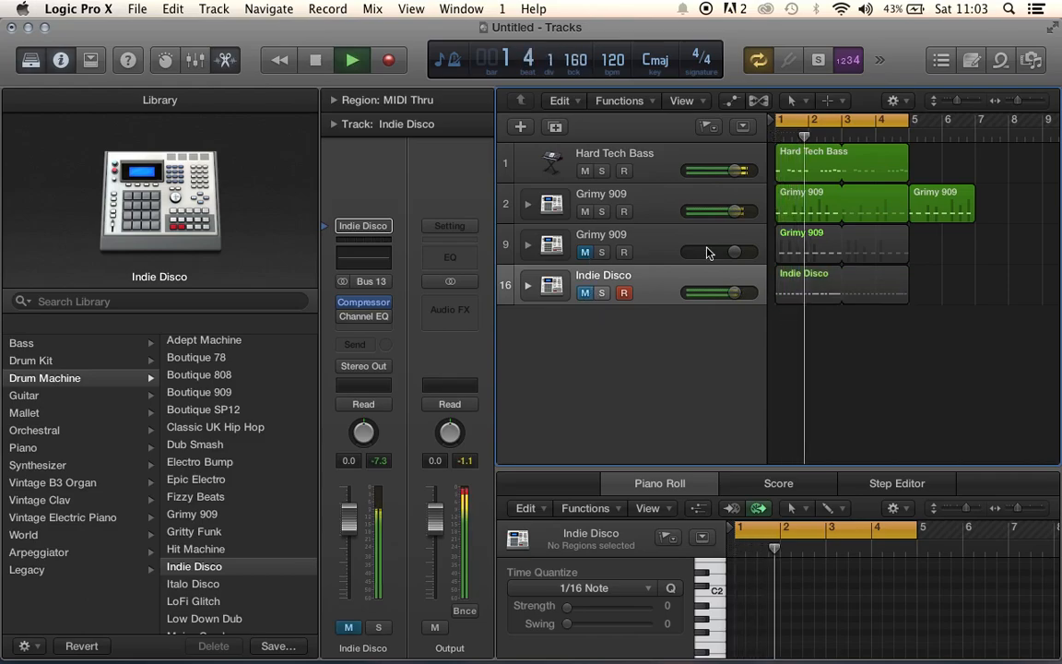
- Duplicate the Hard Tech Bass track, load the Yamaha Grand Piano patch on the copy, and rehearse the piano over the playing arrangement
{"action": "left_click", "coordinate": [640, 164]}
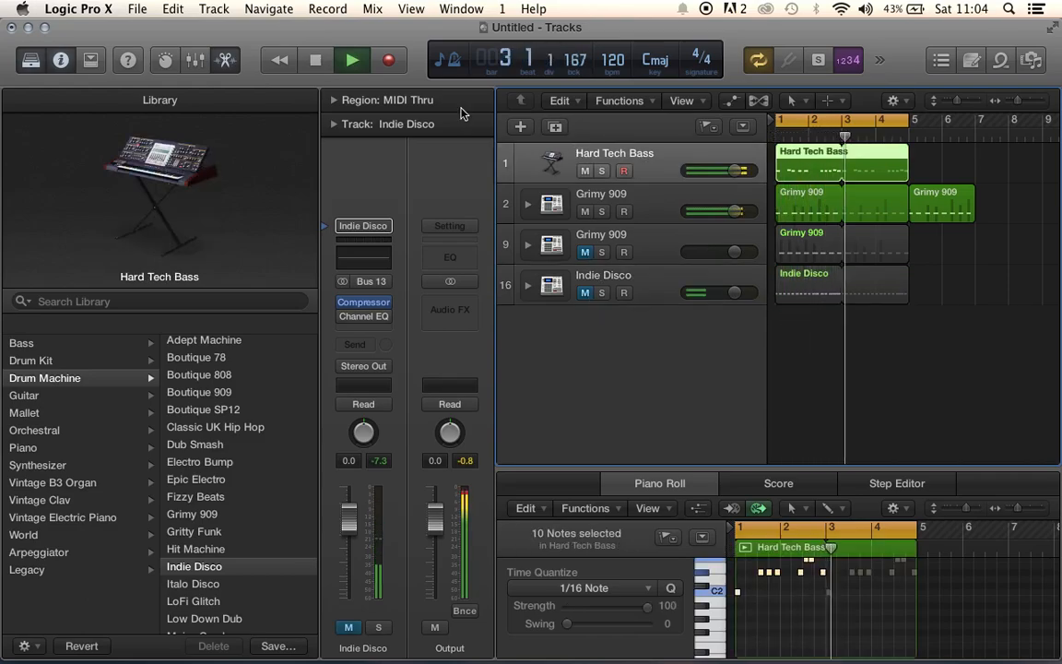
{"action": "left_click", "coordinate": [553, 129]}
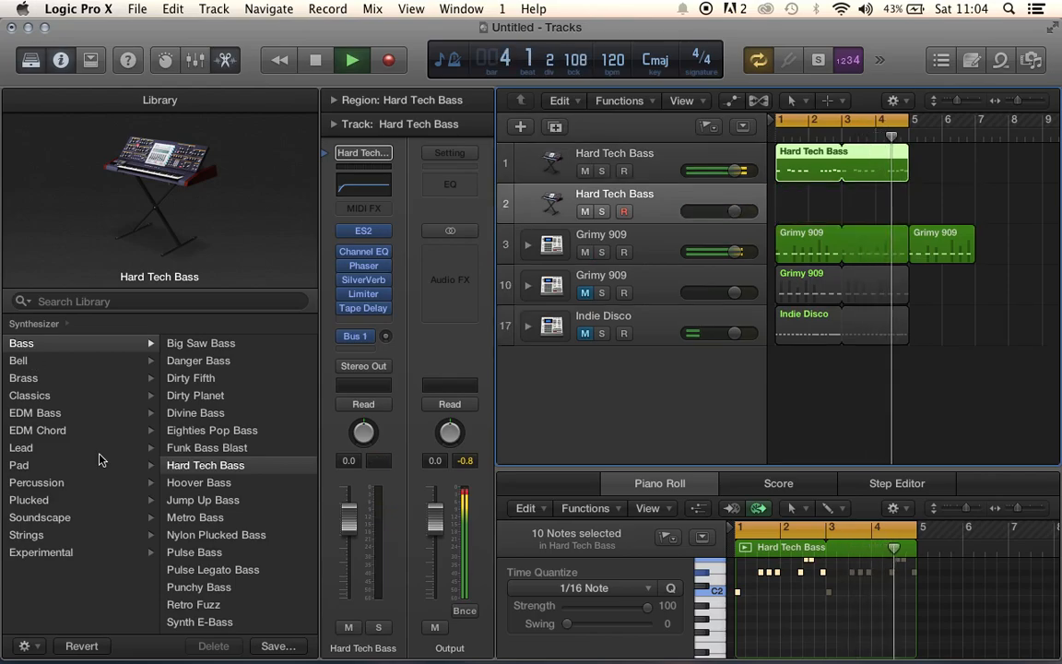
{"action": "key", "text": "space"}
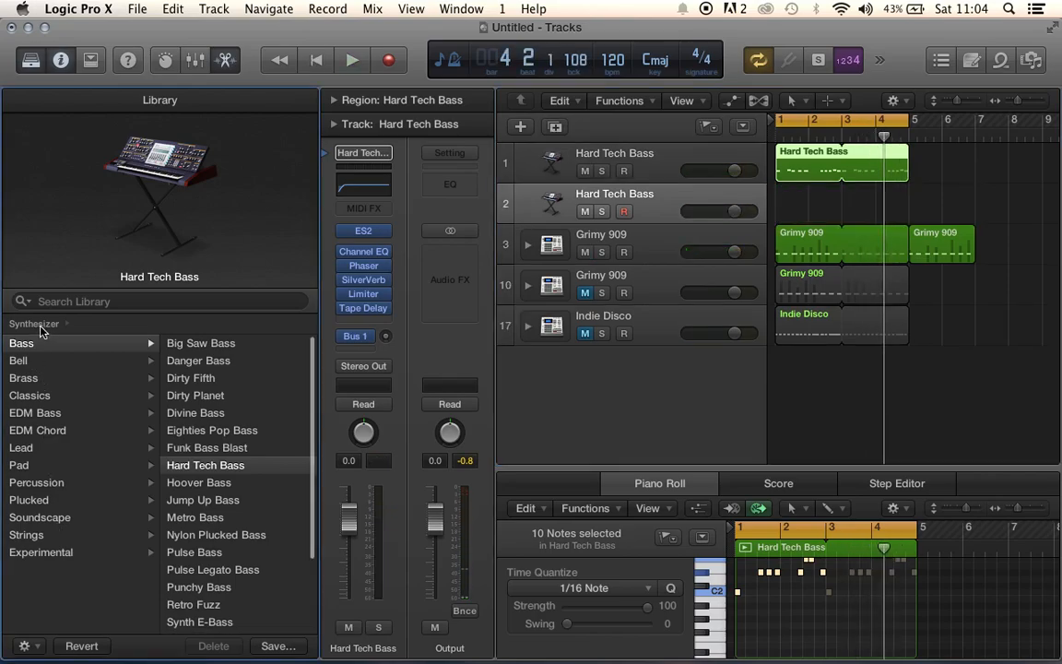
{"action": "left_click", "coordinate": [39, 323]}
{"action": "left_click", "coordinate": [37, 447]}
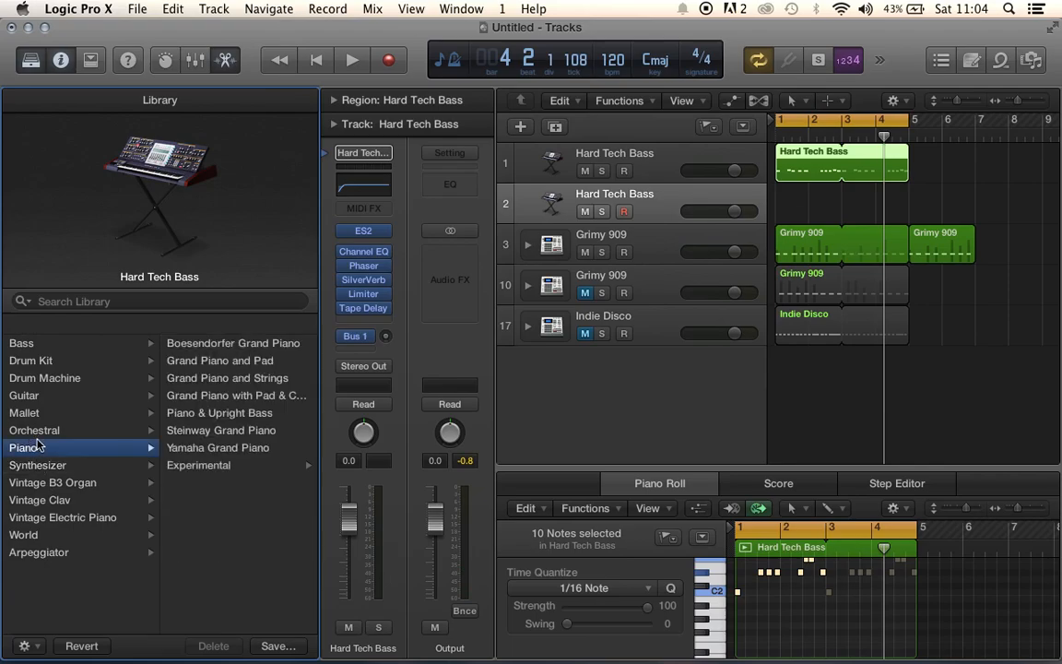
{"action": "left_click", "coordinate": [219, 450]}
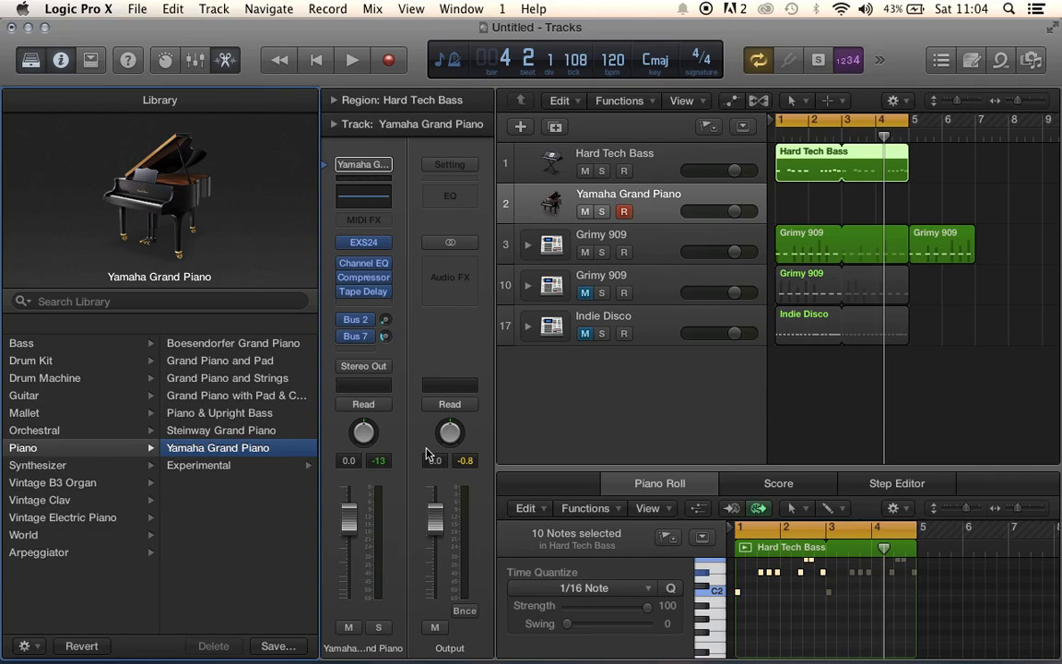
{"action": "key", "text": "space"}
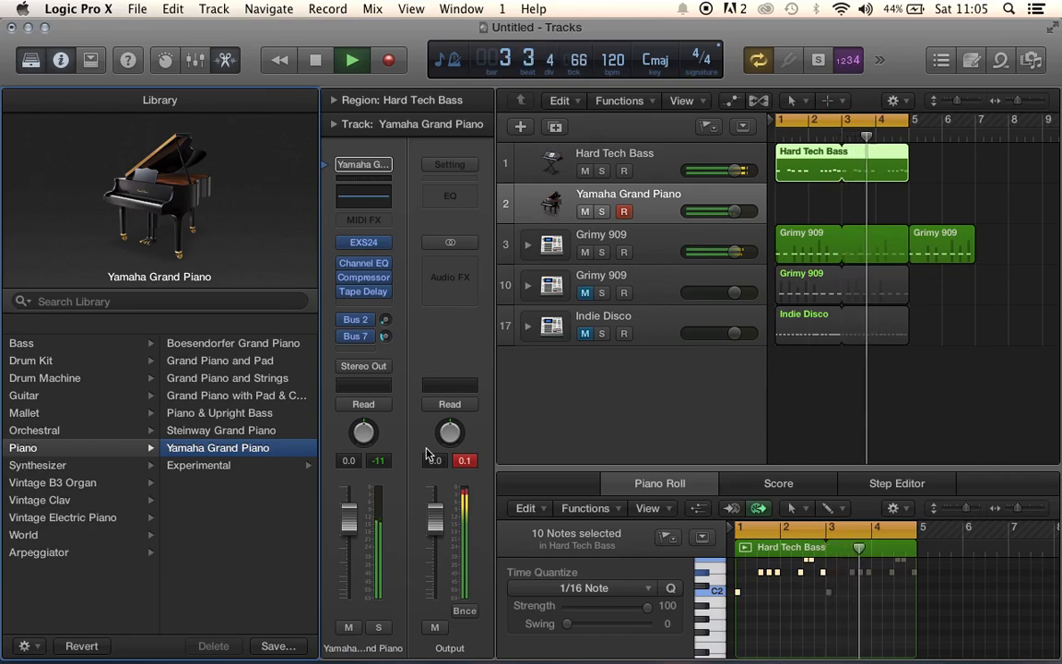
{"action": "key", "text": "space"}
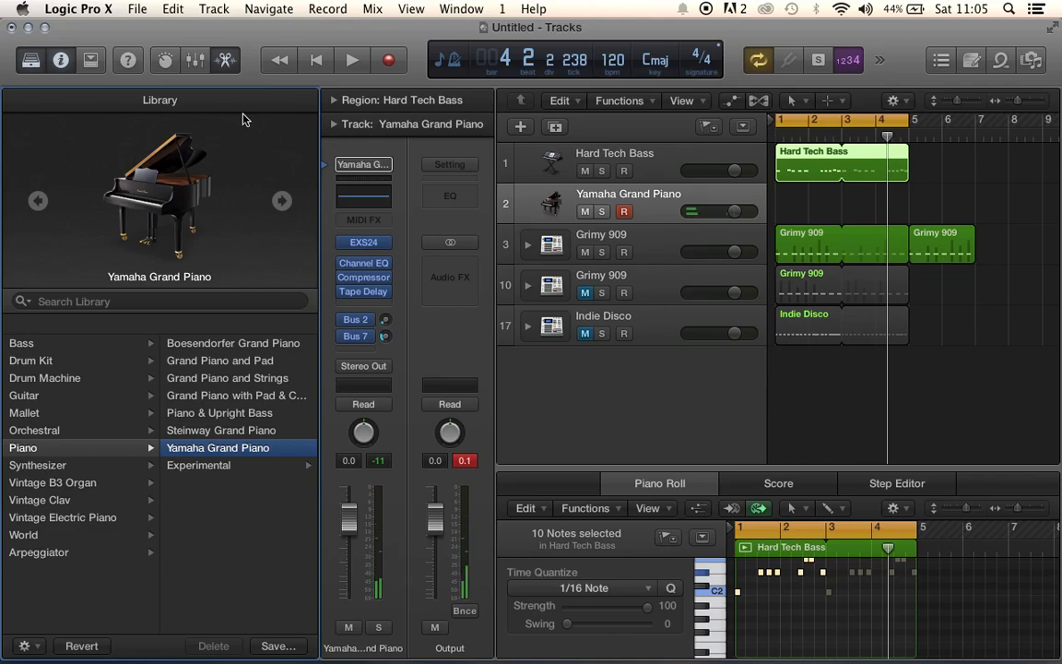
{"action": "left_click", "coordinate": [316, 60]}
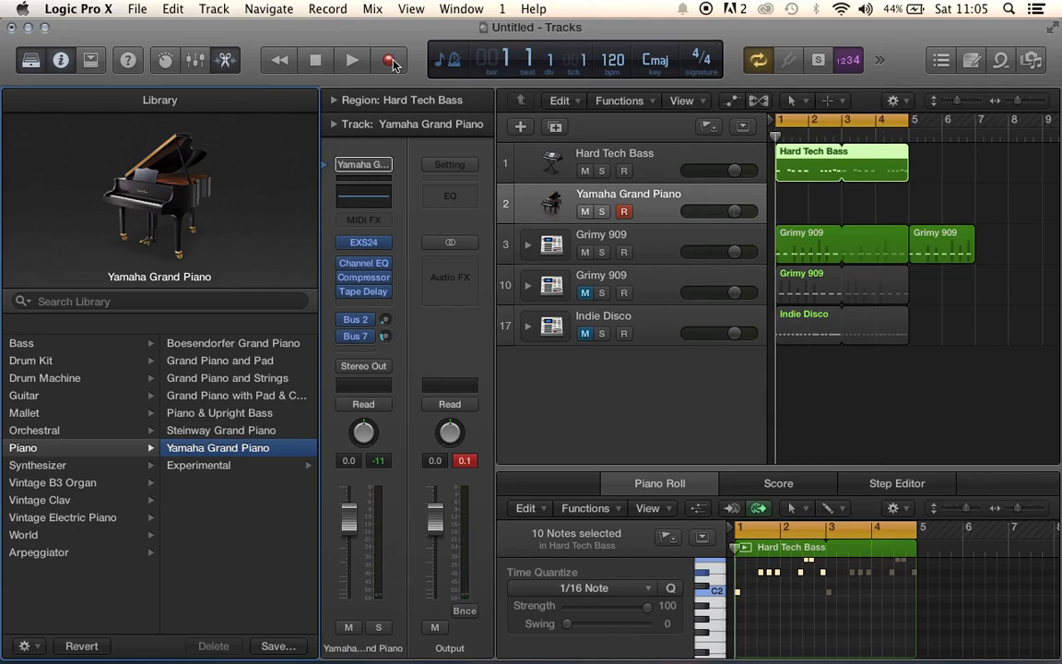
{"action": "left_click", "coordinate": [390, 60]}
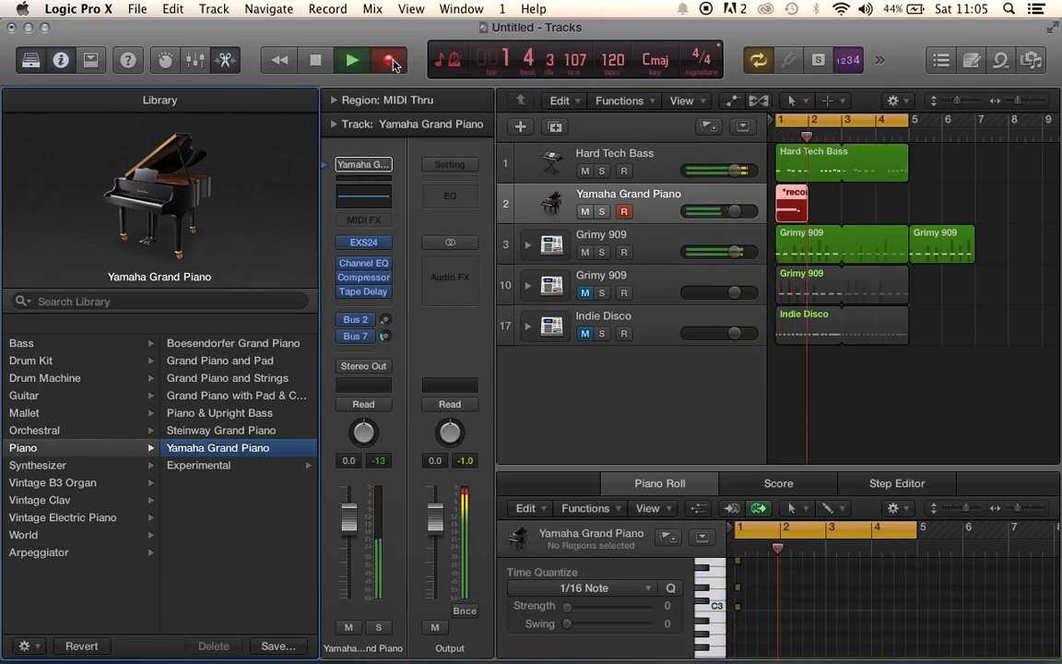
{"action": "key", "text": "space"}
{"action": "key", "text": "Delete"}
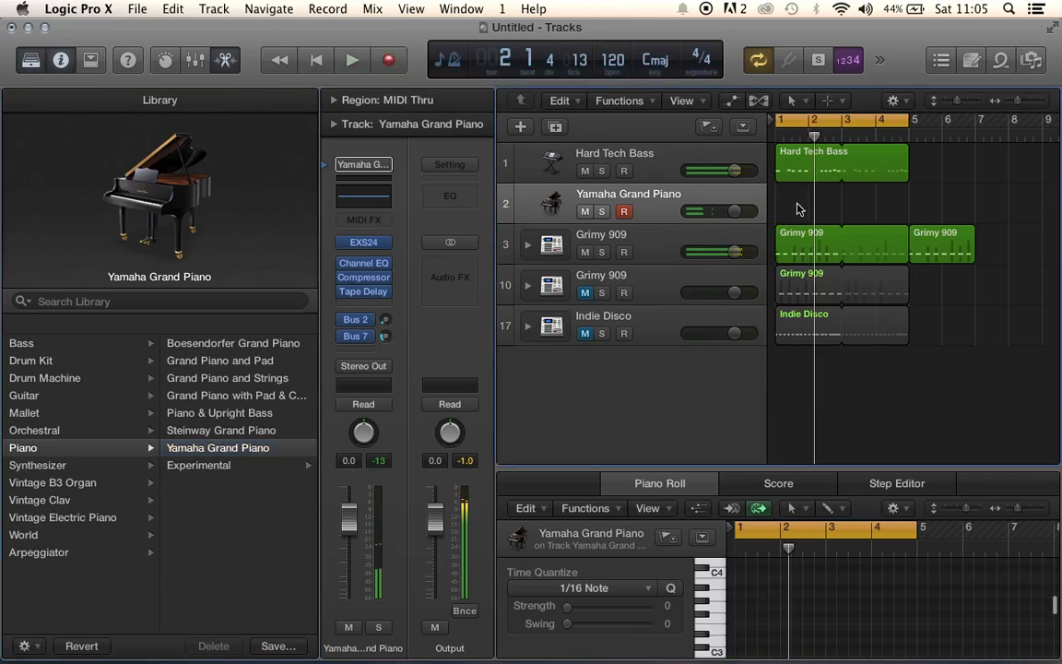
- Record a two-bar chord part on the Yamaha Grand Piano track from bar 1
{"action": "key", "text": "Return"}
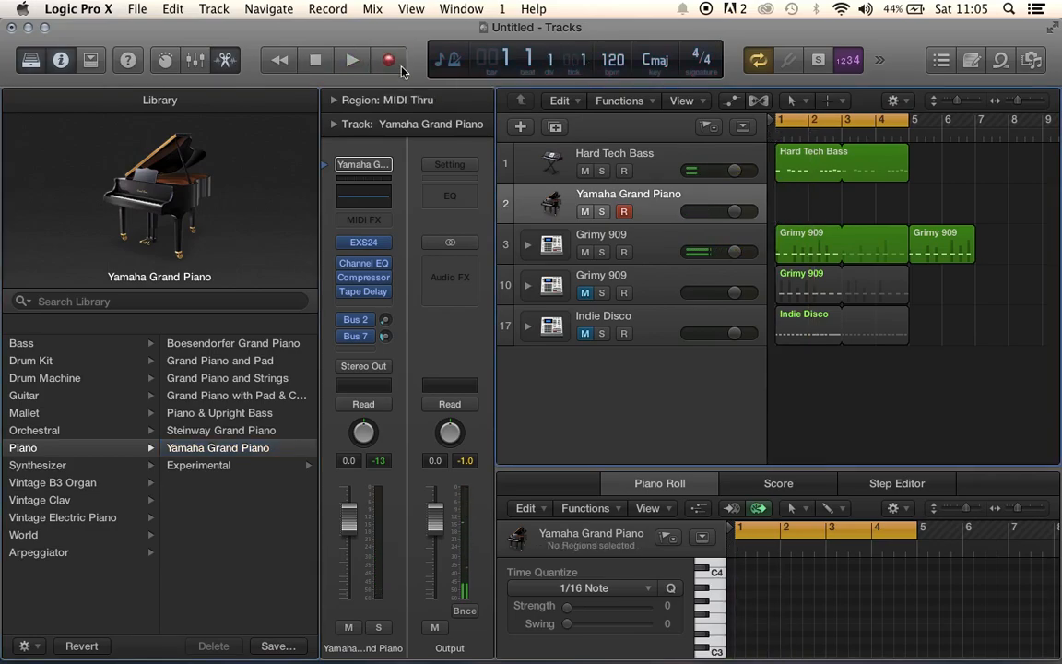
{"action": "key", "text": "r"}
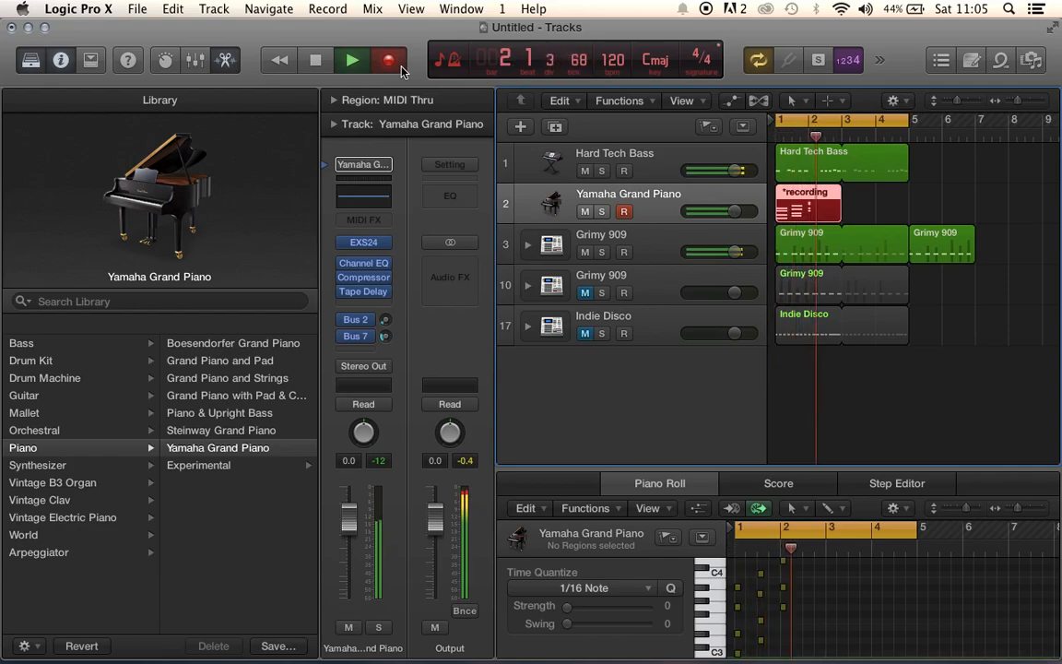
{"action": "key", "text": "space"}
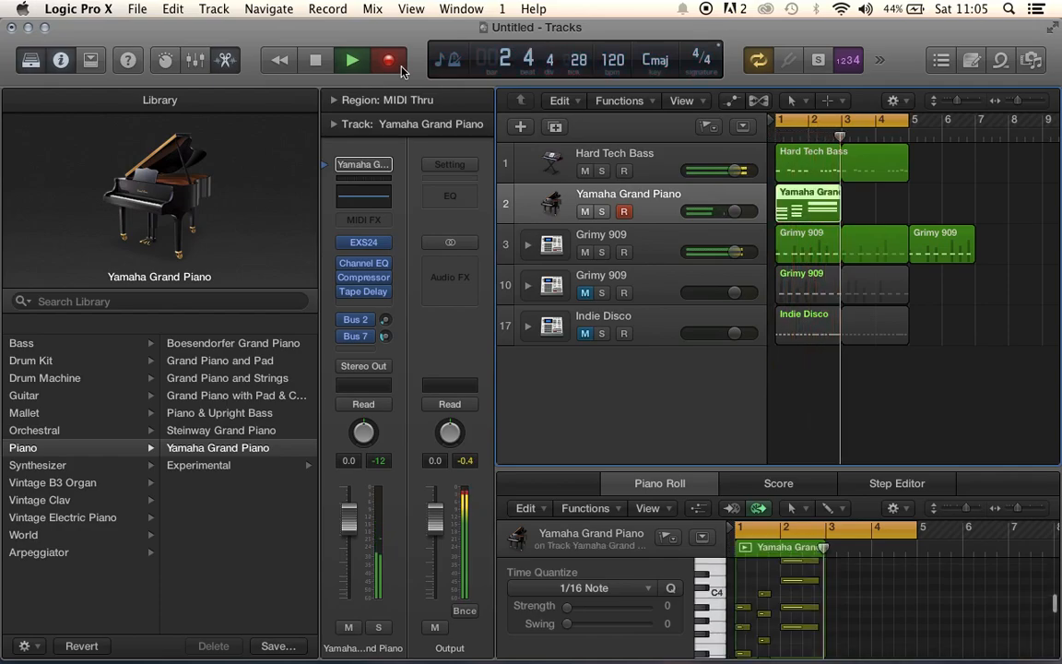
- Quantize all recorded Yamaha Grand Piano notes to 1/16 Note and lengthen the first two chords of bar 1 until they meet
{"action": "scroll", "coordinate": [766, 627], "scroll_direction": "up", "scroll_amount": 1}
{"action": "left_click_drag", "start_coordinate": [739, 571], "coordinate": [812, 658]}
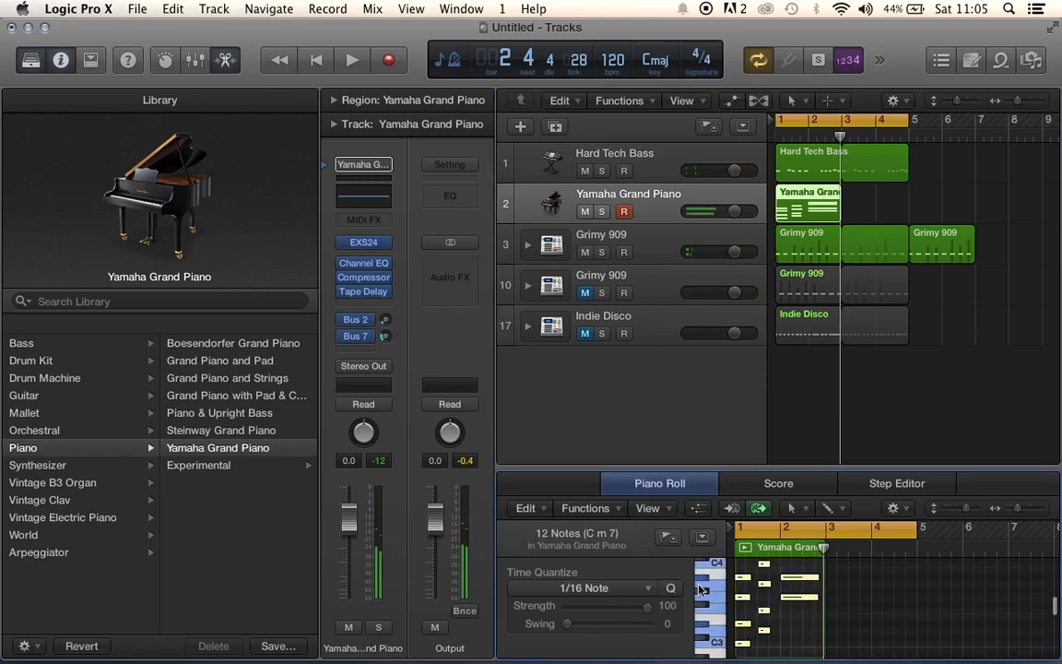
{"action": "left_click", "coordinate": [786, 621]}
{"action": "left_click_drag", "start_coordinate": [741, 571], "coordinate": [778, 586]}
{"action": "left_click", "coordinate": [763, 627]}
{"action": "left_click", "coordinate": [798, 586]}
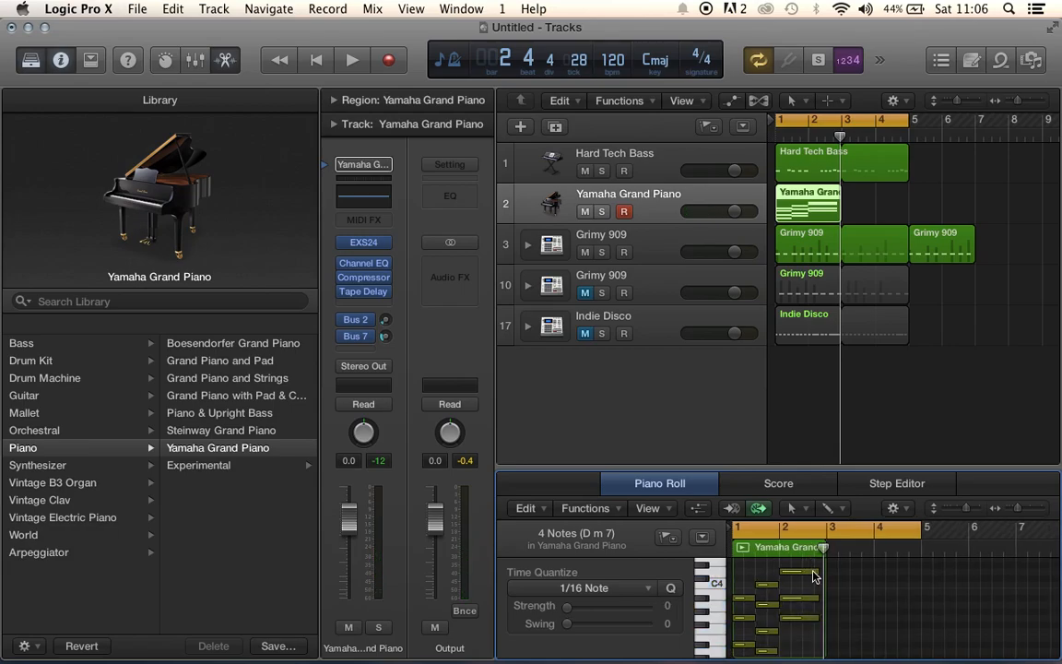
- Copy the three visible notes of the bar 2 piano chord into the second half of bar 2
{"action": "left_click_drag", "start_coordinate": [798, 565], "coordinate": [805, 629]}
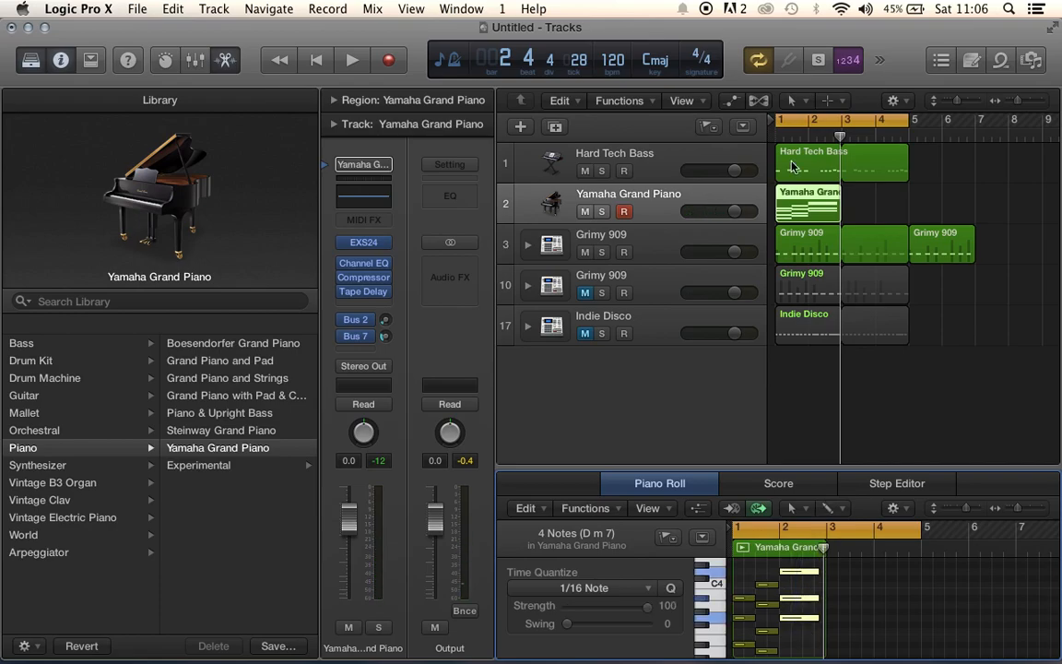
{"action": "left_click", "coordinate": [814, 138]}
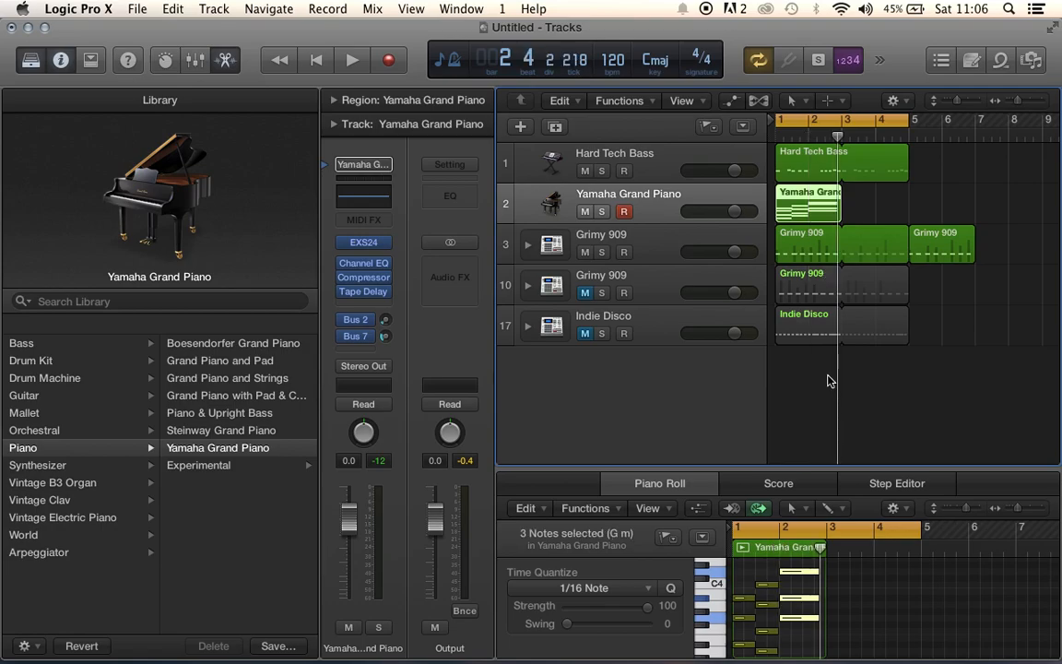
{"action": "left_click_drag", "start_coordinate": [818, 572], "coordinate": [791, 570]}
{"action": "scroll", "coordinate": [798, 576], "scroll_direction": "up", "scroll_amount": 2}
{"action": "scroll", "coordinate": [791, 599], "scroll_direction": "up", "scroll_amount": 1}
{"action": "left_click", "coordinate": [798, 623]}
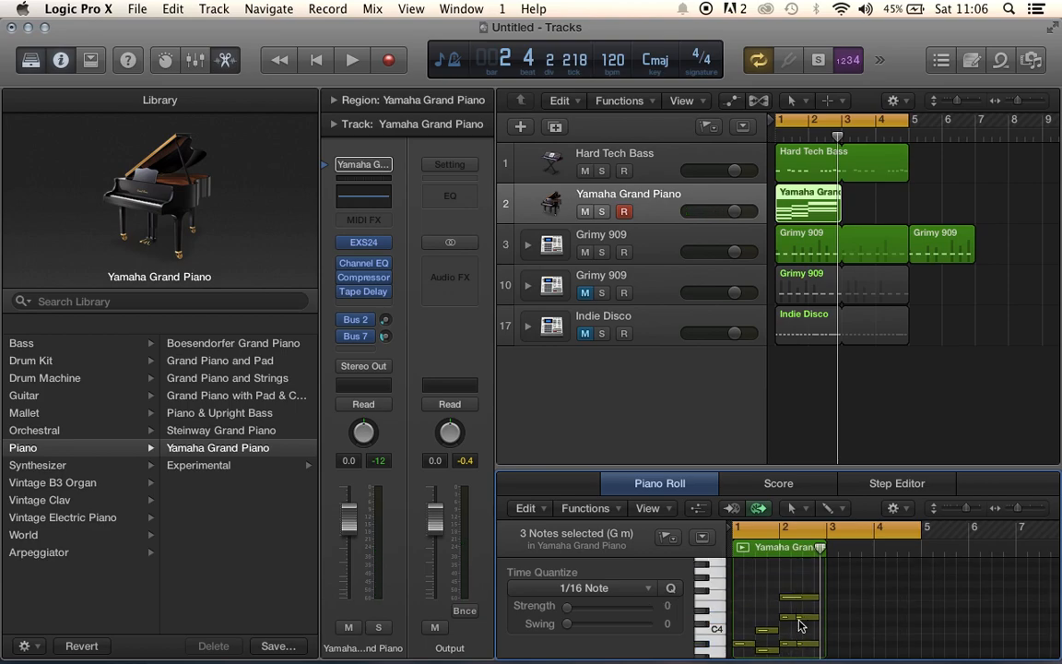
{"action": "left_click_drag", "start_coordinate": [790, 610], "coordinate": [796, 647]}
{"action": "left_click", "coordinate": [811, 614], "text": "shift"}
{"action": "left_click", "coordinate": [810, 593], "text": "shift"}
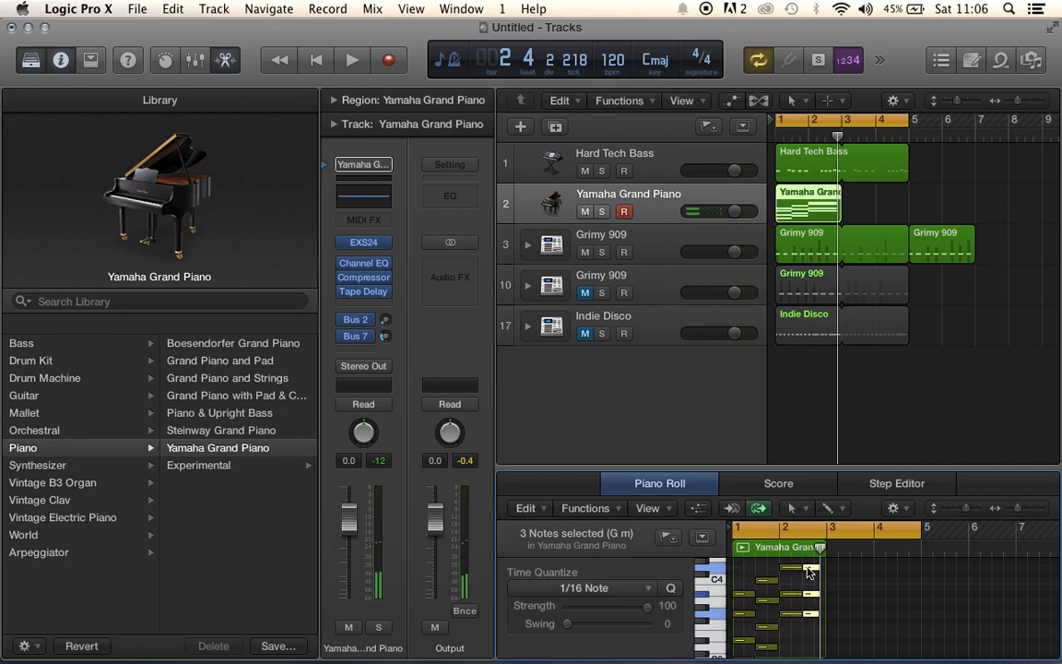
- Shorten the three lower notes of the original bar 2 chord to a length of 0 1 2 0
{"action": "left_click", "coordinate": [788, 570]}
{"action": "left_click_drag", "start_coordinate": [811, 567], "coordinate": [789, 570]}
{"action": "left_click", "coordinate": [801, 596]}
{"action": "left_click_drag", "start_coordinate": [817, 594], "coordinate": [793, 614]}
- Paste a copy of the bar 2 chord's highest note at 2 3 1 1 and shorten the original note to match its chord
{"action": "scroll", "coordinate": [801, 611], "scroll_direction": "up", "scroll_amount": 5}
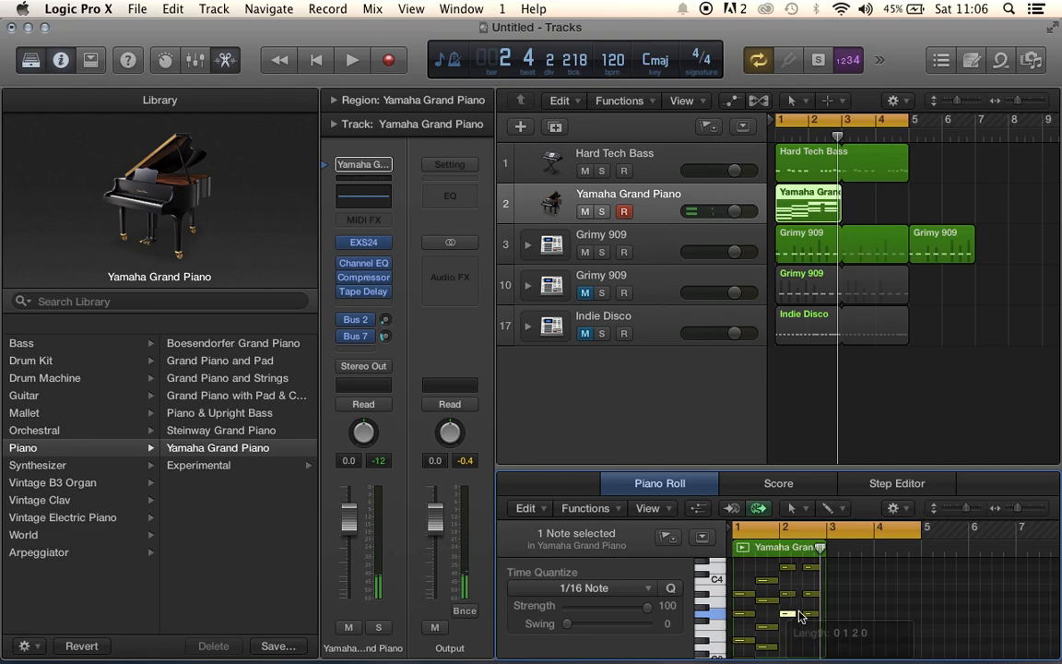
{"action": "left_click", "coordinate": [800, 612]}
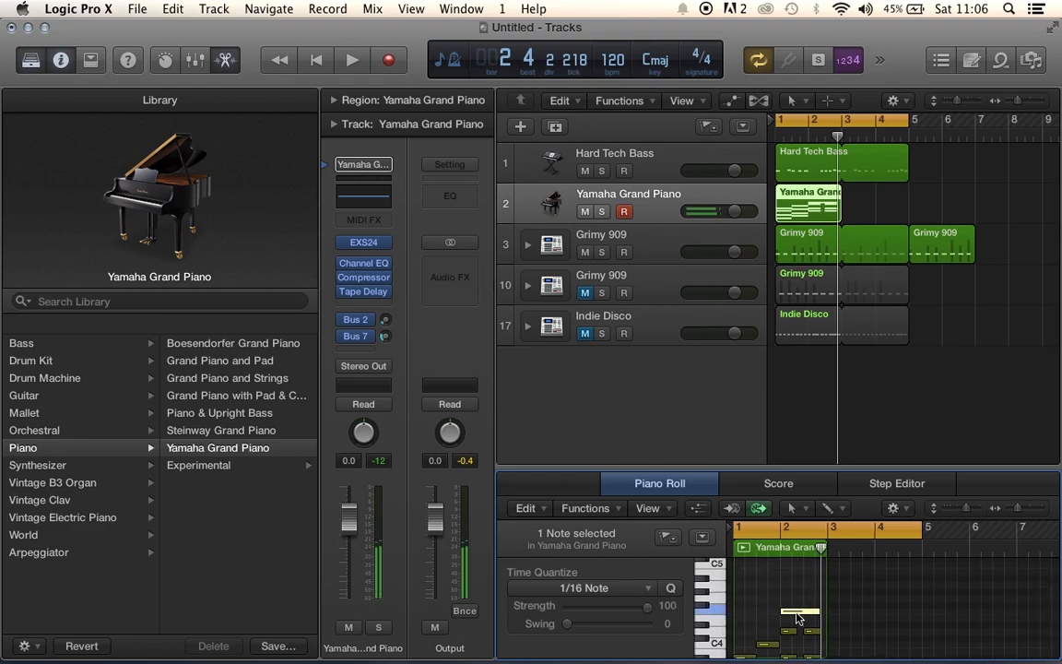
{"action": "left_click_drag", "start_coordinate": [824, 612], "coordinate": [796, 613]}
{"action": "left_click_drag", "start_coordinate": [818, 555], "coordinate": [785, 552]}
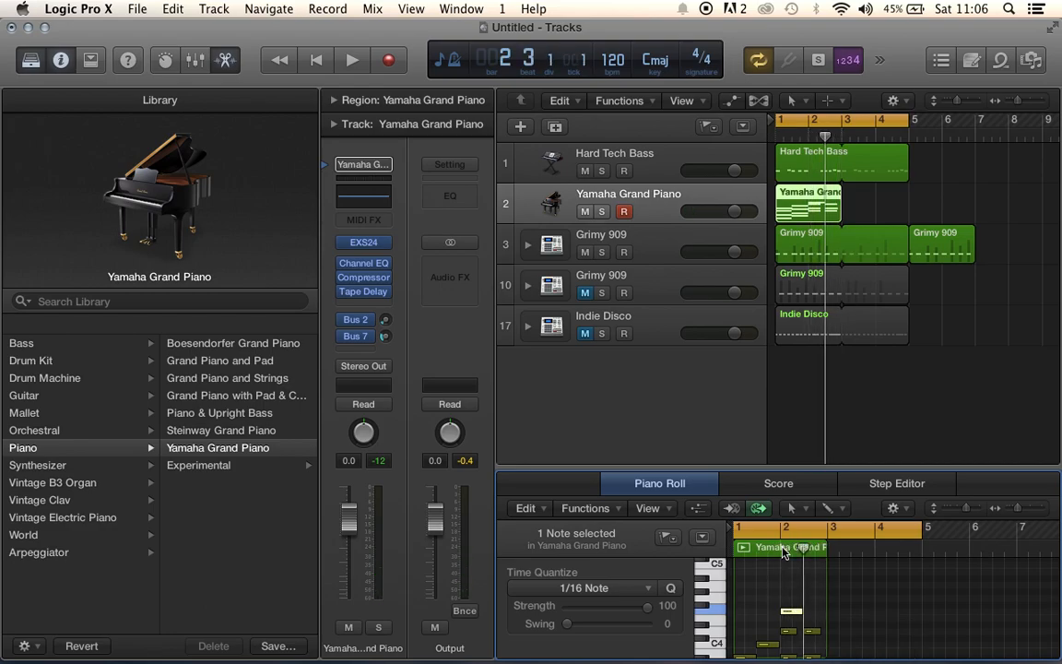
{"action": "key", "text": "super+v"}
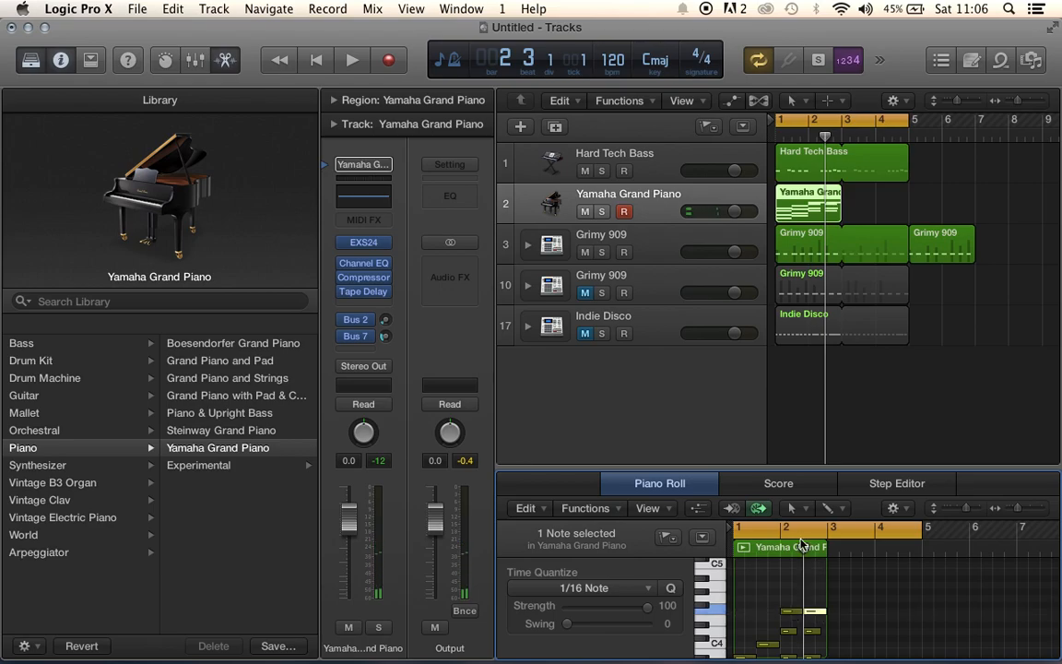
{"action": "key", "text": "space"}
{"action": "left_click", "coordinate": [799, 611]}
{"action": "left_click_drag", "start_coordinate": [799, 611], "coordinate": [795, 611]}
{"action": "key", "text": "space"}
{"action": "scroll", "coordinate": [808, 581], "scroll_direction": "down", "scroll_amount": 3}
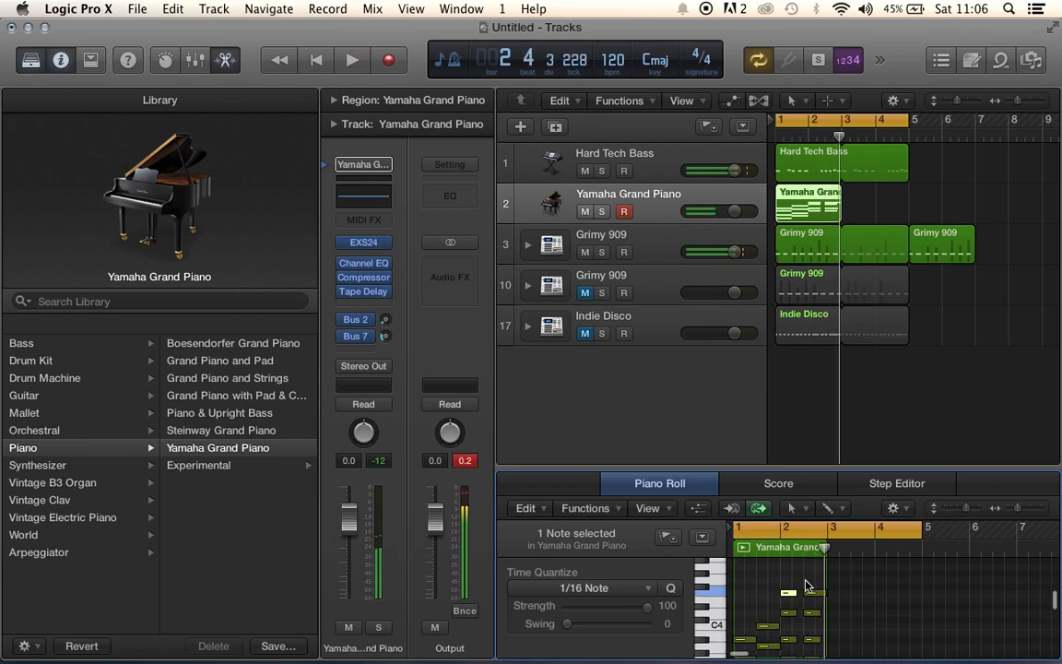
- Shorten the repeated chord's highest note, move the four-note repeat to beat 4 of bar 2, and play the result
{"action": "mouse_move", "coordinate": [825, 567]}
{"action": "left_mouse_down"}
{"action": "mouse_move", "coordinate": [807, 565]}
{"action": "mouse_move", "coordinate": [813, 571]}
{"action": "left_mouse_up"}
{"action": "scroll", "coordinate": [793, 564], "scroll_direction": "up", "scroll_amount": 3}
{"action": "scroll", "coordinate": [811, 581], "scroll_direction": "down", "scroll_amount": 2}
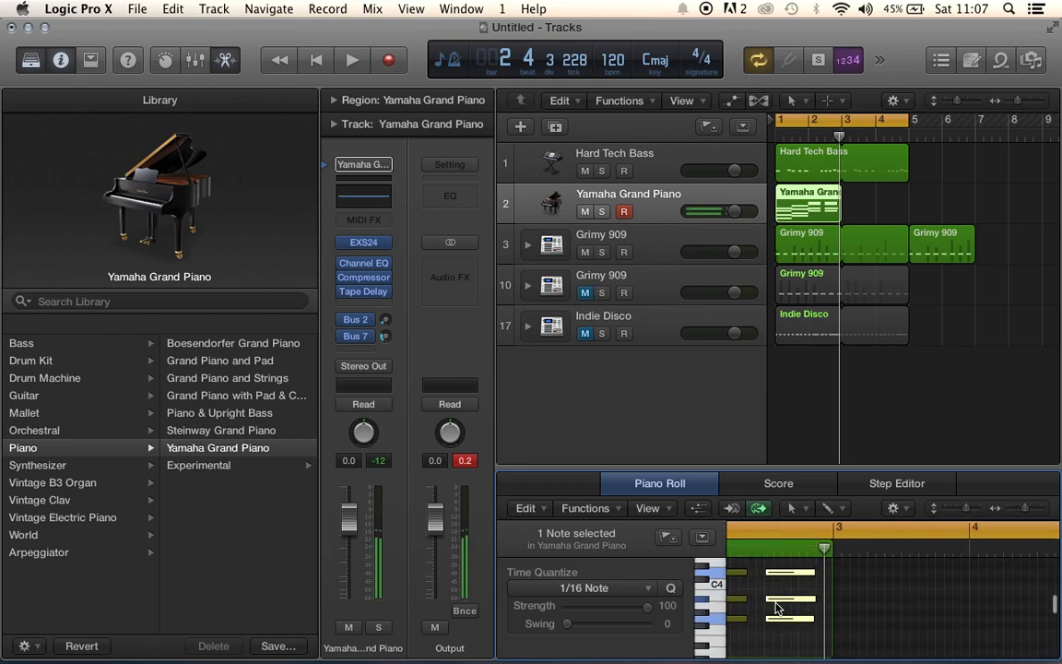
{"action": "left_click_drag", "start_coordinate": [780, 625], "coordinate": [809, 622]}
{"action": "key", "text": "space"}
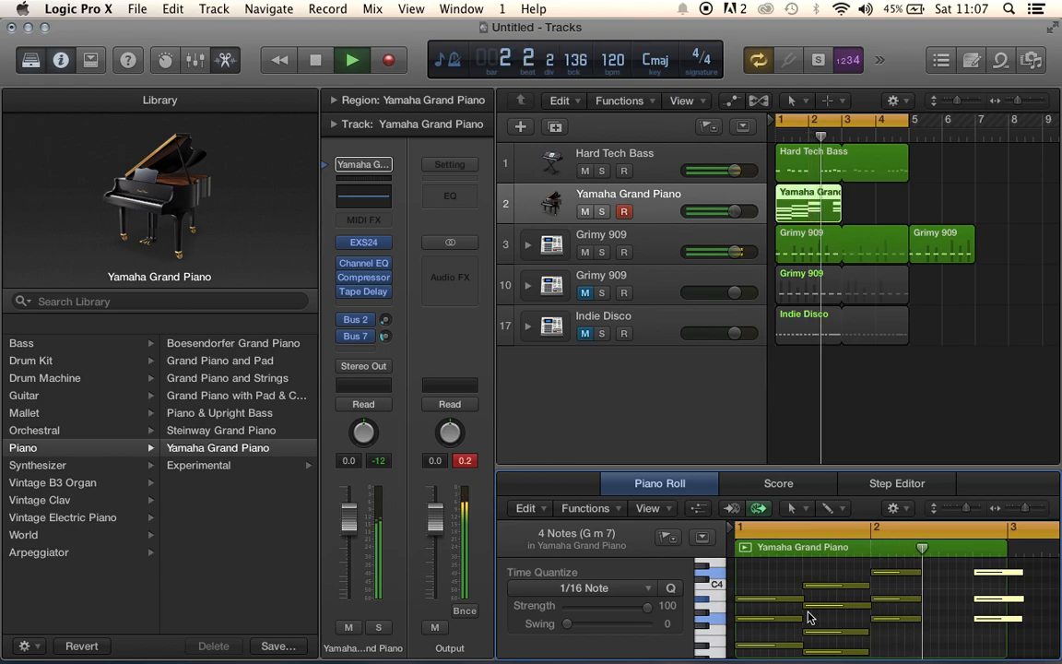
{"action": "key", "text": "space"}
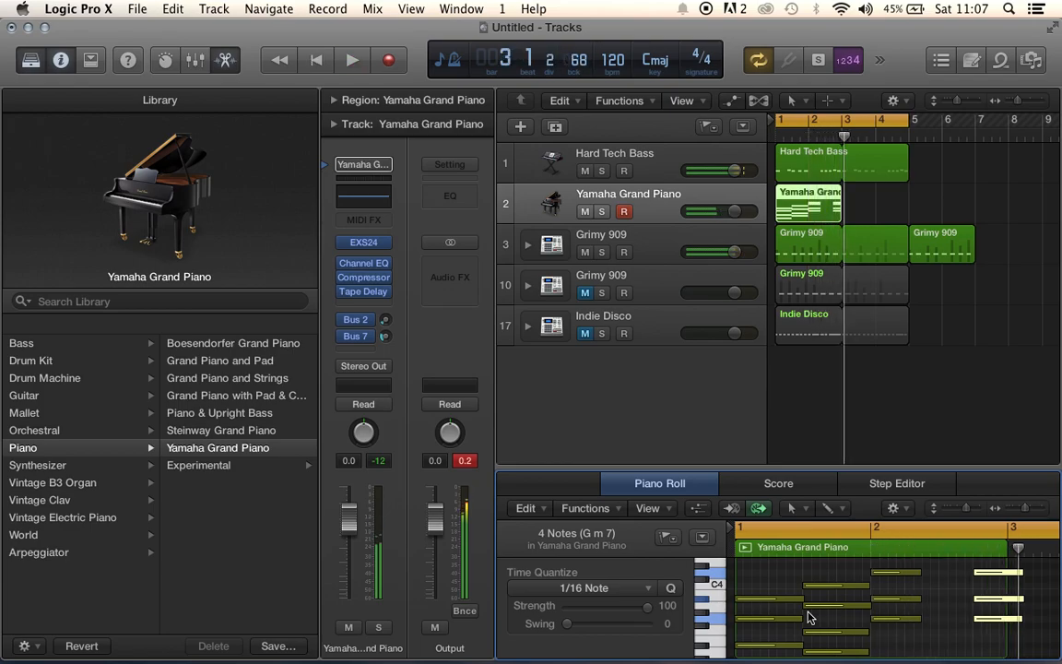
- Lengthen the chord at the start of bar 2 to 0 2 2 0, including its highest note, and play it back
{"action": "left_click", "coordinate": [907, 573]}
{"action": "left_click_drag", "start_coordinate": [908, 580], "coordinate": [954, 620]}
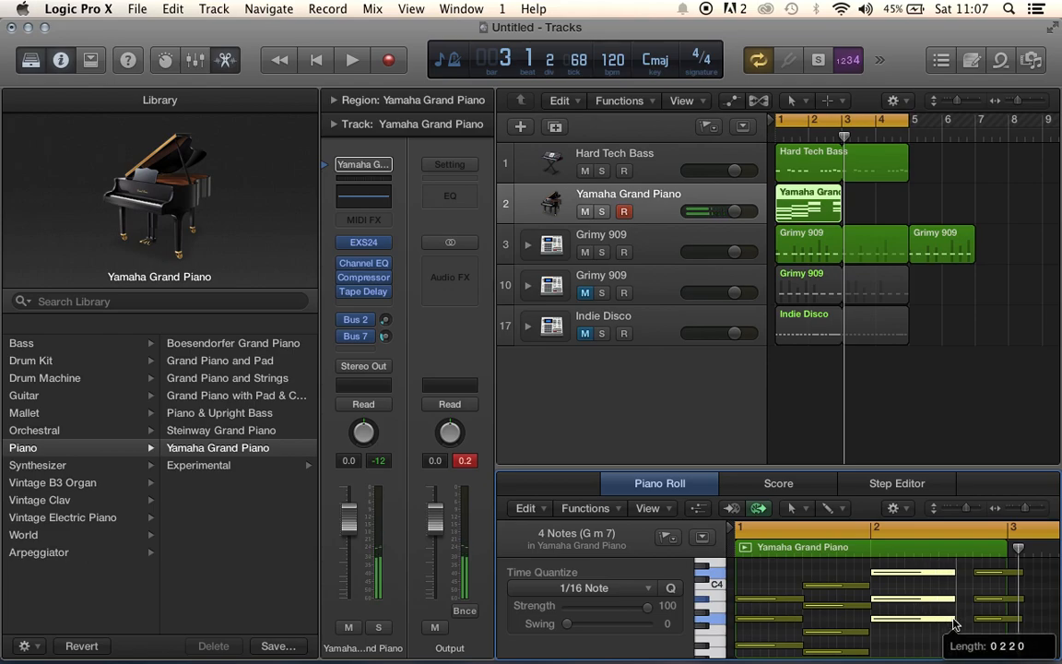
{"action": "key", "text": "space"}
{"action": "scroll", "coordinate": [902, 610], "scroll_direction": "up", "scroll_amount": 2}
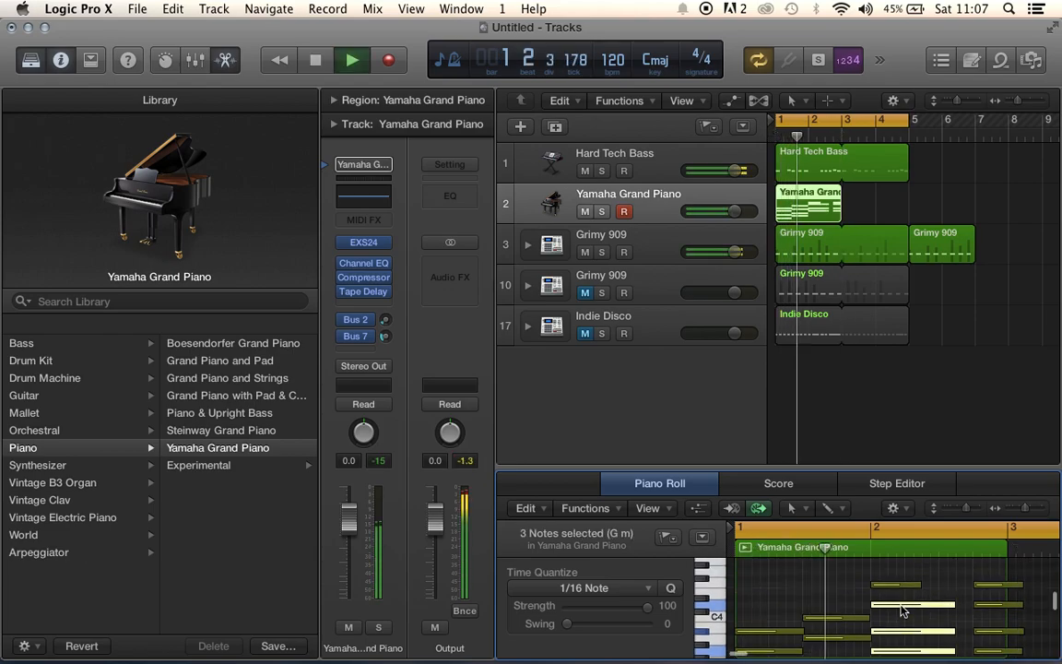
{"action": "left_click_drag", "start_coordinate": [920, 585], "coordinate": [949, 587]}
{"action": "key", "text": "space"}
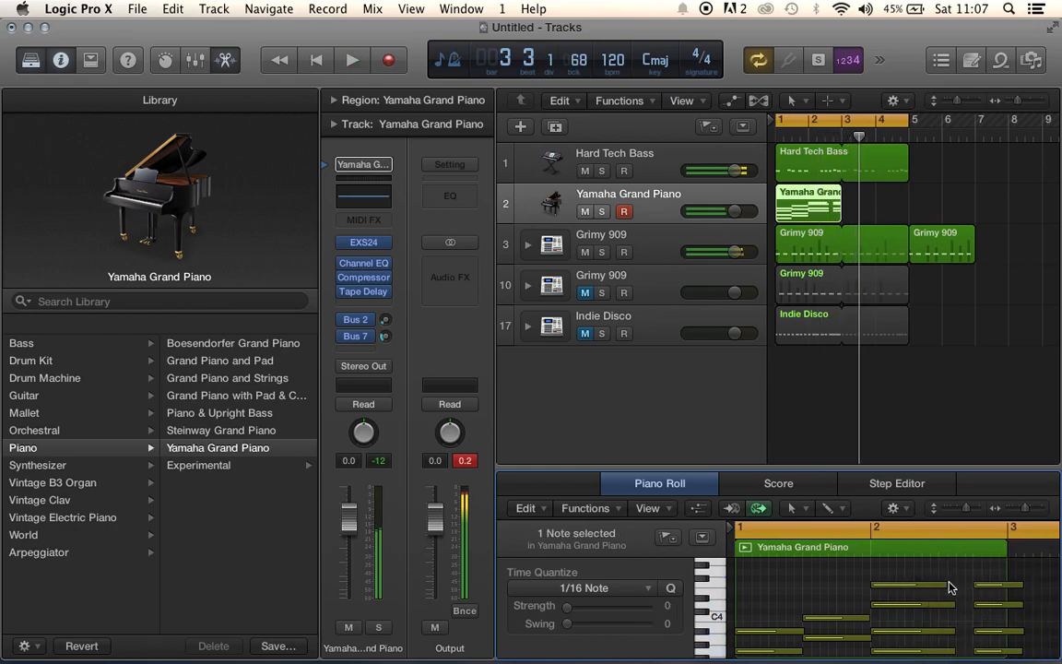
- Loop the Yamaha Grand Piano region to bar 5 and start playback
{"action": "left_click_drag", "start_coordinate": [841, 191], "coordinate": [912, 199]}
{"action": "key", "text": "space"}
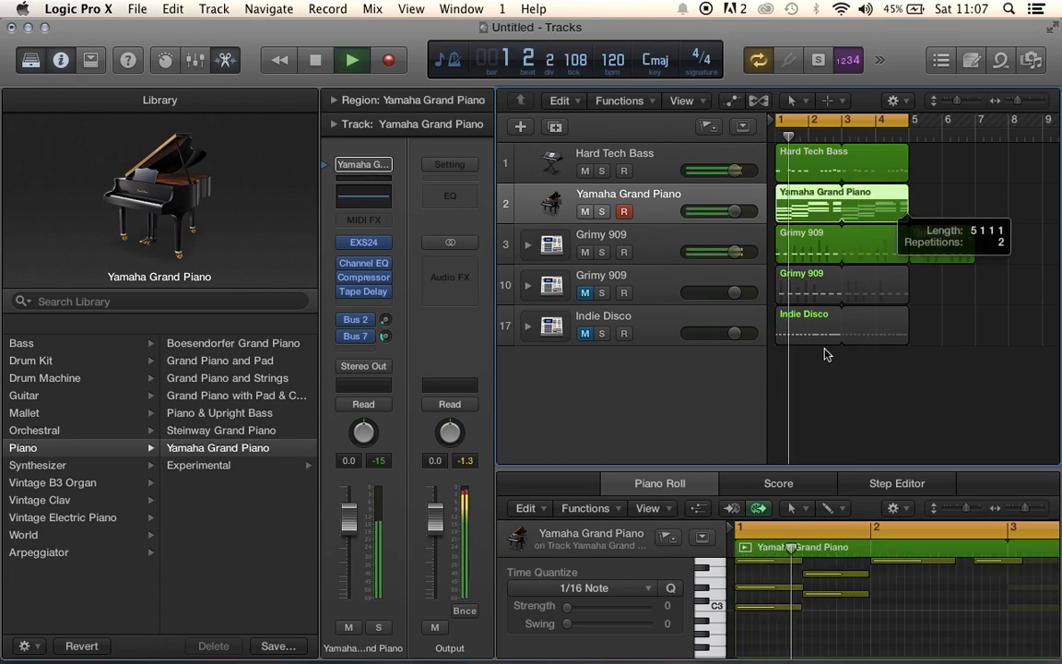
{"action": "scroll", "coordinate": [825, 587], "scroll_direction": "up", "scroll_amount": 4}
{"action": "scroll", "coordinate": [823, 587], "scroll_direction": "down", "scroll_amount": 3}
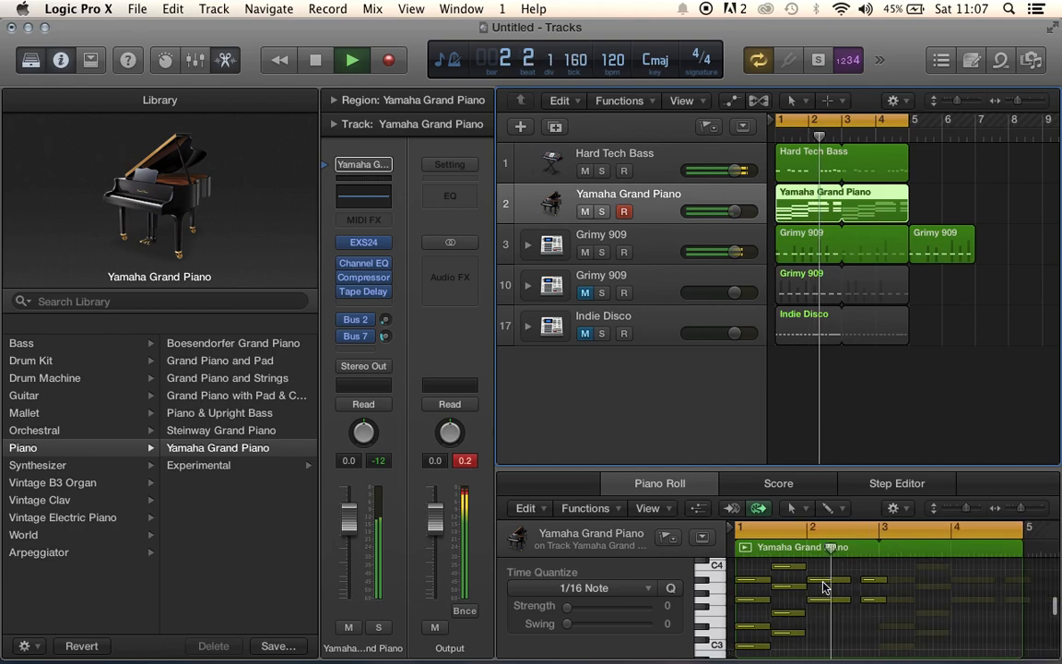
- Select all 16 notes of the Yamaha Grand Piano region, quantize them to 1/16 Note, and stop playback
{"action": "scroll", "coordinate": [823, 587], "scroll_direction": "up", "scroll_amount": 4}
{"action": "left_click_drag", "start_coordinate": [743, 563], "coordinate": [869, 654]}
{"action": "left_click", "coordinate": [671, 589]}
{"action": "key", "text": "space"}
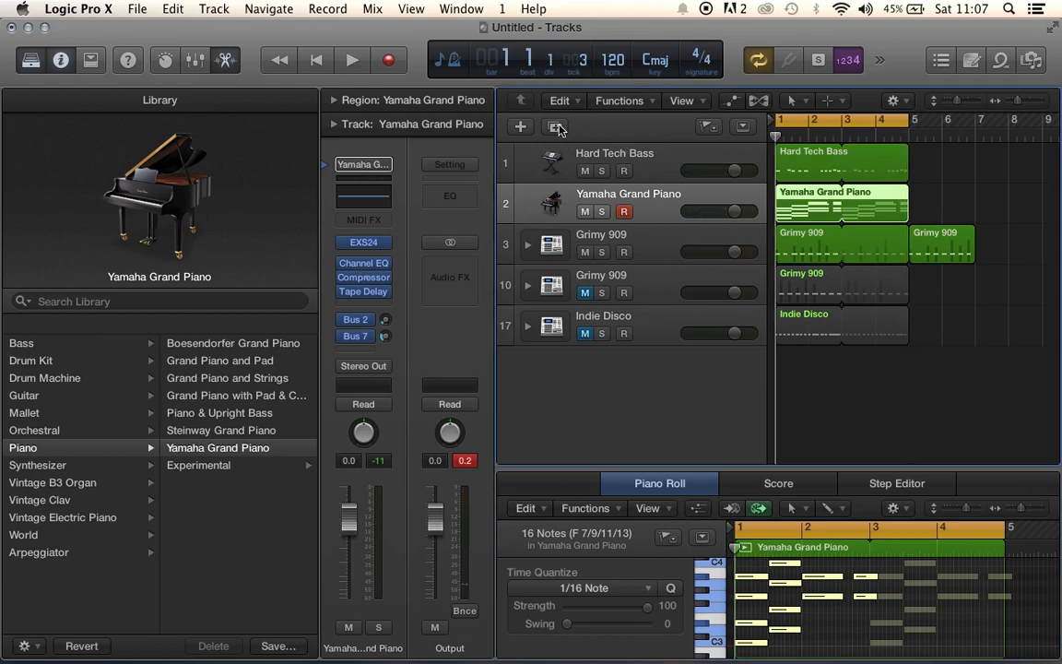
- Duplicate the Yamaha Grand Piano track and insert the Chord Trigger MIDI effect on the copy
{"action": "key", "text": "super+d"}
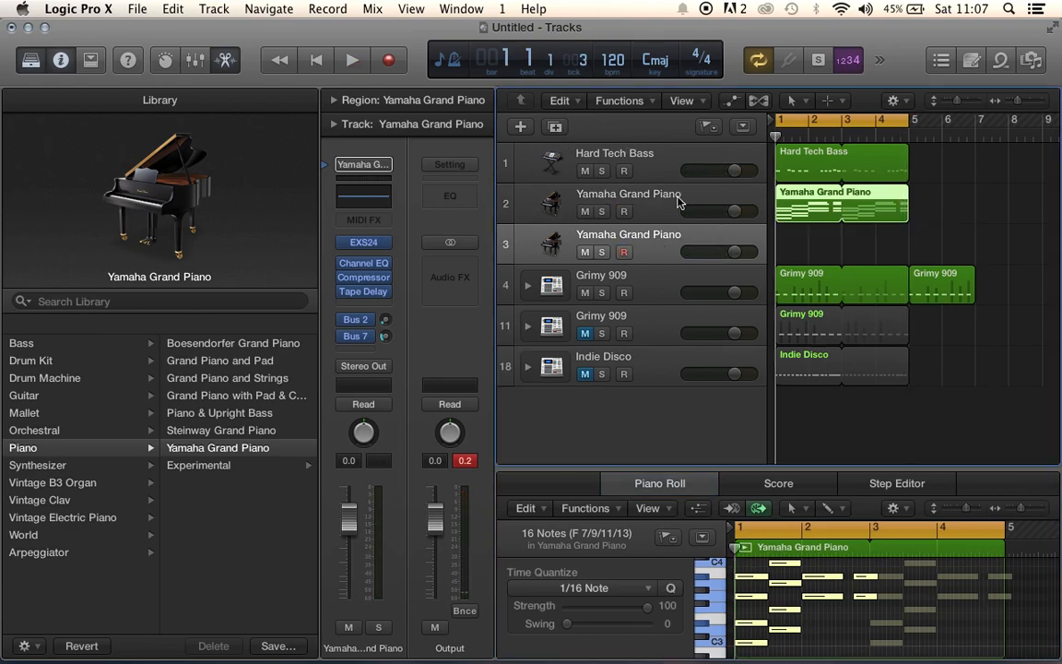
{"action": "left_click", "coordinate": [365, 219]}
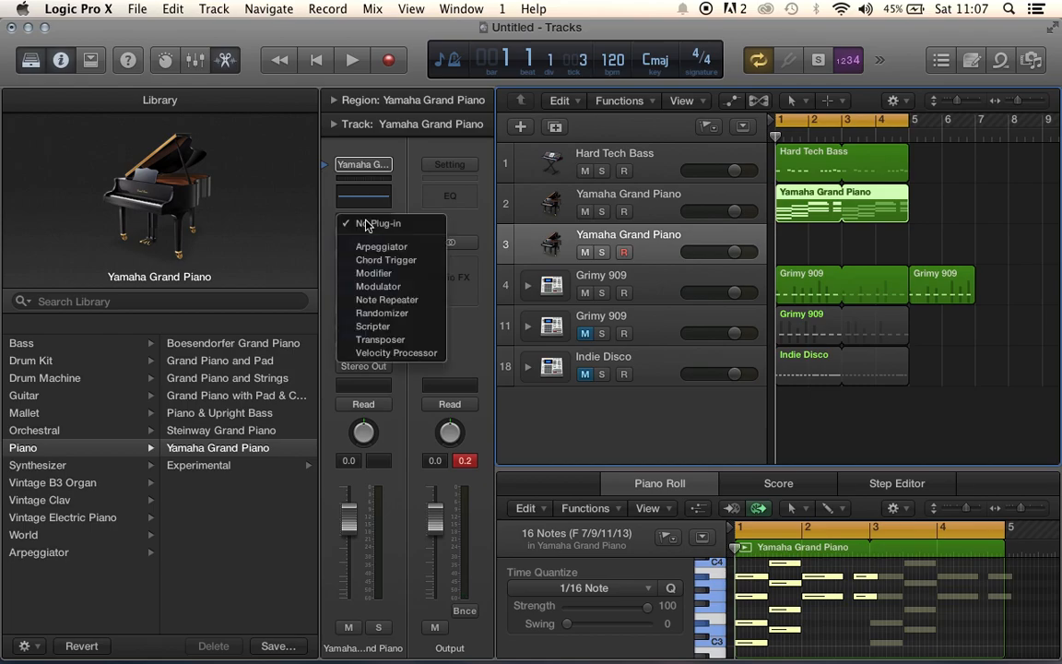
{"action": "left_click", "coordinate": [411, 262]}
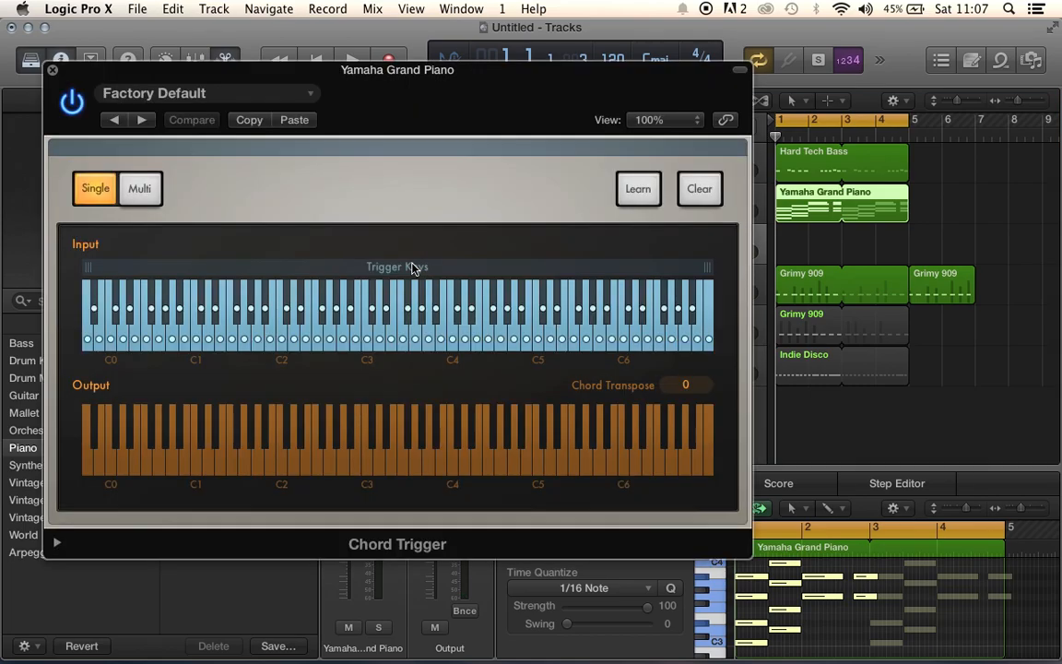
- Teach Chord Trigger in Single mode to play C3, E♭3, G3 and B♭3 from trigger key C3
{"action": "left_click", "coordinate": [638, 189]}
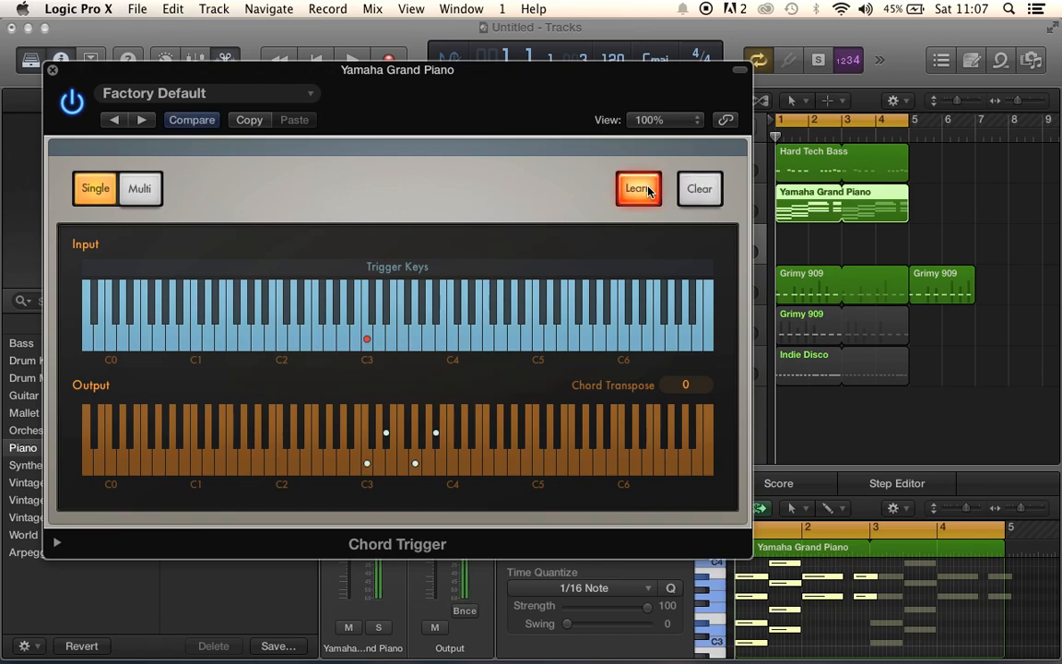
{"action": "left_click", "coordinate": [648, 190]}
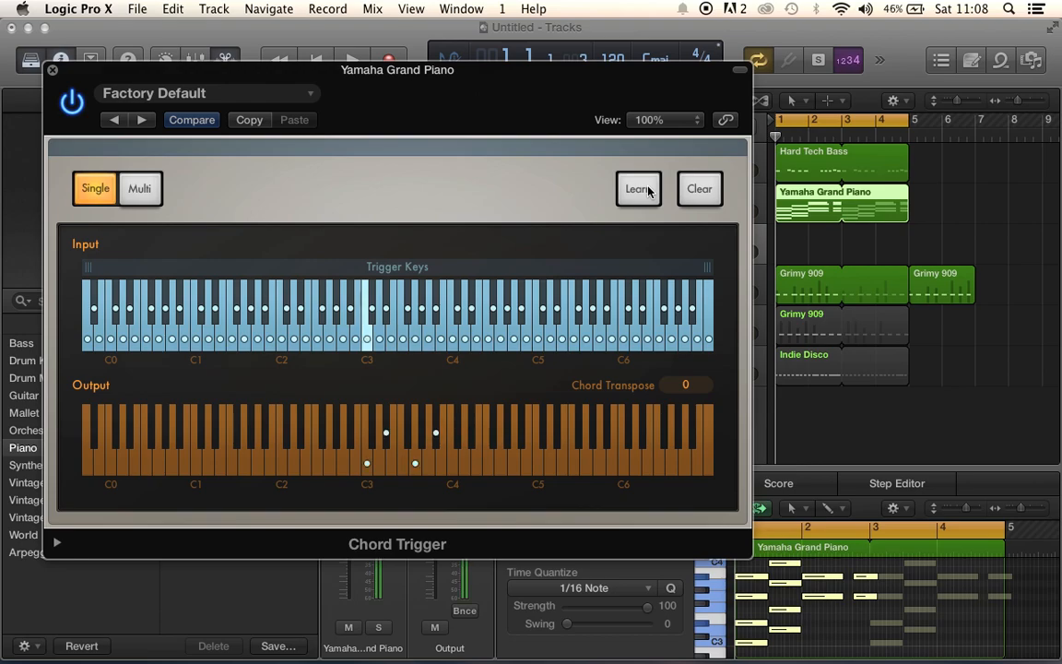
{"action": "left_click", "coordinate": [52, 69]}
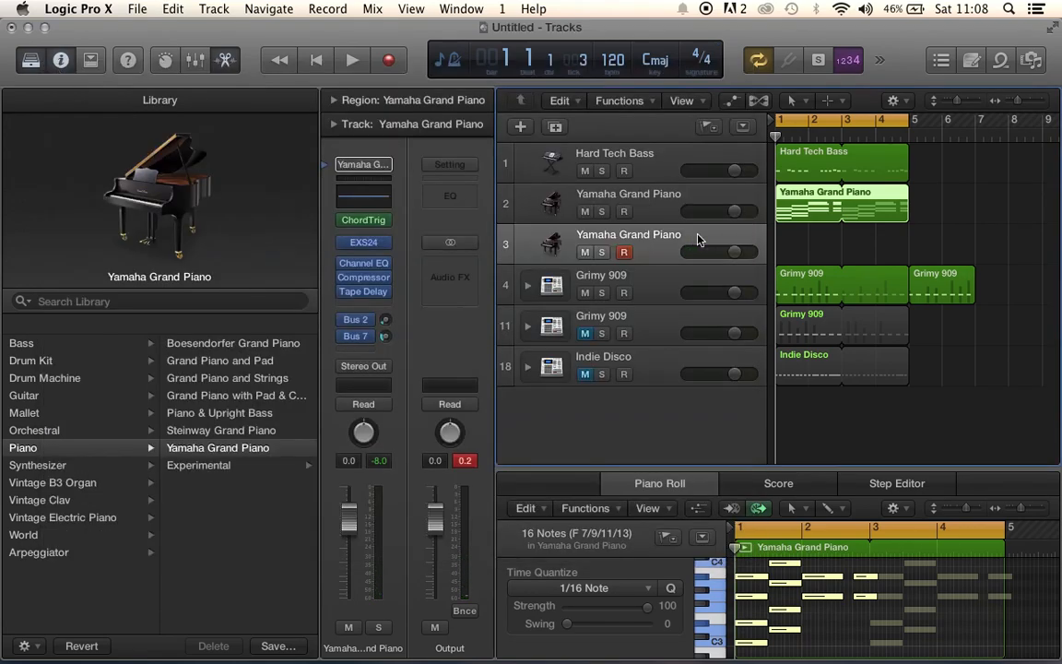
- Play the arrangement briefly, move the original Yamaha Grand Piano region to bar 5, and return the playhead to bar 1
{"action": "key", "text": "space"}
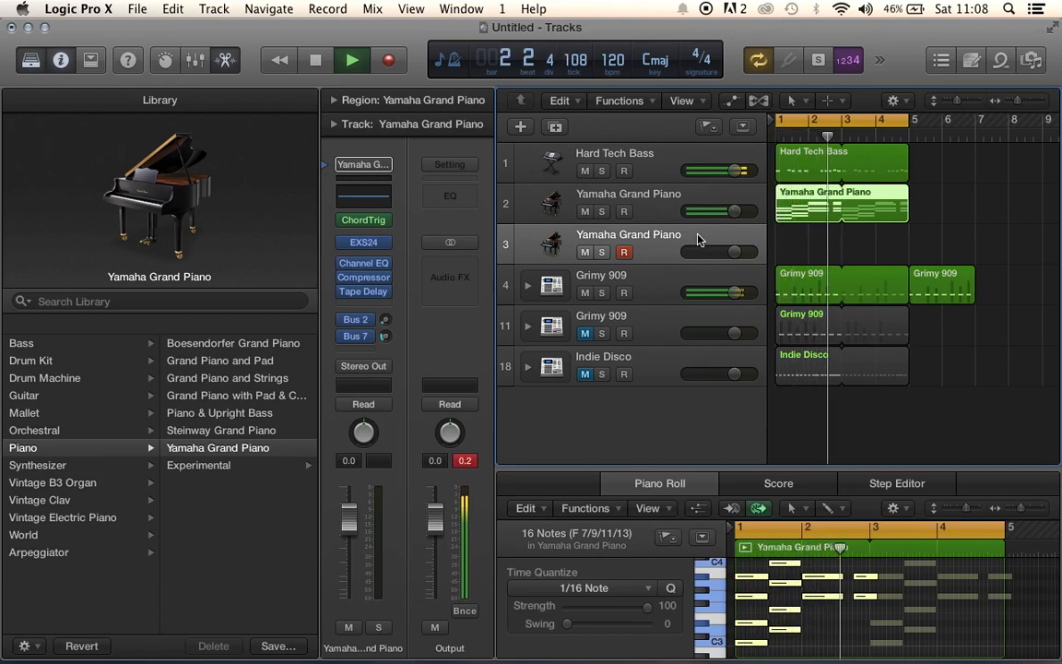
{"action": "key", "text": "space"}
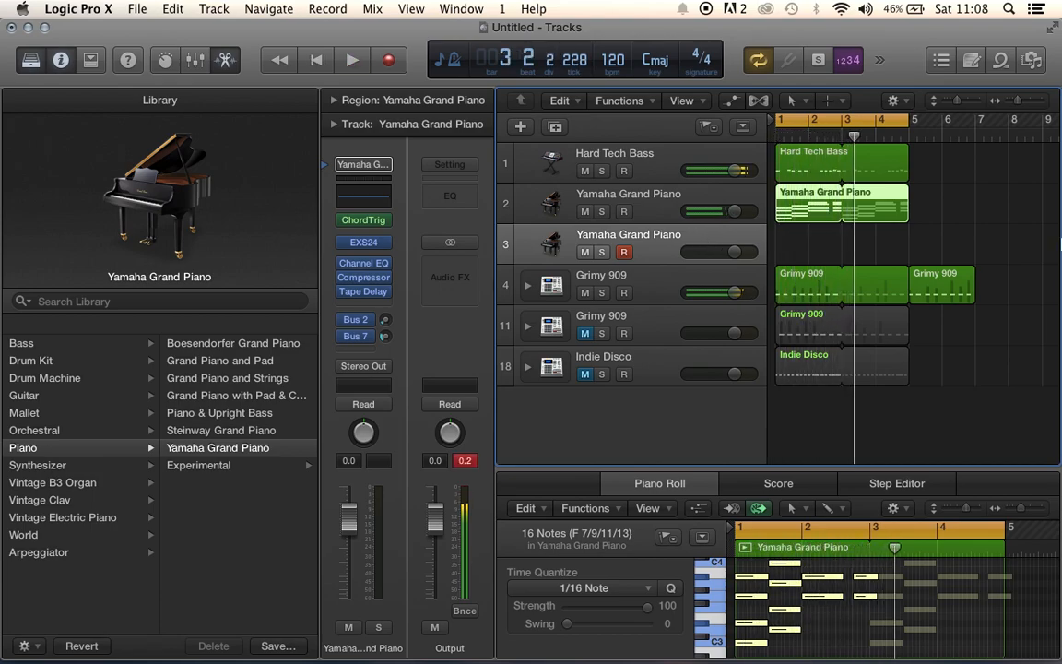
{"action": "left_click_drag", "start_coordinate": [797, 207], "coordinate": [931, 207]}
{"action": "left_click", "coordinate": [813, 233]}
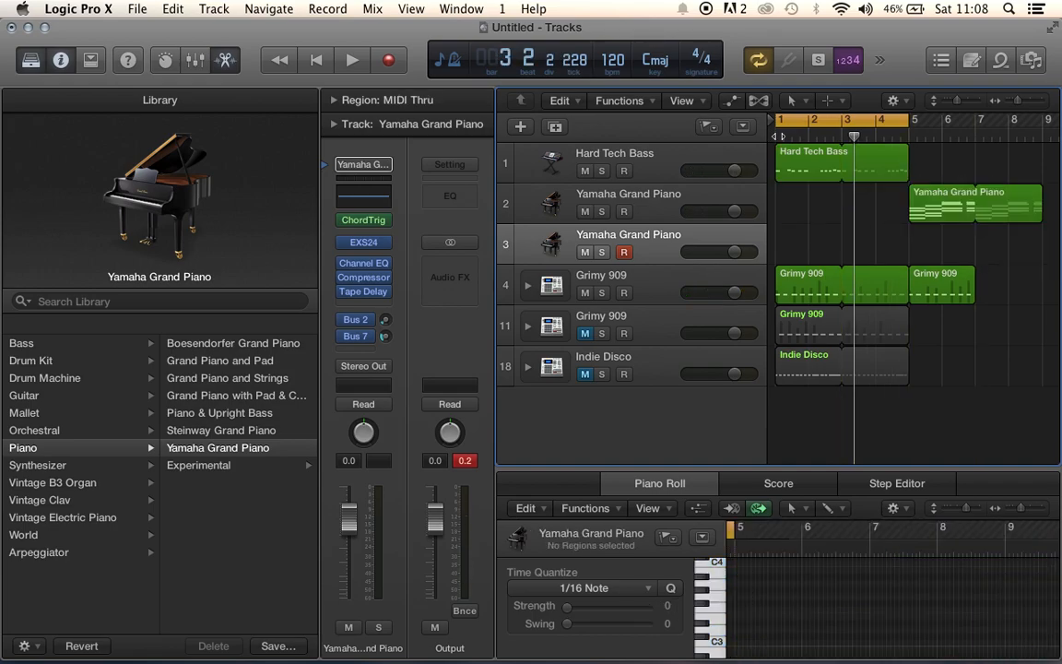
{"action": "left_click", "coordinate": [777, 137]}
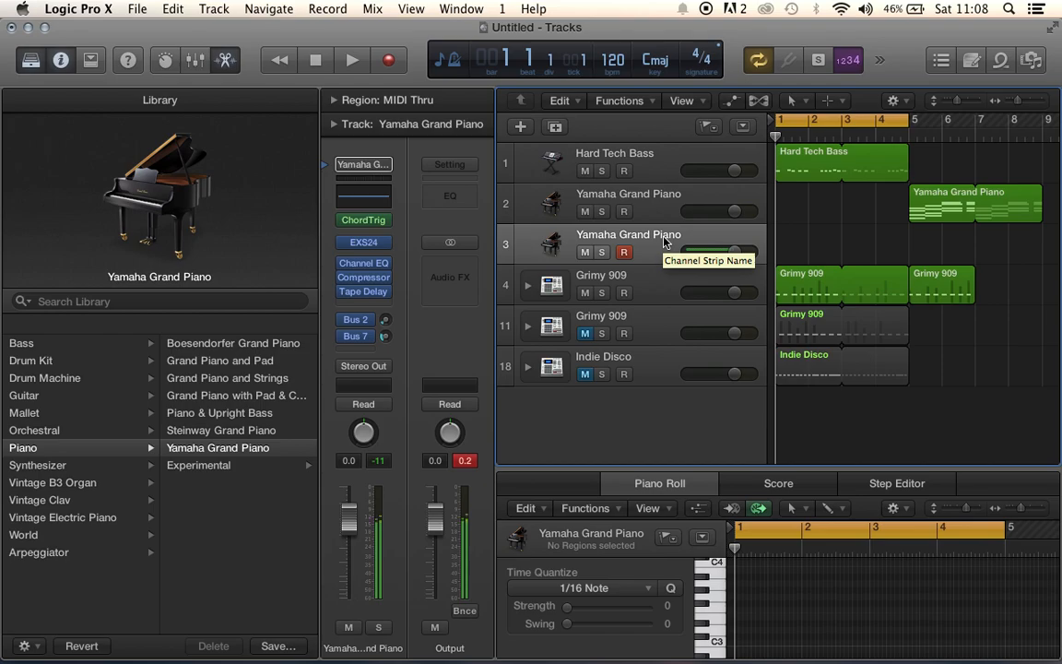
- Record a four-bar part from bar 1 on the Chord Trigger piano track and open the new region's notes for editing
{"action": "left_click", "coordinate": [389, 65]}
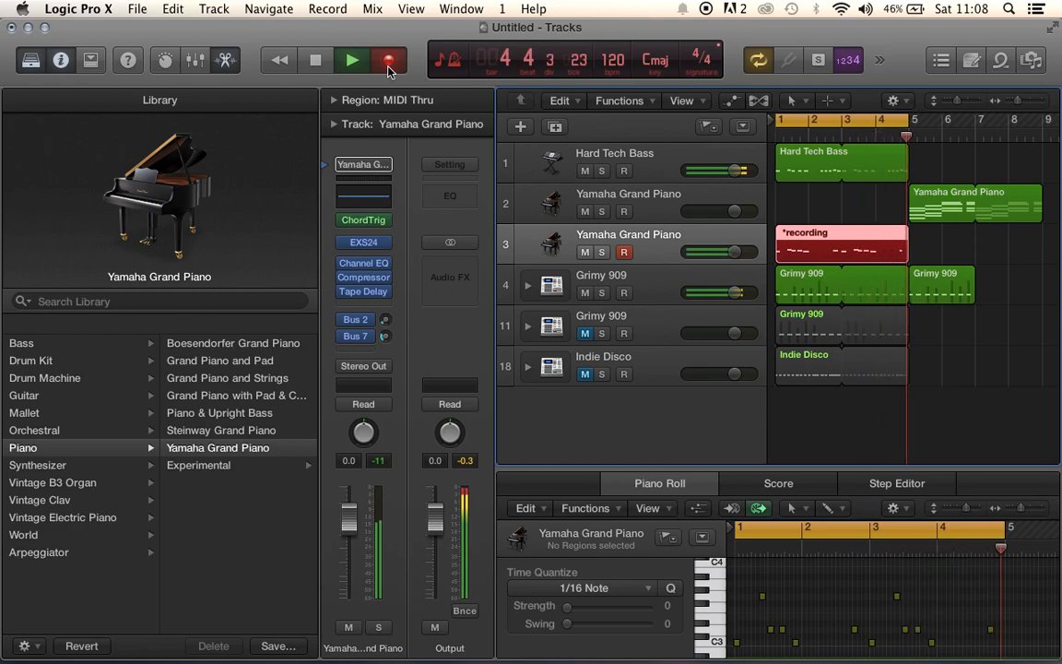
{"action": "key", "text": "space"}
{"action": "right_click", "coordinate": [798, 258]}
{"action": "left_click", "coordinate": [901, 208]}
{"action": "double_click", "coordinate": [846, 247]}
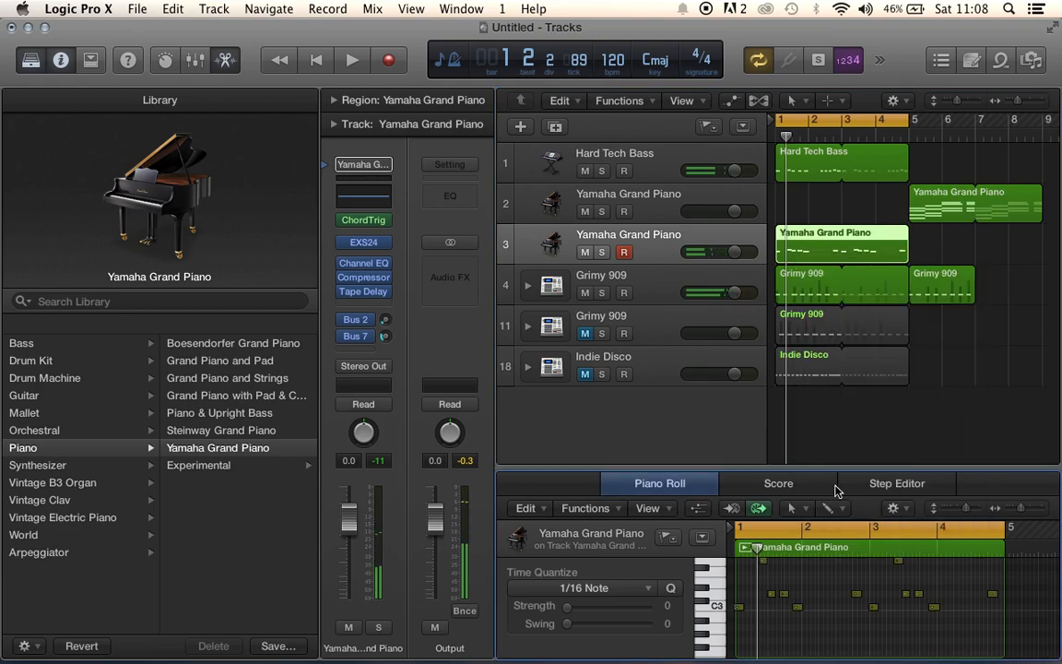
- Quantize all 12 notes of the new piano region to 1/16 Note and listen to the result
{"action": "scroll", "coordinate": [797, 604], "scroll_direction": "up", "scroll_amount": 2}
{"action": "left_click_drag", "start_coordinate": [737, 579], "coordinate": [1003, 658]}
{"action": "scroll", "coordinate": [857, 630], "scroll_direction": "down", "scroll_amount": 1}
{"action": "left_click", "coordinate": [673, 587]}
{"action": "key", "text": "space"}
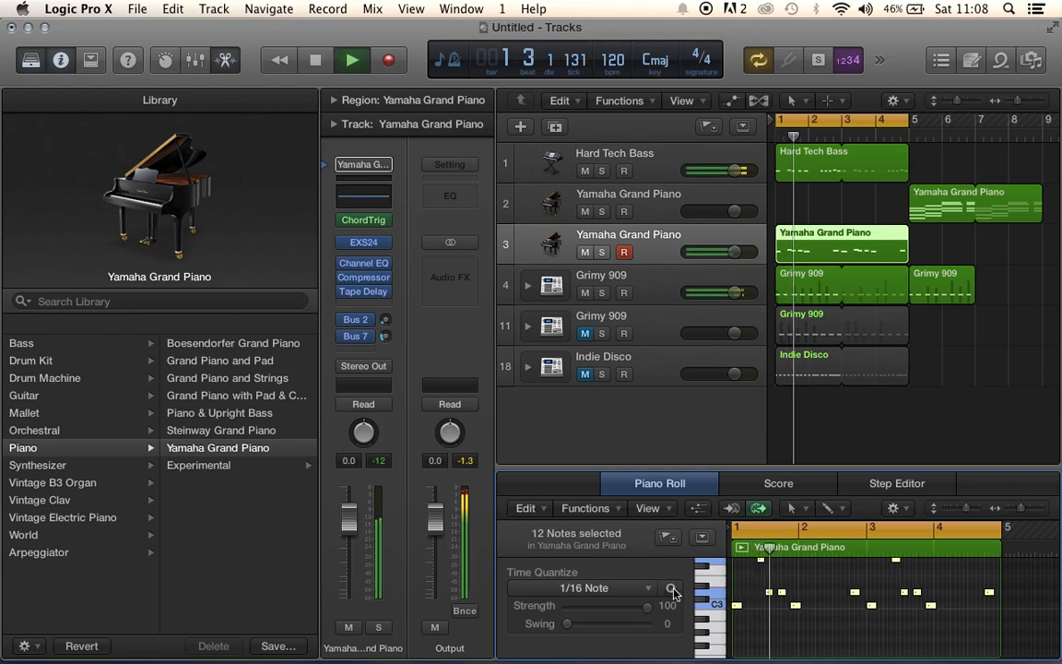
{"action": "key", "text": "space"}
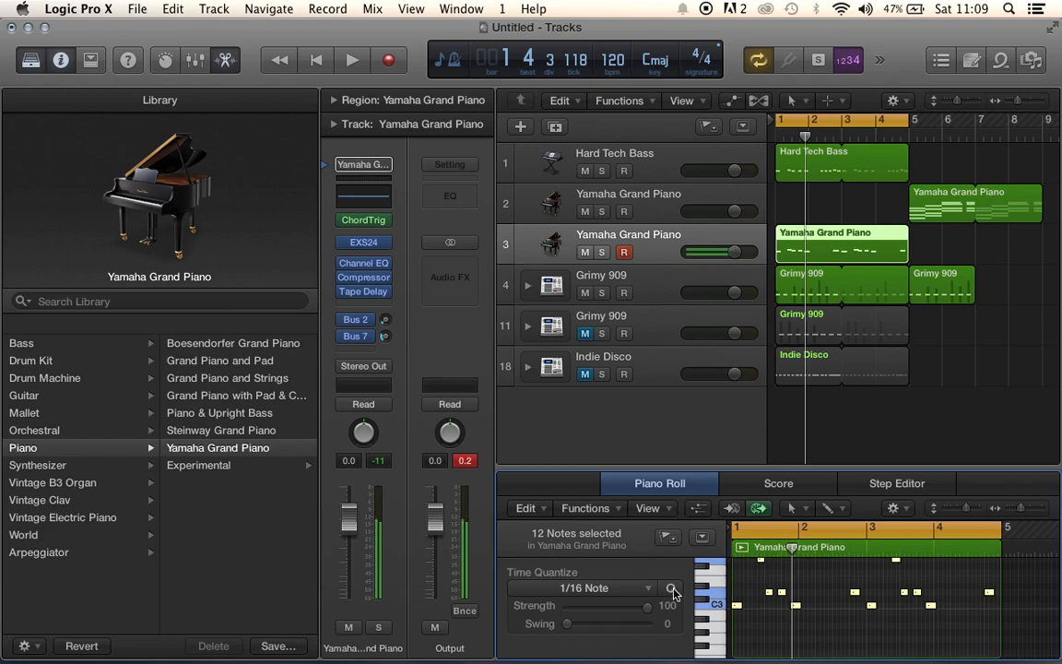
- Raise the six middle notes of the Chord Trigger piano region by one semitone and play the arrangement to check them
{"action": "left_click", "coordinate": [791, 627]}
{"action": "left_click_drag", "start_coordinate": [753, 583], "coordinate": [1007, 596]}
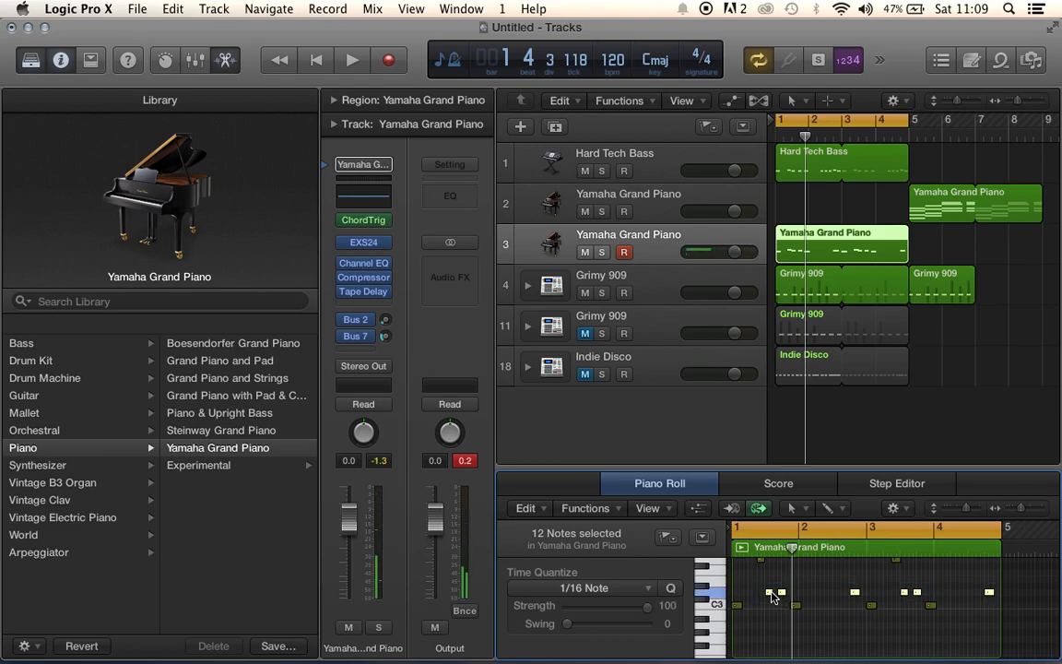
{"action": "left_click_drag", "start_coordinate": [772, 594], "coordinate": [772, 590]}
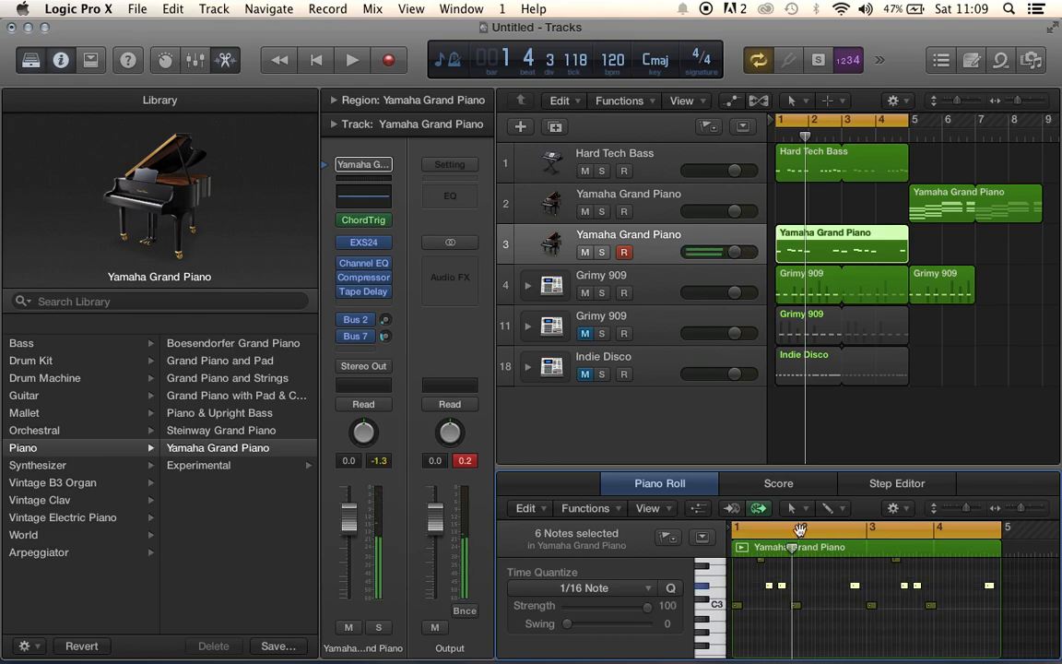
{"action": "key", "text": "space"}
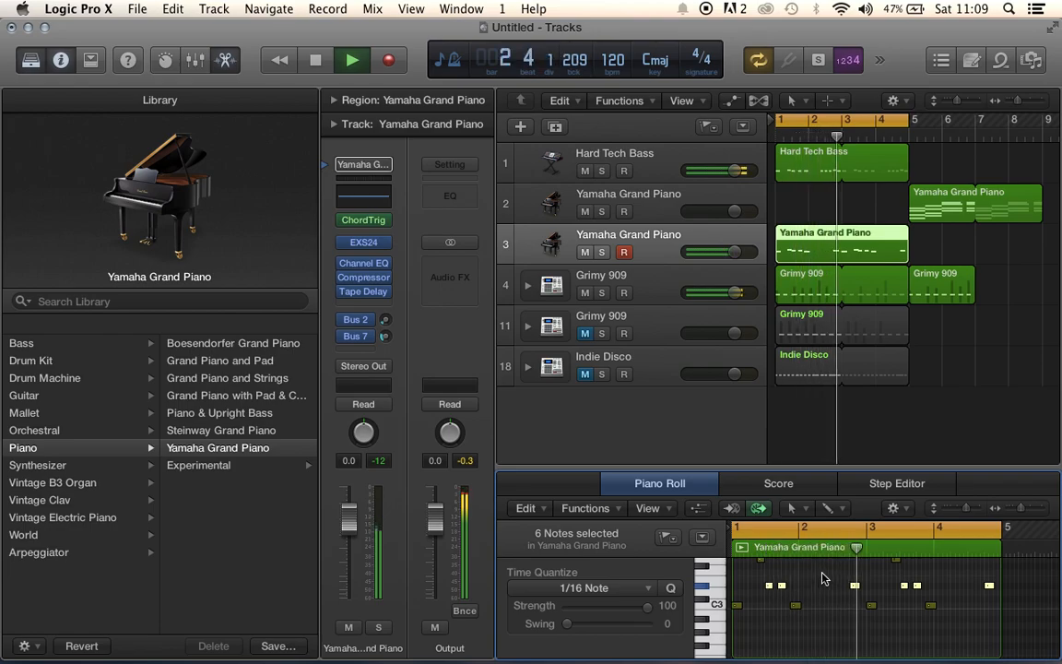
{"action": "key", "text": "space"}
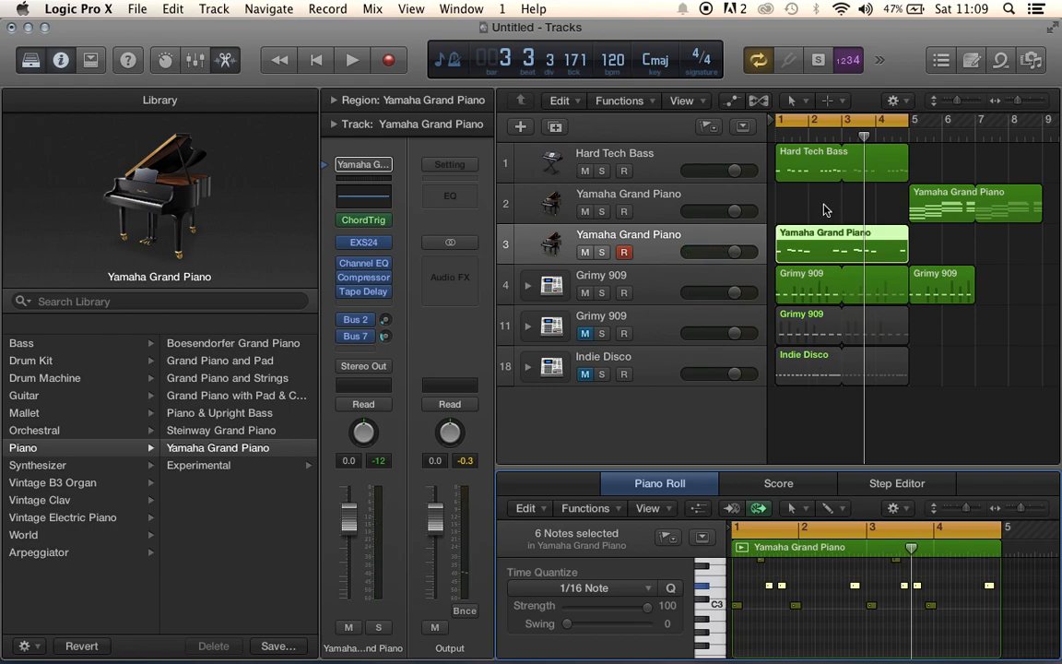
- Hide the Library and the Inspector to give the arrangement more room, and clear the region selection
{"action": "left_click", "coordinate": [30, 59]}
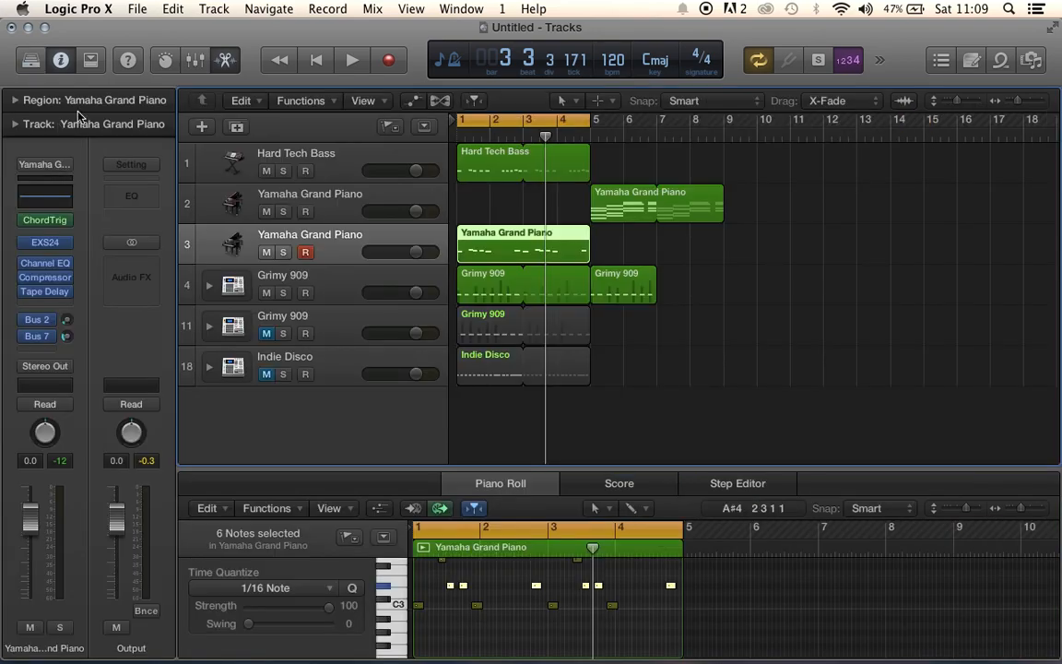
{"action": "left_click", "coordinate": [69, 63]}
{"action": "left_click", "coordinate": [349, 204]}
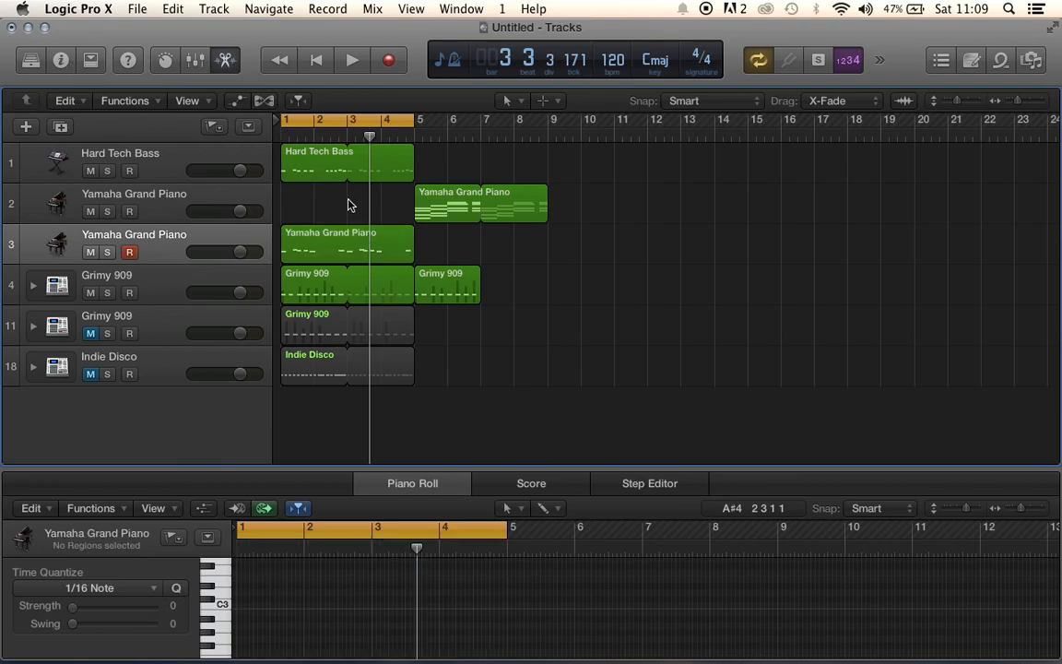
- Move the Hard Tech Bass region to bar 17 and the original Yamaha Grand Piano region to bar 21 together
{"action": "left_click_drag", "start_coordinate": [345, 192], "coordinate": [483, 181]}
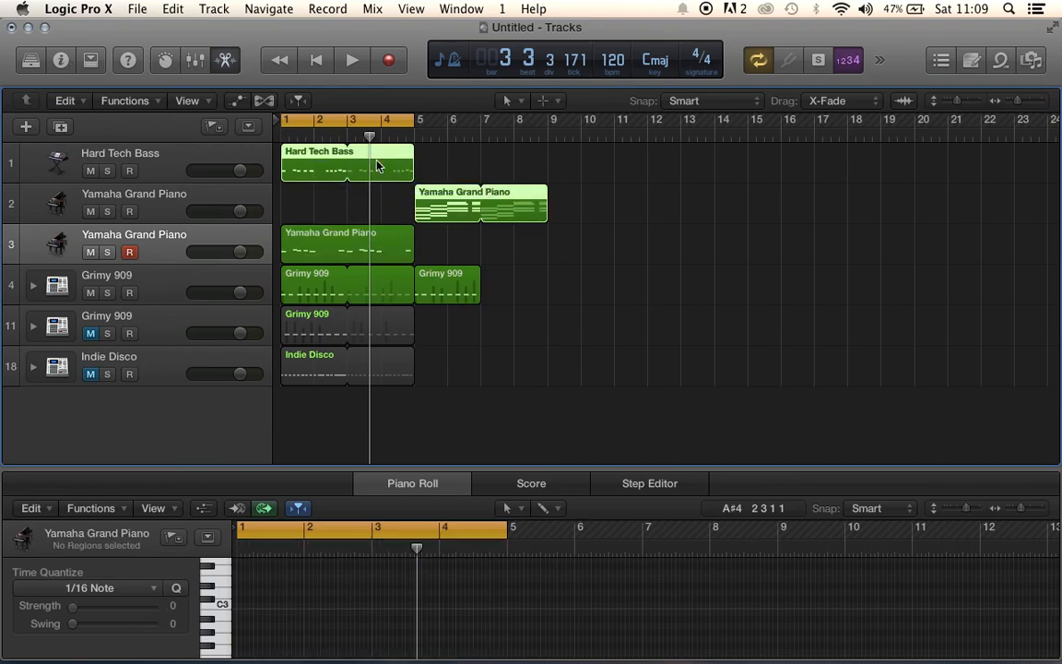
{"action": "left_click_drag", "start_coordinate": [409, 155], "coordinate": [837, 180]}
{"action": "left_click", "coordinate": [674, 299]}
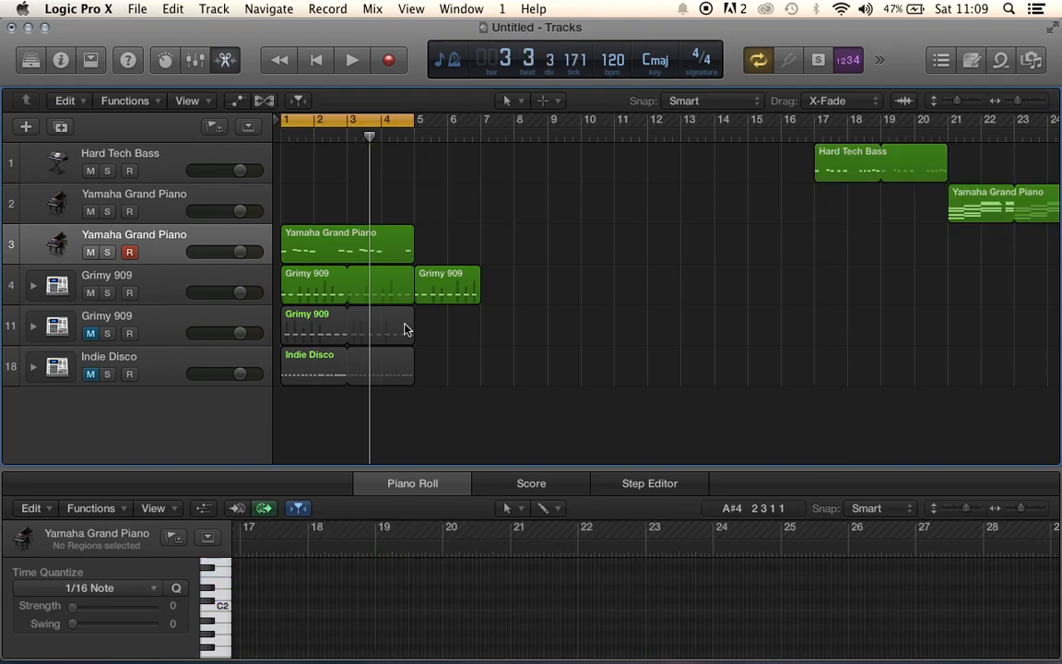
- Move the Chord Trigger piano region to bar 5 and play the remaining drums from bar 1
{"action": "left_click_drag", "start_coordinate": [300, 242], "coordinate": [422, 247]}
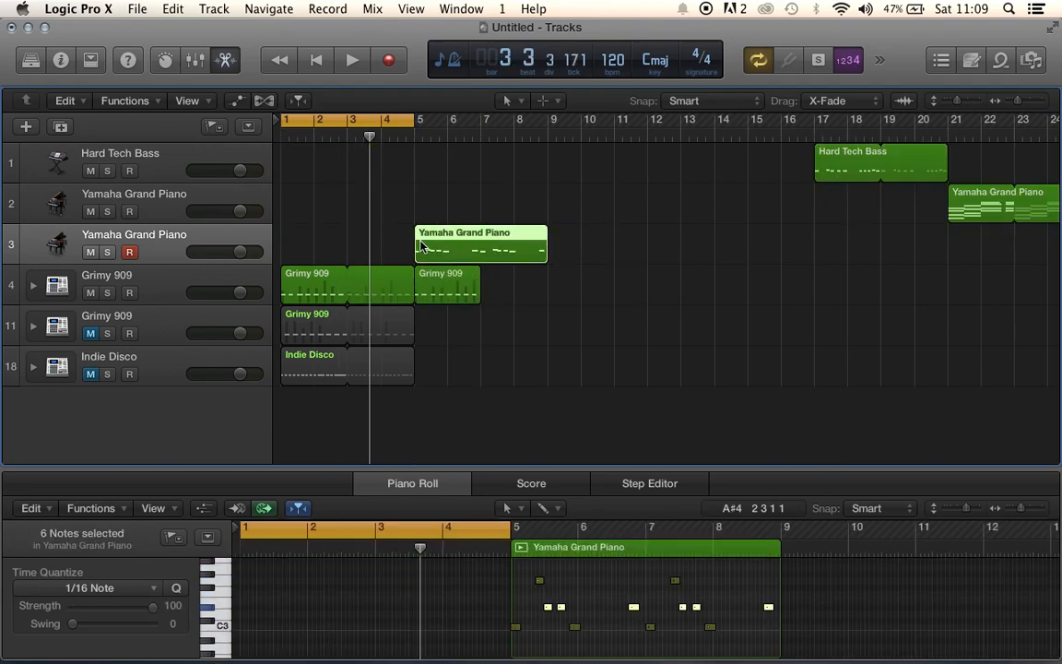
{"action": "left_click", "coordinate": [284, 136]}
{"action": "key", "text": "space"}
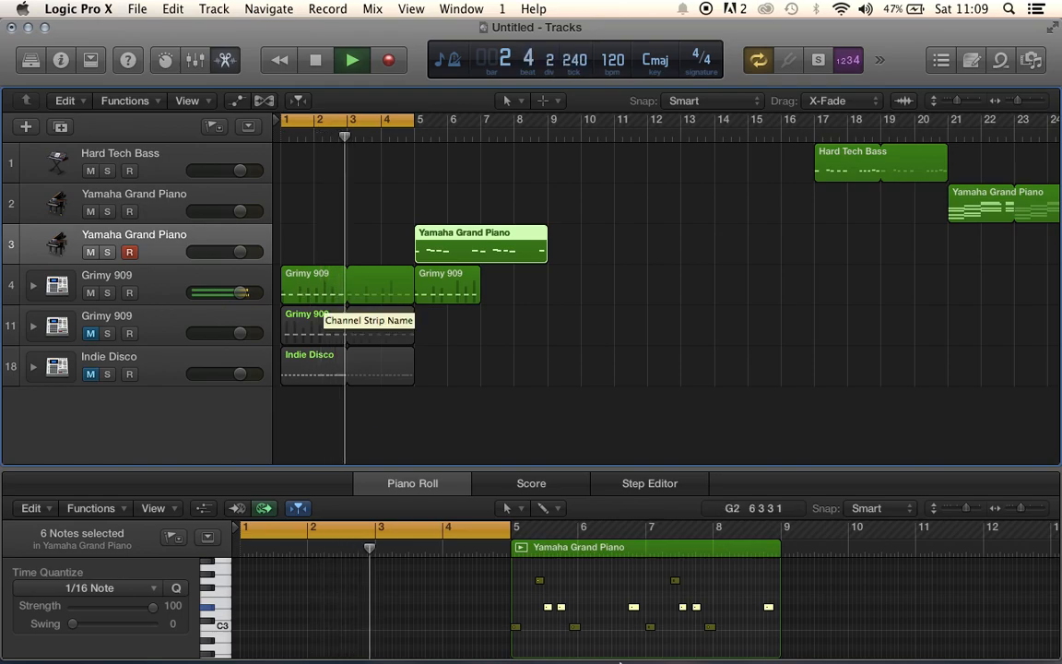
- Examine the drum notes of the first Grimy 909 region on track 4 while it plays, and stop playback
{"action": "left_click", "coordinate": [297, 288]}
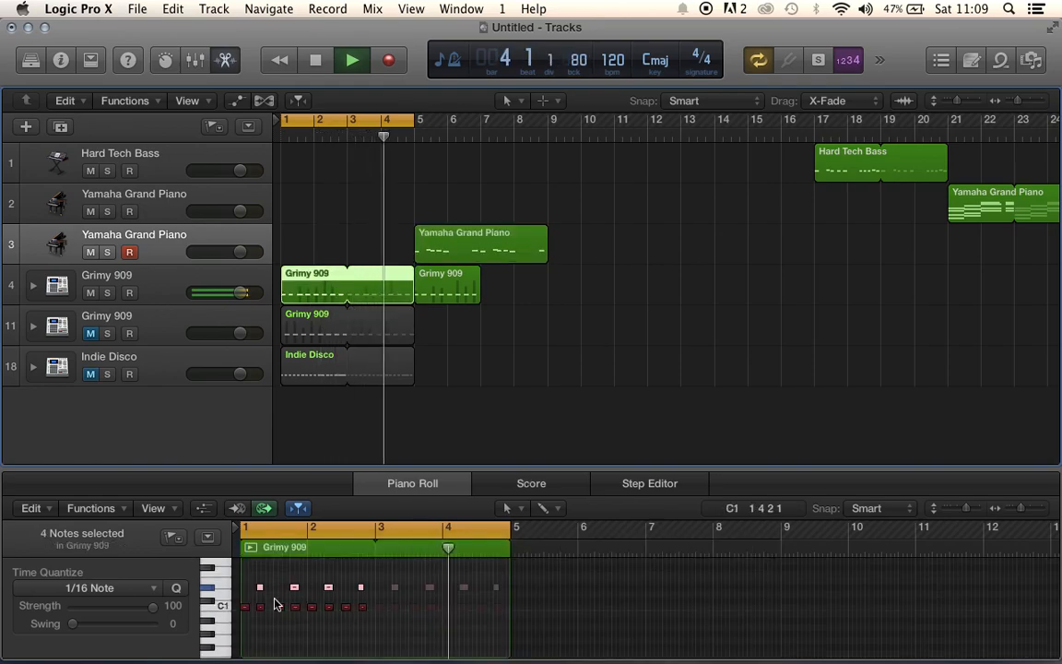
{"action": "scroll", "coordinate": [263, 593], "scroll_direction": "right", "scroll_amount": 1}
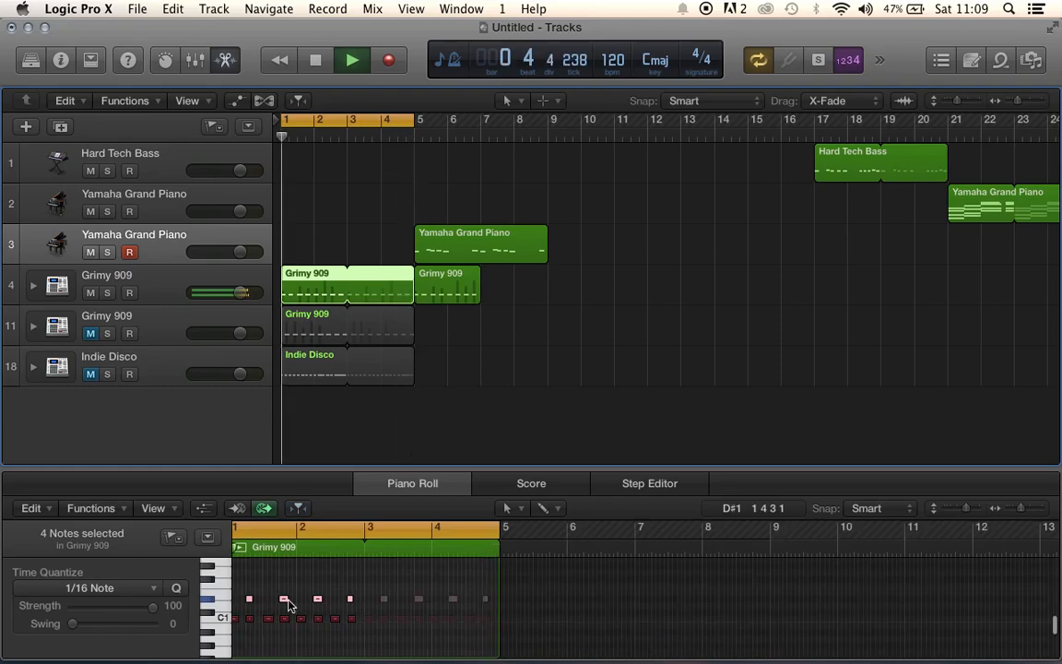
{"action": "scroll", "coordinate": [286, 601], "scroll_direction": "up", "scroll_amount": 5}
{"action": "left_click_drag", "start_coordinate": [375, 604], "coordinate": [391, 605]}
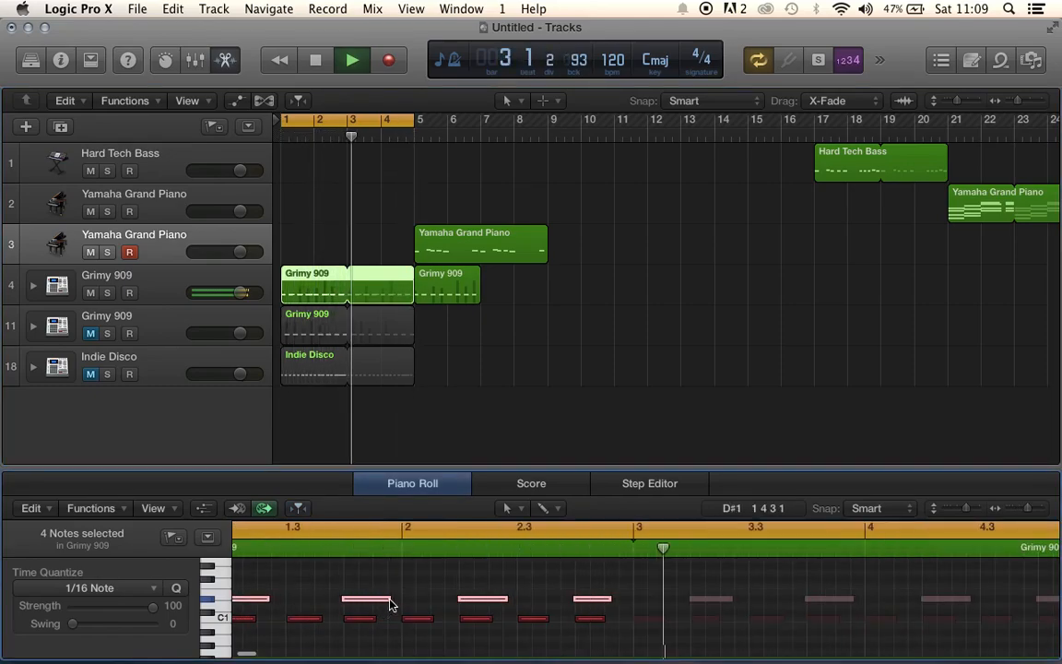
{"action": "scroll", "coordinate": [391, 605], "scroll_direction": "down", "scroll_amount": 10}
{"action": "key", "text": "space"}
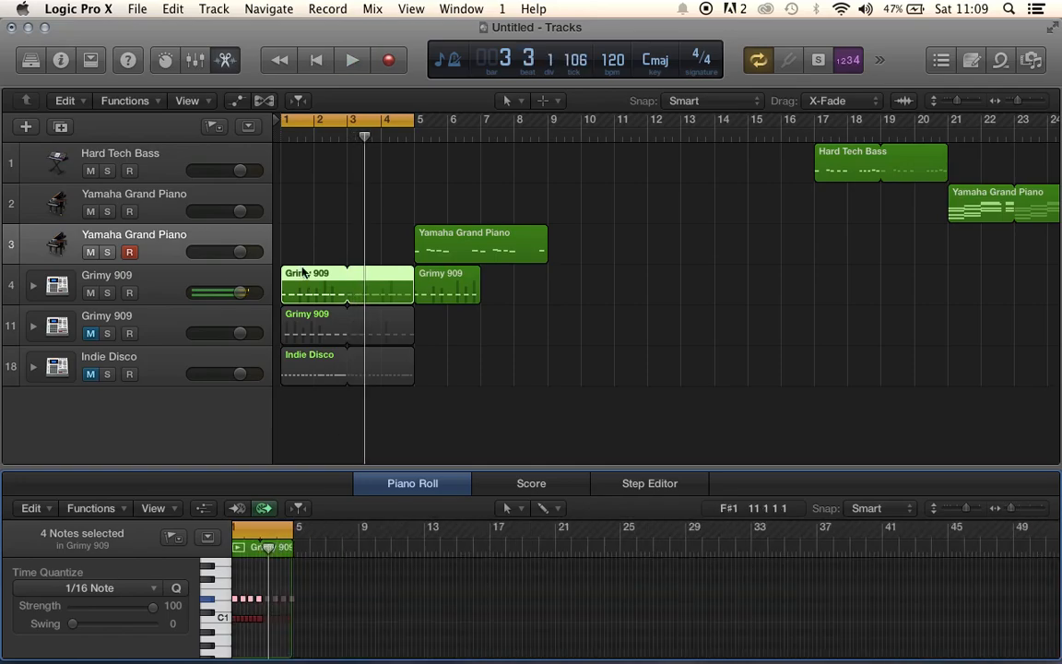
- Unmute the second Grimy 909 track and the Indie Disco track during playback from bar 1, soloing the second Grimy 909 briefly
{"action": "left_click", "coordinate": [91, 328]}
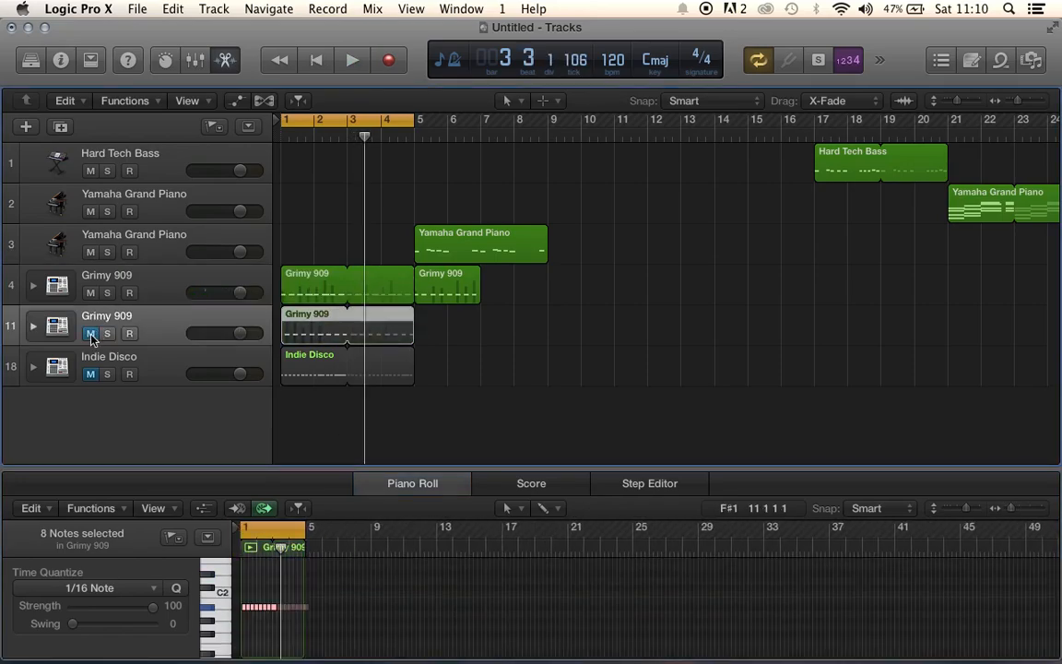
{"action": "left_click", "coordinate": [281, 138]}
{"action": "key", "text": "space"}
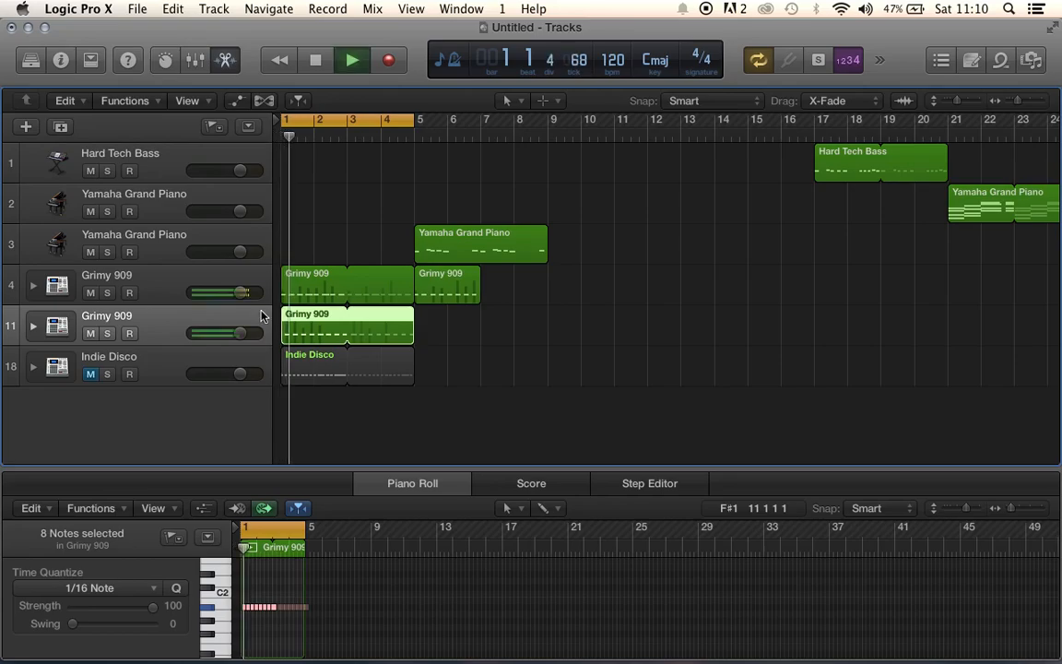
{"action": "left_click", "coordinate": [108, 334]}
{"action": "left_click", "coordinate": [108, 334]}
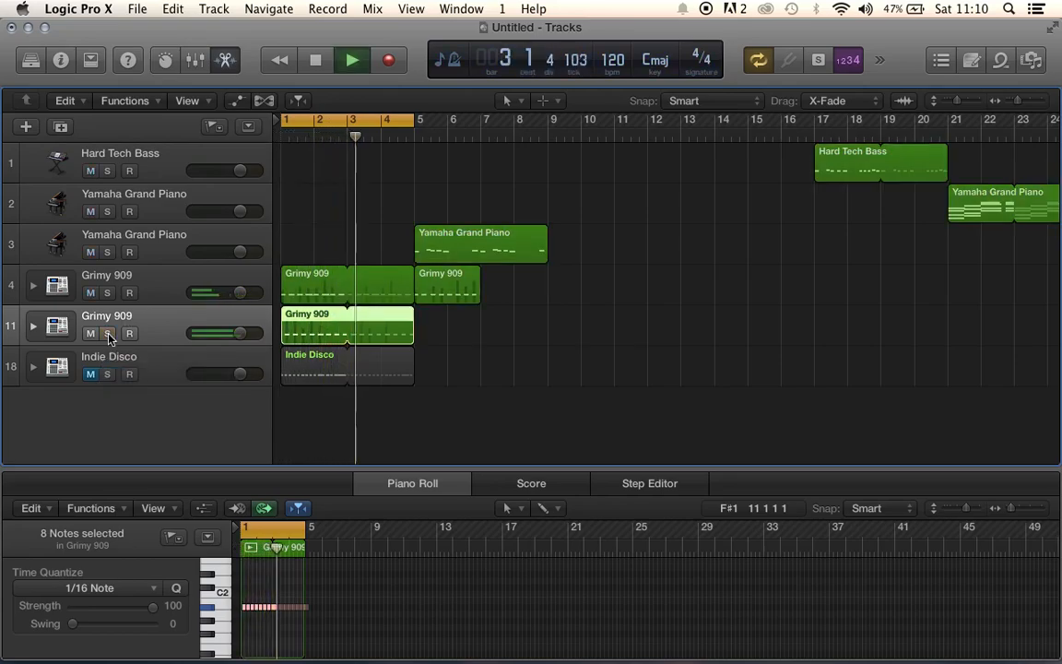
{"action": "left_click", "coordinate": [92, 373]}
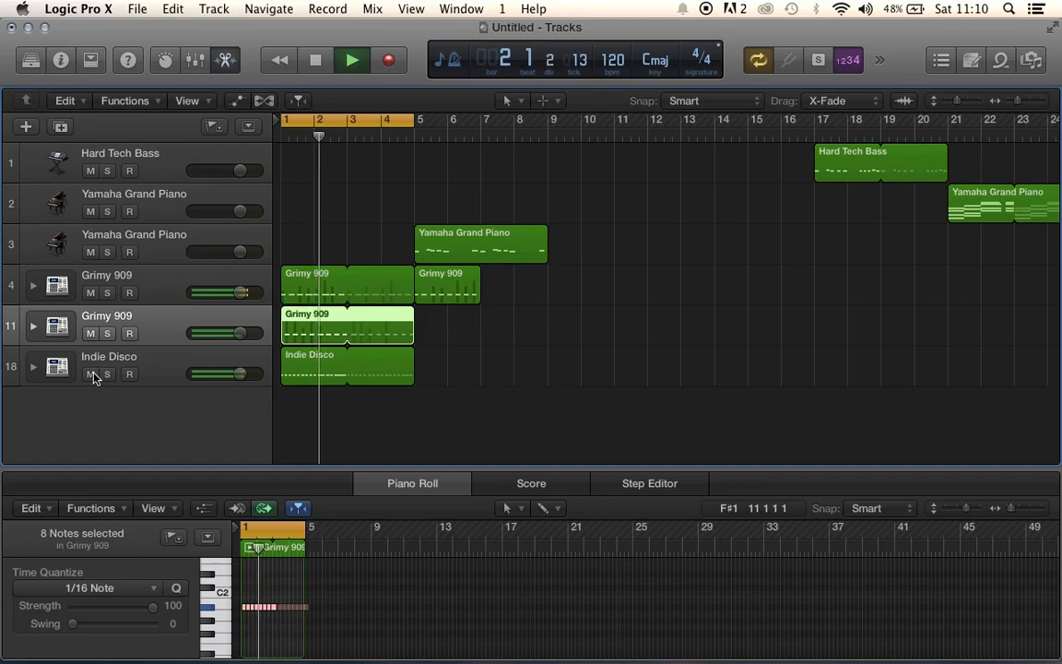
- Turn off cycle playback and listen to the second Grimy 909 region with the piano from bar 5
{"action": "key", "text": "space"}
{"action": "left_click", "coordinate": [416, 134]}
{"action": "key", "text": "space"}
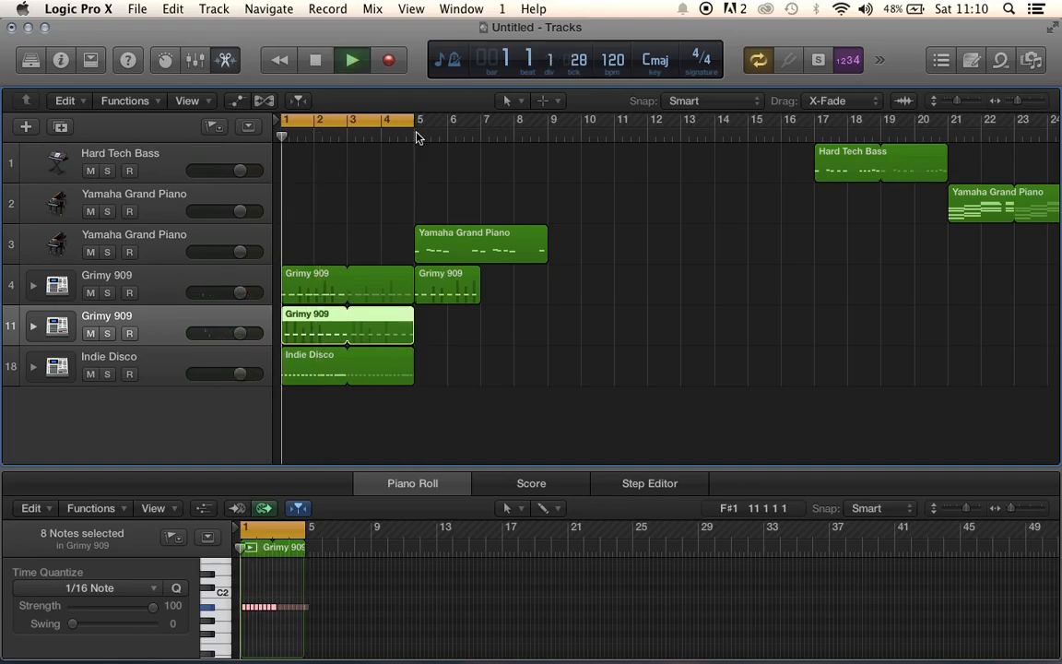
{"action": "left_click", "coordinate": [403, 121]}
{"action": "left_click", "coordinate": [415, 138]}
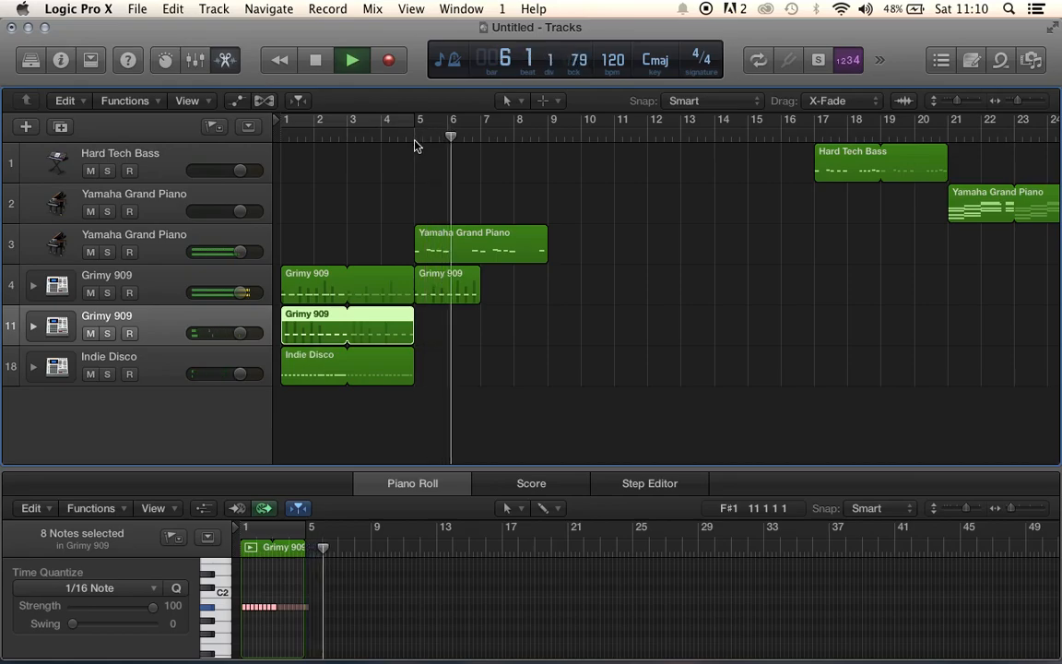
{"action": "key", "text": "space"}
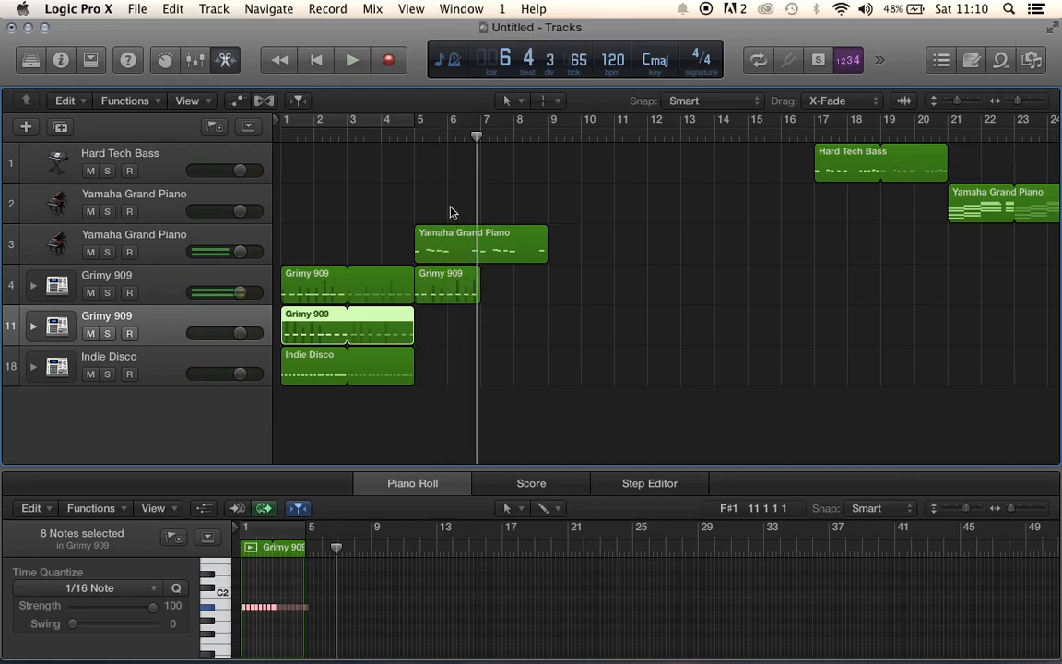
- Move the four upper notes of the bar 5 Grimy 909 region up two semitones and one beat later, and play from bar 5
{"action": "left_click", "coordinate": [461, 293]}
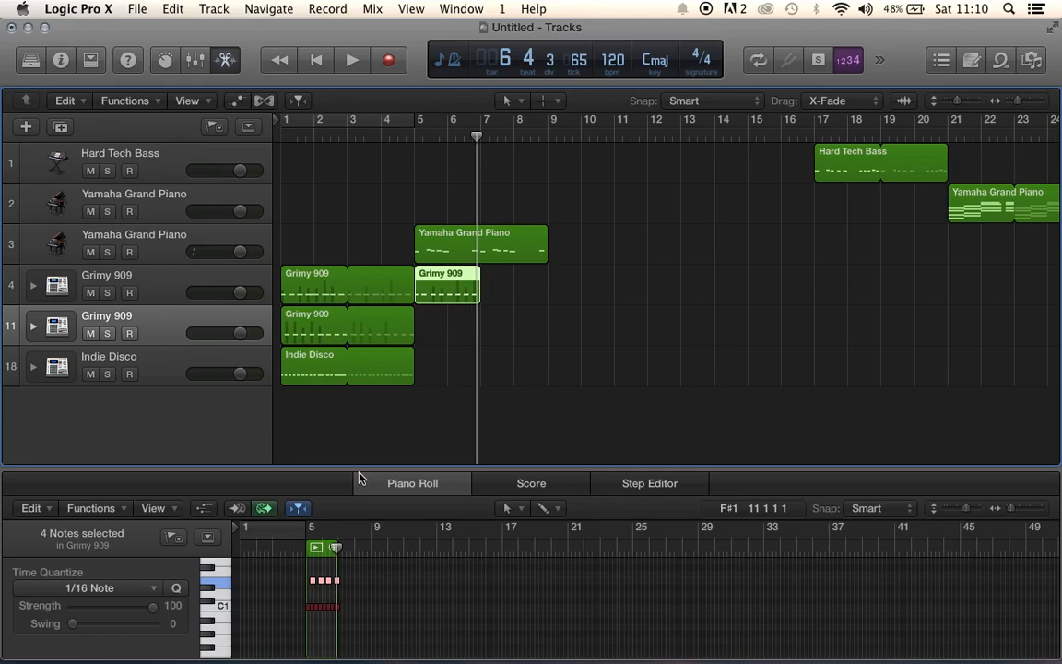
{"action": "key", "text": "super+Right"}
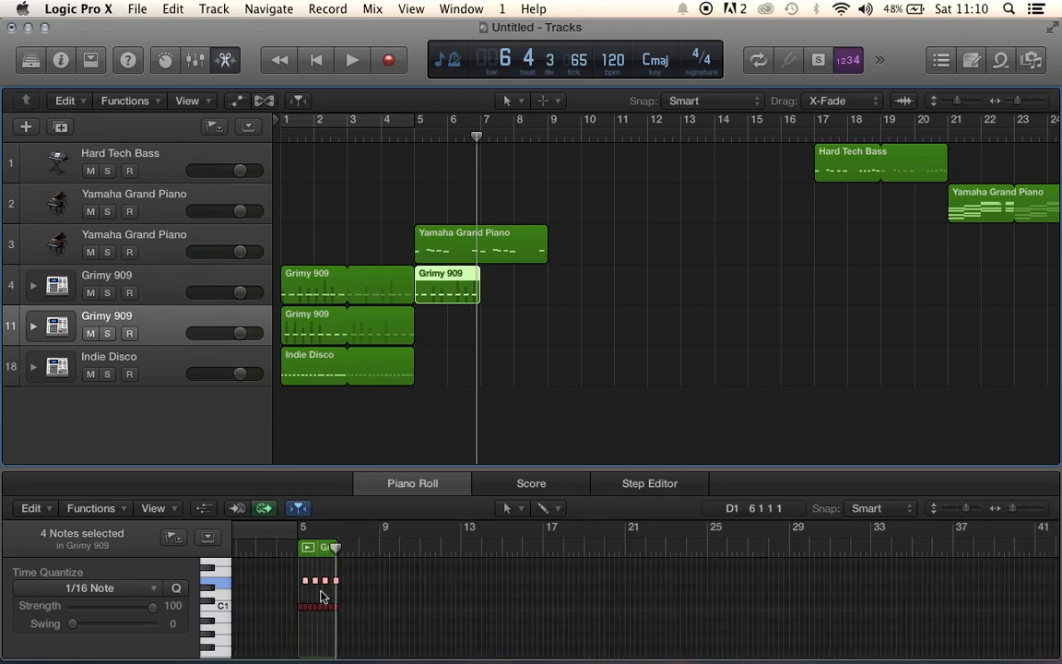
{"action": "left_click_drag", "start_coordinate": [310, 582], "coordinate": [308, 568]}
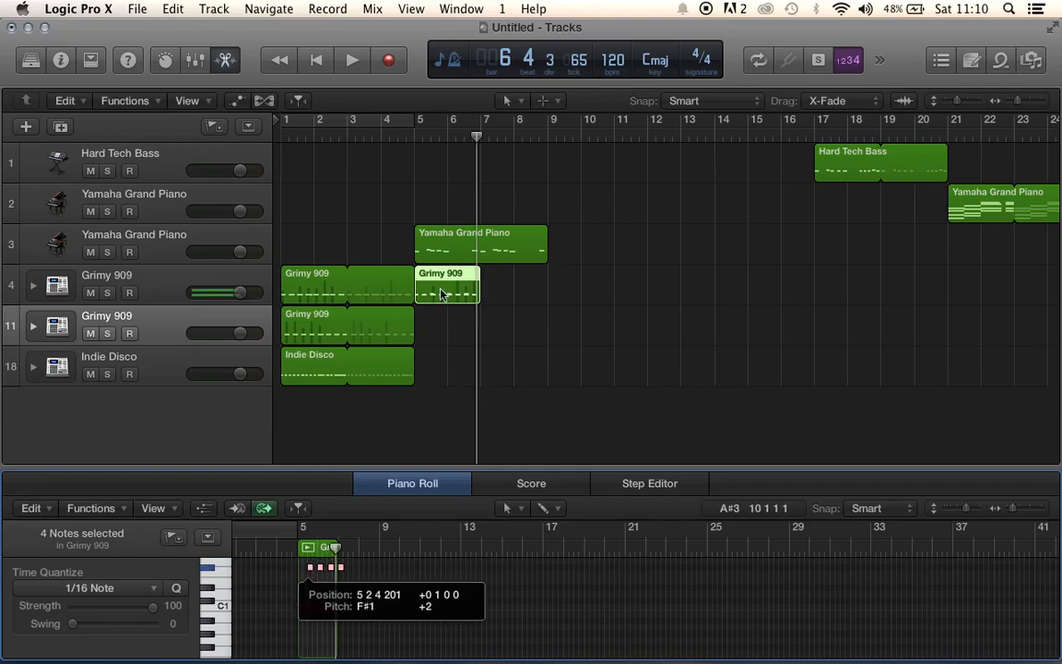
{"action": "left_click", "coordinate": [415, 136]}
{"action": "key", "text": "space"}
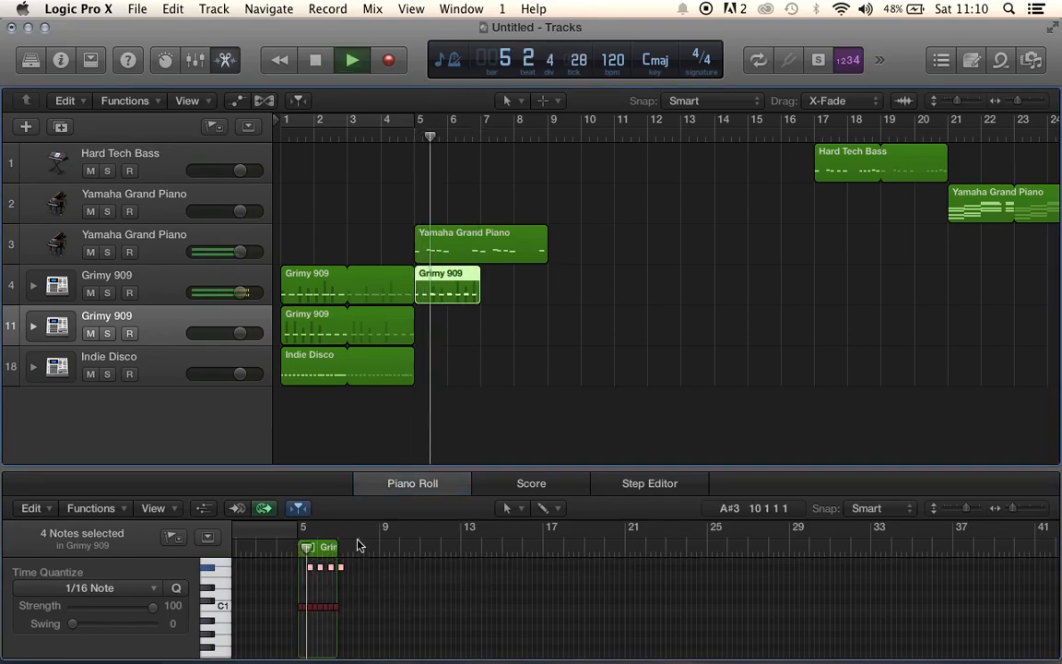
- Shift the four F♯1 notes of the bar 5 Grimy 909 region one beat earlier and listen again from bar 5
{"action": "scroll", "coordinate": [333, 581], "scroll_direction": "up", "scroll_amount": 2}
{"action": "scroll", "coordinate": [333, 581], "scroll_direction": "up", "scroll_amount": 4}
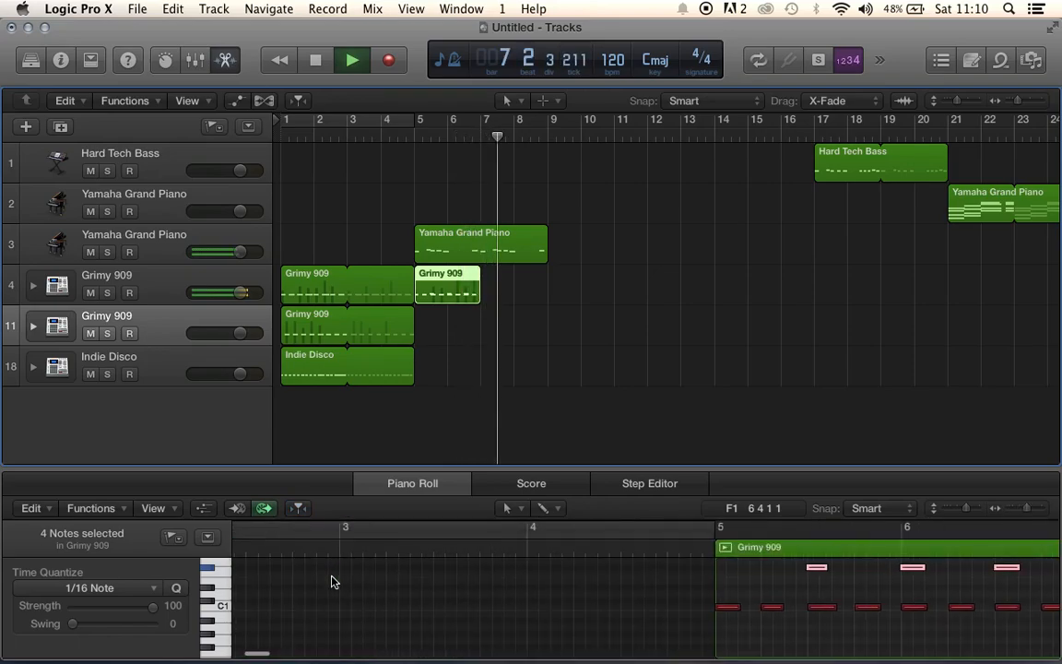
{"action": "scroll", "coordinate": [634, 569], "scroll_direction": "right", "scroll_amount": 1}
{"action": "key", "text": "space"}
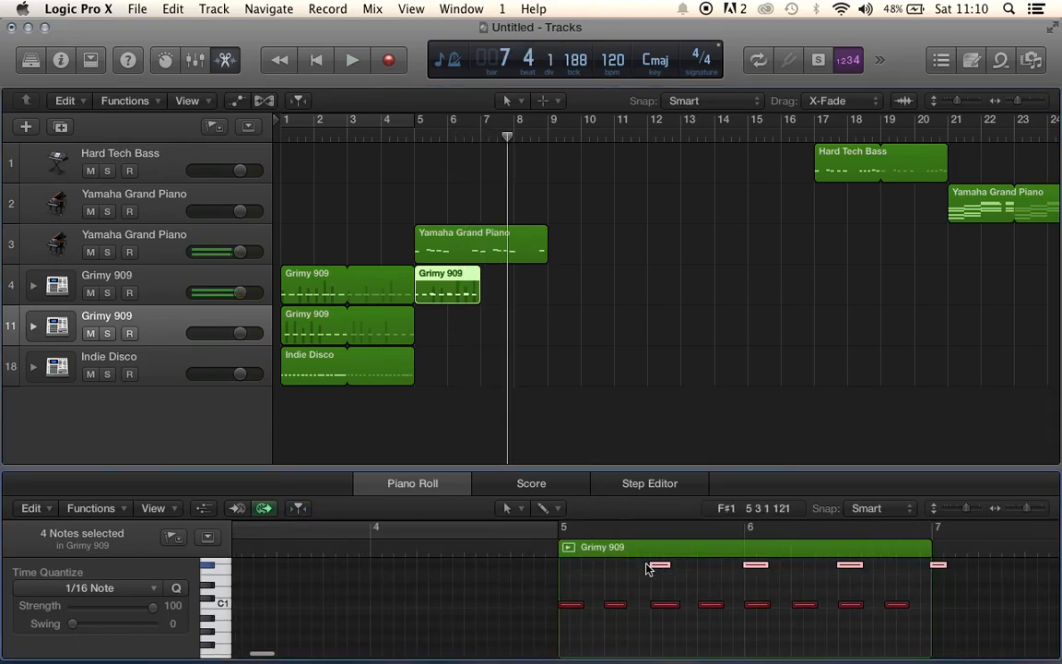
{"action": "left_click_drag", "start_coordinate": [654, 566], "coordinate": [607, 566]}
{"action": "key", "text": "space"}
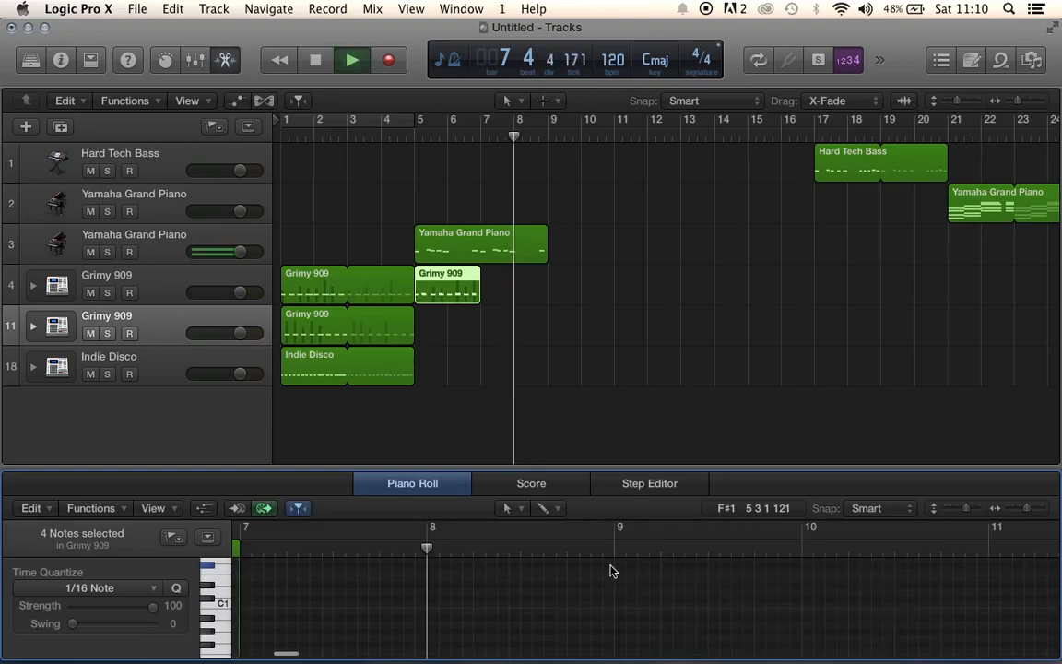
{"action": "left_click", "coordinate": [418, 137]}
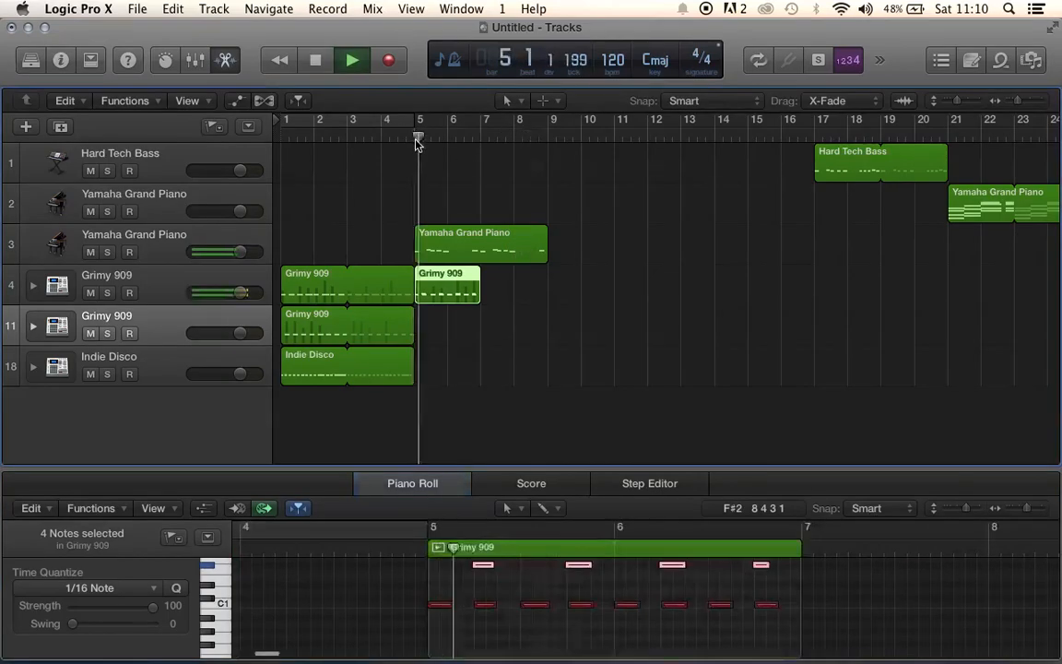
- Raise the four upper drum notes by one semitone and loop the bar 5 Grimy 909 region up to bar 9
{"action": "scroll", "coordinate": [486, 616], "scroll_direction": "up", "scroll_amount": 3}
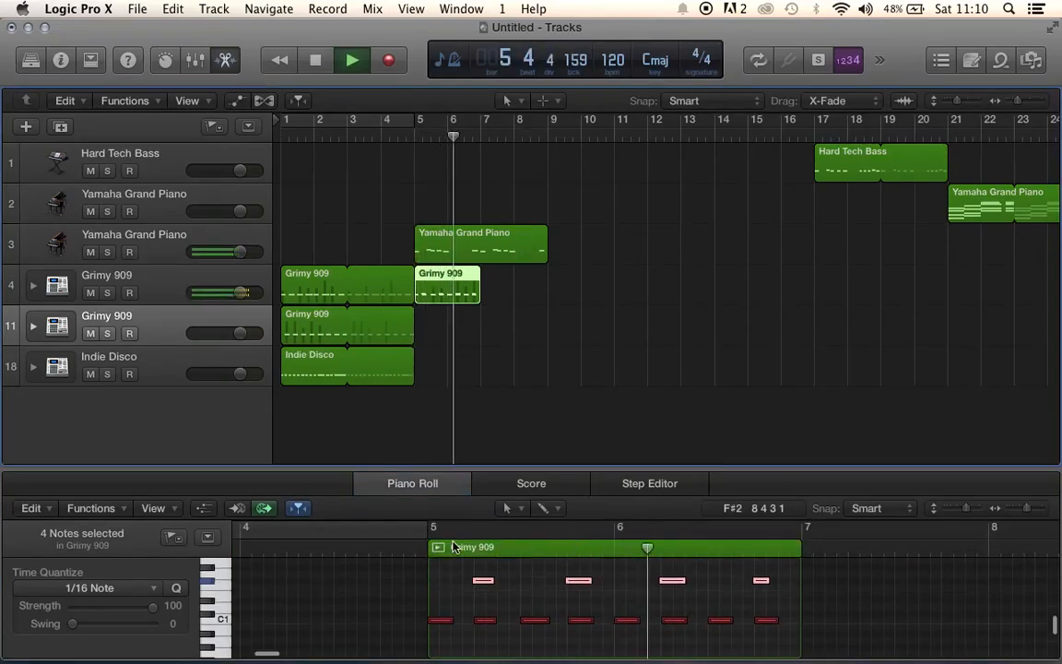
{"action": "left_click_drag", "start_coordinate": [485, 615], "coordinate": [485, 612]}
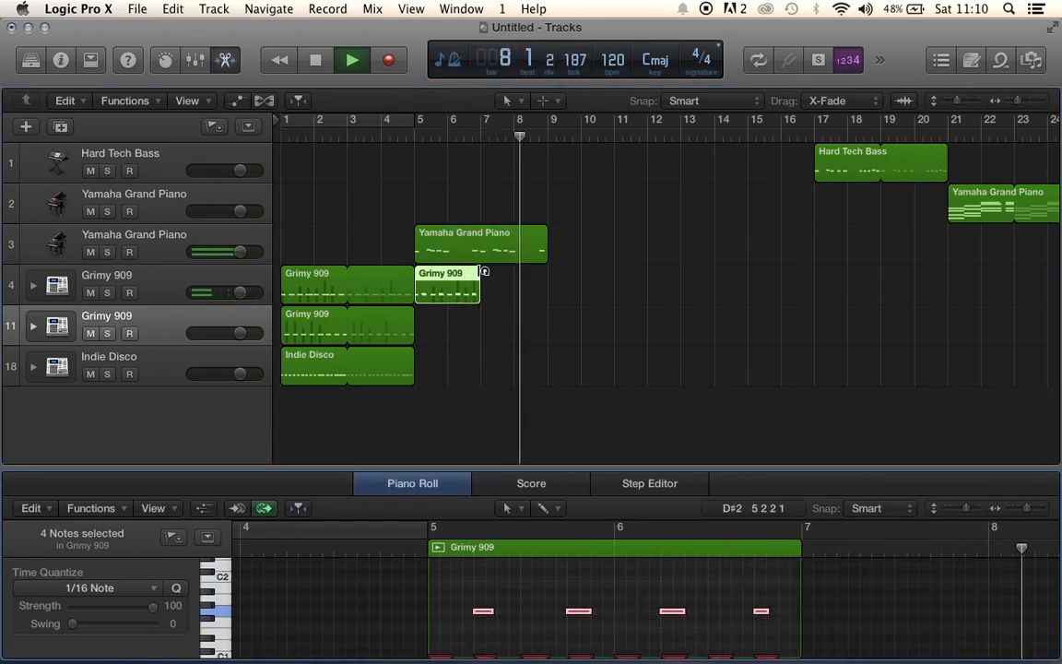
{"action": "left_click_drag", "start_coordinate": [500, 272], "coordinate": [547, 277]}
- Set the cycle range from bar 5 to bar 9 and listen to the looped Grimy 909 part with the piano
{"action": "left_click", "coordinate": [411, 135]}
{"action": "left_click_drag", "start_coordinate": [365, 123], "coordinate": [512, 142]}
{"action": "left_click", "coordinate": [354, 125]}
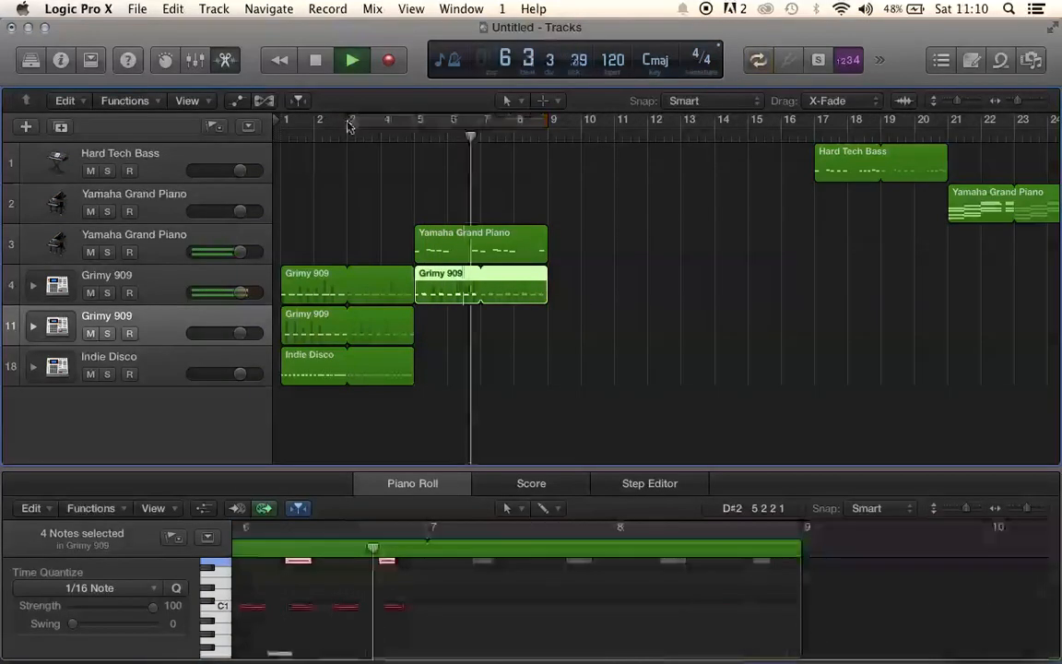
{"action": "left_click", "coordinate": [354, 125]}
{"action": "left_click_drag", "start_coordinate": [354, 124], "coordinate": [418, 126]}
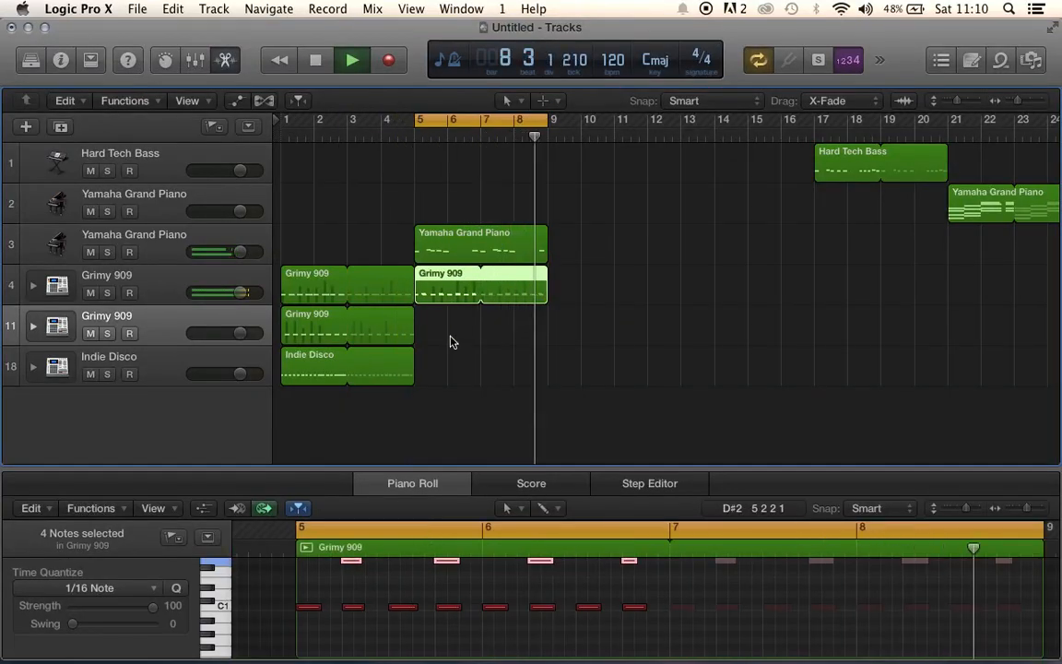
{"action": "left_click", "coordinate": [451, 341]}
{"action": "key", "text": "space"}
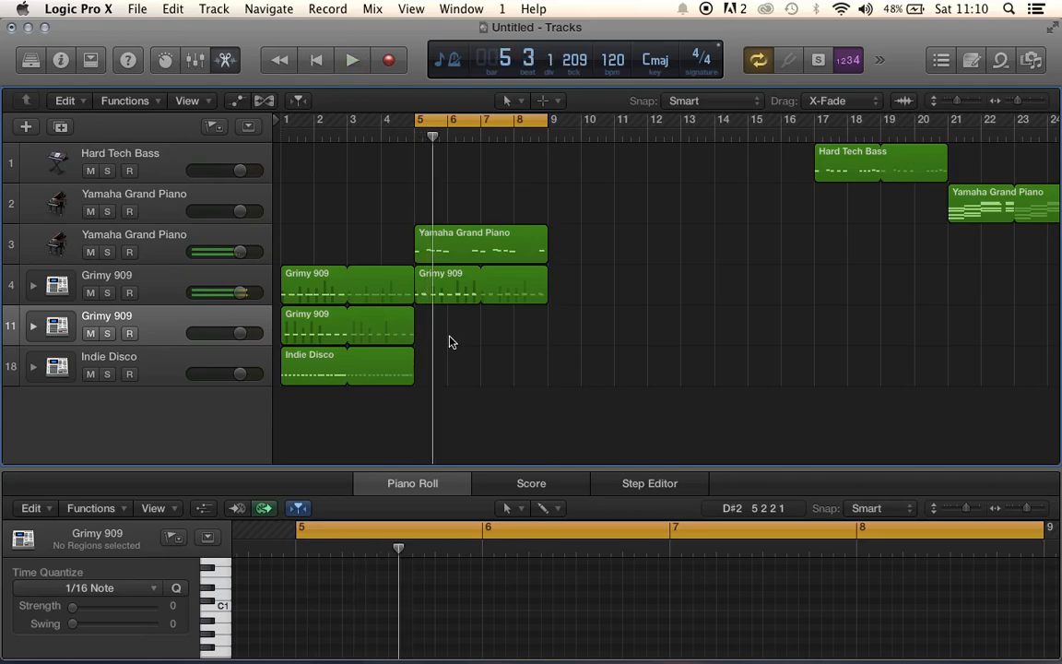
{"action": "left_click", "coordinate": [465, 294]}
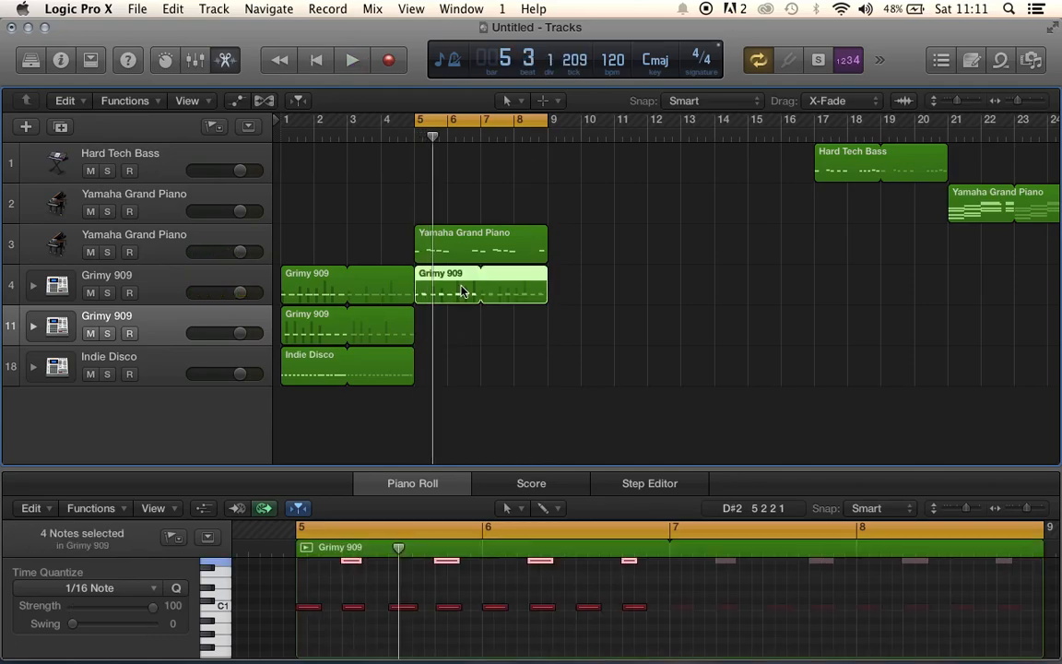
- Paste the looped Grimy 909 region at bar 9 on the second Grimy 909 track and delete its four upper notes
{"action": "left_click", "coordinate": [553, 138]}
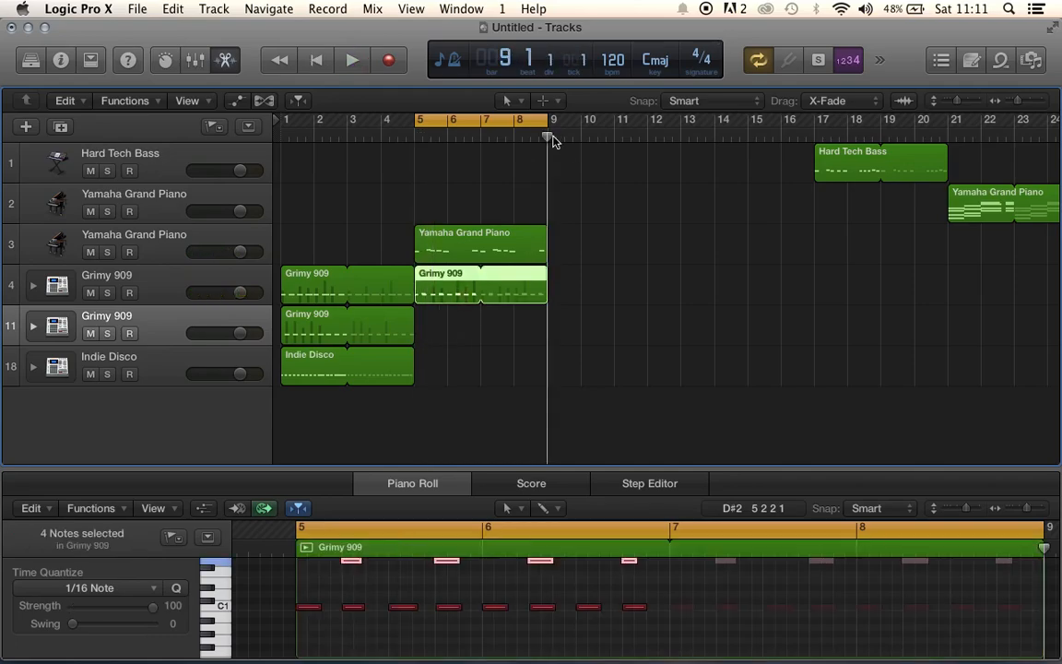
{"action": "key", "text": "super+v"}
{"action": "left_click", "coordinate": [569, 562]}
{"action": "key", "text": "Delete"}
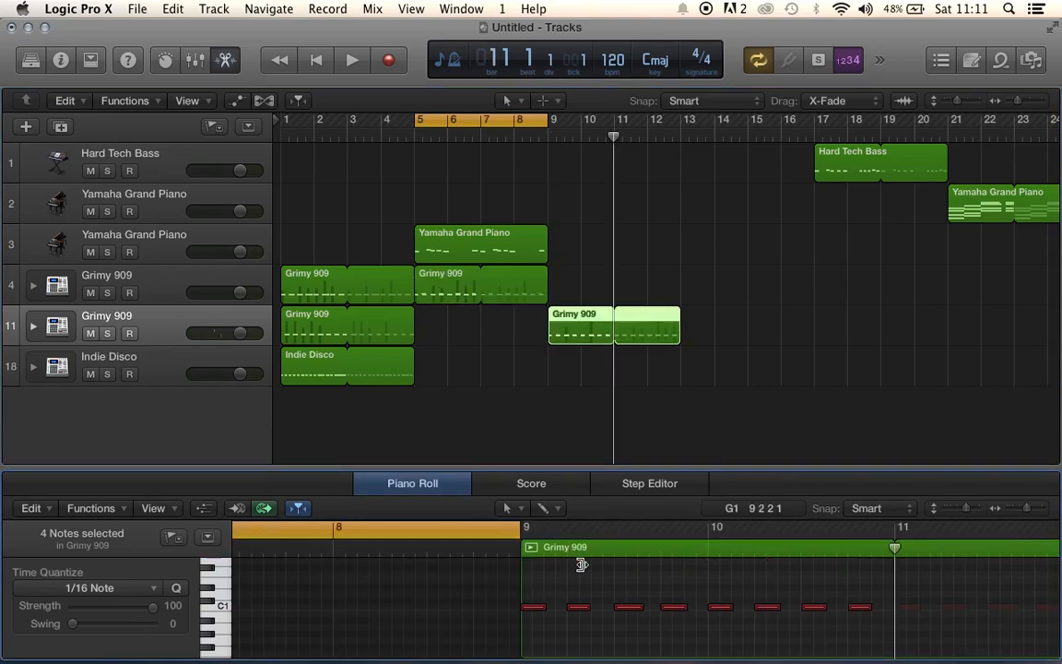
{"action": "left_click", "coordinate": [702, 469]}
{"action": "left_click", "coordinate": [674, 443]}
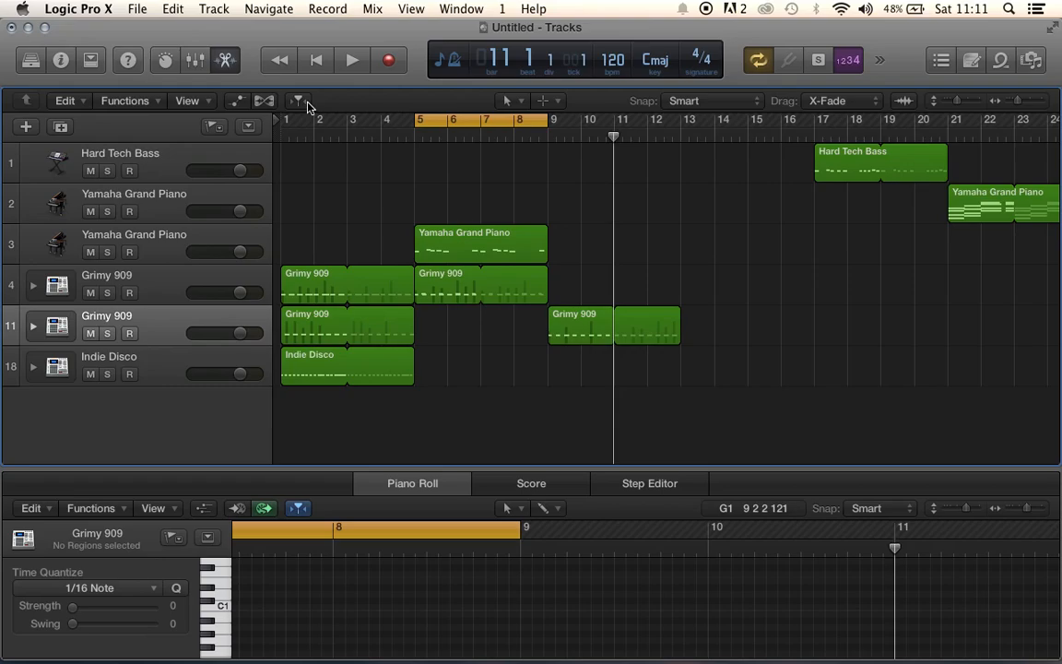
{"action": "left_click", "coordinate": [225, 61]}
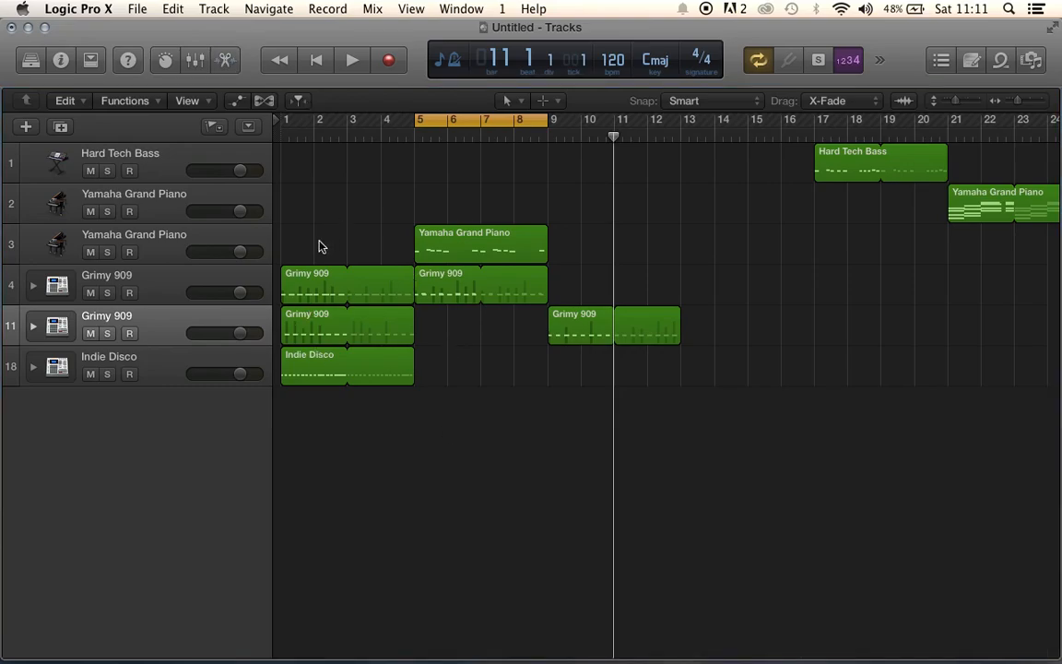
- Move the two Grimy 909 regions and the Indie Disco region from bar 1 to bar 15
{"action": "left_click_drag", "start_coordinate": [320, 246], "coordinate": [351, 386]}
{"action": "left_click_drag", "start_coordinate": [307, 281], "coordinate": [770, 288]}
{"action": "left_click", "coordinate": [570, 289]}
- Move the bar 9 Grimy 909 region to bar 1 and the bar 5 Grimy 909 region to just before bar 11
{"action": "left_click_drag", "start_coordinate": [590, 324], "coordinate": [325, 317]}
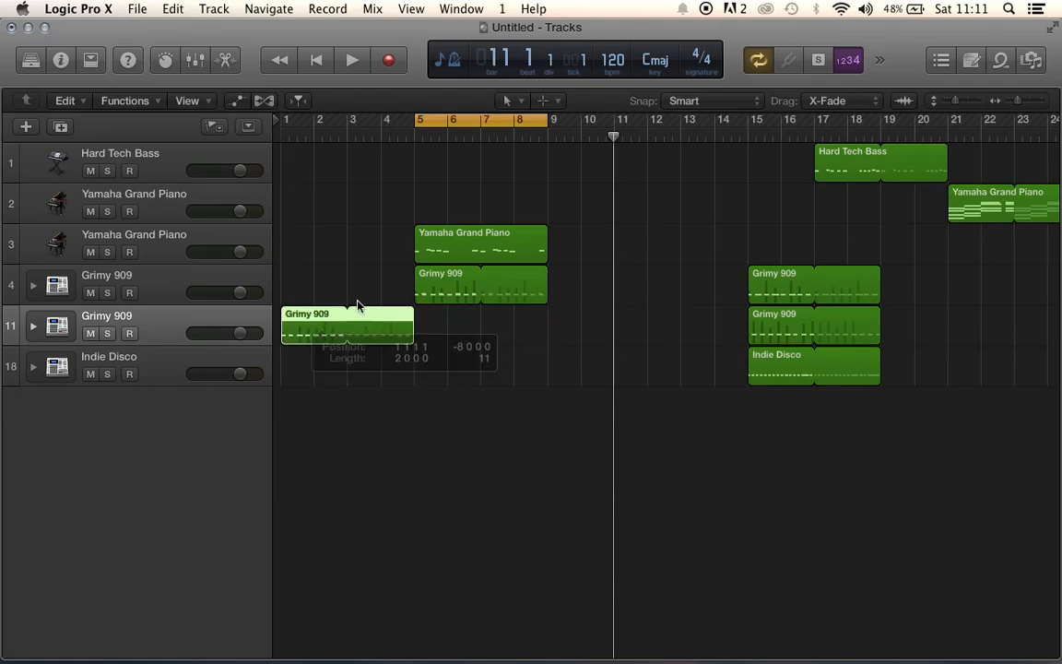
{"action": "left_click_drag", "start_coordinate": [451, 281], "coordinate": [641, 286]}
{"action": "left_click", "coordinate": [501, 343]}
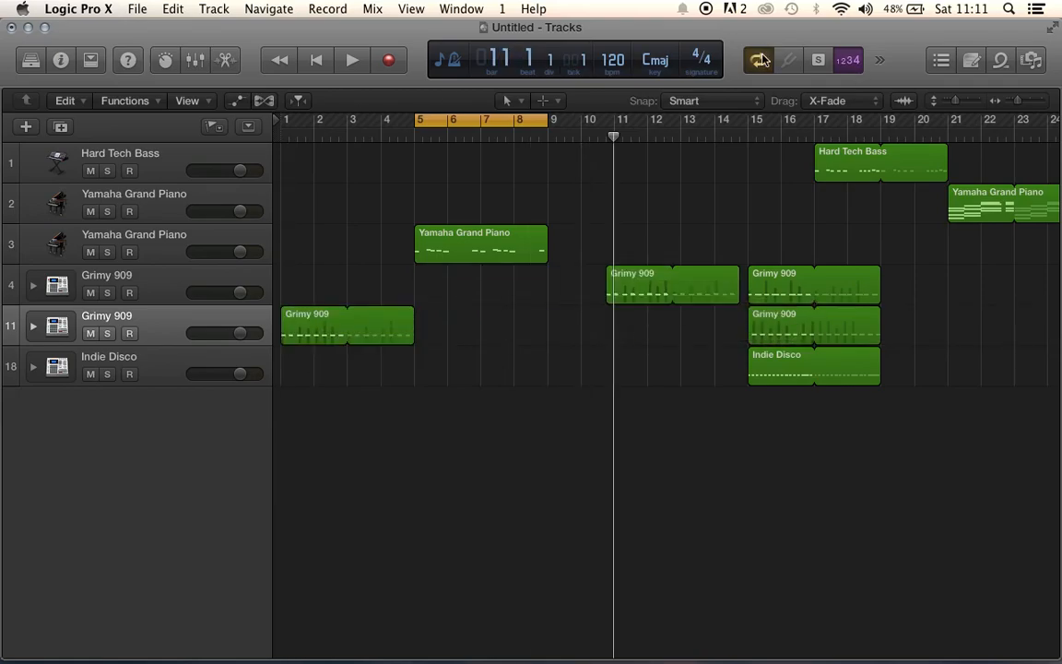
- Turn off the cycle and listen to the arrangement from bar 1 up to the piano entry at bar 5
{"action": "left_click", "coordinate": [760, 60]}
{"action": "left_click", "coordinate": [280, 136]}
{"action": "key", "text": "space"}
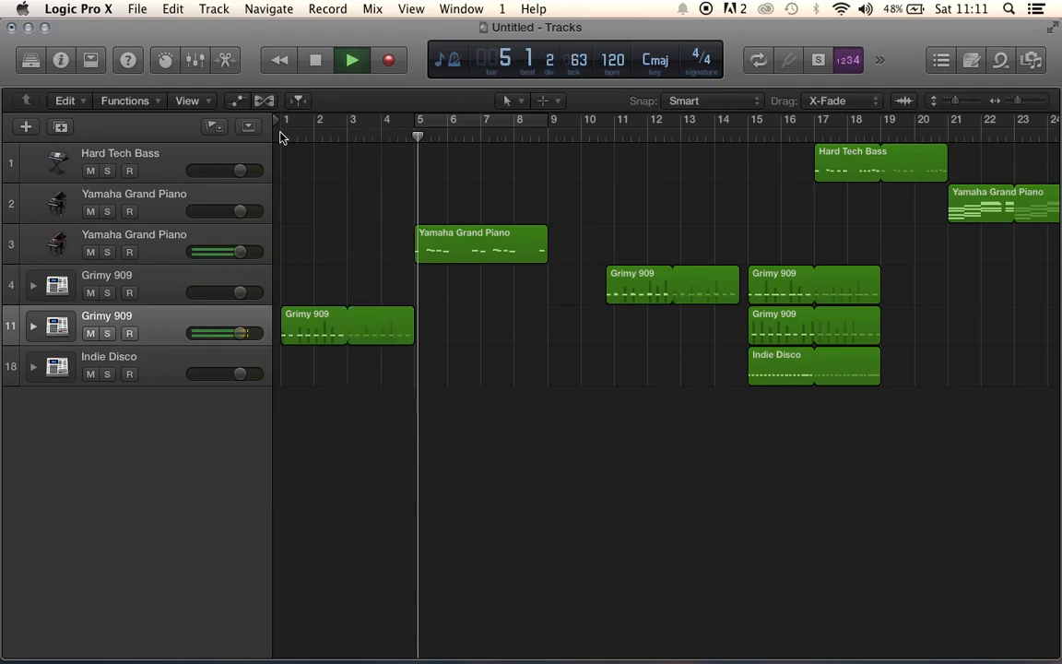
{"action": "key", "text": "space"}
- Replace the EXS24 sampler on the lower Yamaha Grand Piano track with the Retro Synth instrument
{"action": "left_click", "coordinate": [159, 247]}
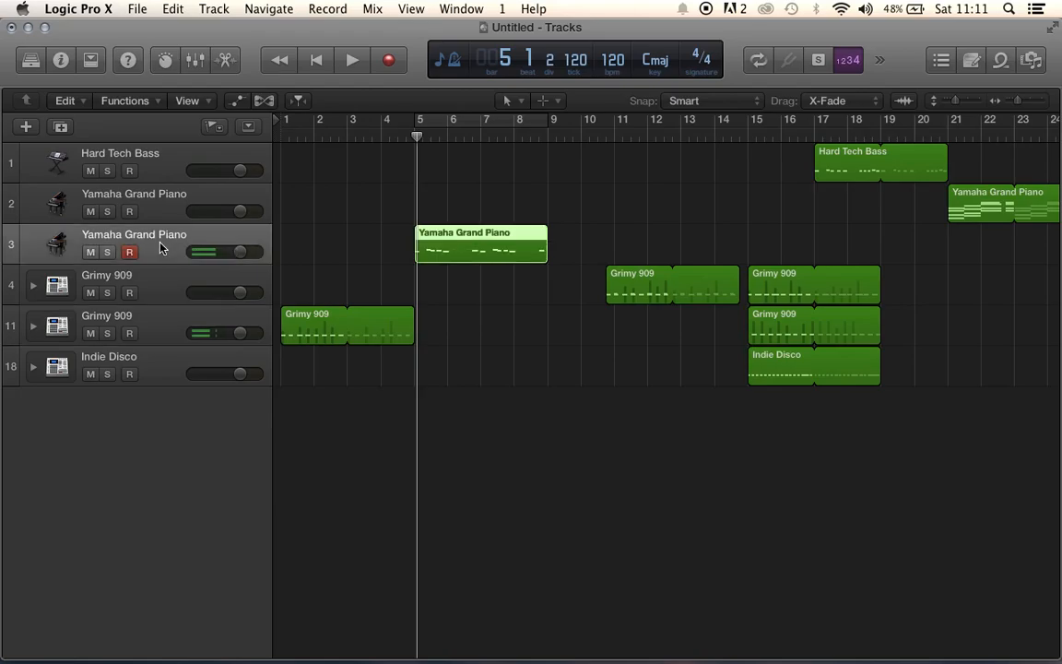
{"action": "left_click", "coordinate": [61, 60]}
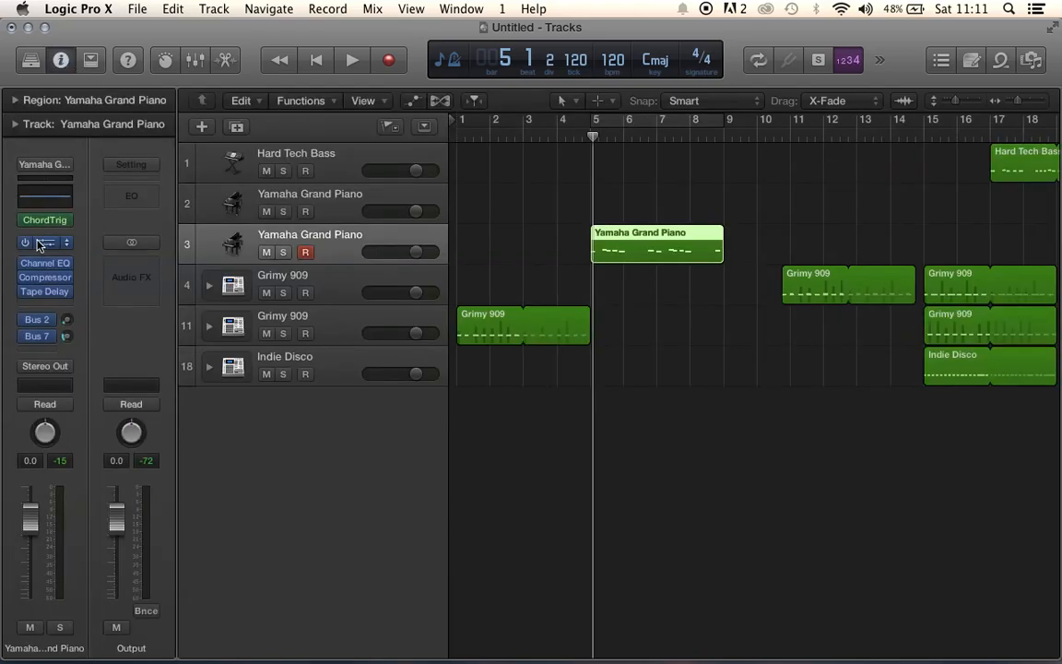
{"action": "left_click", "coordinate": [31, 57]}
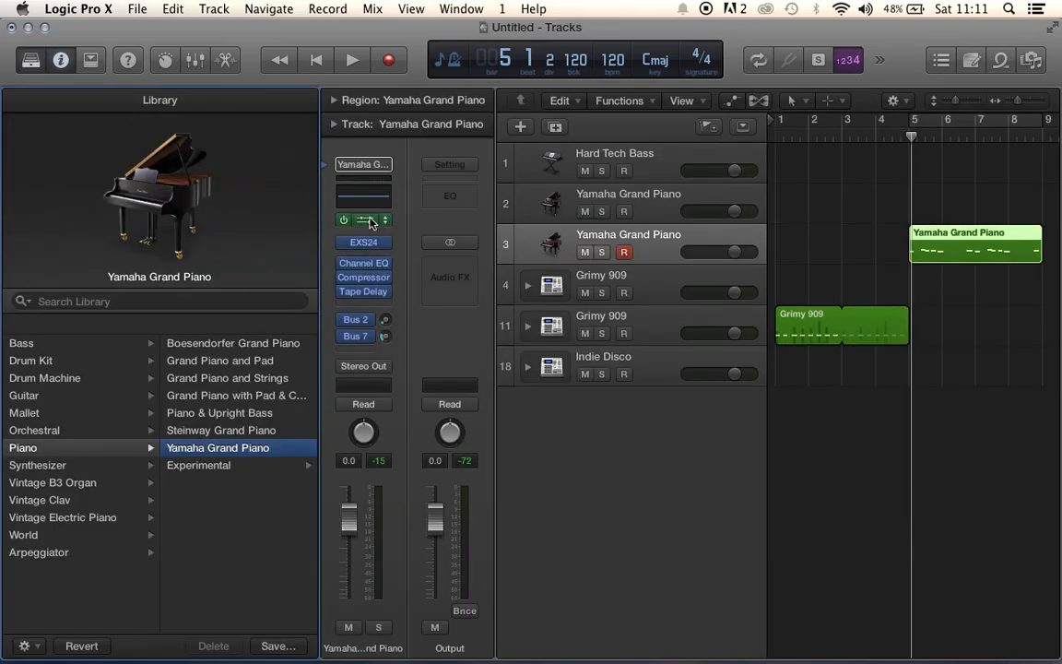
{"action": "left_click", "coordinate": [31, 60]}
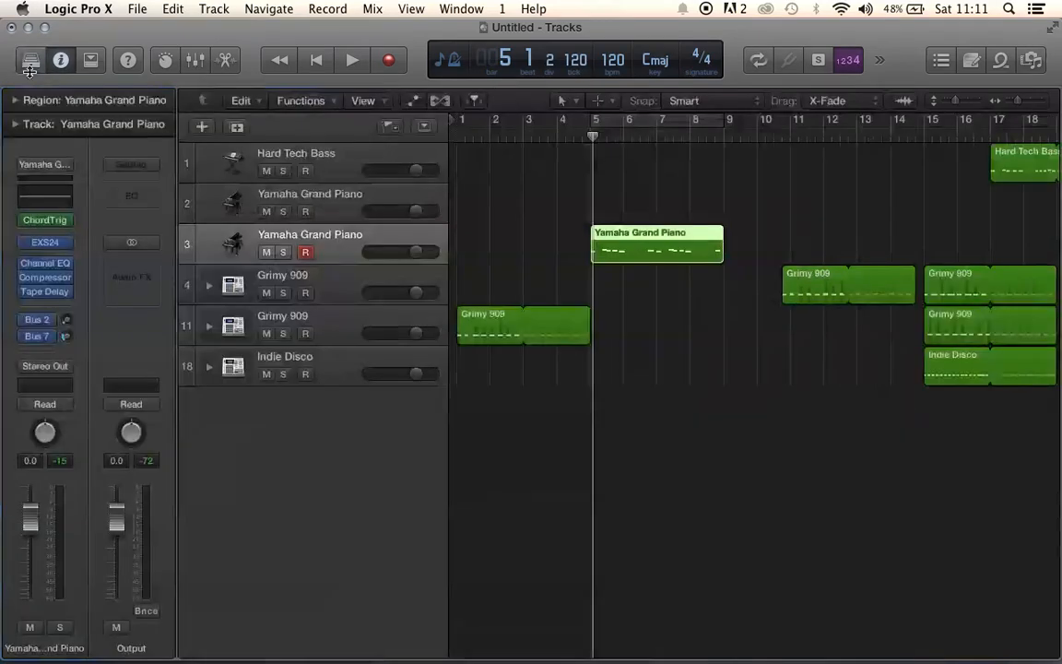
{"action": "left_click", "coordinate": [57, 222]}
{"action": "left_click", "coordinate": [53, 261]}
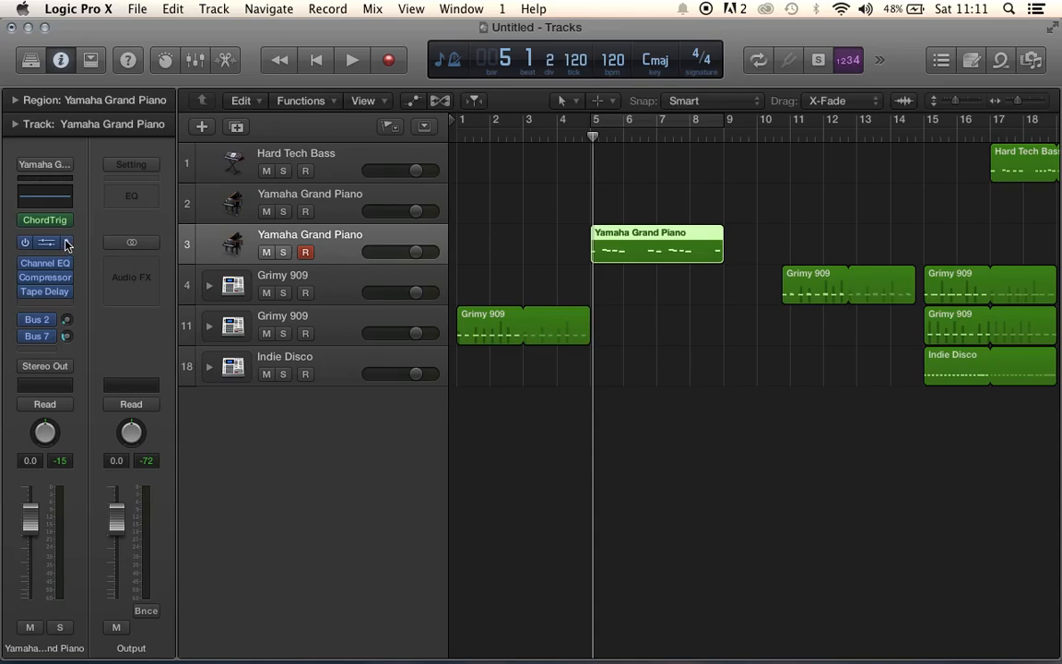
{"action": "left_click", "coordinate": [58, 242]}
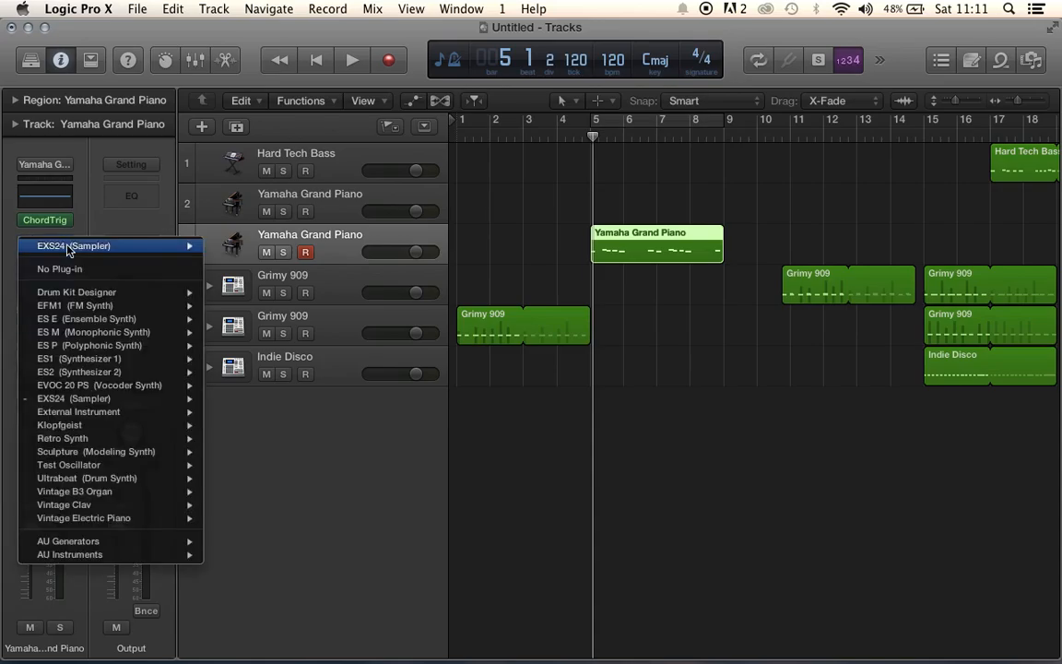
{"action": "left_click", "coordinate": [99, 426]}
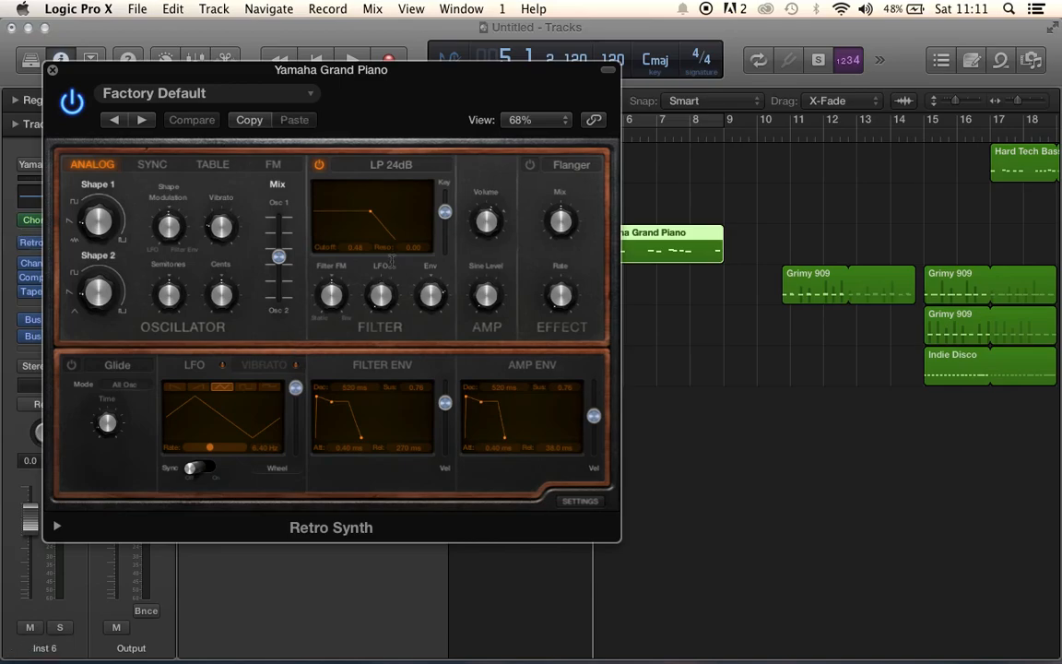
{"action": "left_click_drag", "start_coordinate": [370, 93], "coordinate": [311, 115]}
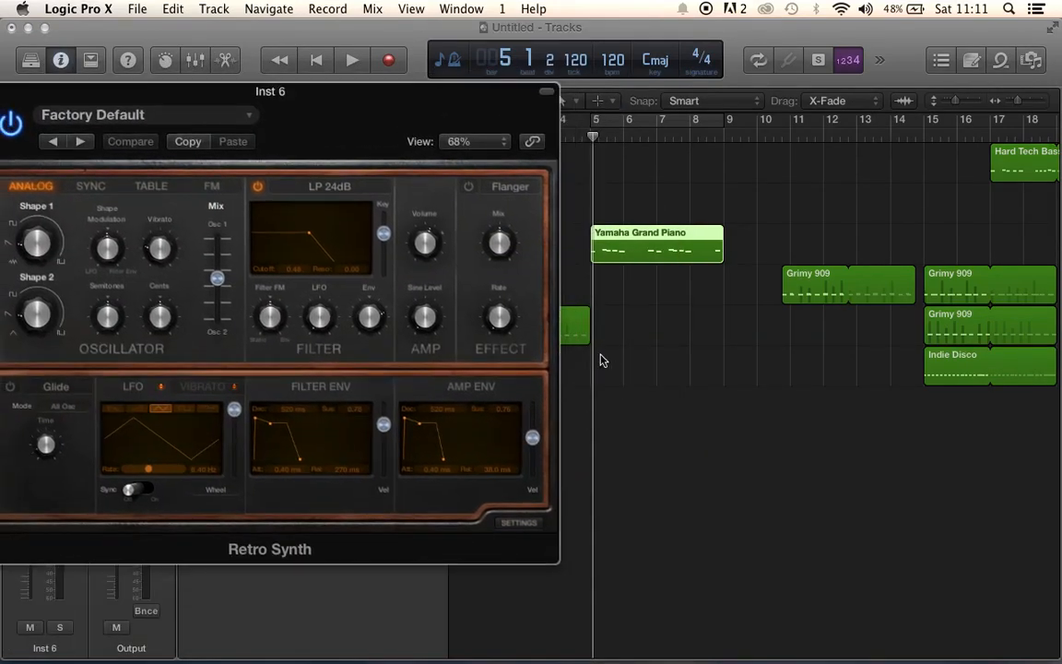
- Extend the bar 1 Grimy 909 loop to bar 9 and play bars 5 to 9 with the cycle on
{"action": "left_click_drag", "start_coordinate": [589, 314], "coordinate": [723, 327]}
{"action": "left_click", "coordinate": [623, 117]}
{"action": "key", "text": "space"}
{"action": "key", "text": "space"}
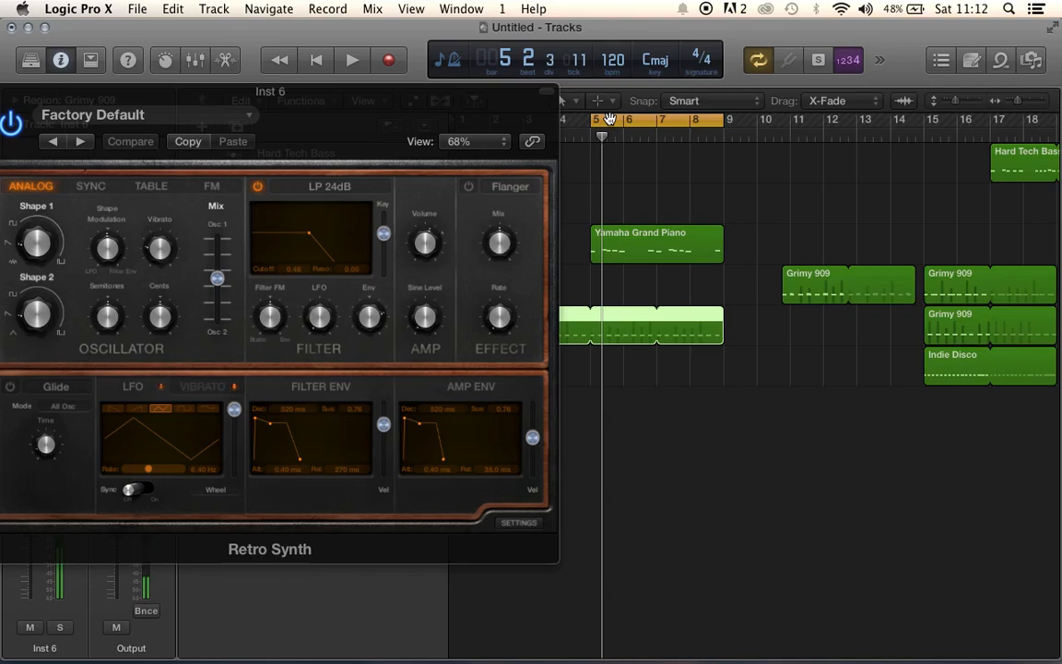
{"action": "key", "text": "space"}
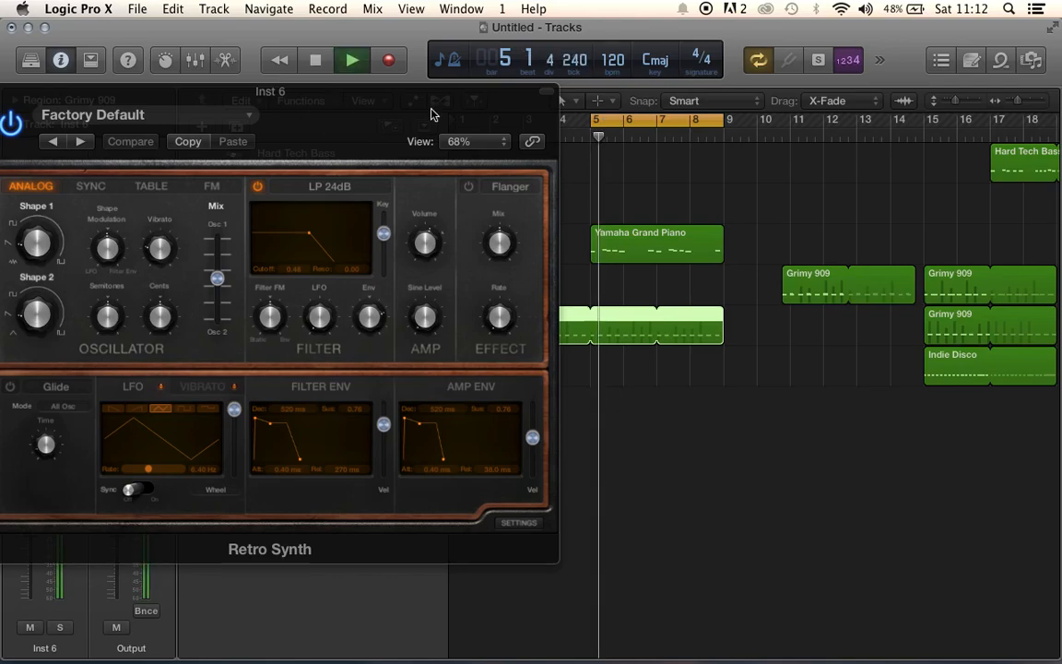
- Lower Retro Synth's filter cutoff to 0.17 and set its vibrato to a synced 1/16 rate with the slider at about 0.74
{"action": "key", "text": "i"}
{"action": "left_click_drag", "start_coordinate": [443, 244], "coordinate": [421, 247]}
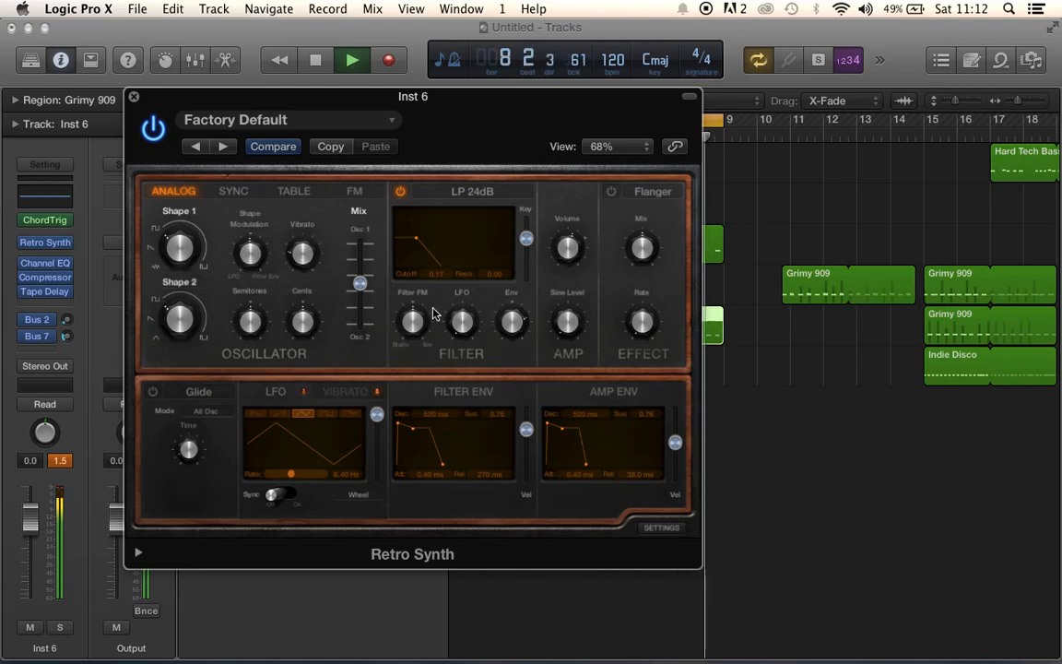
{"action": "left_click", "coordinate": [347, 392]}
{"action": "left_click_drag", "start_coordinate": [377, 412], "coordinate": [377, 430]}
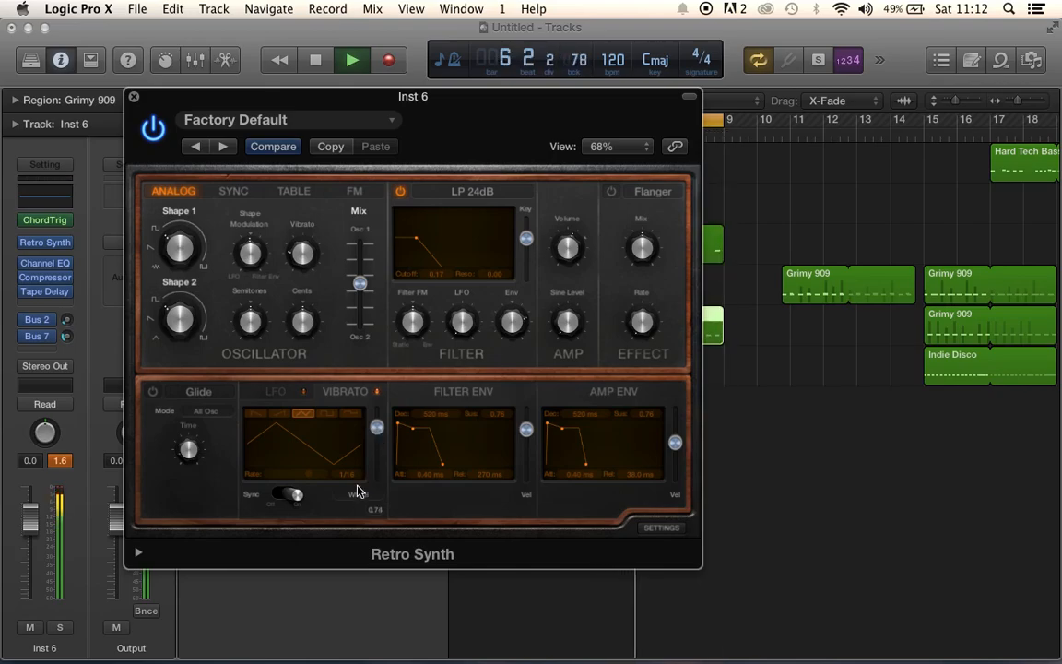
- Set the oscillator vibrato to 0.43 semitones, lower the vibrato slider slightly, and close Retro Synth
{"action": "mouse_move", "coordinate": [298, 257]}
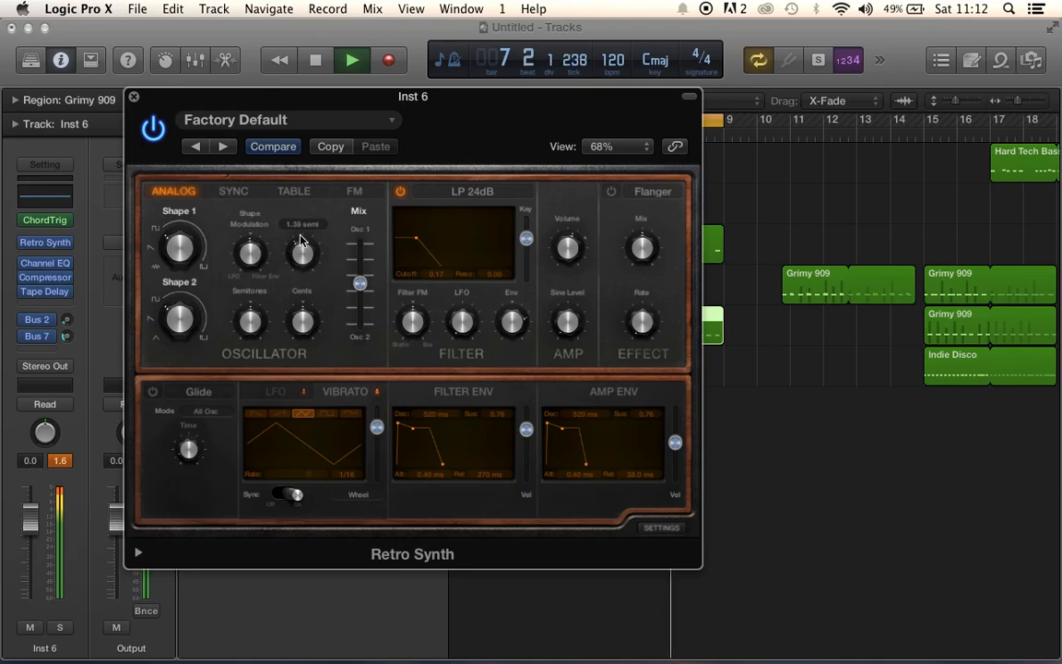
{"action": "left_click_drag", "start_coordinate": [295, 263], "coordinate": [294, 264]}
{"action": "left_click_drag", "start_coordinate": [313, 200], "coordinate": [295, 254]}
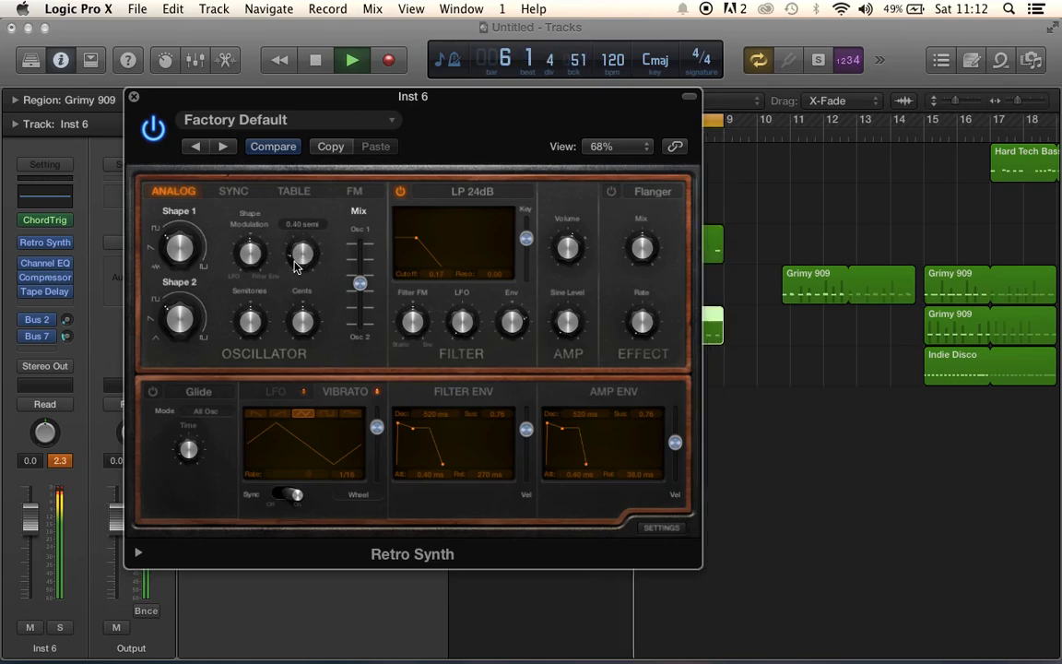
{"action": "left_click_drag", "start_coordinate": [295, 266], "coordinate": [296, 266]}
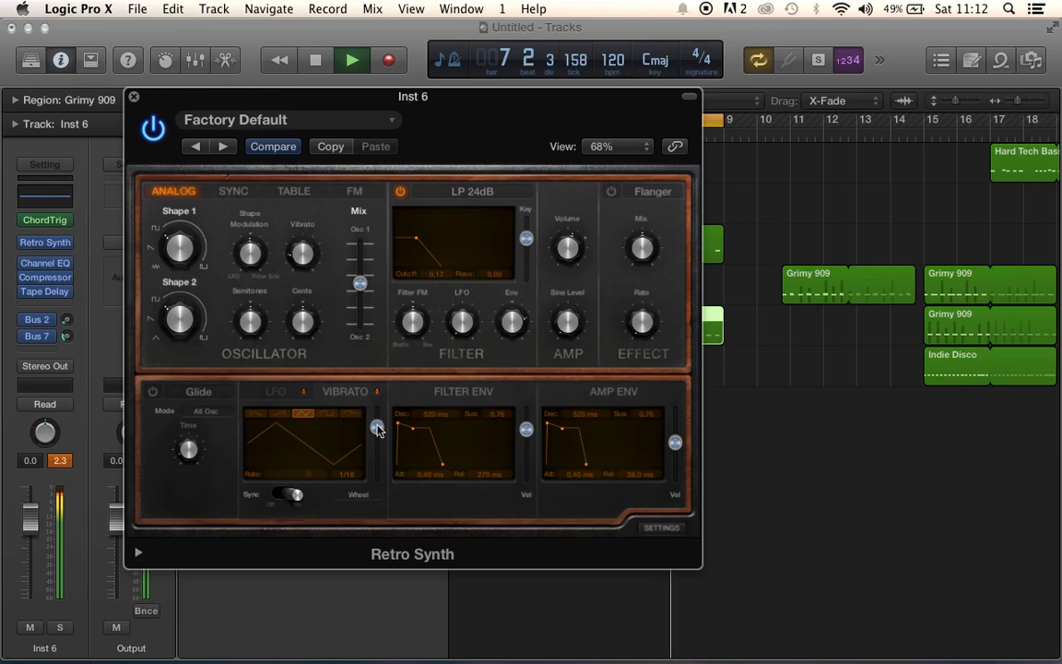
{"action": "mouse_move", "coordinate": [377, 432]}
{"action": "left_mouse_down"}
{"action": "mouse_move", "coordinate": [377, 472]}
{"action": "mouse_move", "coordinate": [378, 434]}
{"action": "left_mouse_up"}
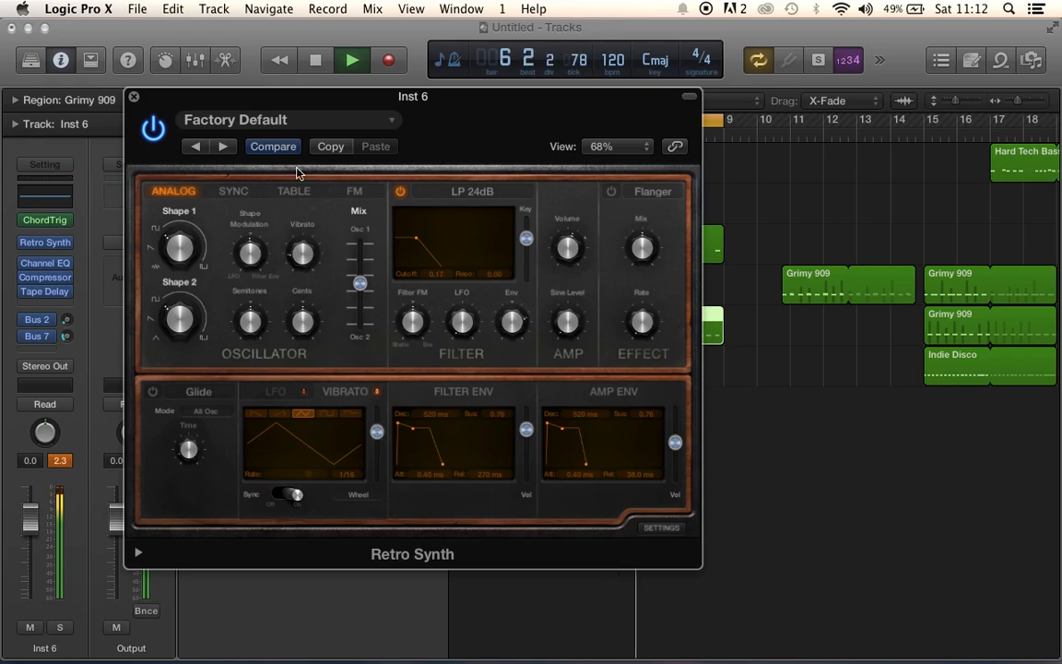
{"action": "key", "text": "space"}
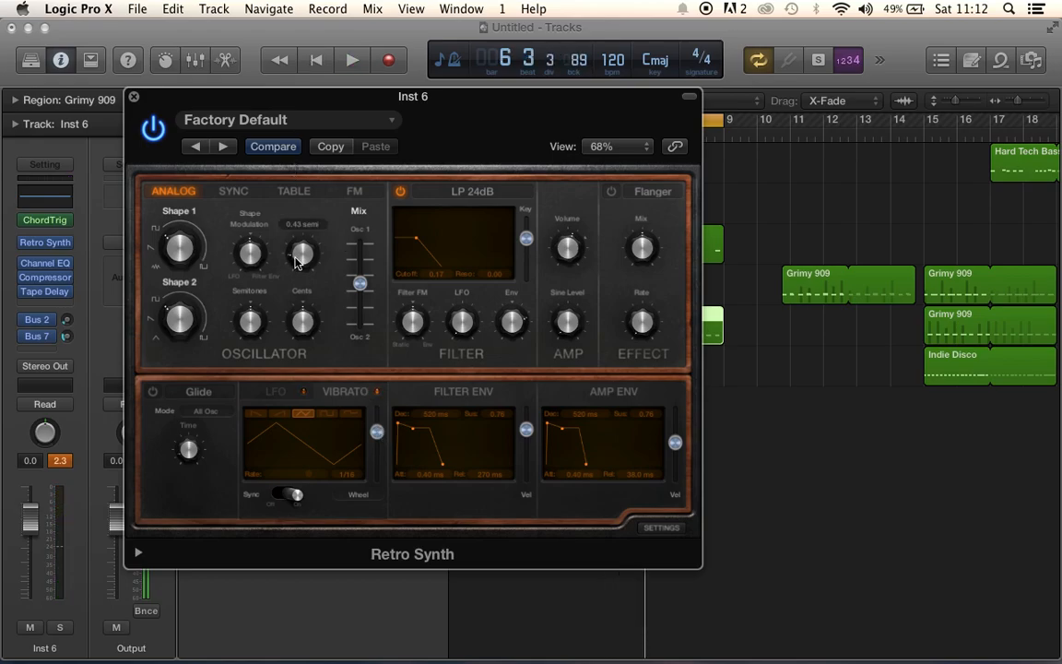
{"action": "left_click", "coordinate": [133, 97]}
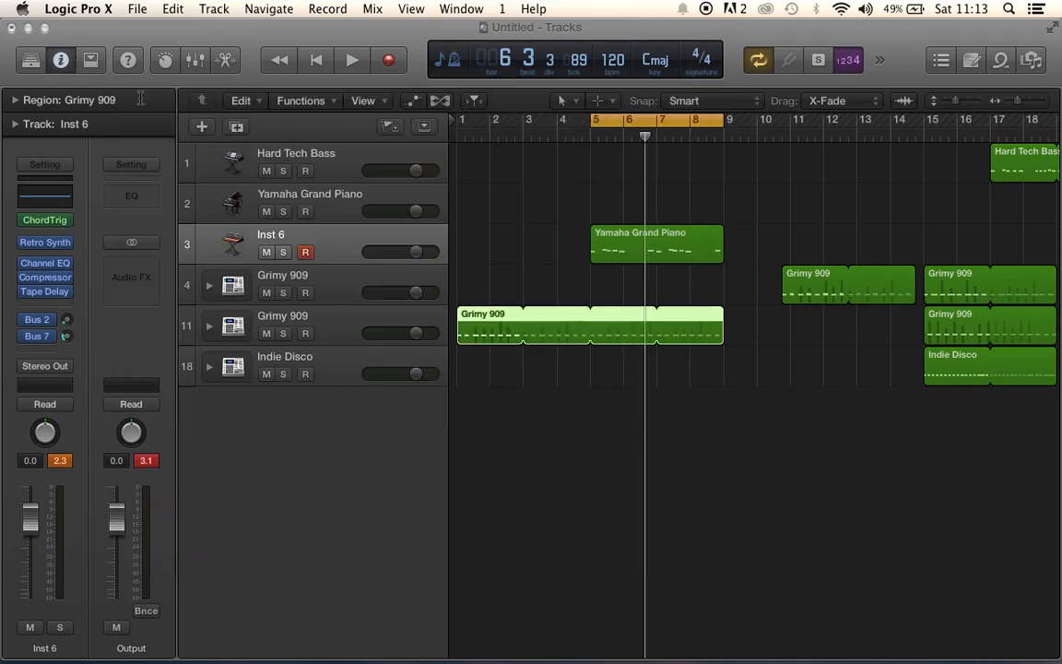
- Listen from bar 5 and display Retro Synth's Vibrato Depth automation on the Inst 6 track
{"action": "left_click", "coordinate": [591, 136]}
{"action": "key", "text": "space"}
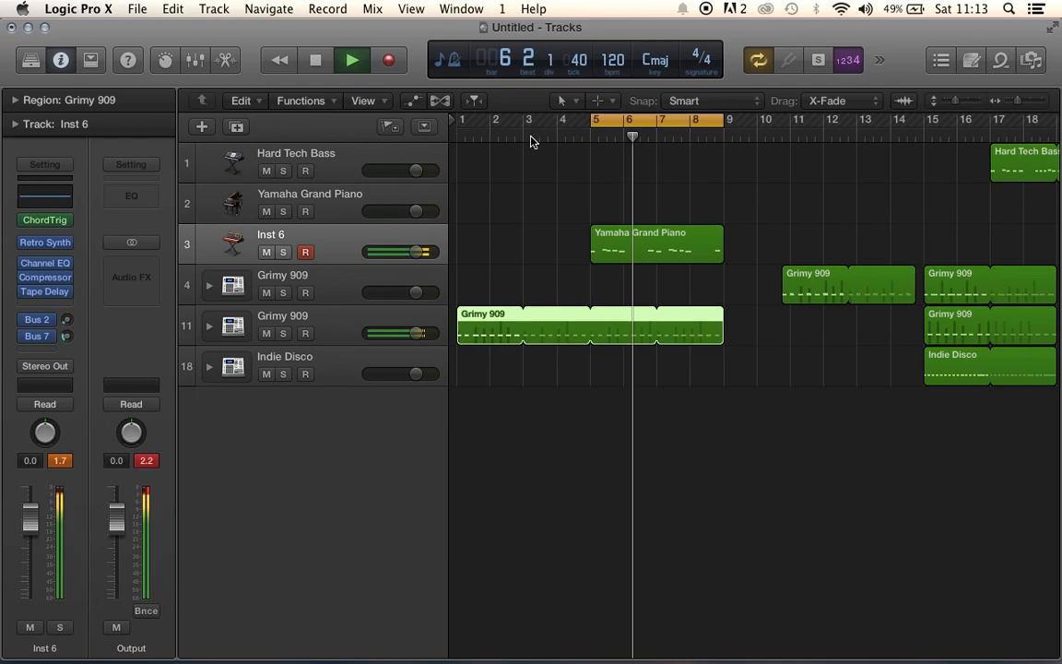
{"action": "left_click", "coordinate": [414, 102]}
{"action": "key", "text": "space"}
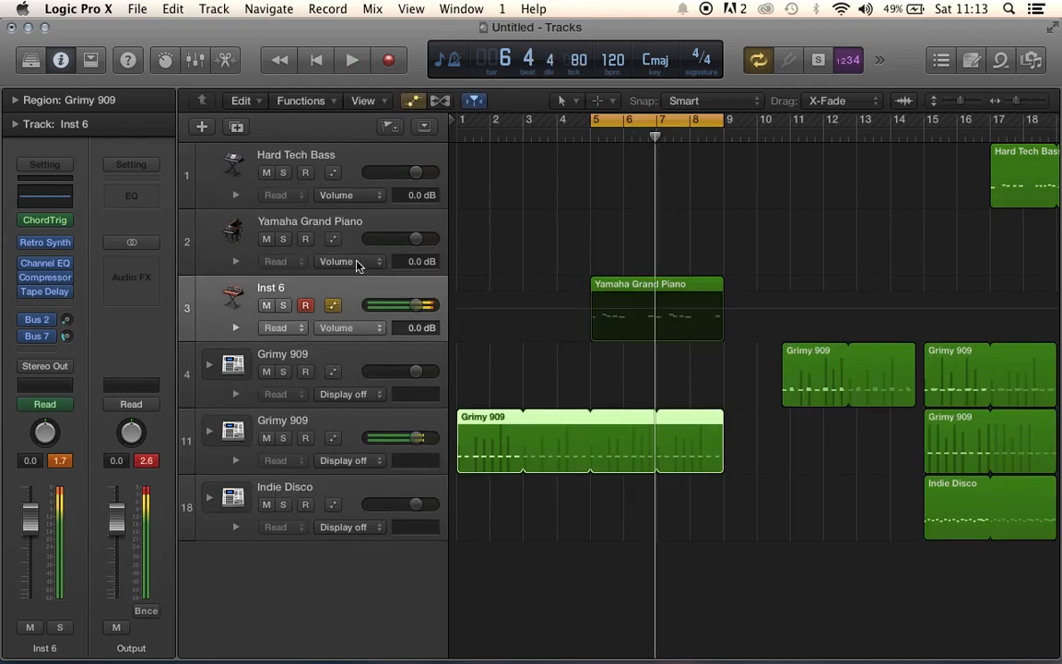
{"action": "left_click", "coordinate": [374, 330]}
{"action": "mouse_move", "coordinate": [432, 416]}
{"action": "mouse_move", "coordinate": [443, 398]}
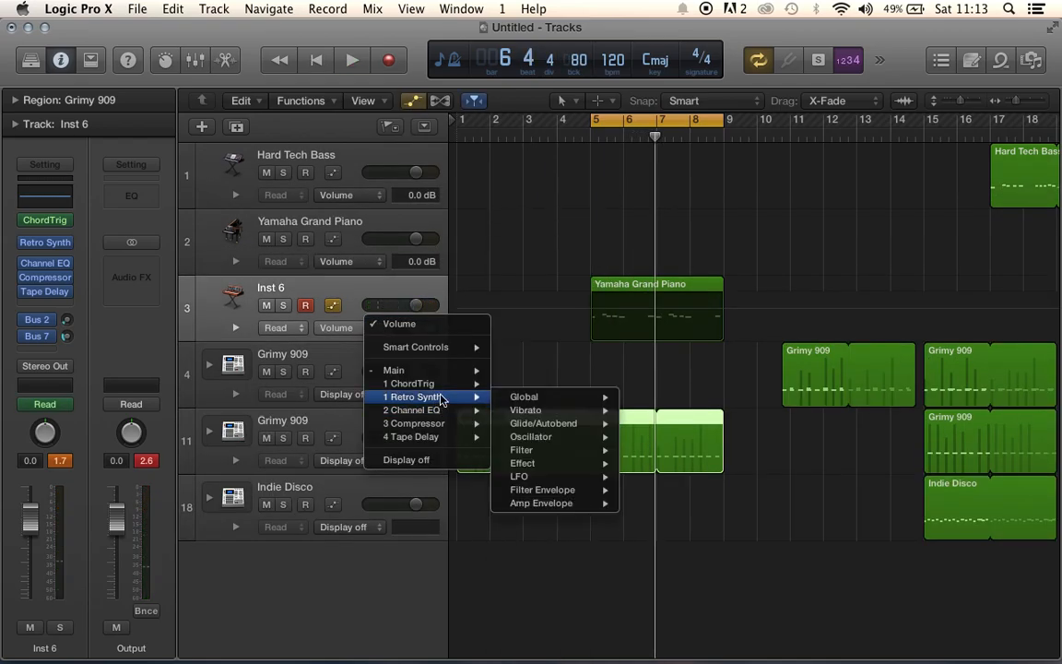
{"action": "mouse_move", "coordinate": [560, 412]}
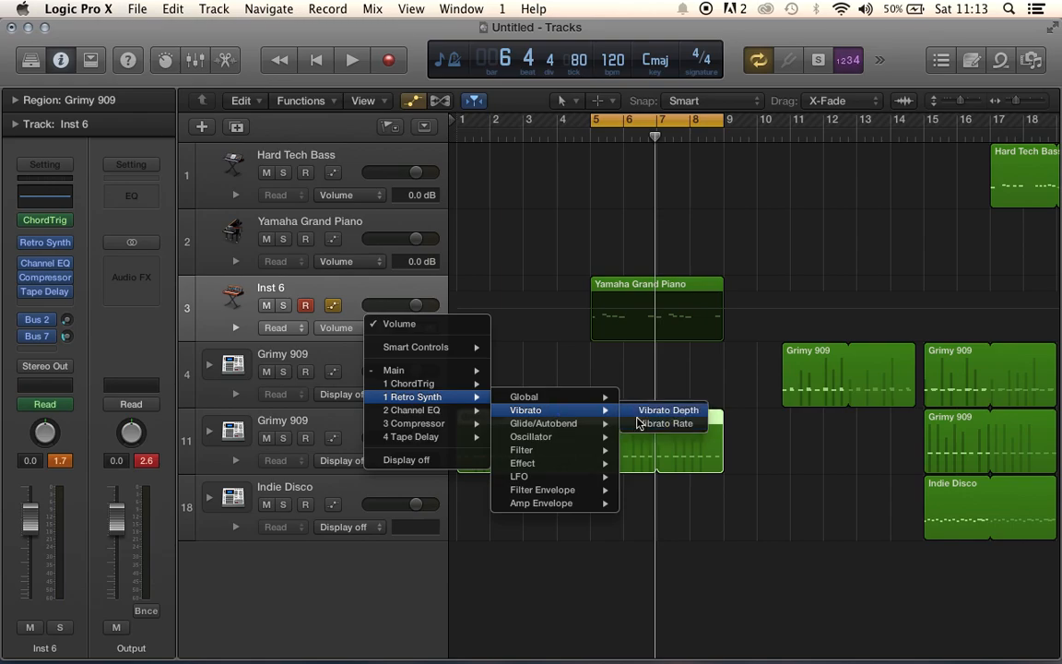
{"action": "left_click", "coordinate": [666, 411]}
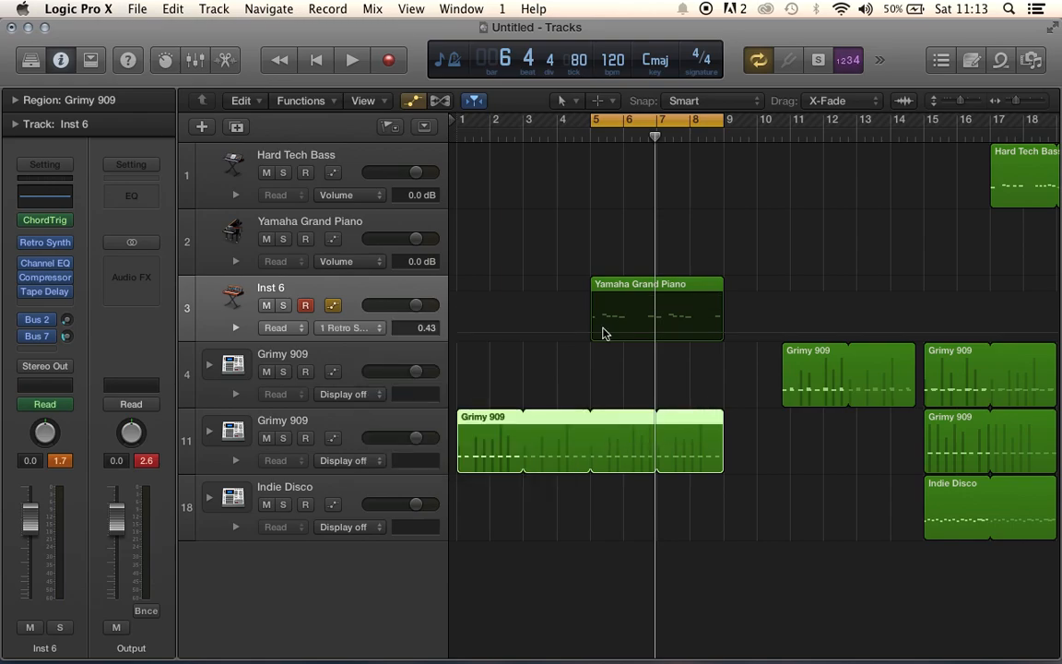
- Add Vibrato Depth automation points of 0.43 semitones at bars 5 and 9 on Inst 6 and turn off the cycle
{"action": "double_click", "coordinate": [590, 139]}
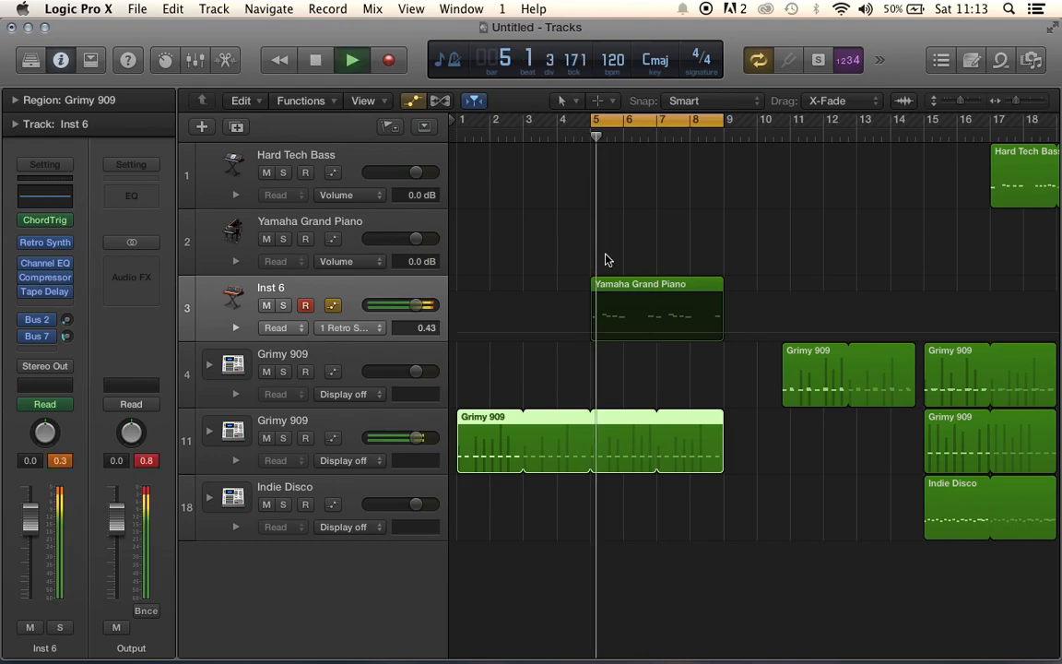
{"action": "left_click", "coordinate": [591, 338]}
{"action": "left_click", "coordinate": [593, 333]}
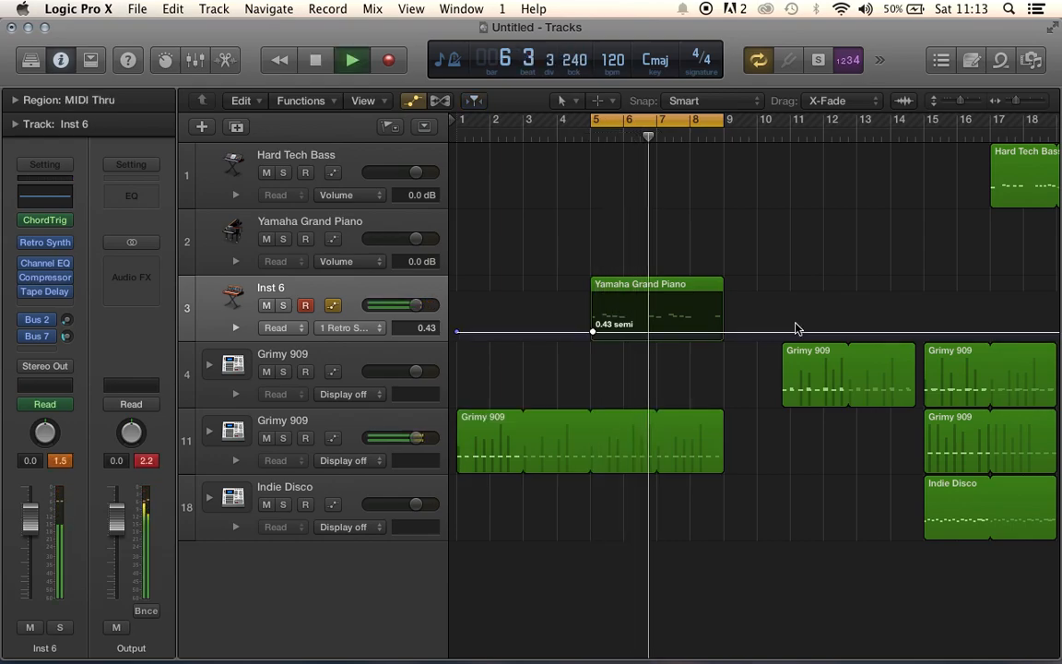
{"action": "mouse_move", "coordinate": [726, 332]}
{"action": "left_mouse_down"}
{"action": "mouse_move", "coordinate": [726, 308]}
{"action": "mouse_move", "coordinate": [726, 334]}
{"action": "left_mouse_up"}
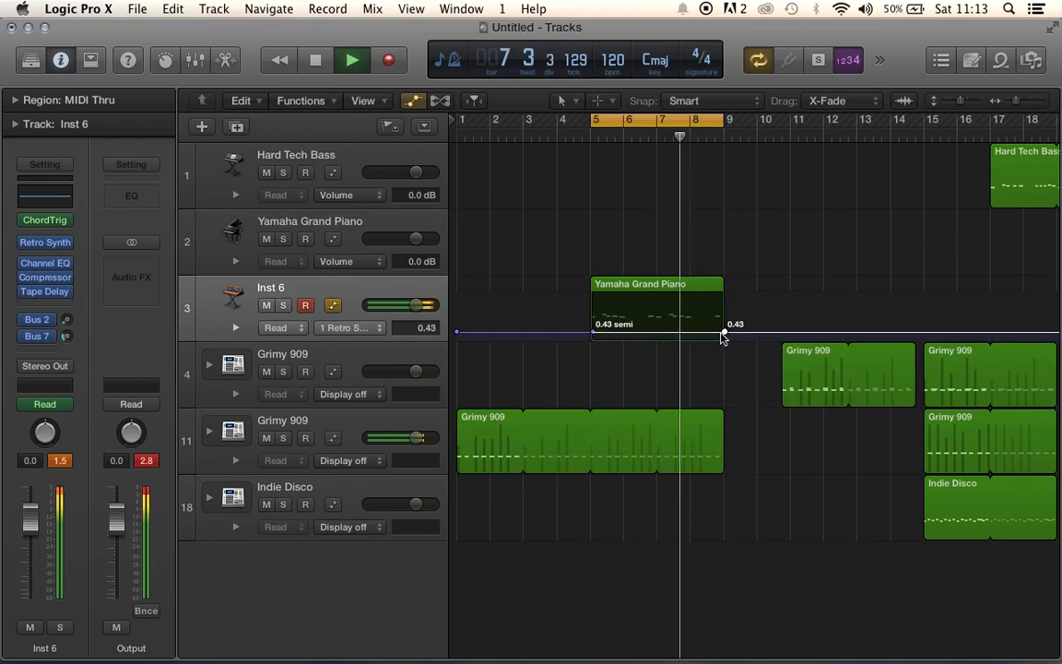
{"action": "key", "text": "space"}
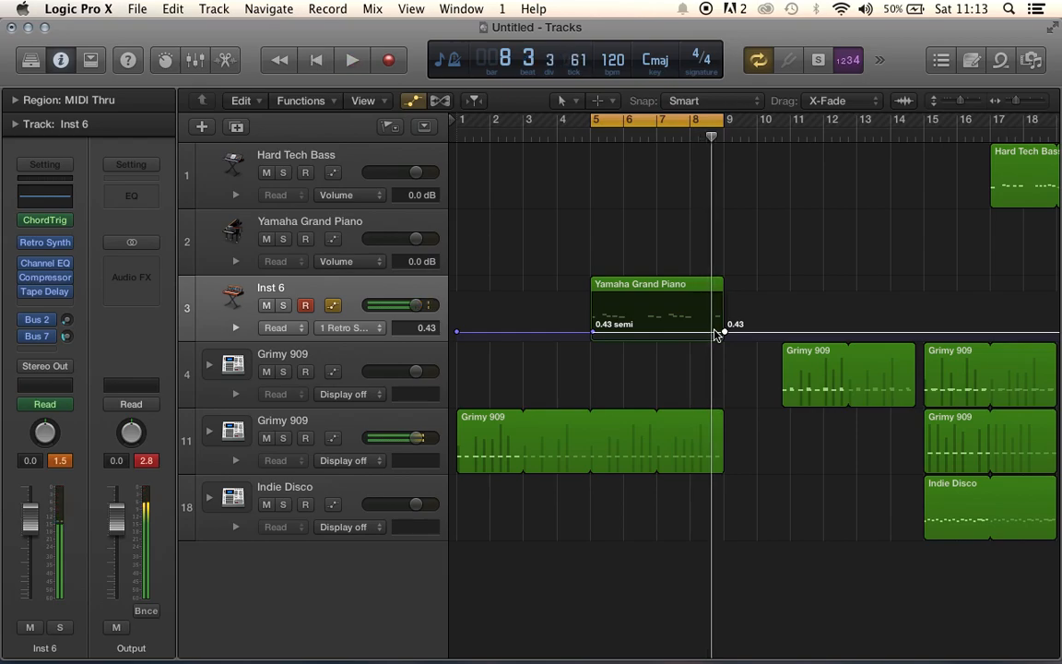
{"action": "left_click", "coordinate": [757, 60]}
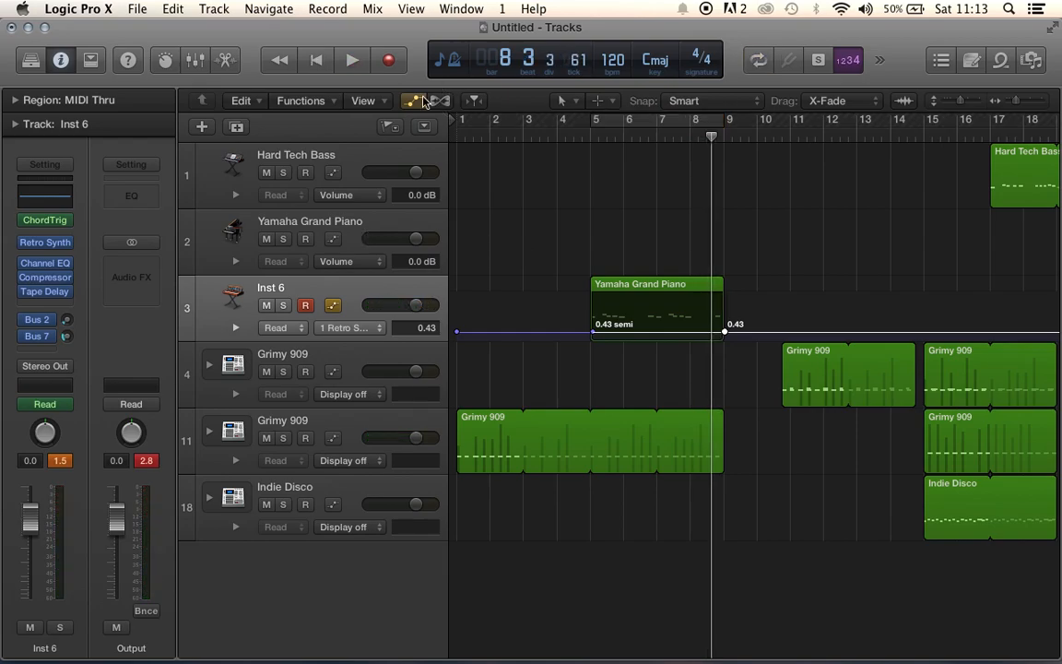
- Hide the track automation and move the five regions lying from bar 15 onward so the group starts at bar 41
{"action": "left_click", "coordinate": [415, 102]}
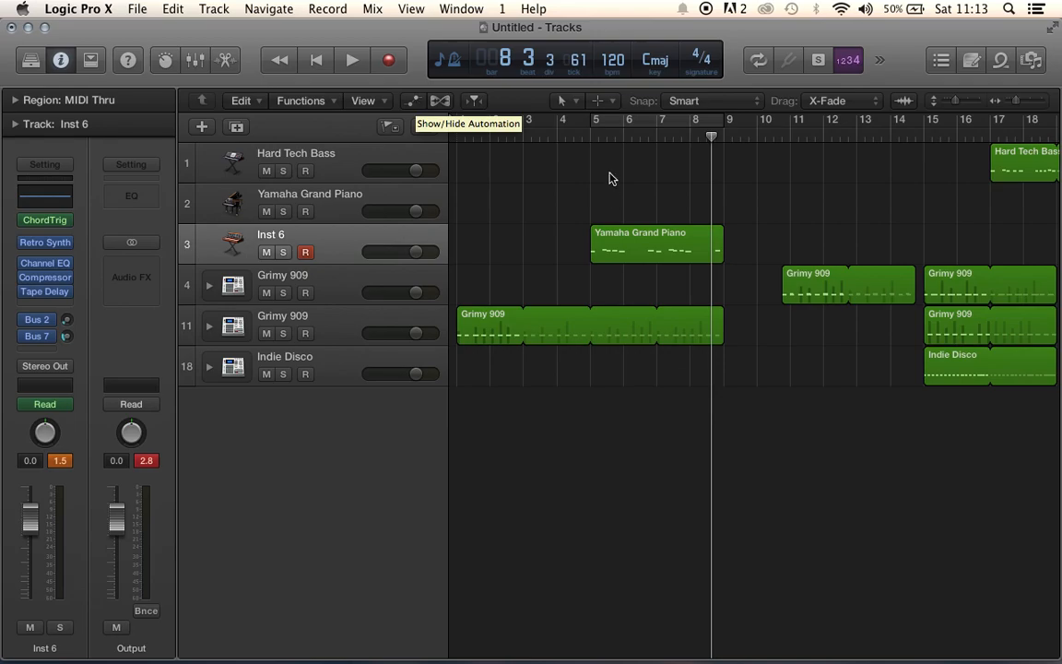
{"action": "scroll", "coordinate": [839, 211], "scroll_direction": "right", "scroll_amount": 5}
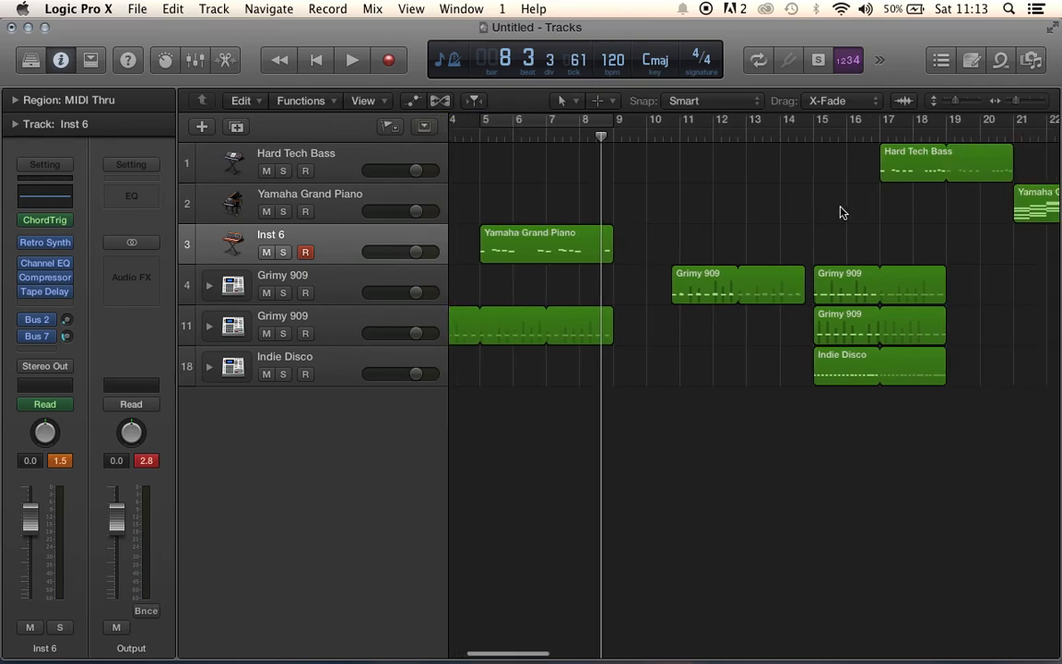
{"action": "scroll", "coordinate": [841, 212], "scroll_direction": "right", "scroll_amount": 5}
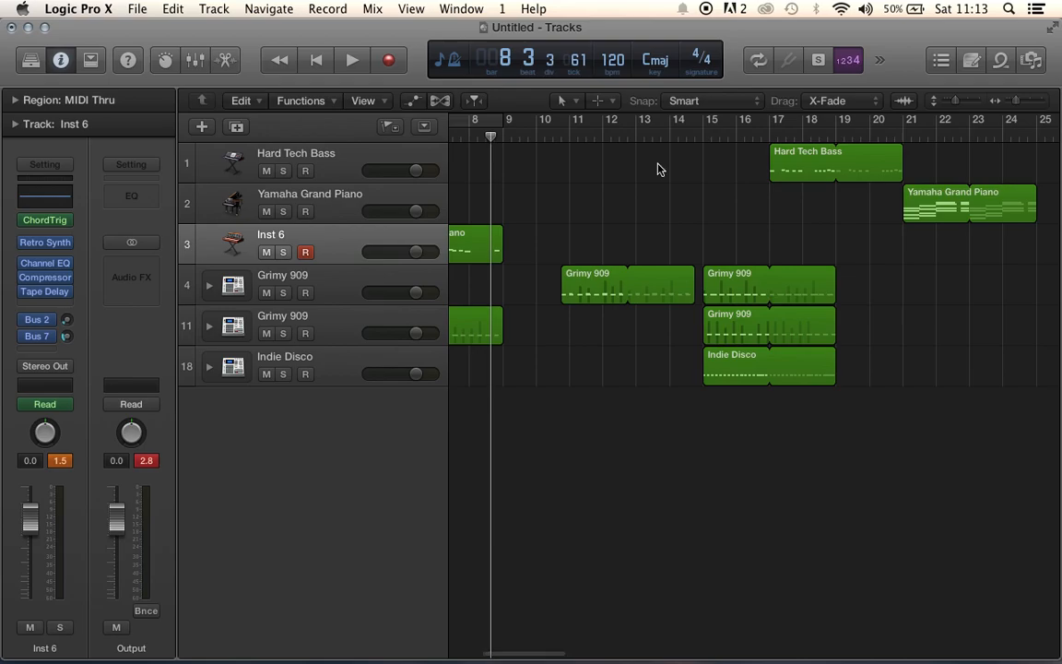
{"action": "left_click_drag", "start_coordinate": [715, 160], "coordinate": [980, 431]}
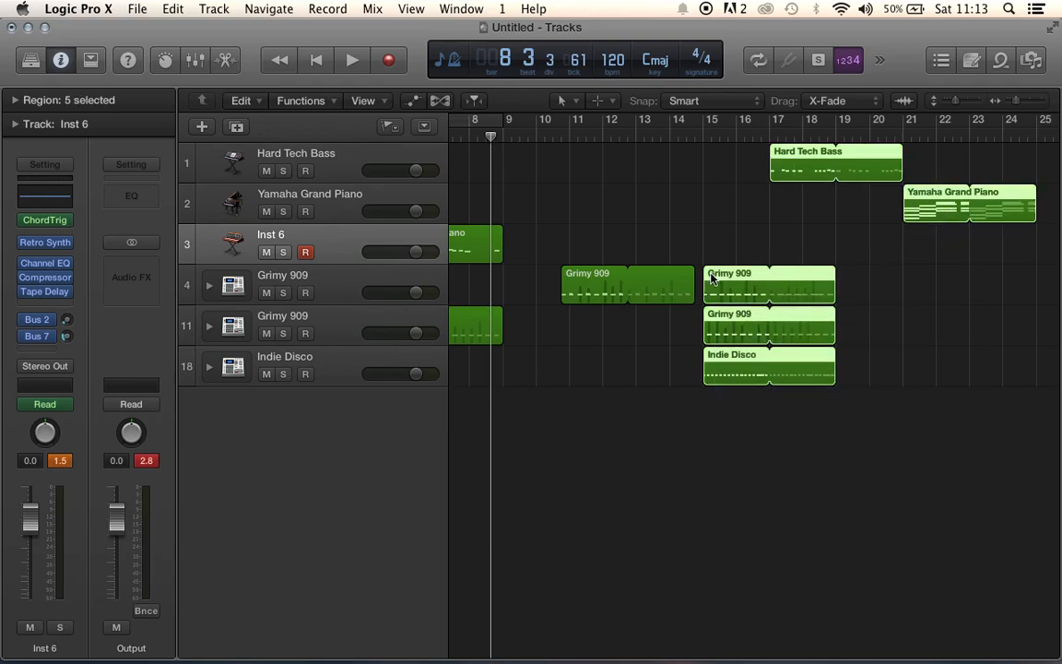
{"action": "key", "text": "super+Left"}
{"action": "key", "text": "super+Left"}
{"action": "key", "text": "super+Left"}
{"action": "left_click_drag", "start_coordinate": [524, 278], "coordinate": [636, 280]}
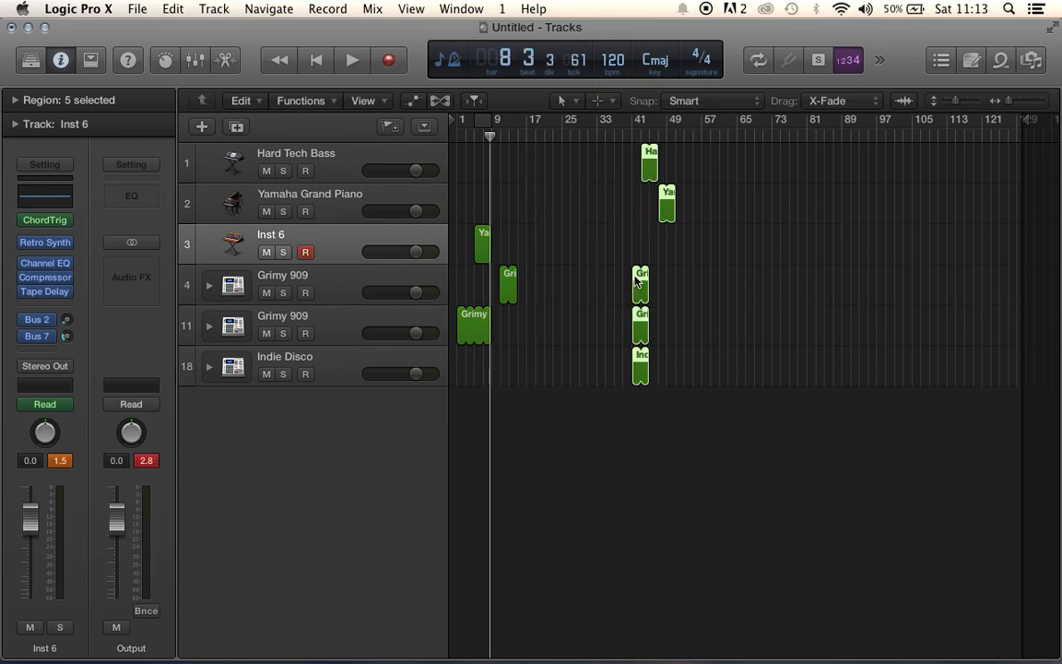
{"action": "key", "text": "super+Right"}
{"action": "key", "text": "super+Right"}
{"action": "key", "text": "super+Right"}
{"action": "key", "text": "super+Right"}
{"action": "left_click", "coordinate": [489, 295]}
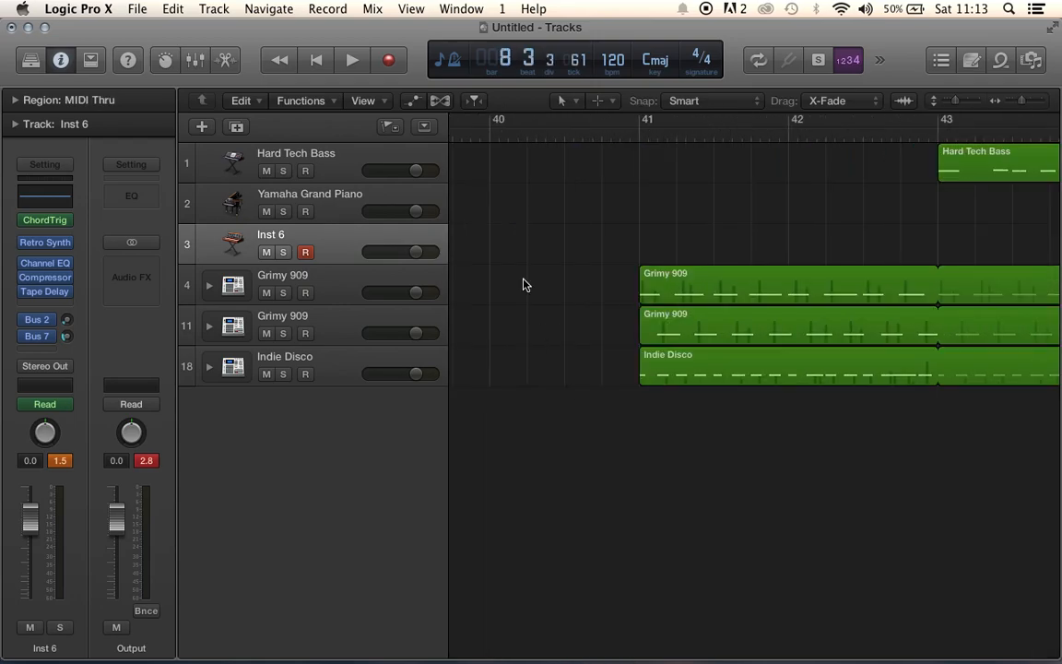
- Play the arrangement from bar 1
{"action": "scroll", "coordinate": [495, 218], "scroll_direction": "left", "scroll_amount": 10}
{"action": "scroll", "coordinate": [489, 194], "scroll_direction": "left", "scroll_amount": 15}
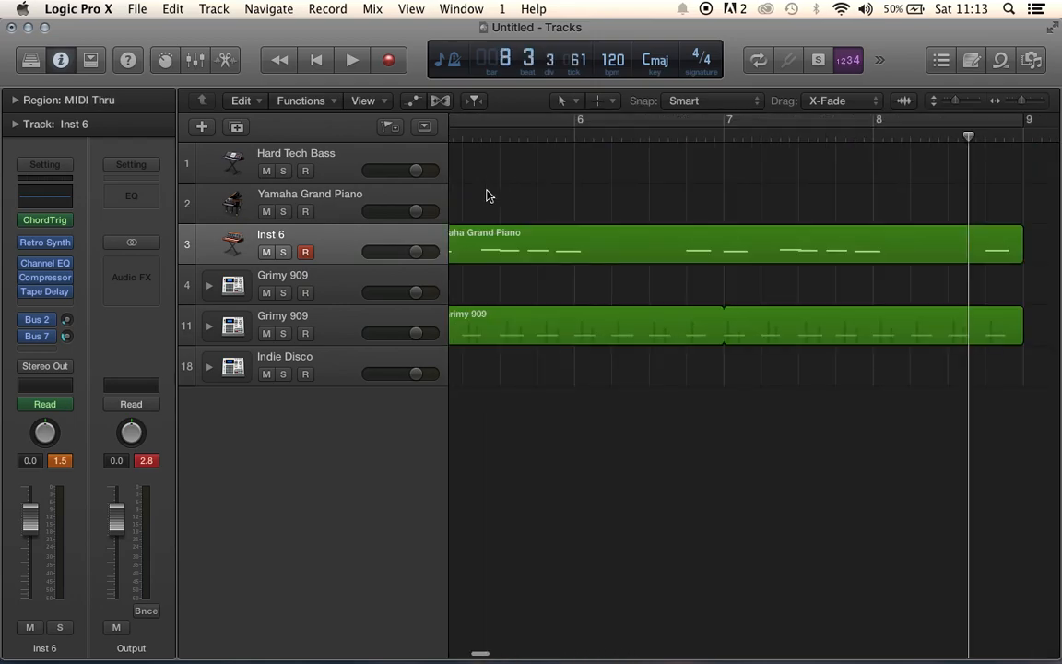
{"action": "left_click", "coordinate": [351, 60]}
{"action": "double_click", "coordinate": [315, 60]}
{"action": "key", "text": "space"}
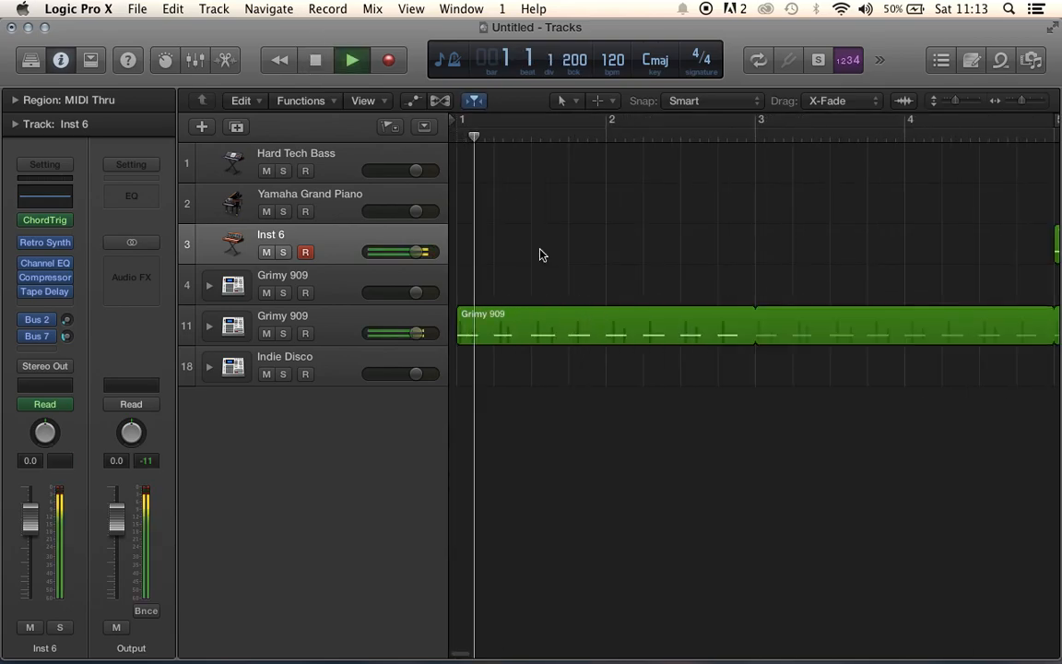
- Loop the Yamaha Grand Piano region on the Inst 6 track out to bar 16
{"action": "key", "text": "super+Left"}
{"action": "key", "text": "super+Left"}
{"action": "key", "text": "super+Left"}
{"action": "key", "text": "super+Left"}
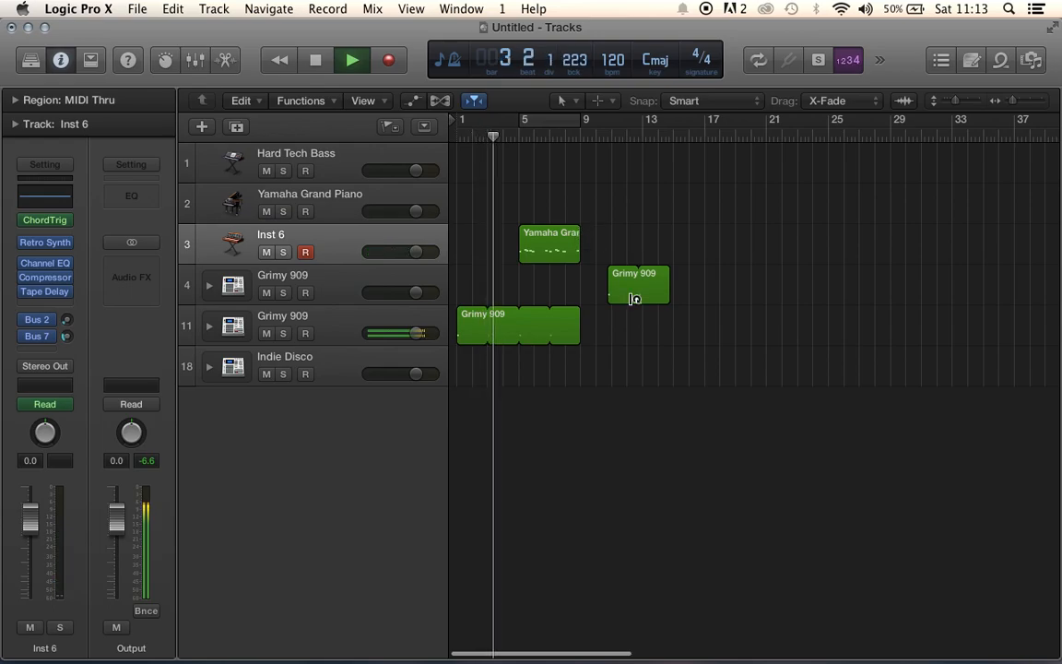
{"action": "left_click", "coordinate": [578, 232]}
{"action": "left_click_drag", "start_coordinate": [613, 230], "coordinate": [690, 243]}
- Move the Grimy 909 region on track 4 to start exactly at bar 9
{"action": "left_click_drag", "start_coordinate": [612, 287], "coordinate": [591, 289]}
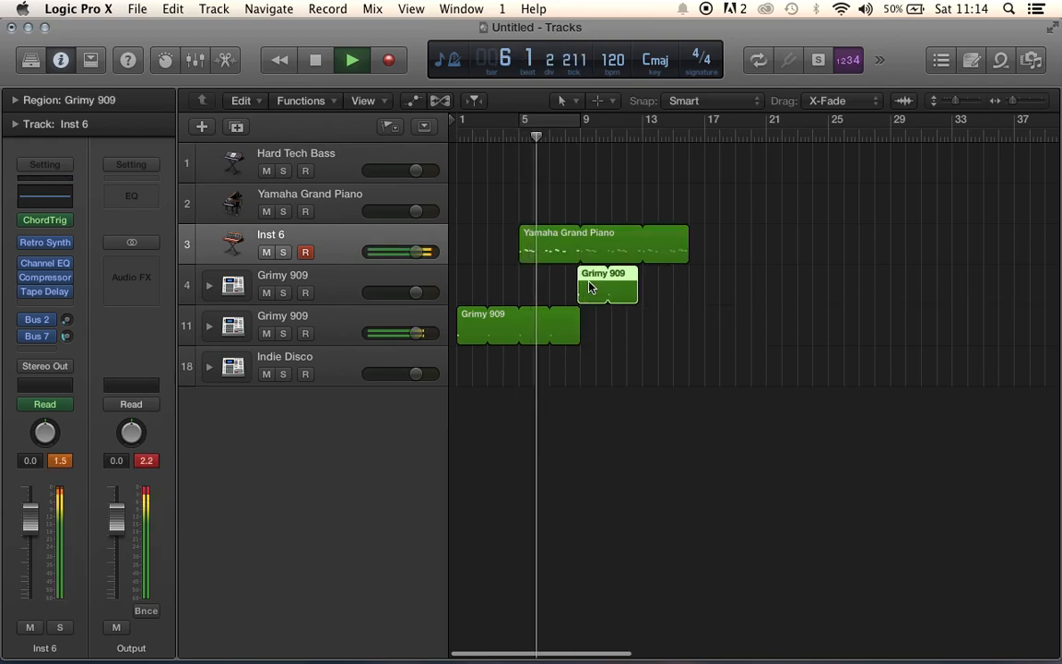
{"action": "scroll", "coordinate": [590, 289], "scroll_direction": "up", "scroll_amount": 3}
{"action": "scroll", "coordinate": [619, 287], "scroll_direction": "up", "scroll_amount": 3}
{"action": "scroll", "coordinate": [977, 346], "scroll_direction": "right", "scroll_amount": 6}
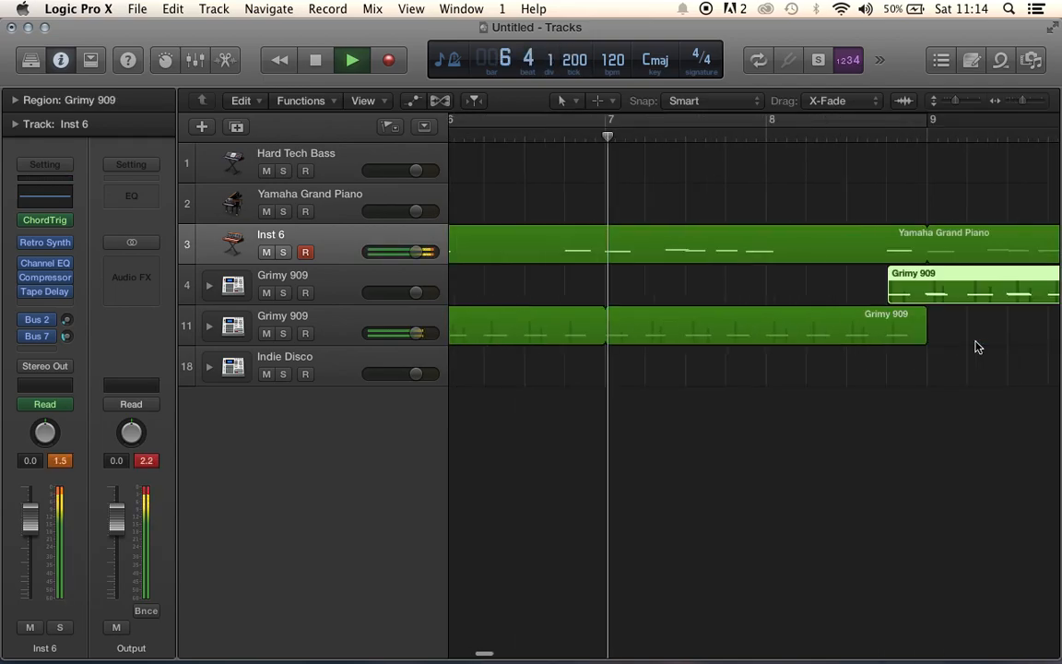
{"action": "left_click_drag", "start_coordinate": [753, 295], "coordinate": [793, 295]}
{"action": "left_click", "coordinate": [746, 391]}
{"action": "scroll", "coordinate": [740, 415], "scroll_direction": "down", "scroll_amount": 5}
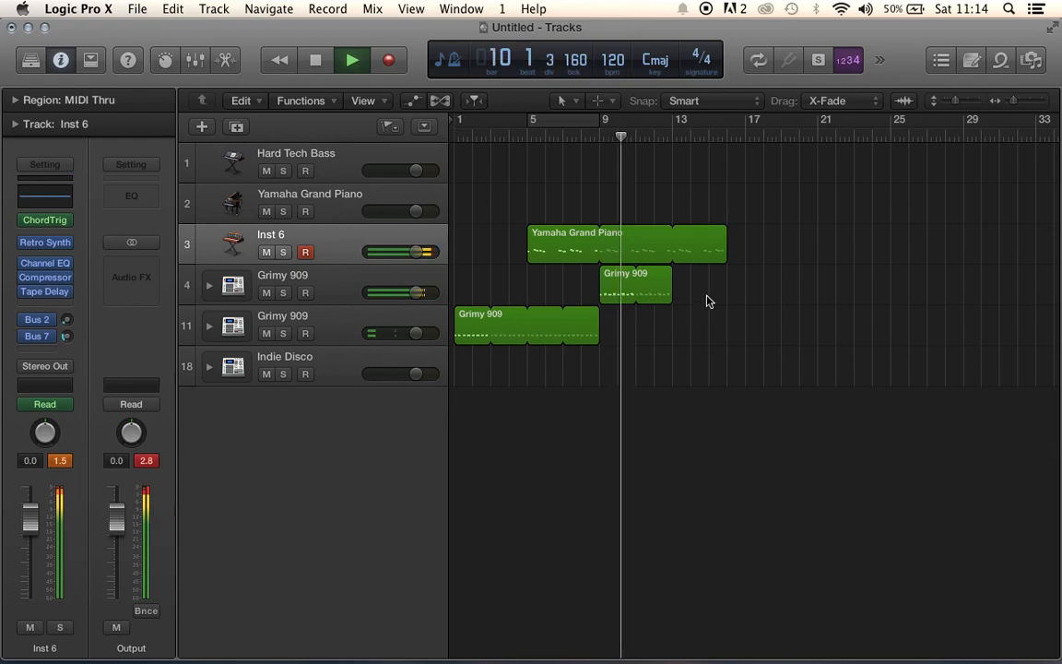
- Extend the loops of the second Grimy 909 region to bar 17 and the Inst 6 region to bar 18, with the playhead at bar 13
{"action": "left_click_drag", "start_coordinate": [675, 274], "coordinate": [751, 283]}
{"action": "key", "text": "space"}
{"action": "left_click_drag", "start_coordinate": [715, 245], "coordinate": [764, 242]}
{"action": "left_click", "coordinate": [674, 132]}
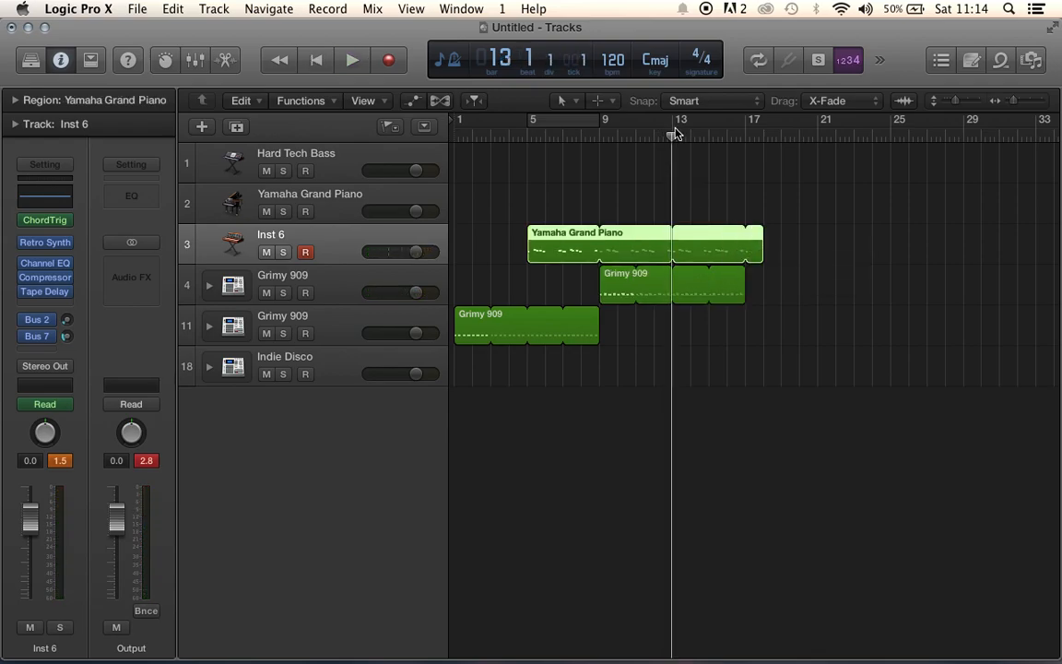
{"action": "left_click", "coordinate": [235, 128]}
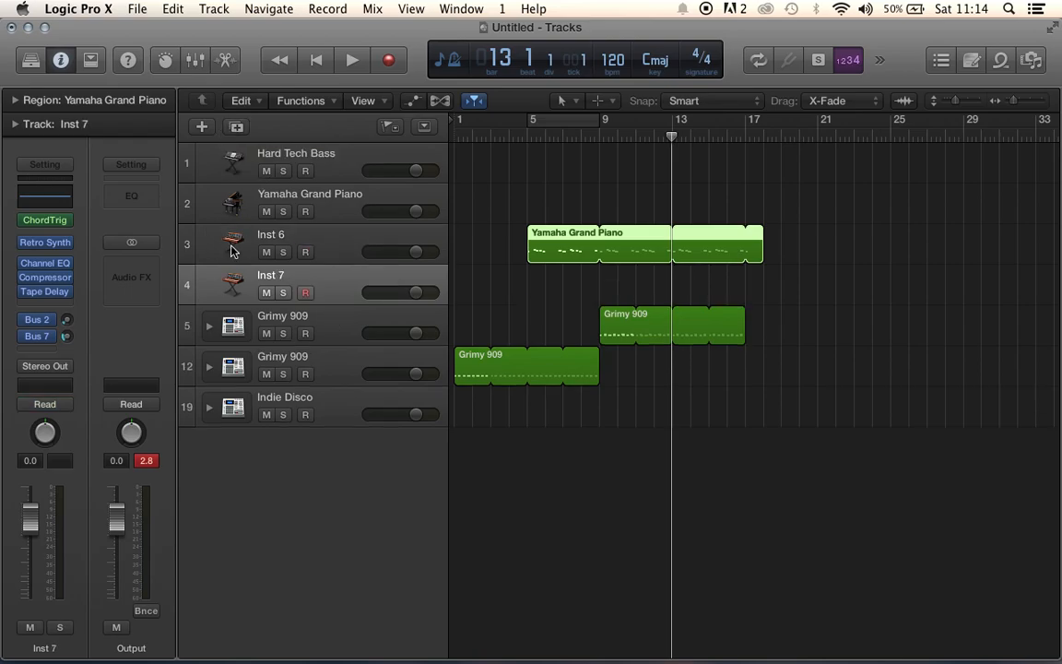
{"action": "left_click", "coordinate": [339, 289]}
{"action": "key", "text": "super+BackSpace"}
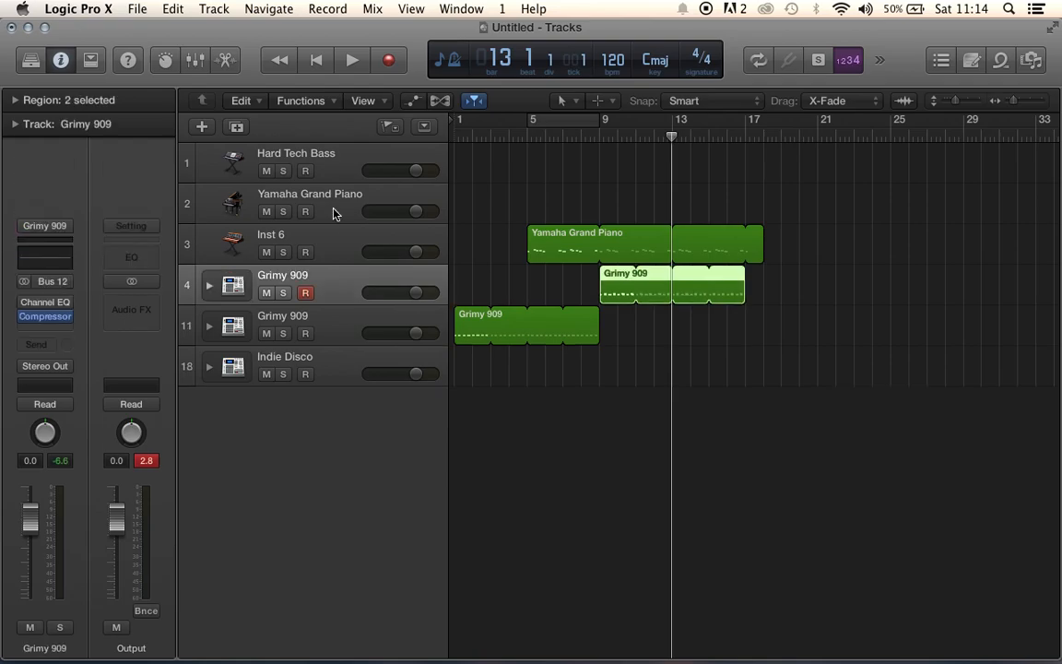
- Duplicate the Yamaha Grand Piano track and load the Classic Analog Pad synthesizer patch on the new track
{"action": "left_click", "coordinate": [337, 196]}
{"action": "left_click", "coordinate": [237, 128]}
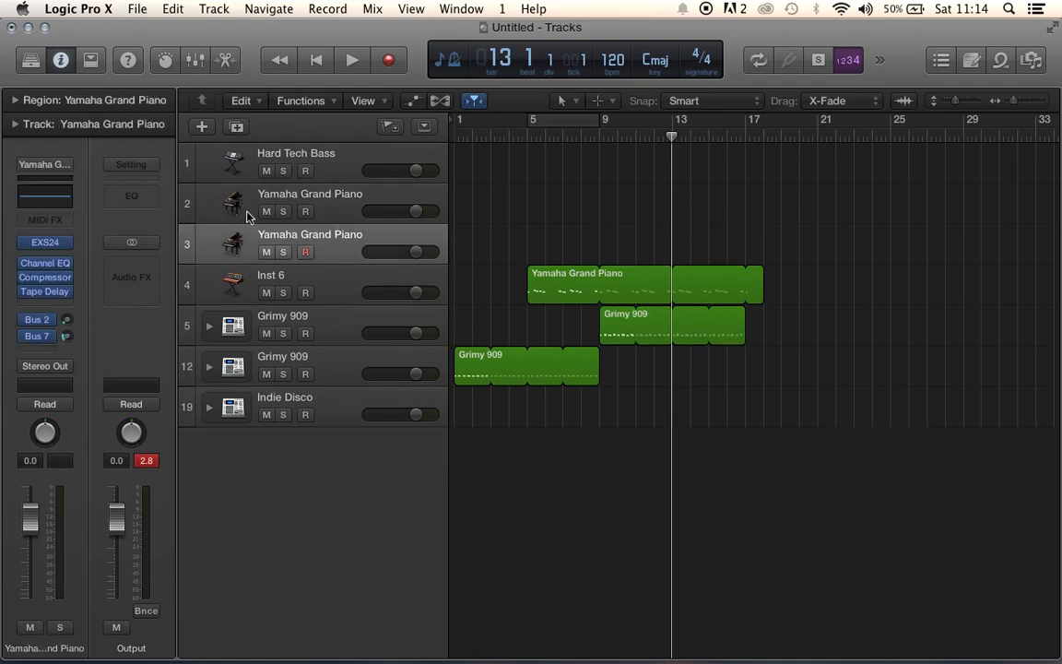
{"action": "left_click", "coordinate": [43, 66]}
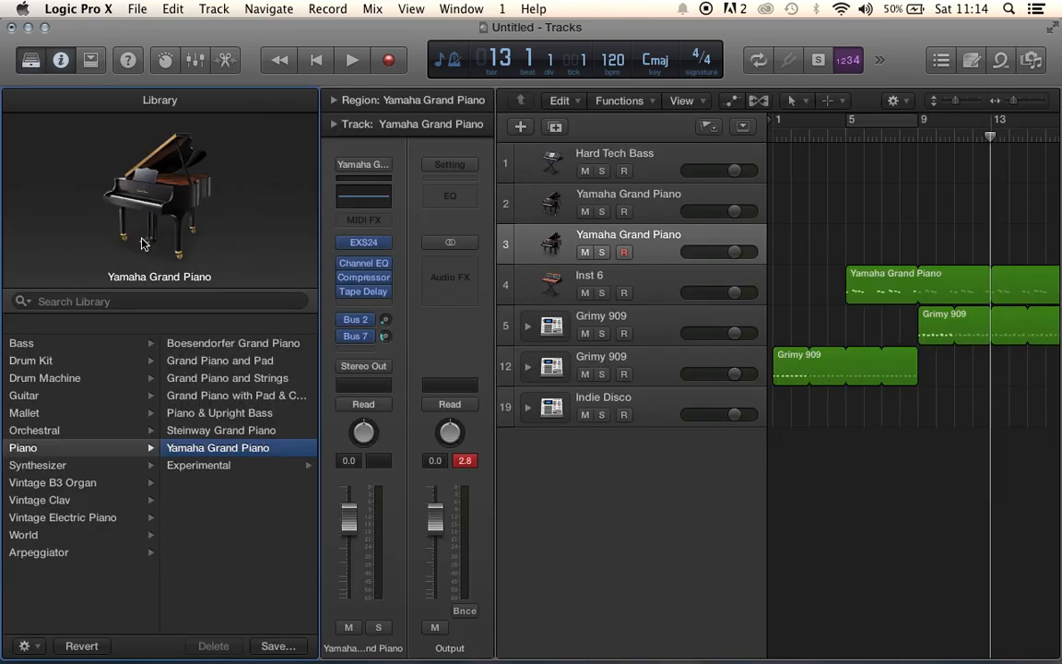
{"action": "left_click", "coordinate": [63, 466]}
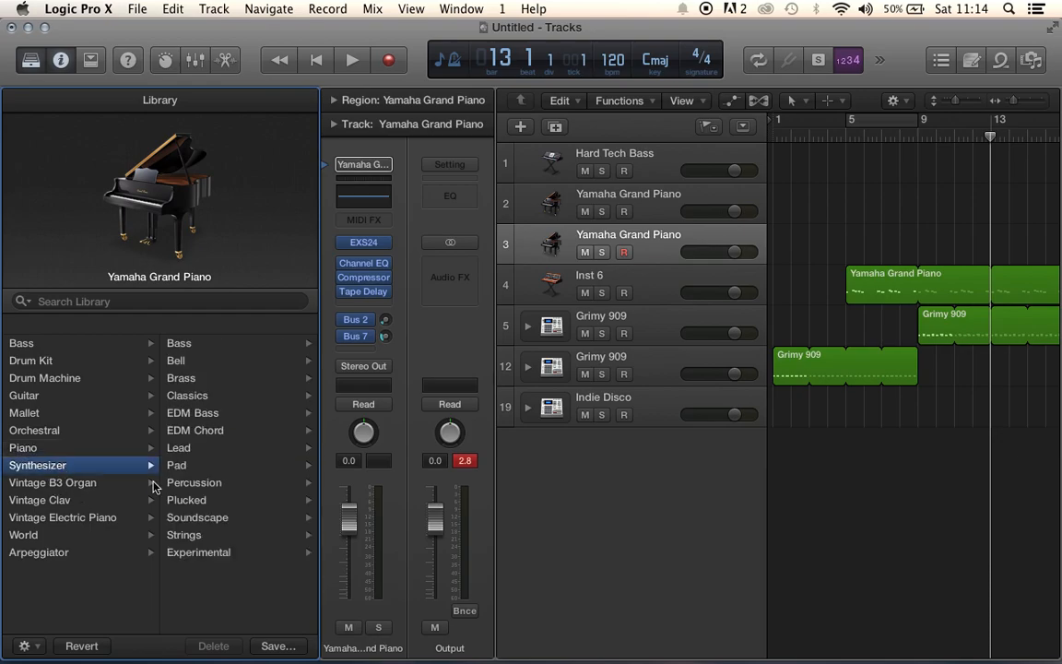
{"action": "left_click", "coordinate": [187, 471]}
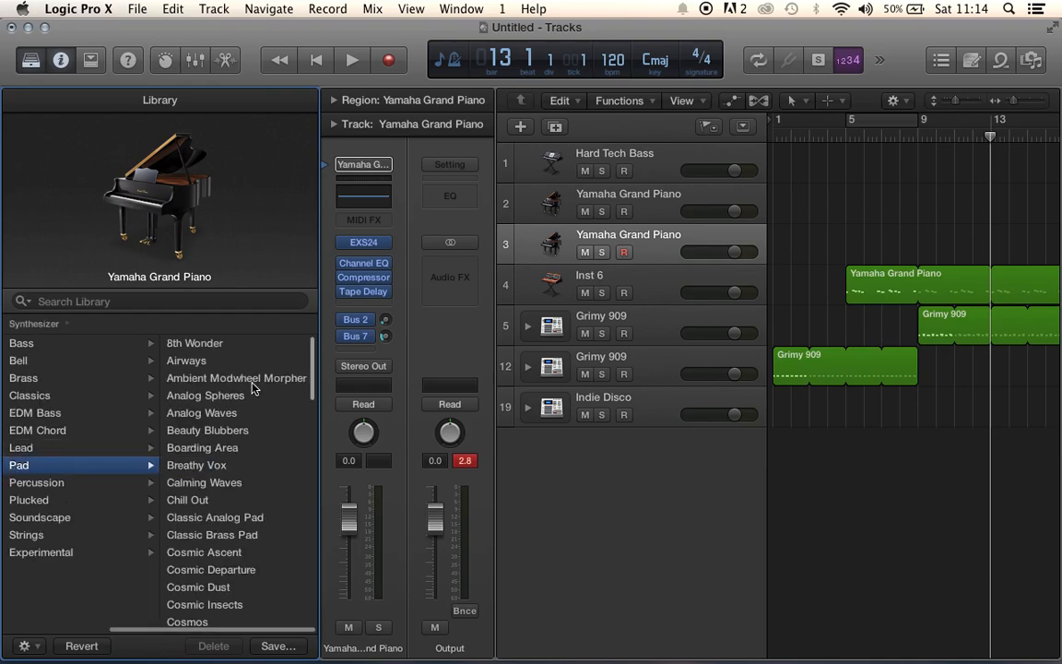
{"action": "left_click", "coordinate": [240, 520]}
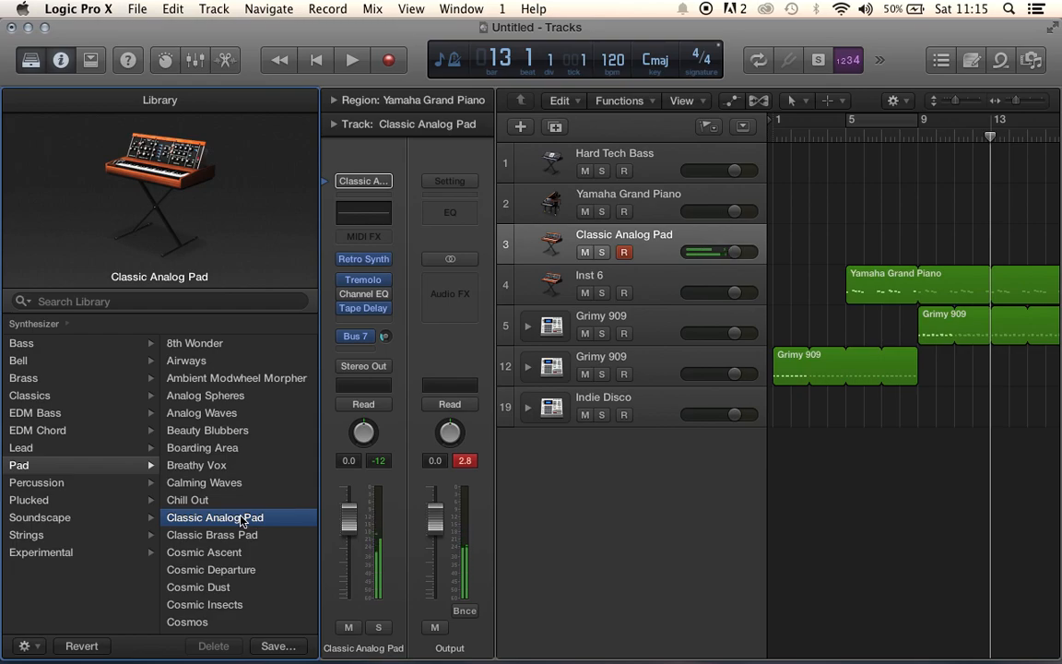
- Start playback from bar 5 and record a Classic Analog Pad part from bar 13 to bar 17
{"action": "left_click", "coordinate": [850, 138]}
{"action": "key", "text": "space"}
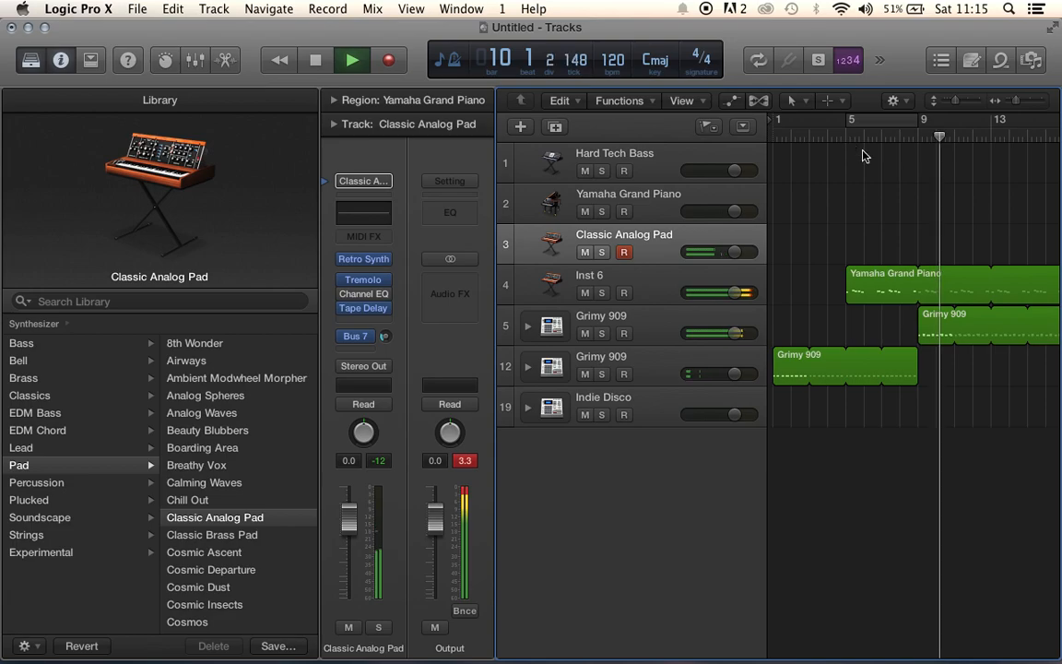
{"action": "left_click", "coordinate": [388, 61]}
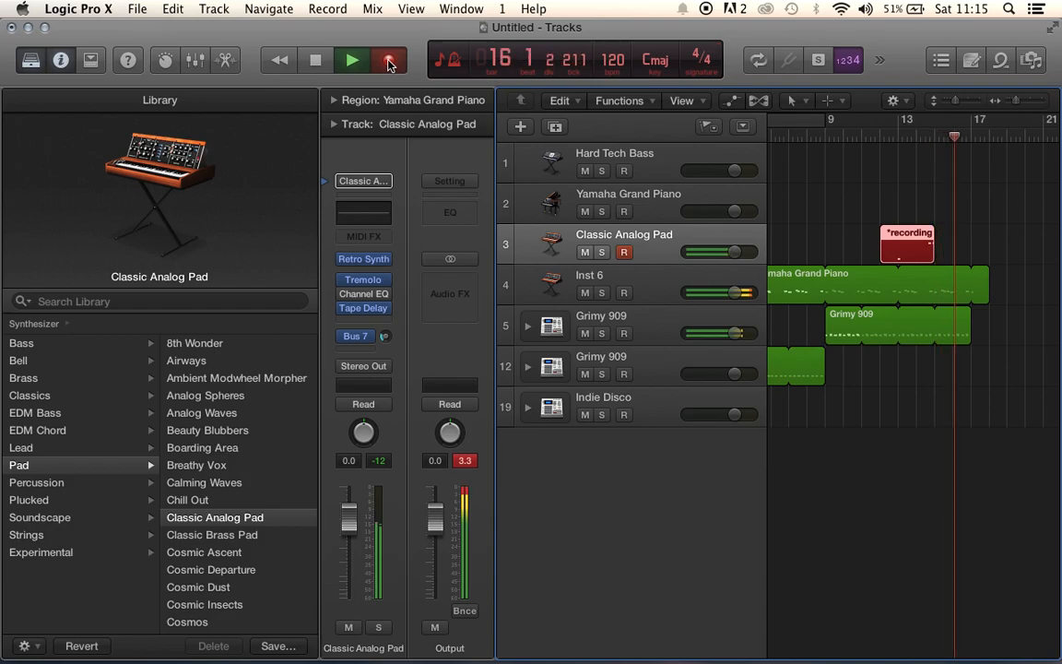
{"action": "key", "text": "space"}
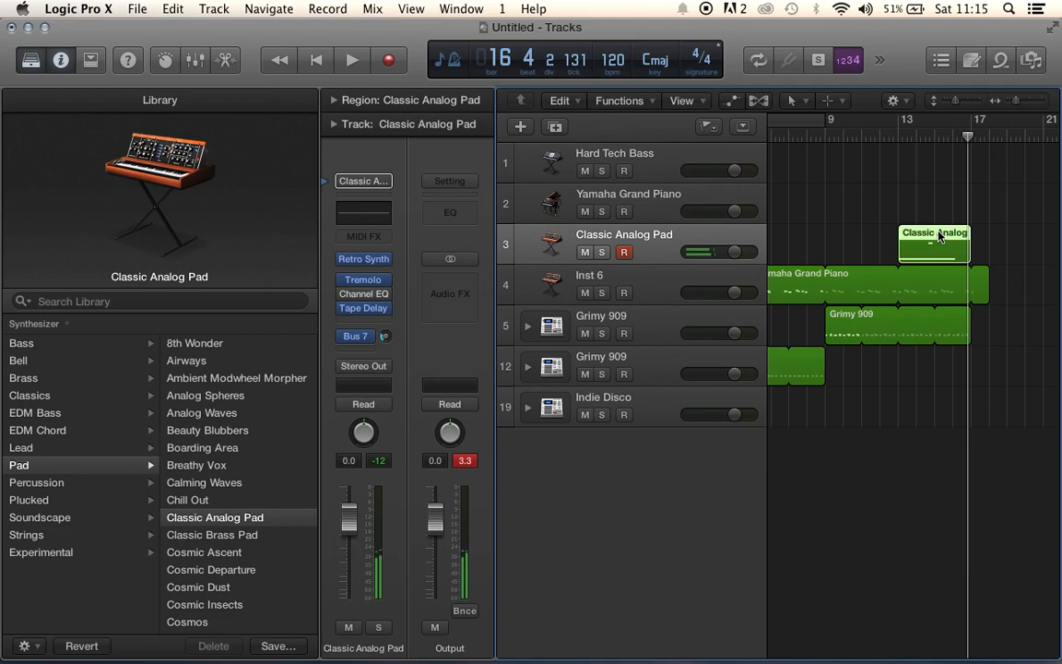
- Listen to the recorded Classic Analog Pad region from around bar 13
{"action": "left_click", "coordinate": [899, 139]}
{"action": "key", "text": "space"}
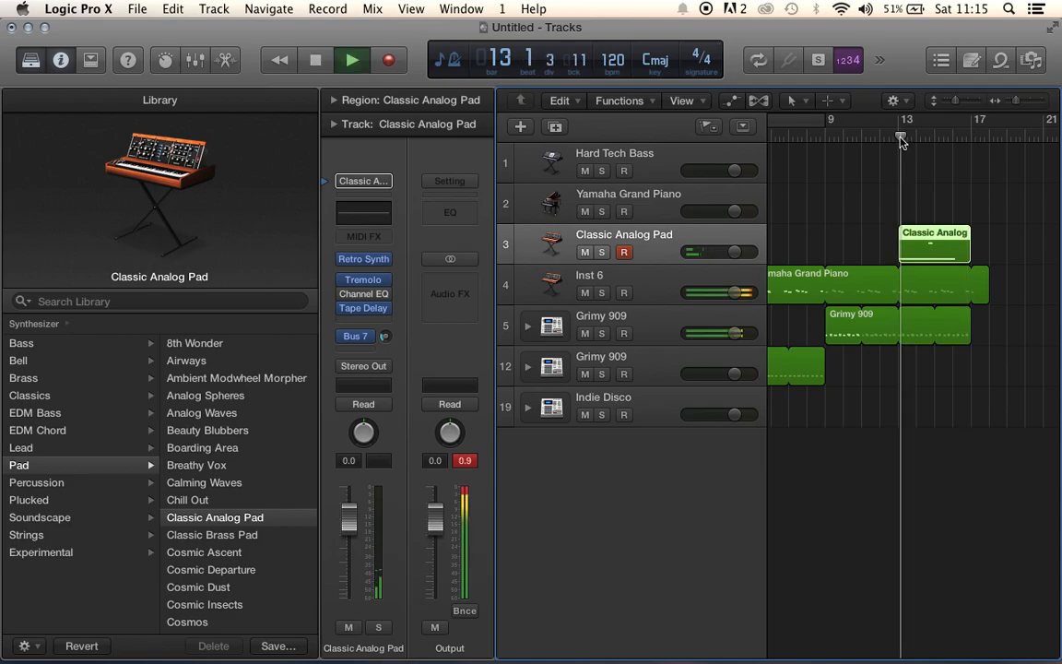
{"action": "left_click", "coordinate": [889, 138]}
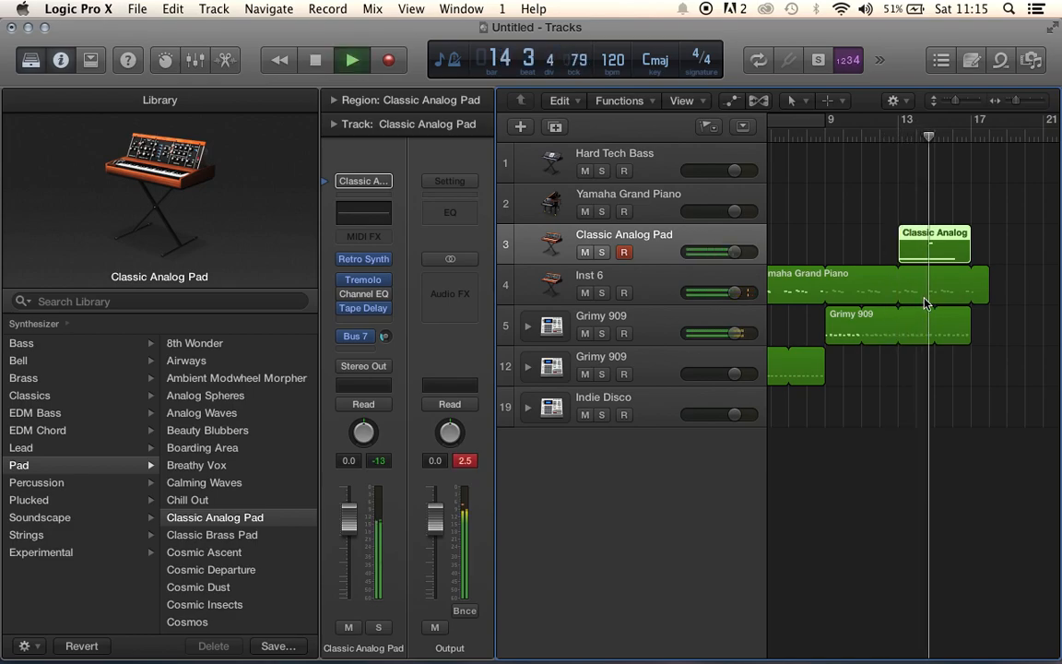
{"action": "key", "text": "space"}
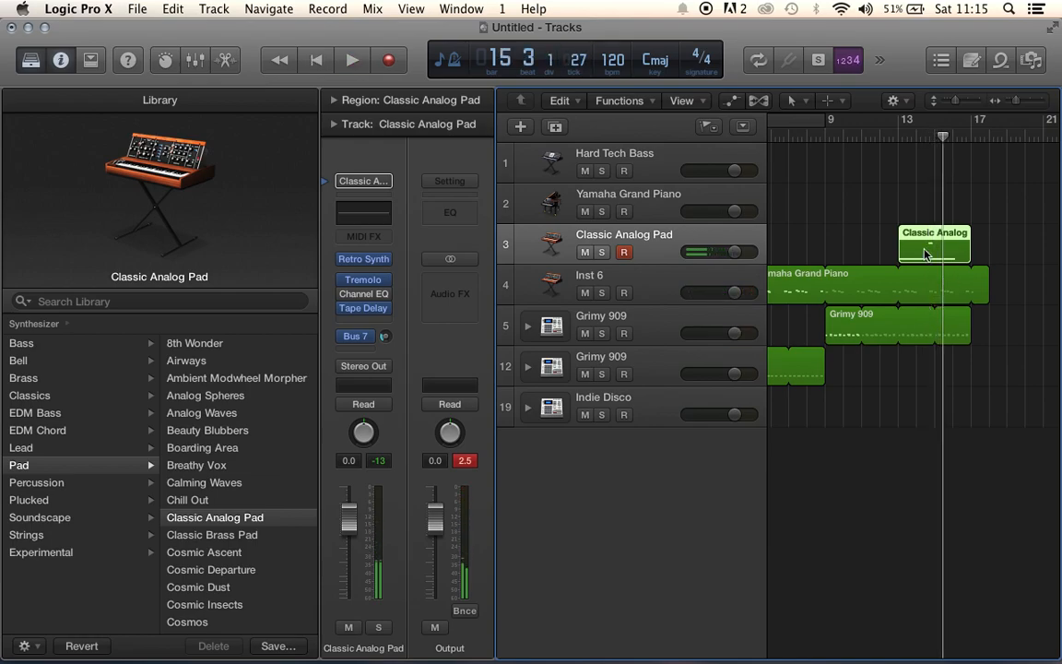
- Quantize the recorded Classic Analog Pad notes to 1/16 Note in the Piano Roll, and close the editor and the Library
{"action": "key", "text": "p"}
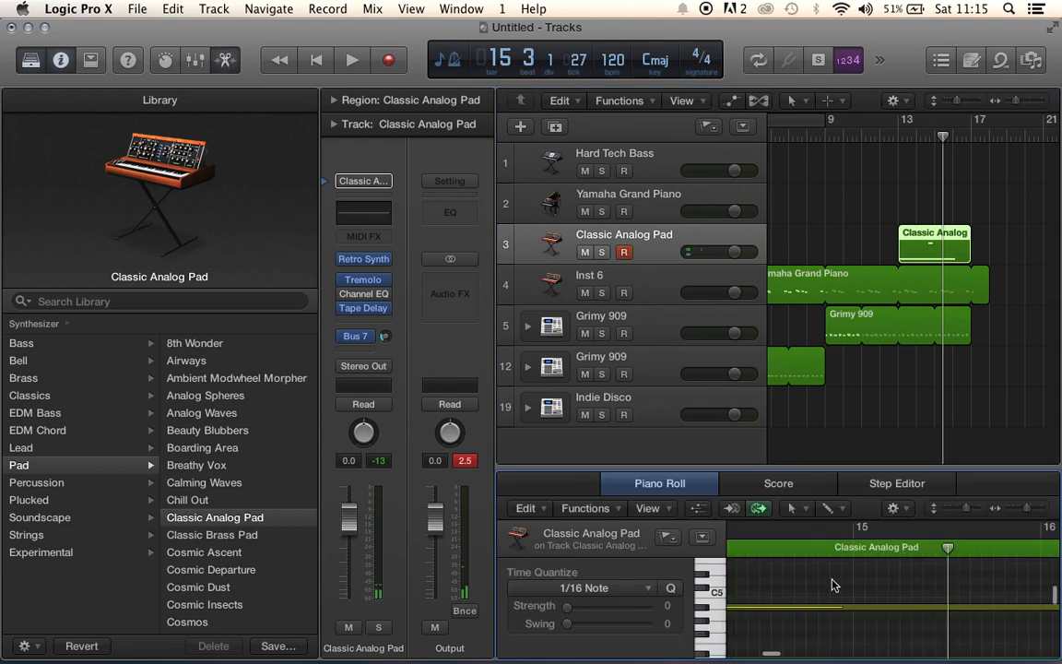
{"action": "key", "text": "super+Left"}
{"action": "key", "text": "super+Left"}
{"action": "key", "text": "super+Left"}
{"action": "key", "text": "super+Left"}
{"action": "key", "text": "super+Left"}
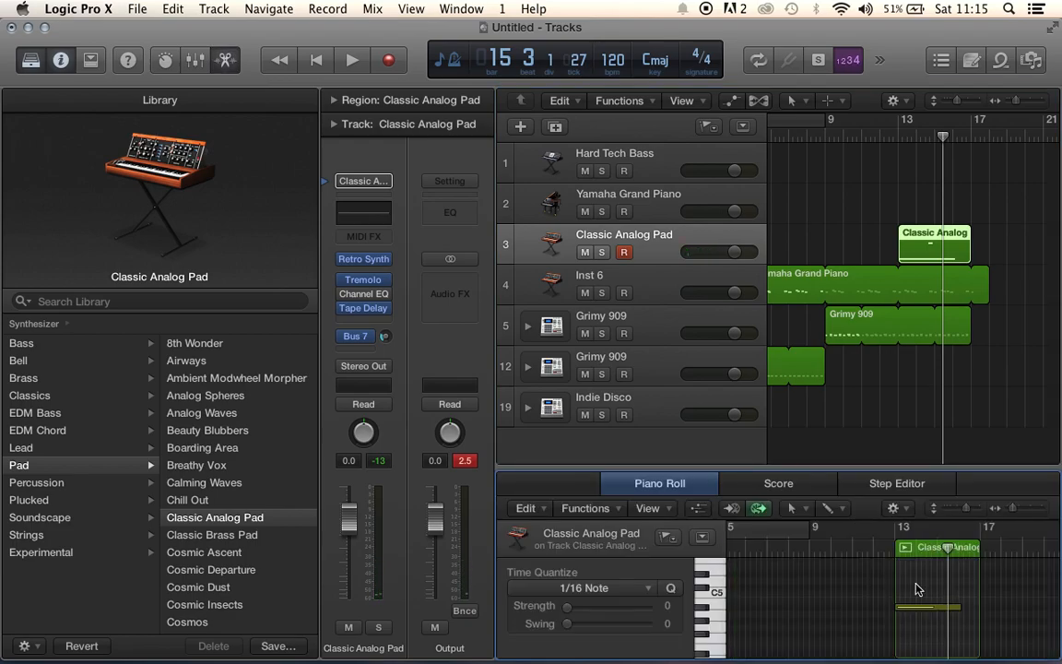
{"action": "scroll", "coordinate": [918, 590], "scroll_direction": "up", "scroll_amount": 5}
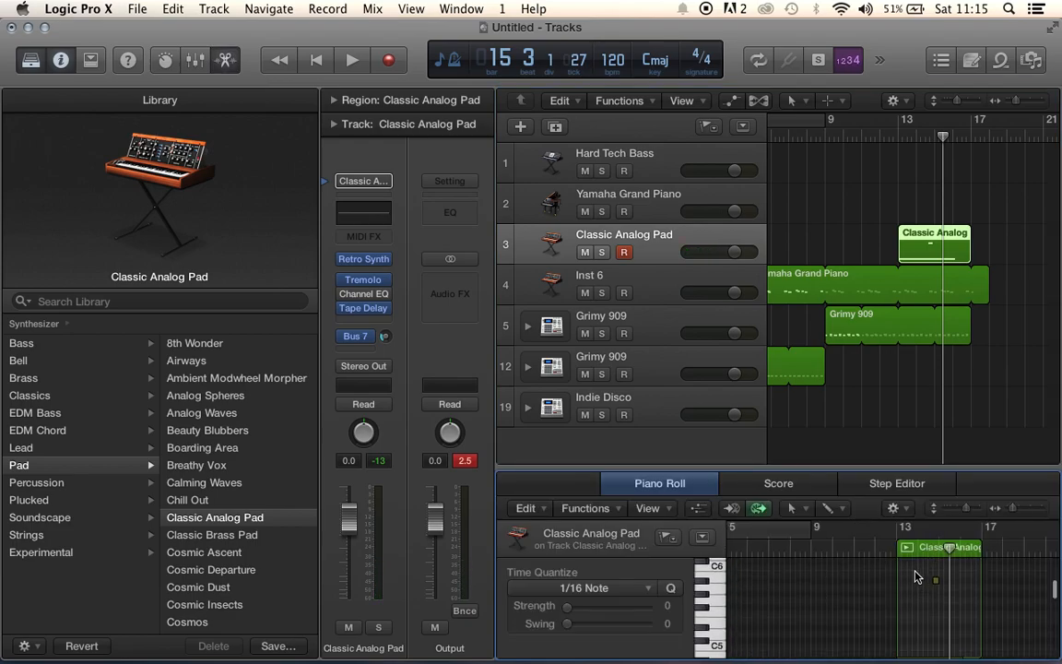
{"action": "left_click_drag", "start_coordinate": [932, 599], "coordinate": [944, 660]}
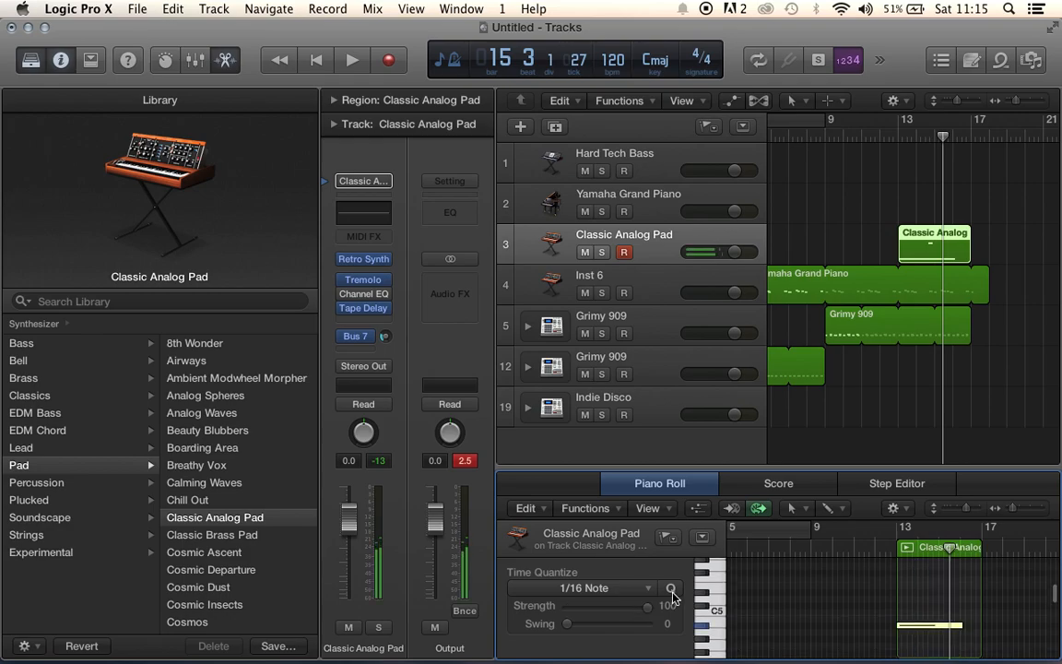
{"action": "left_click", "coordinate": [891, 573]}
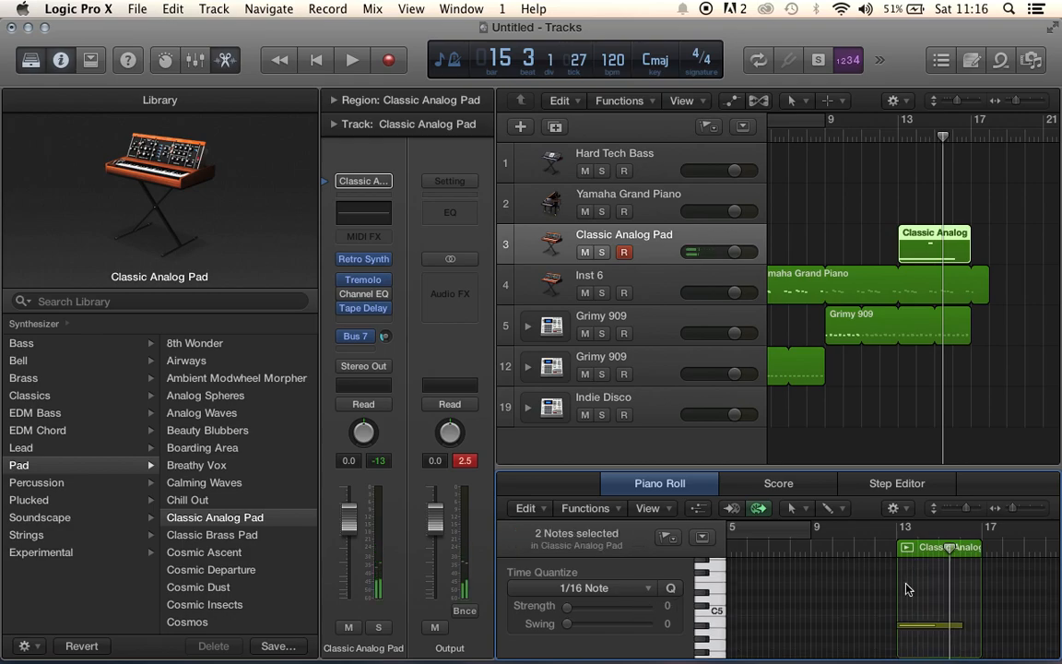
{"action": "left_click", "coordinate": [227, 60]}
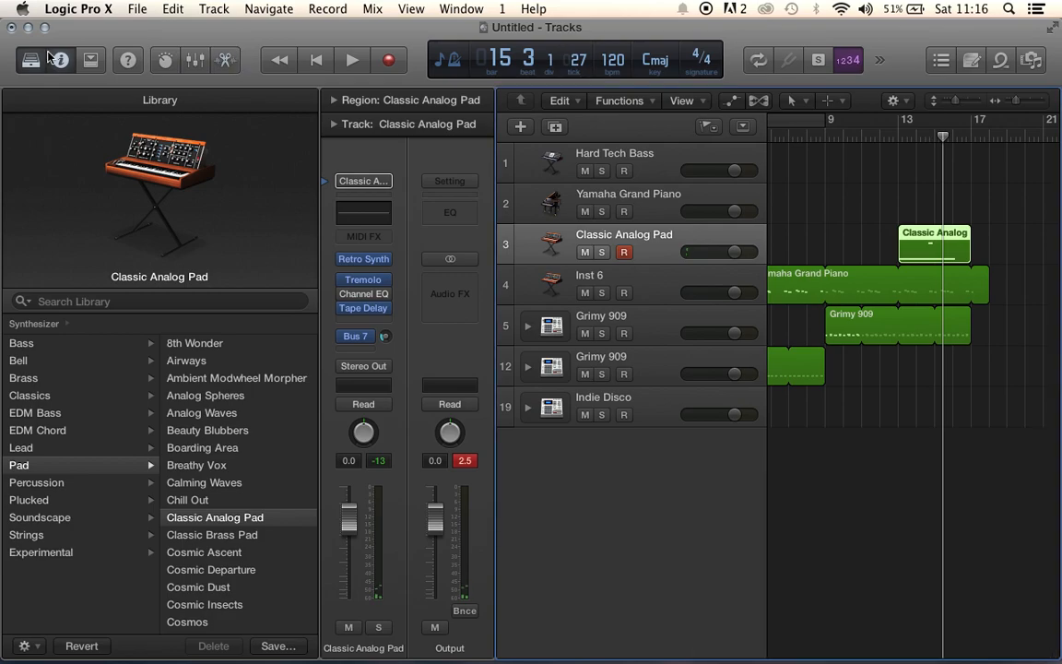
{"action": "left_click", "coordinate": [33, 61]}
- Play from bar 1 and move the Grimy 909 region on track 12 up to track 5, keeping its start at bar 1
{"action": "scroll", "coordinate": [608, 296], "scroll_direction": "left", "scroll_amount": 5}
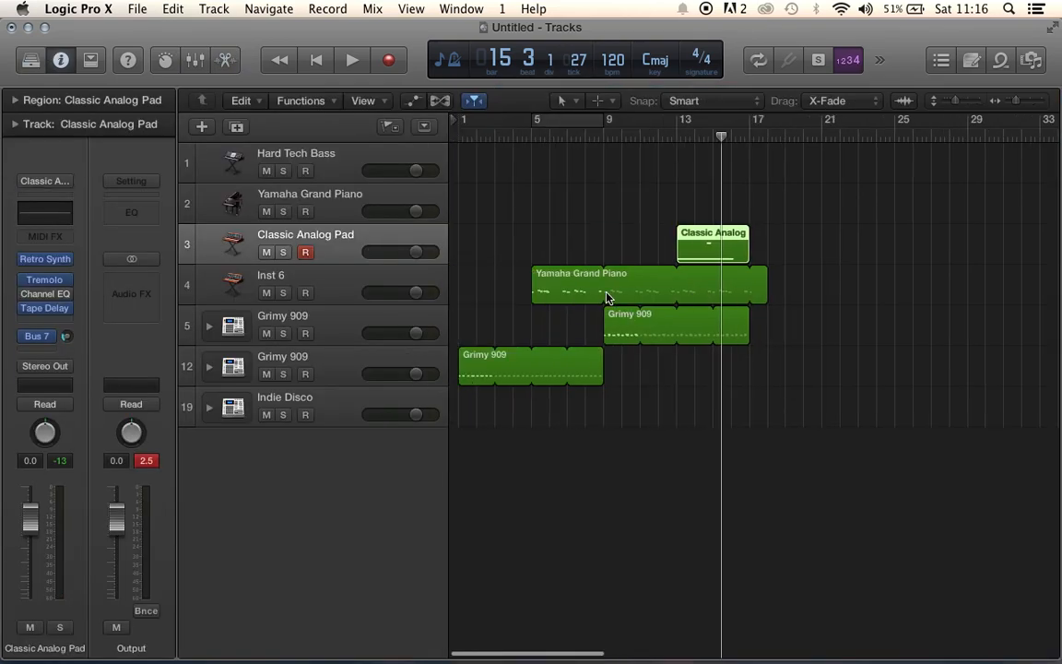
{"action": "left_click", "coordinate": [455, 137]}
{"action": "key", "text": "space"}
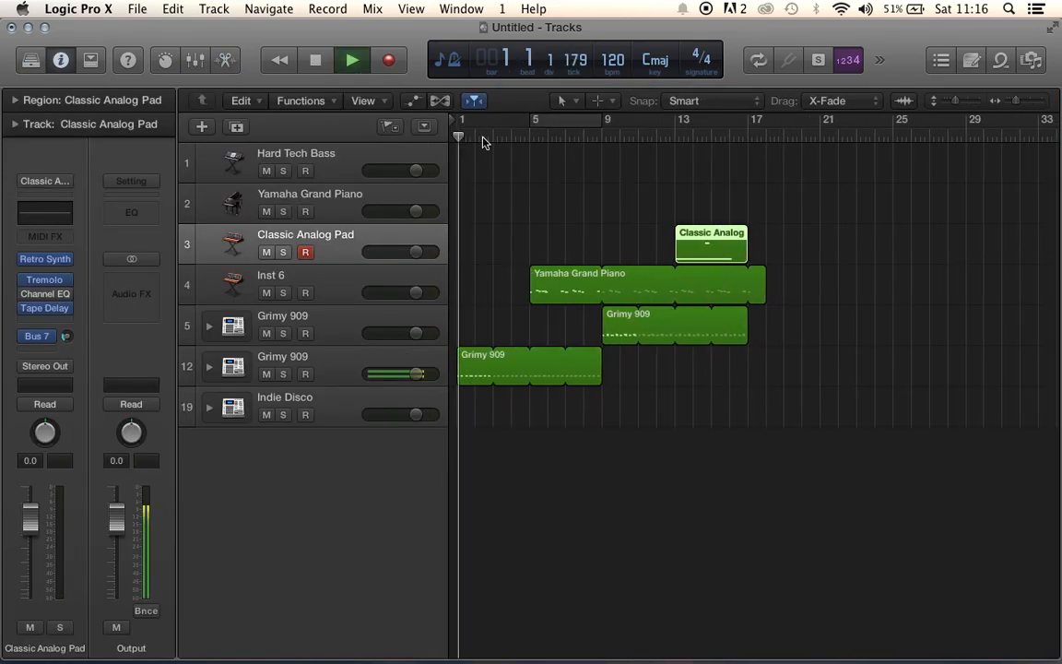
{"action": "left_click_drag", "start_coordinate": [486, 362], "coordinate": [486, 325]}
{"action": "left_click", "coordinate": [489, 375]}
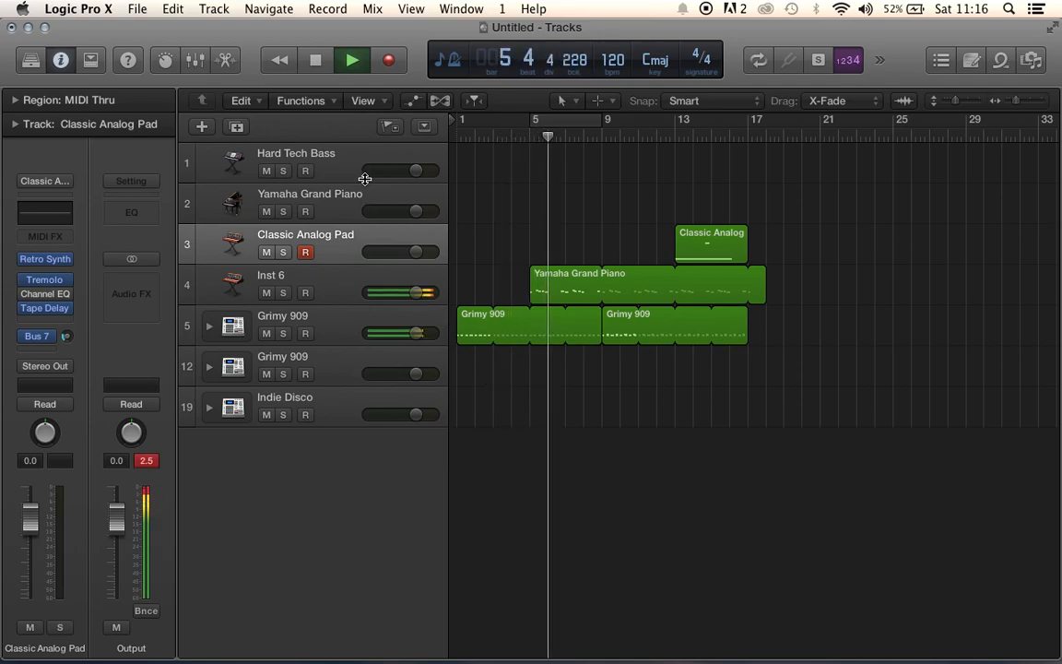
- Stop playback, show track automation and set the Inst 6 automation lane to Volume
{"action": "key", "text": "space"}
{"action": "key", "text": "a"}
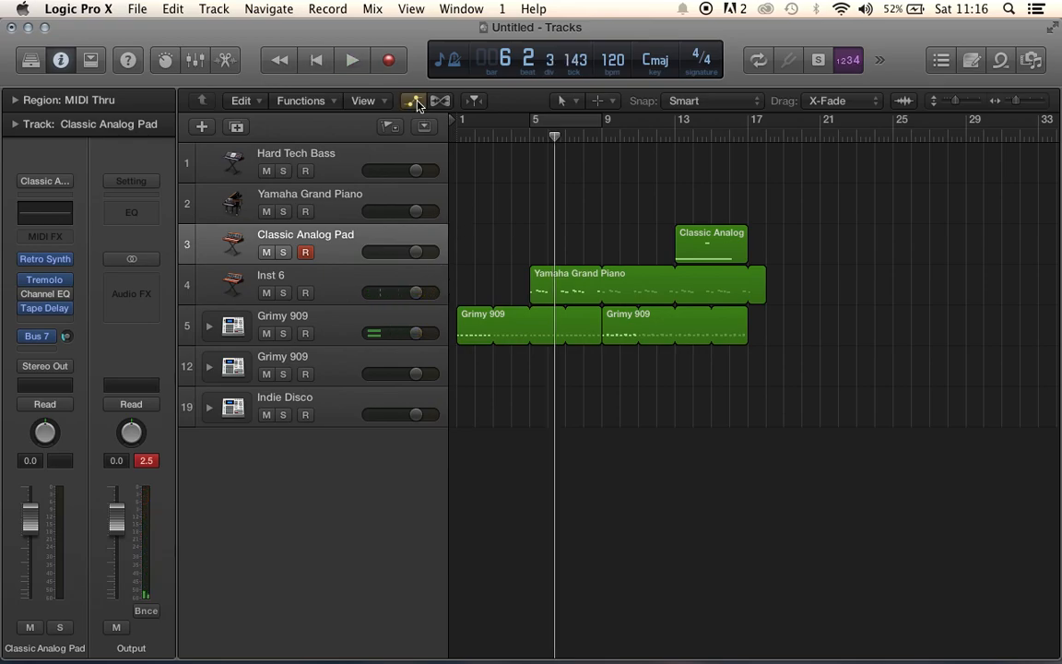
{"action": "left_click", "coordinate": [364, 354]}
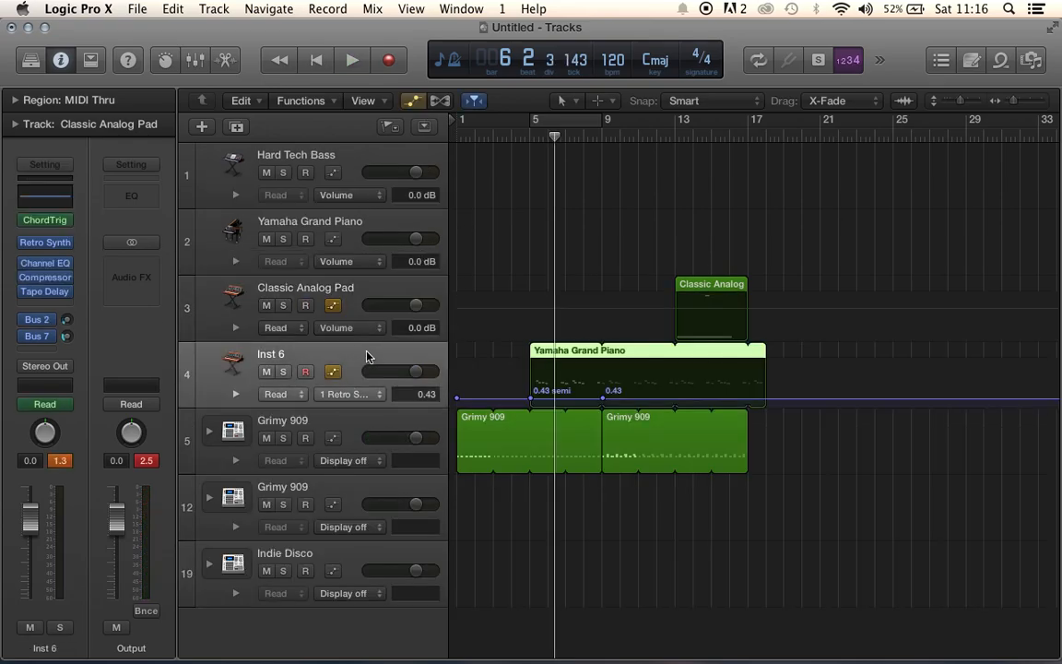
{"action": "left_click", "coordinate": [367, 395]}
{"action": "mouse_move", "coordinate": [417, 447]}
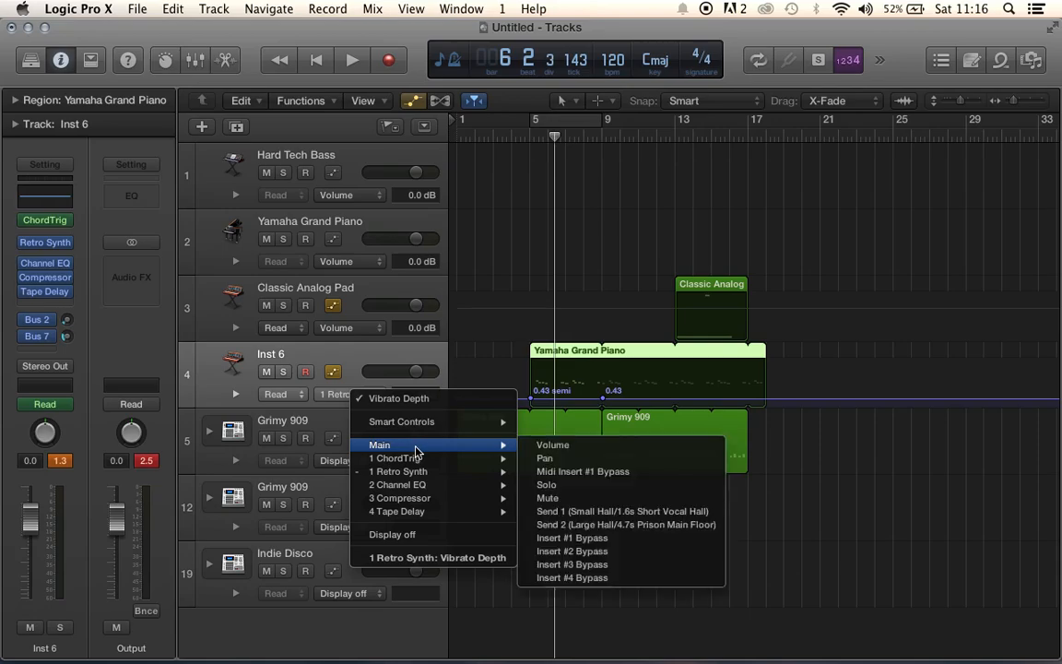
{"action": "left_click", "coordinate": [503, 442]}
{"action": "left_click", "coordinate": [533, 381]}
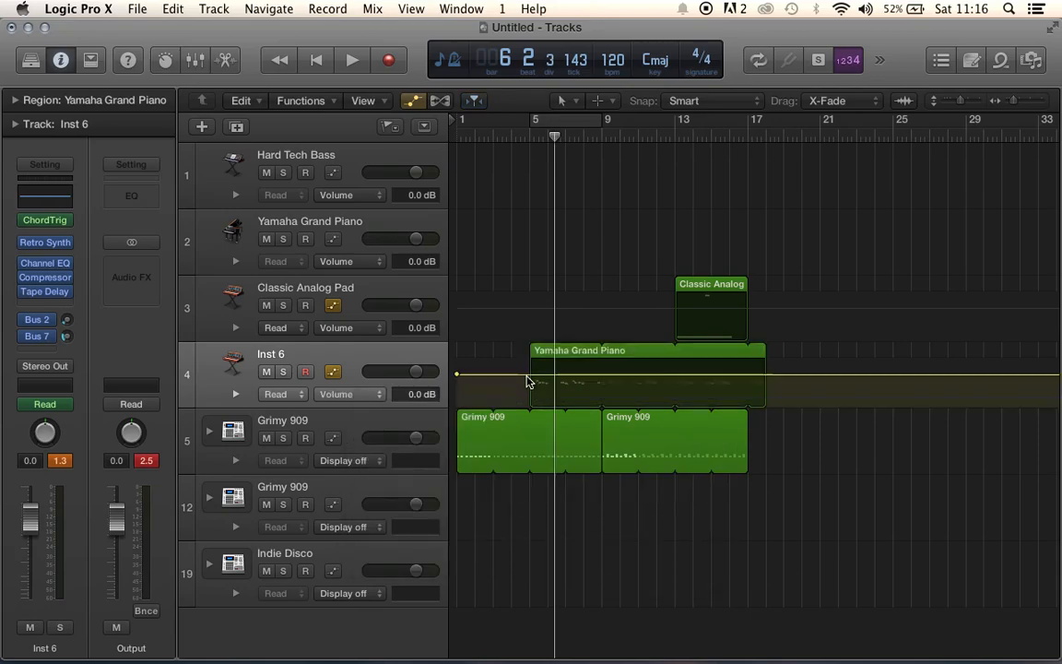
- Add Inst 6 volume automation points: 0.0 dB just before bar 5, -8.7 dB at bar 5 and -0.1 dB at about bar 9
{"action": "left_click", "coordinate": [525, 375]}
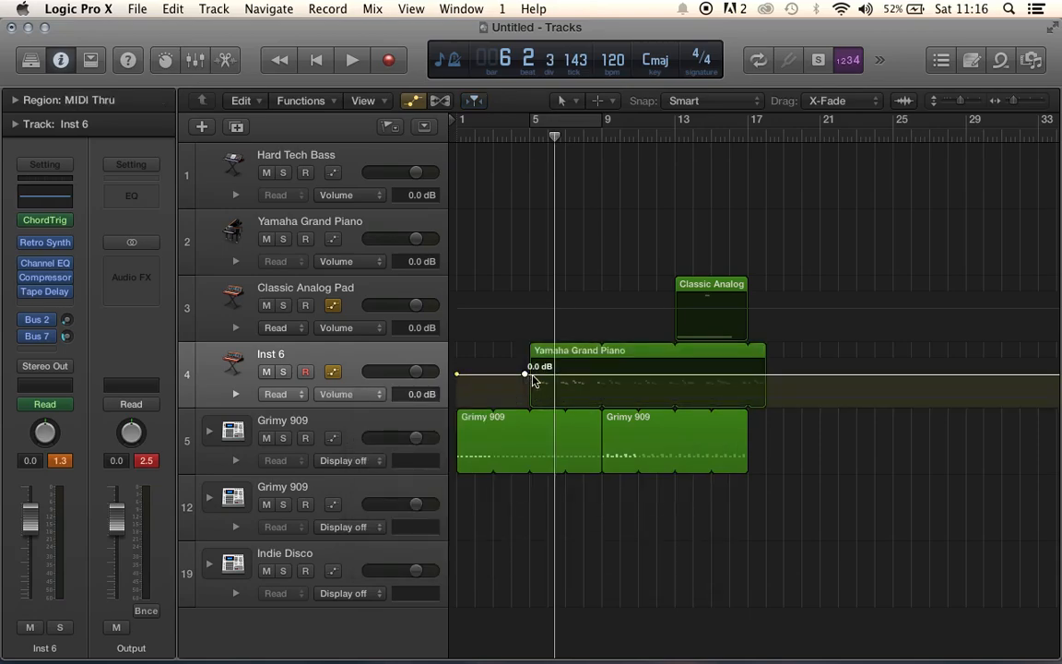
{"action": "left_click_drag", "start_coordinate": [530, 375], "coordinate": [531, 387]}
{"action": "left_click_drag", "start_coordinate": [600, 386], "coordinate": [600, 378]}
{"action": "left_click_drag", "start_coordinate": [601, 373], "coordinate": [601, 374]}
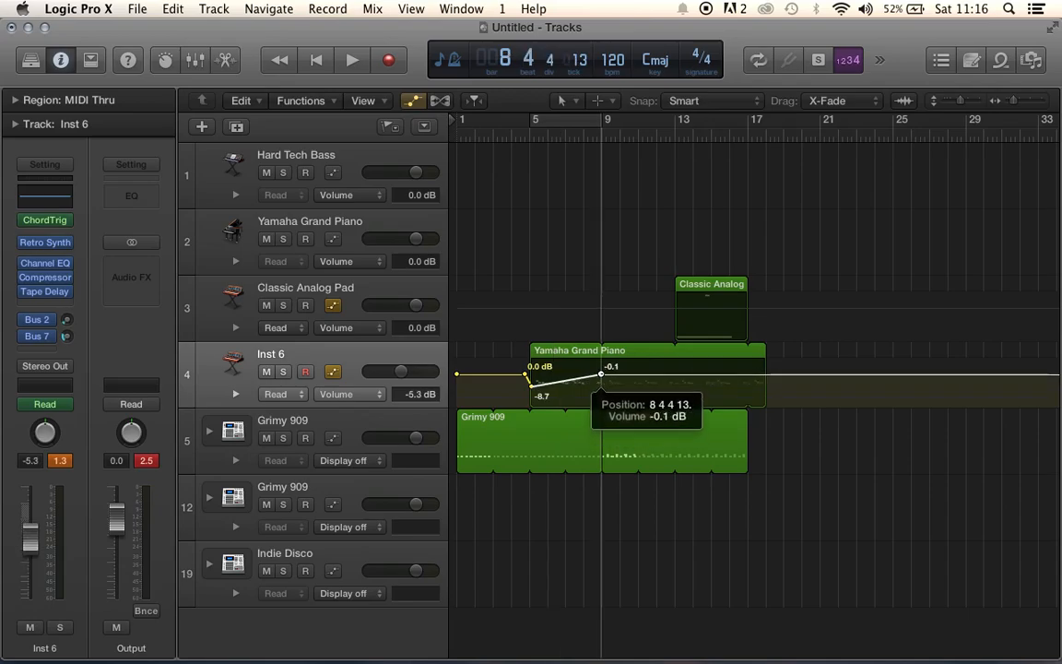
- Play from bar 5, lower Inst 6's volume point at bar 5 to about -18.2 dB, replay the fade-in and hide the automation
{"action": "left_click", "coordinate": [529, 138]}
{"action": "key", "text": "space"}
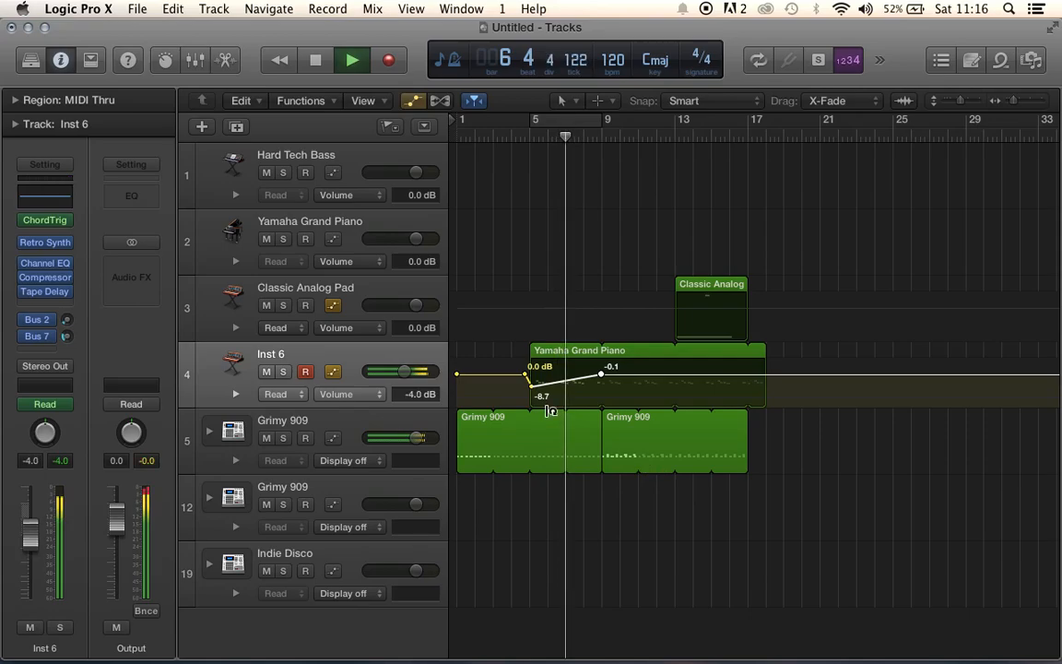
{"action": "left_click_drag", "start_coordinate": [529, 385], "coordinate": [531, 395]}
{"action": "left_click", "coordinate": [507, 137]}
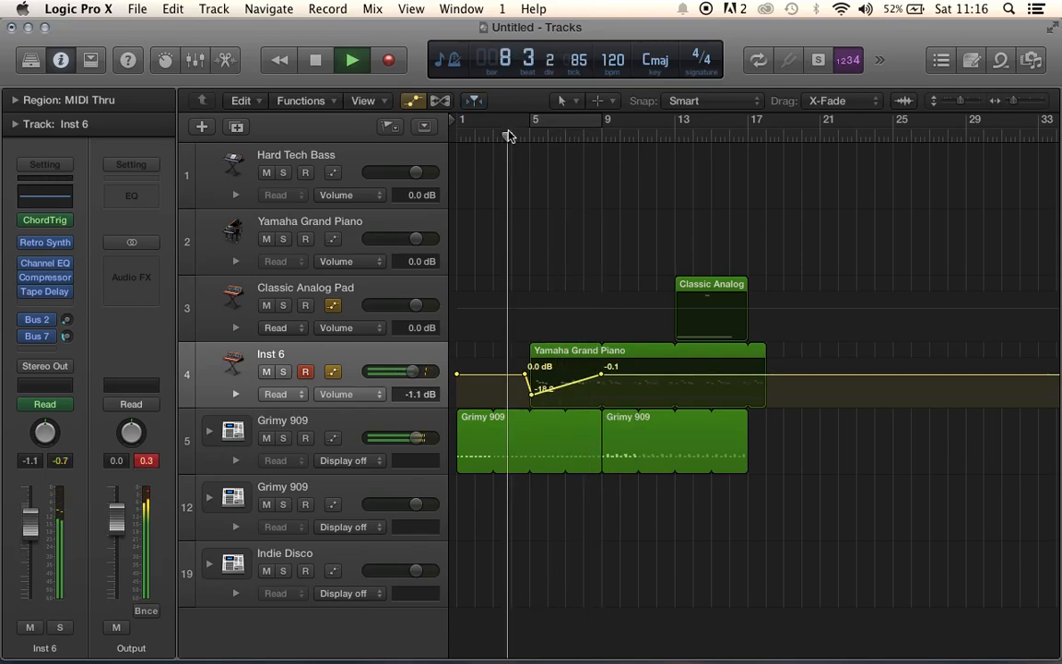
{"action": "left_click", "coordinate": [415, 103]}
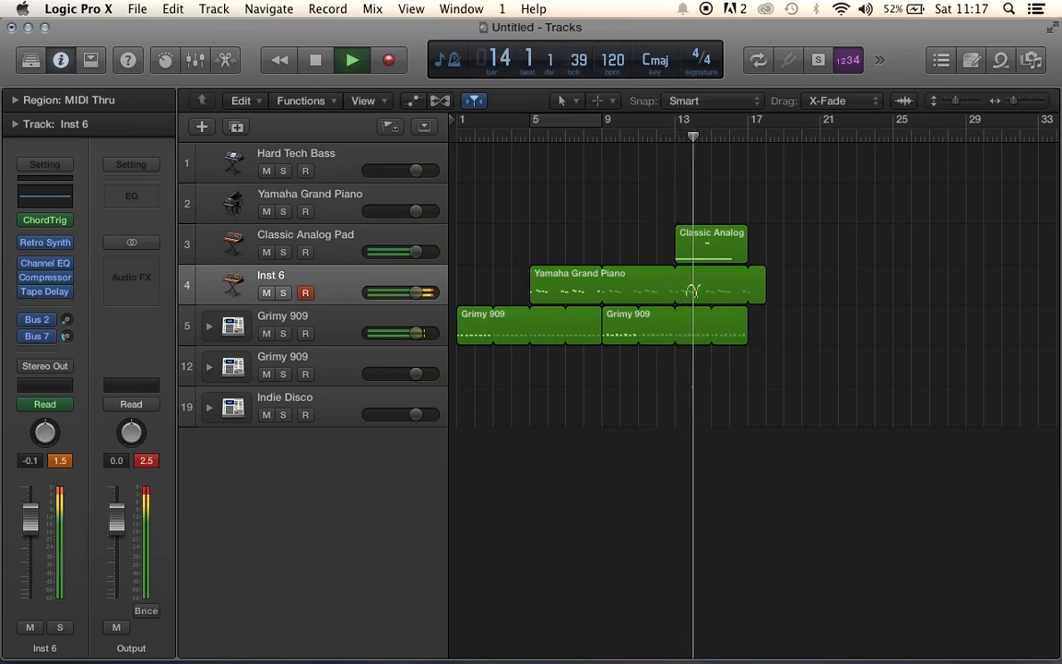
- Lower the Classic Analog Pad track volume and extend the second Grimy 909 loop to bar 23 and the Yamaha Grand Piano loop past bar 24
{"action": "left_click_drag", "start_coordinate": [427, 254], "coordinate": [392, 254]}
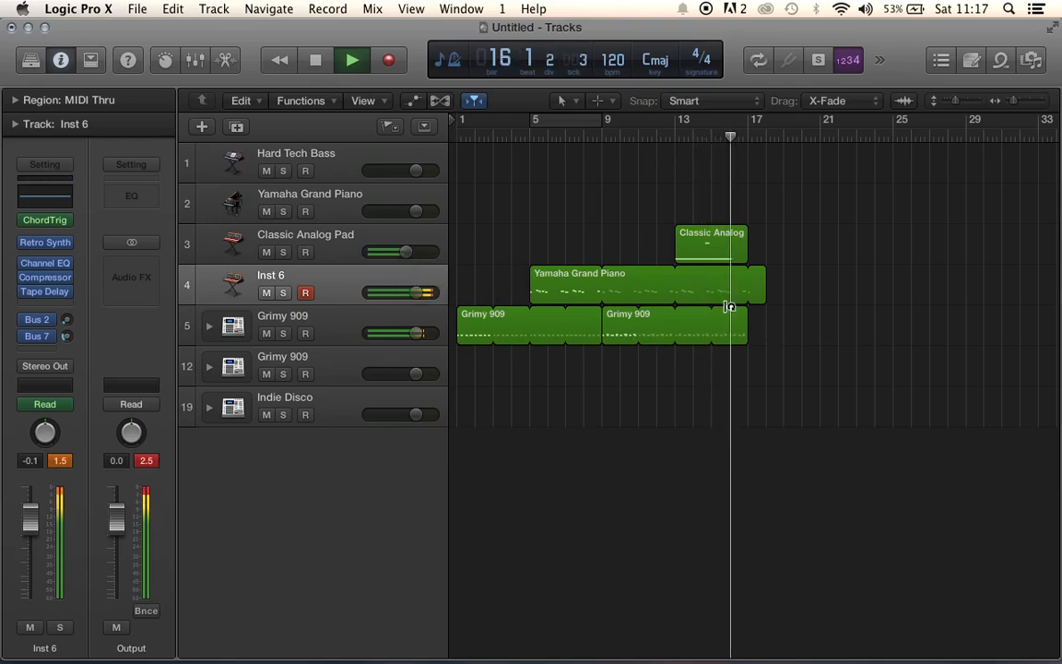
{"action": "left_click_drag", "start_coordinate": [749, 315], "coordinate": [855, 323]}
{"action": "left_click_drag", "start_coordinate": [762, 276], "coordinate": [884, 291]}
{"action": "left_click", "coordinate": [862, 377]}
{"action": "key", "text": "space"}
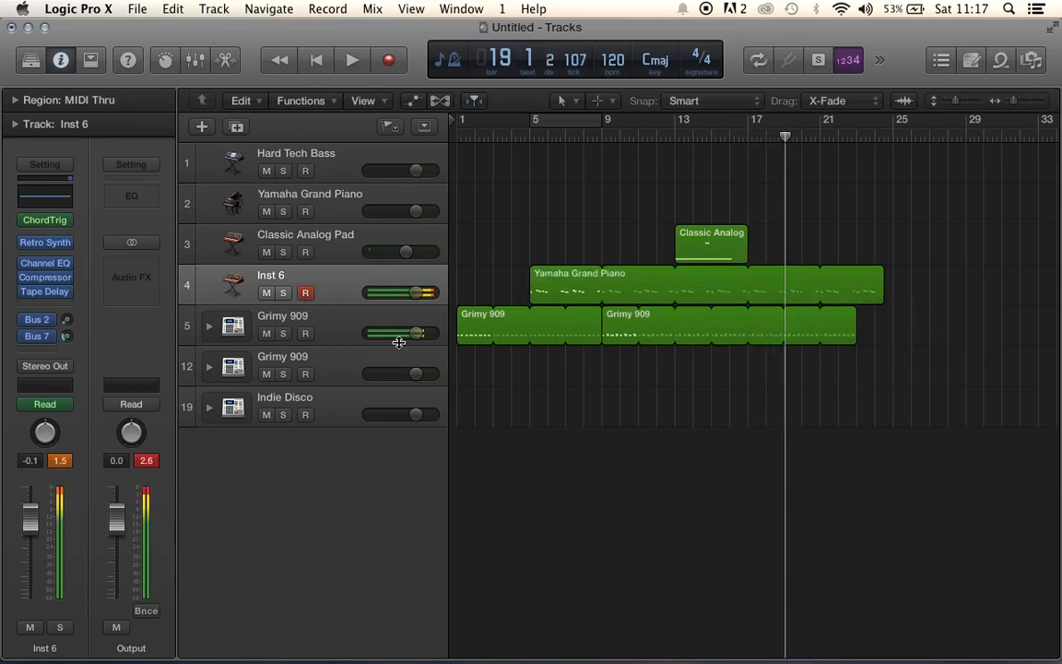
- Duplicate the Indie Disco track and load the Epic Electro drum machine patch from the Library on the new track
{"action": "left_click", "coordinate": [347, 319]}
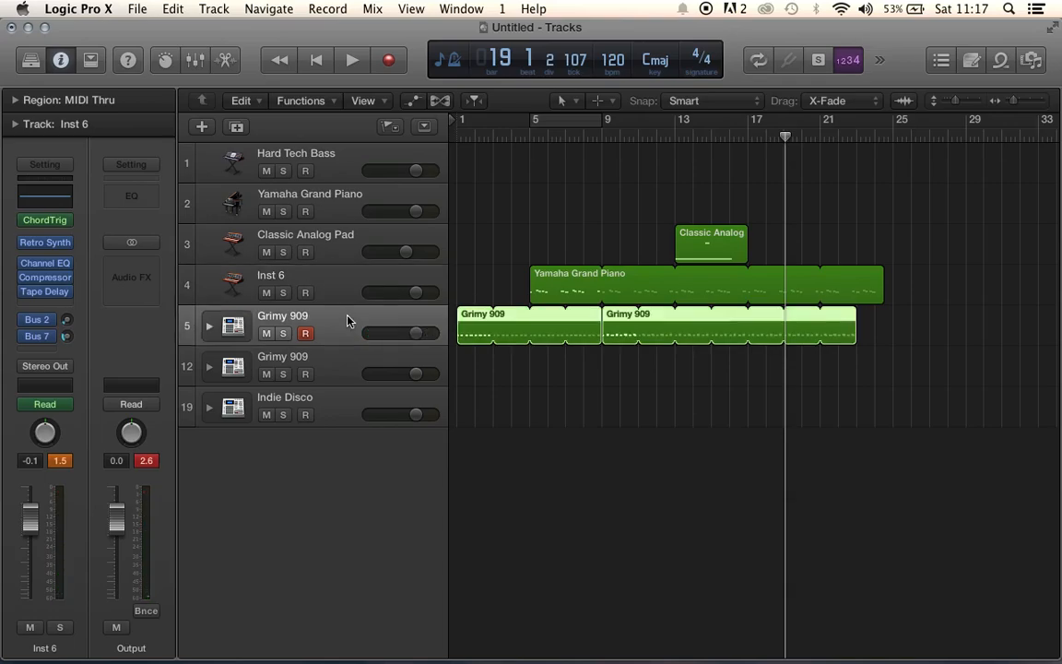
{"action": "left_click", "coordinate": [341, 423]}
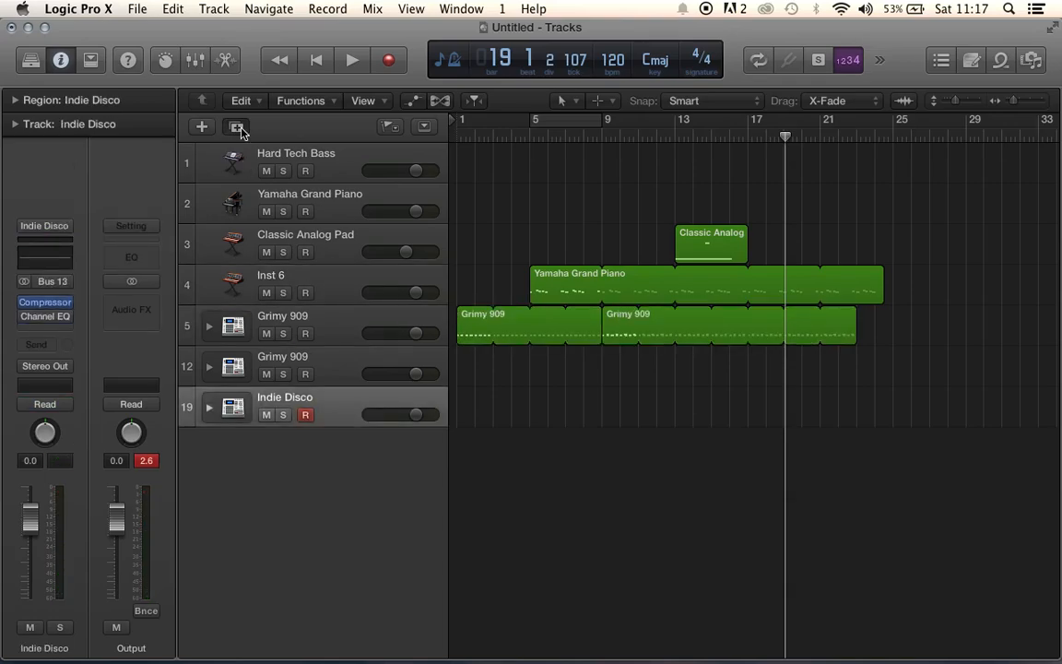
{"action": "left_click", "coordinate": [238, 128]}
{"action": "left_click", "coordinate": [55, 61]}
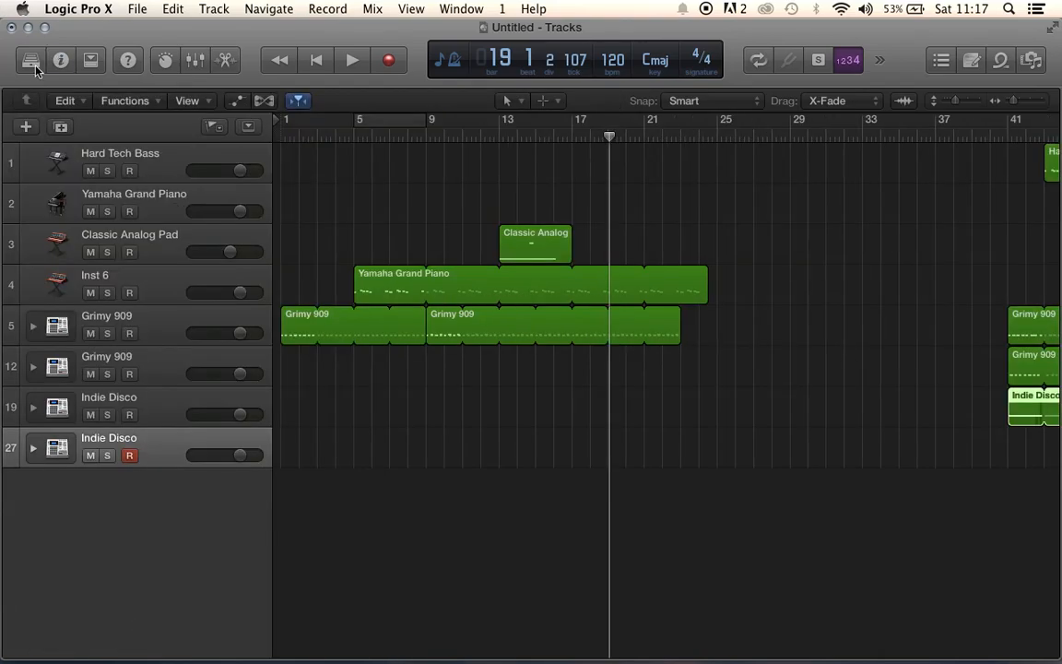
{"action": "left_click", "coordinate": [30, 61]}
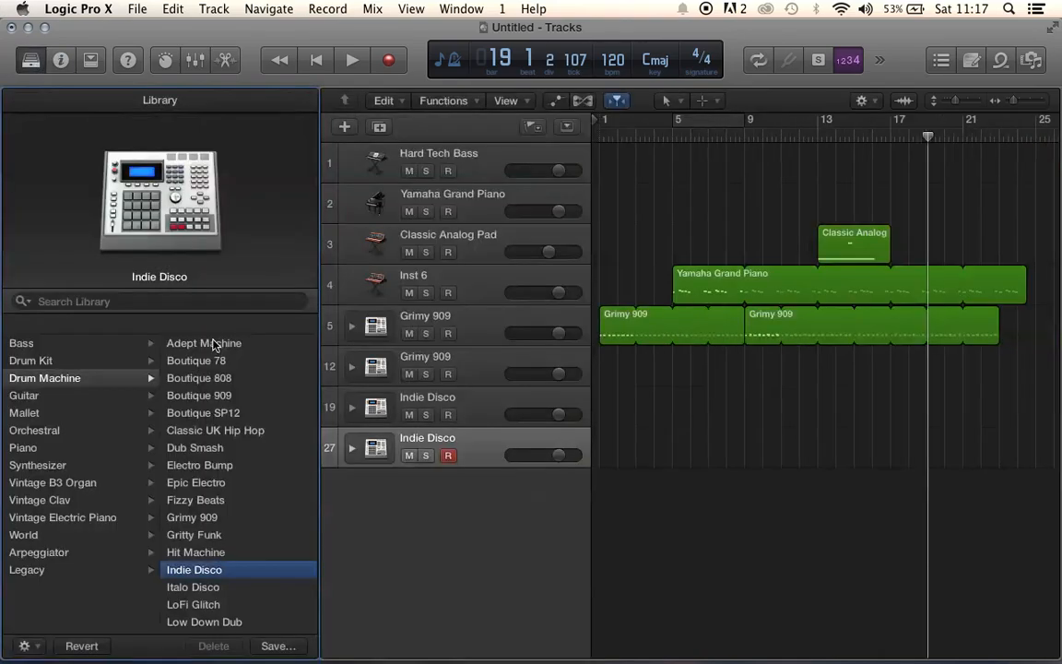
{"action": "left_click", "coordinate": [207, 483]}
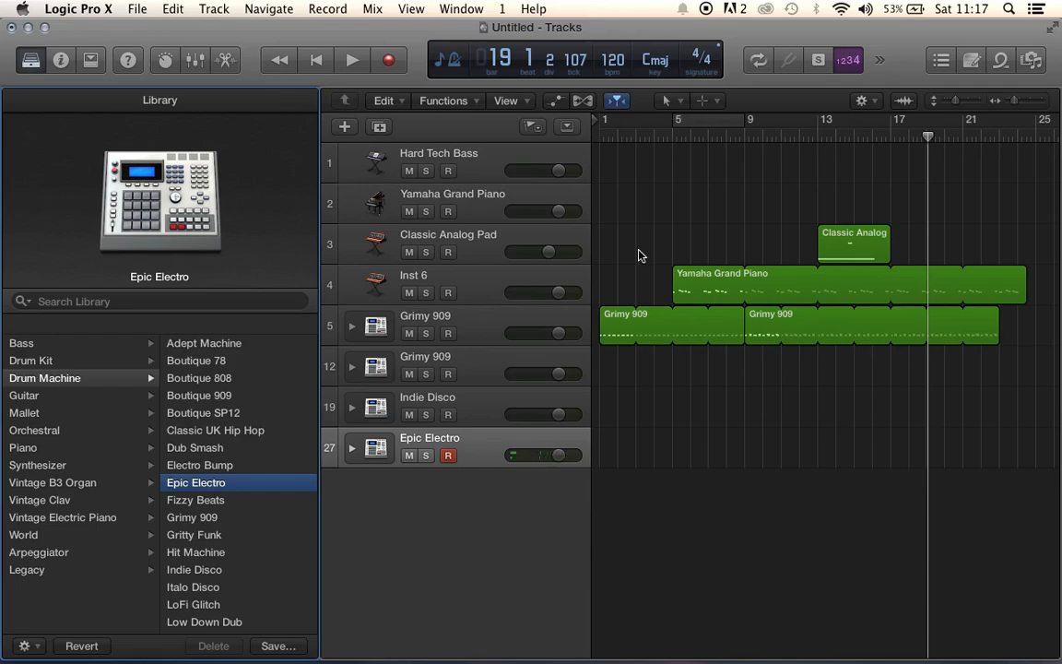
- Play the arrangement from bar 13 to audition the Epic Electro sounds against it
{"action": "left_click", "coordinate": [747, 138]}
{"action": "left_click", "coordinate": [814, 137]}
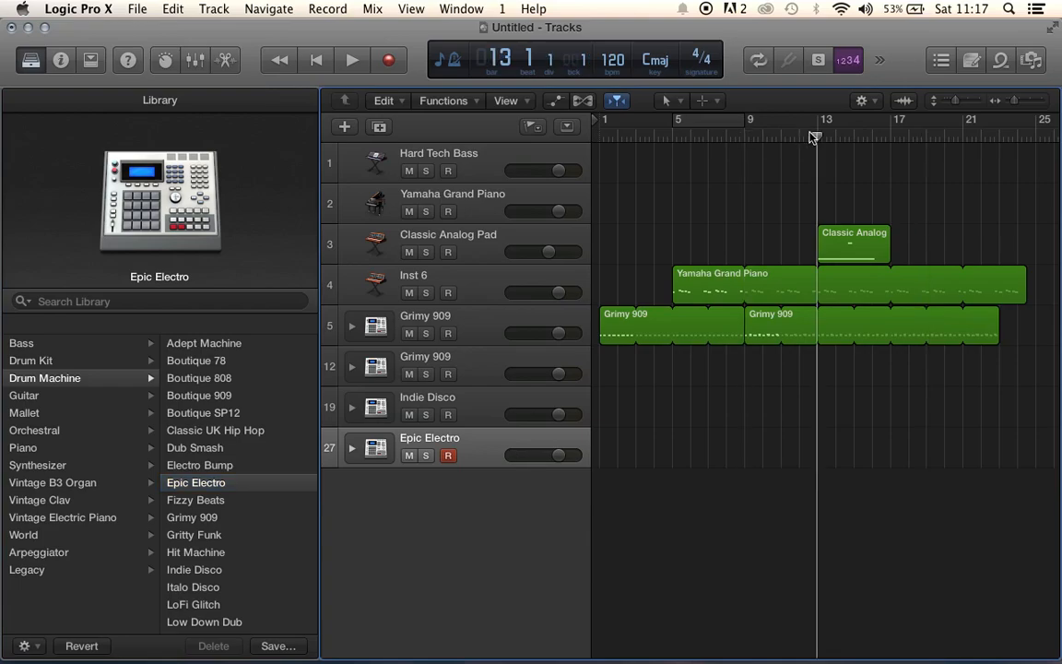
{"action": "key", "text": "space"}
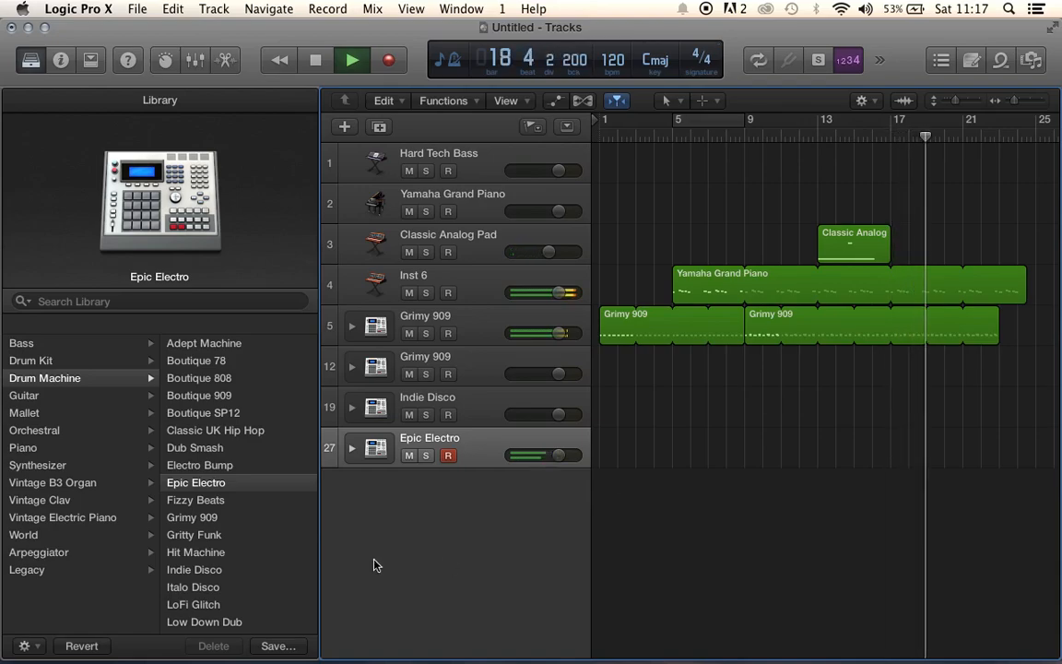
- Replace the Epic Electro patch on track 27 with the Synth Box drum machine and stop playback
{"action": "scroll", "coordinate": [300, 564], "scroll_direction": "down", "scroll_amount": 5}
{"action": "scroll", "coordinate": [300, 565], "scroll_direction": "down", "scroll_amount": 5}
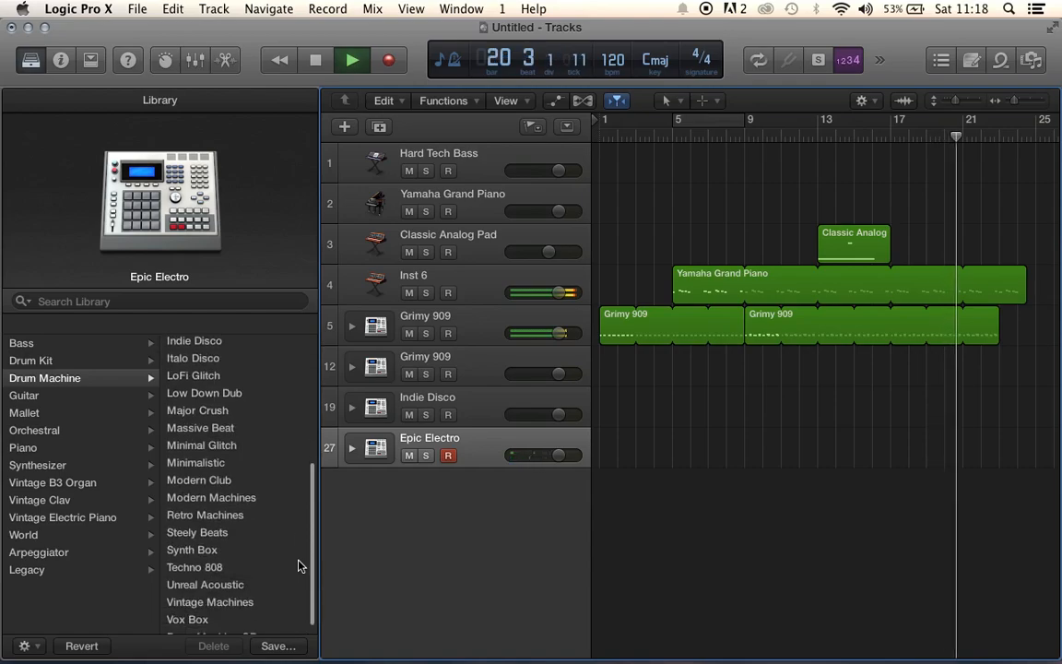
{"action": "left_click", "coordinate": [213, 552]}
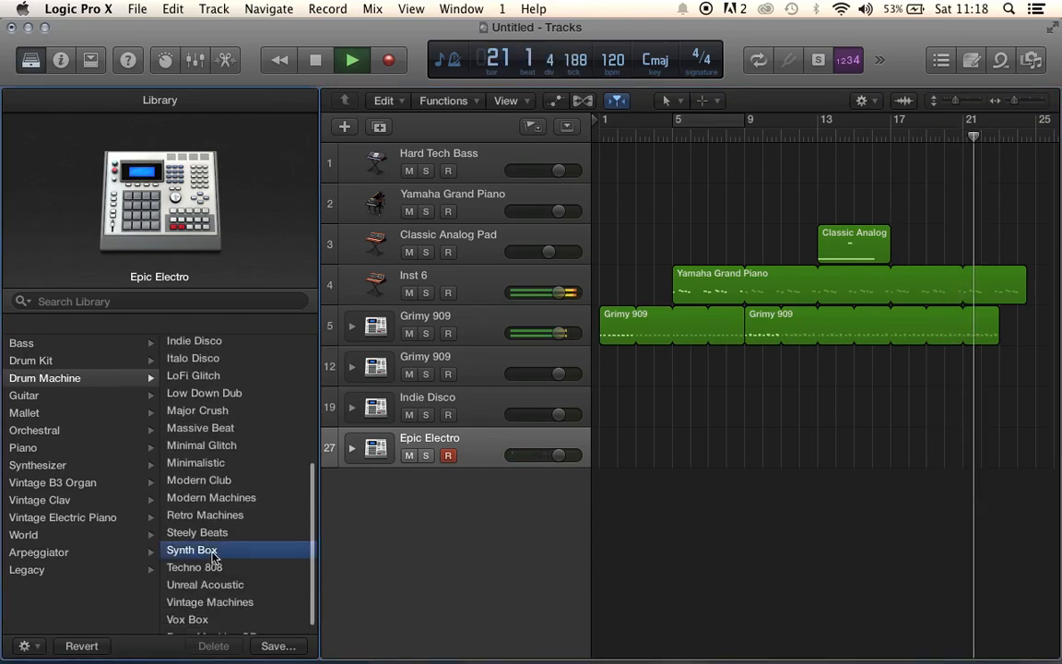
{"action": "key", "text": "space"}
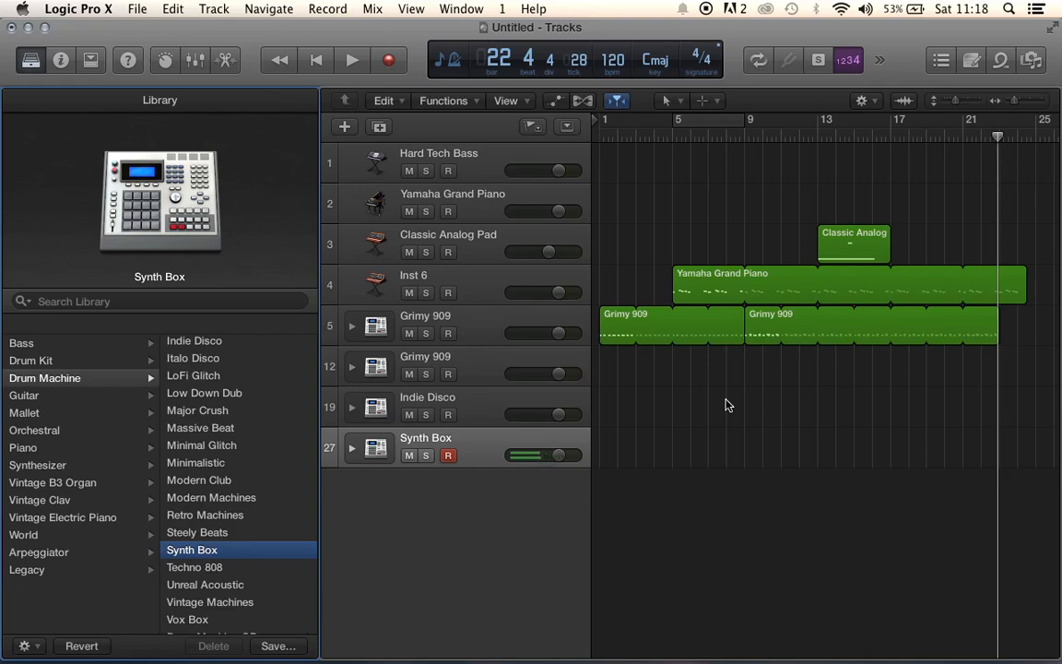
- Play the arrangement from bar 13 to audition the Synth Box sounds against it
{"action": "left_click", "coordinate": [821, 133]}
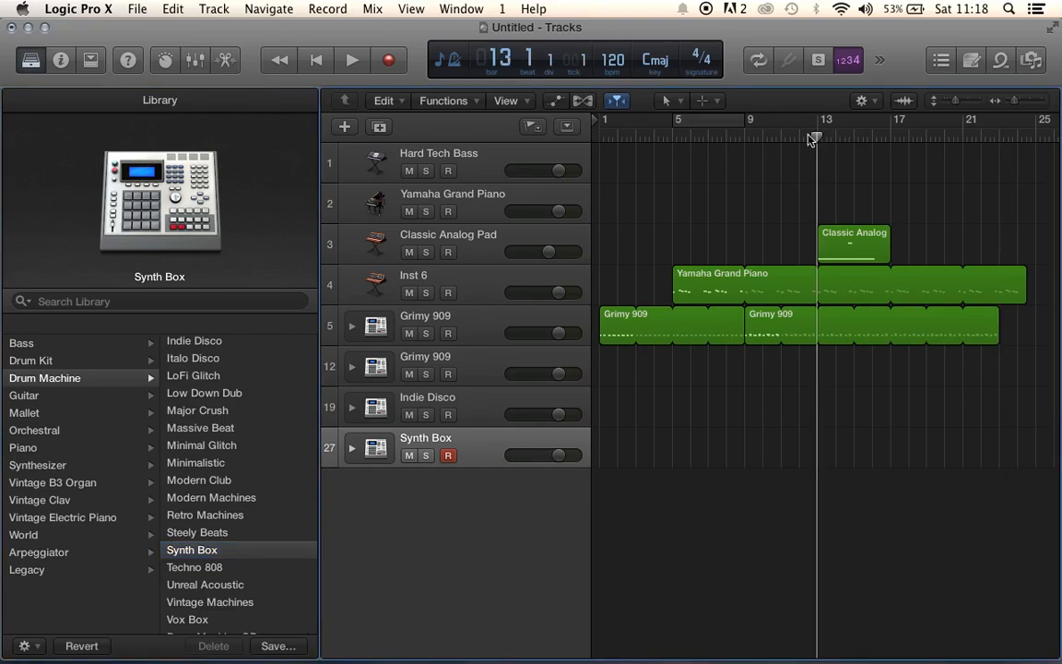
{"action": "key", "text": "space"}
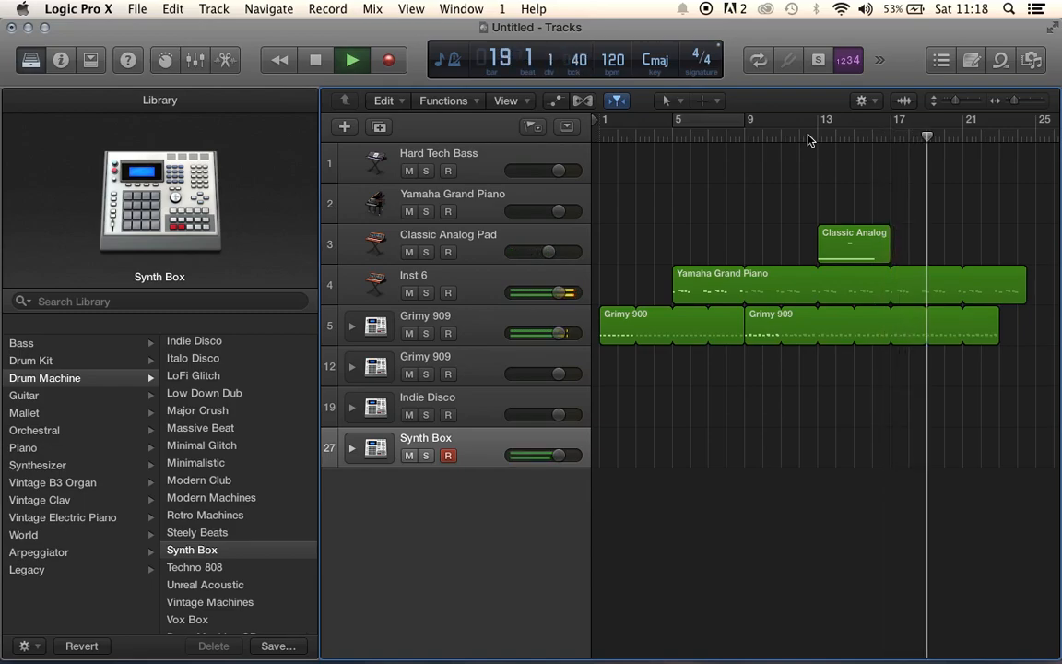
{"action": "key", "text": "space"}
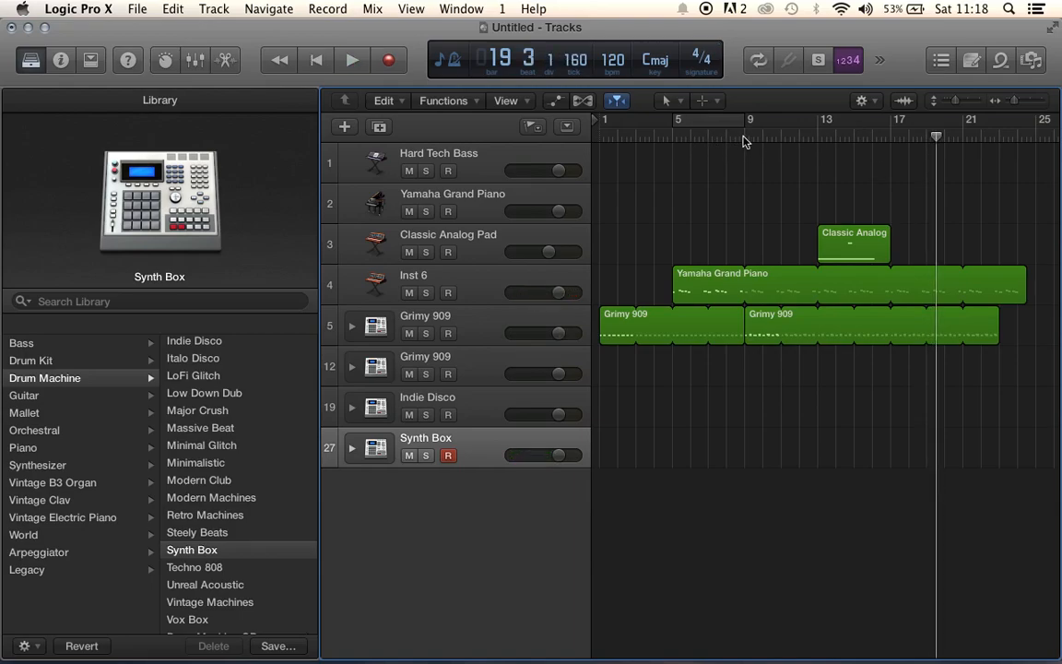
- Record a one-bar Synth Box part on track 27 starting at bar 9
{"action": "left_click", "coordinate": [743, 140]}
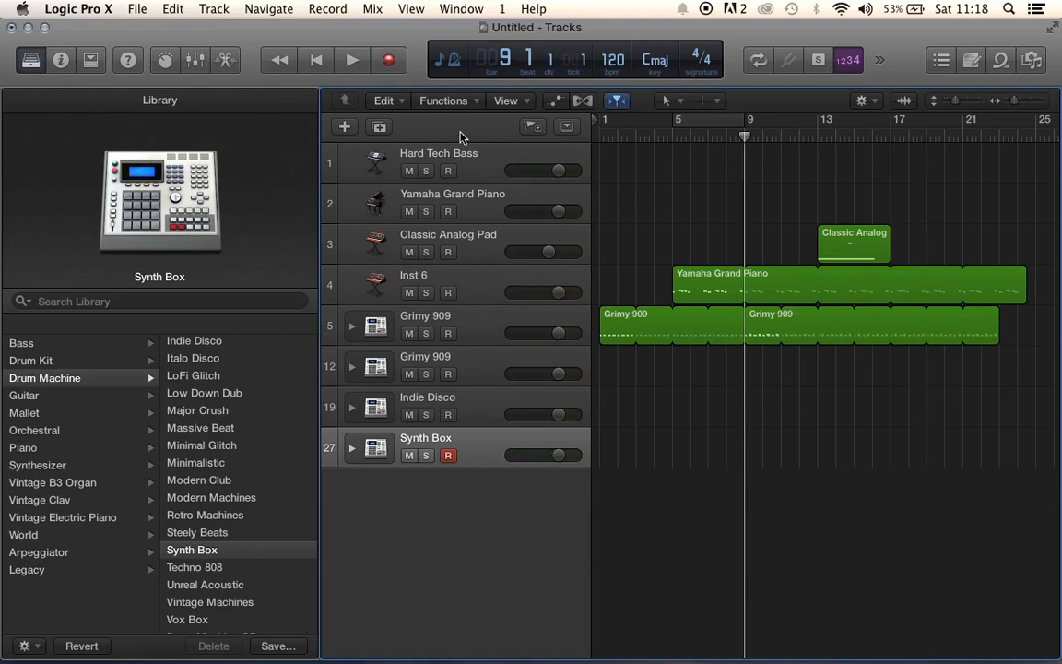
{"action": "left_click", "coordinate": [391, 61]}
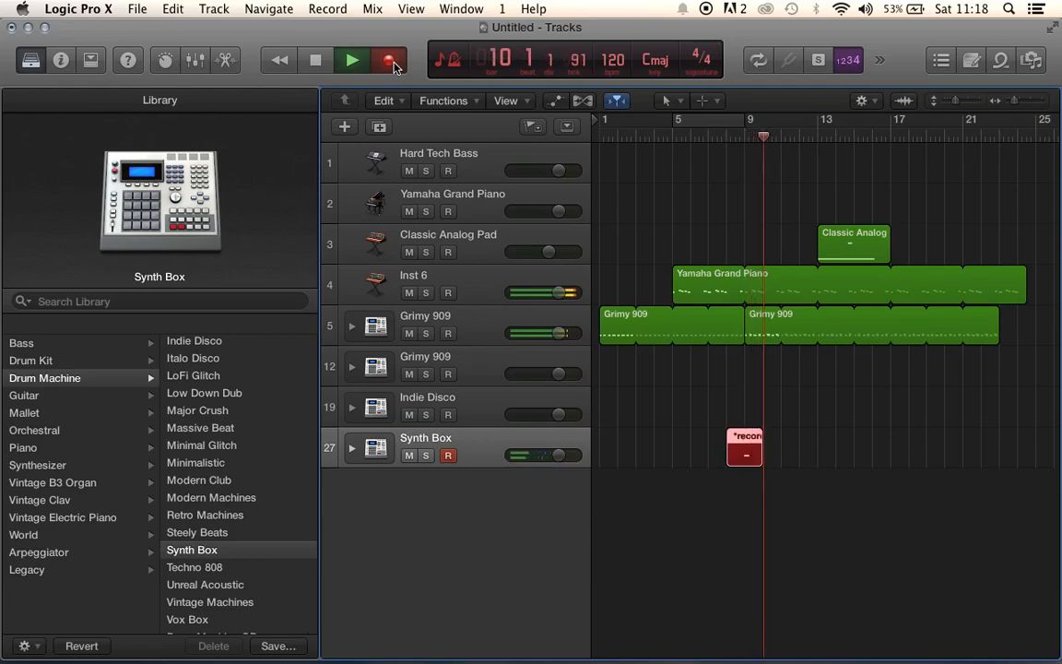
{"action": "key", "text": "space"}
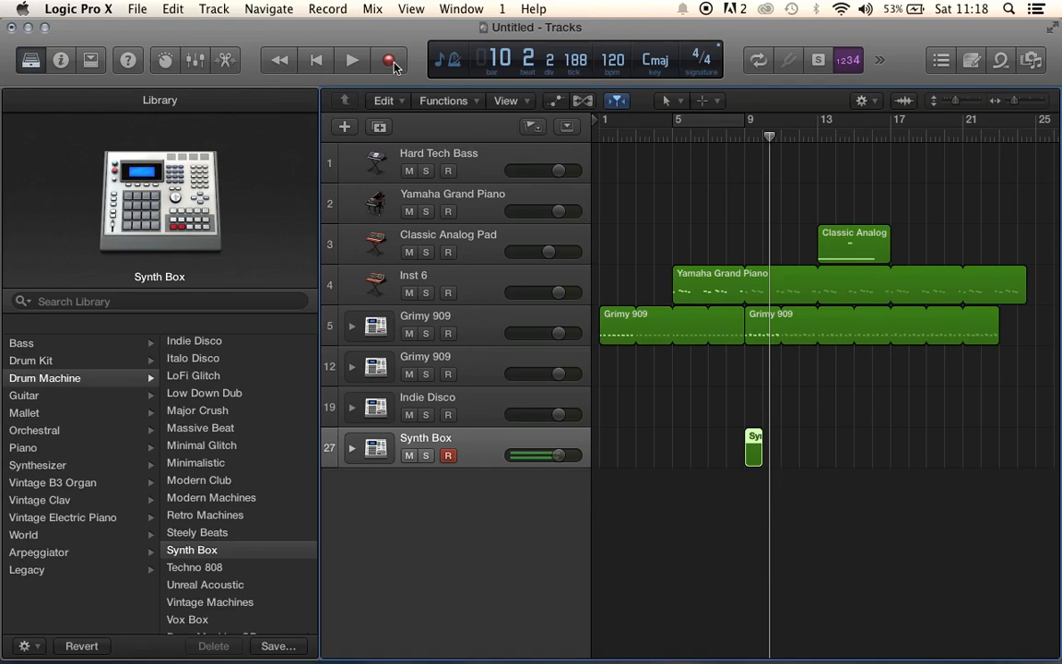
- Listen to the recorded Synth Box region from bar 9 and the arrangement from bar 13
{"action": "left_click", "coordinate": [742, 138]}
{"action": "key", "text": "space"}
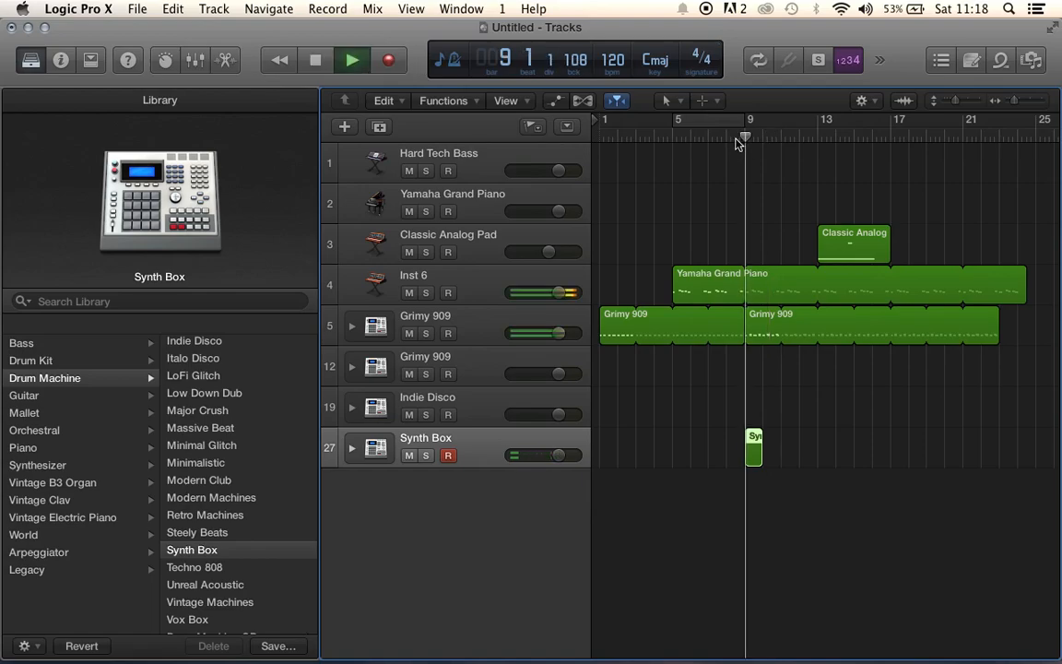
{"action": "left_click", "coordinate": [817, 137]}
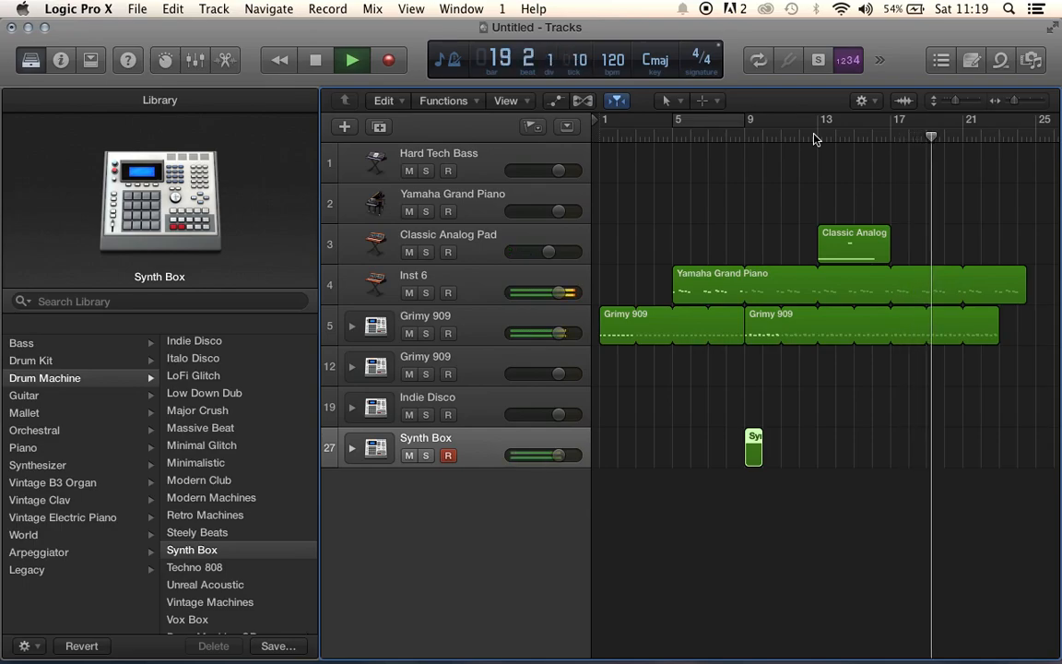
{"action": "key", "text": "space"}
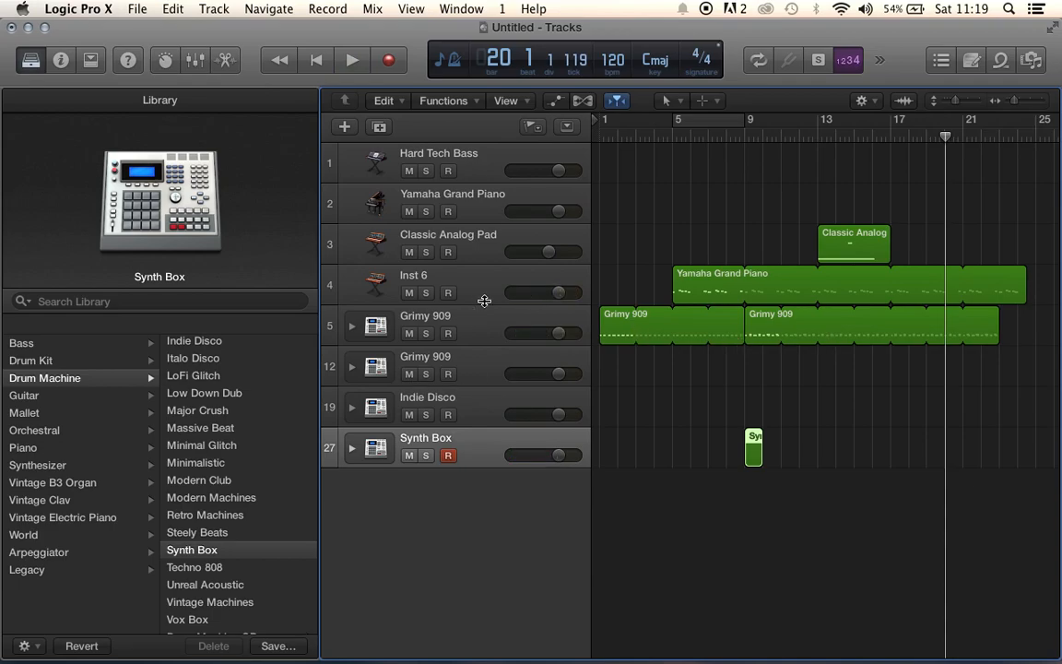
- Duplicate the Hard Tech Bass track and load the Pizzicato Reflections patch from the Plucked synthesizer category on the new track
{"action": "left_click", "coordinate": [489, 174]}
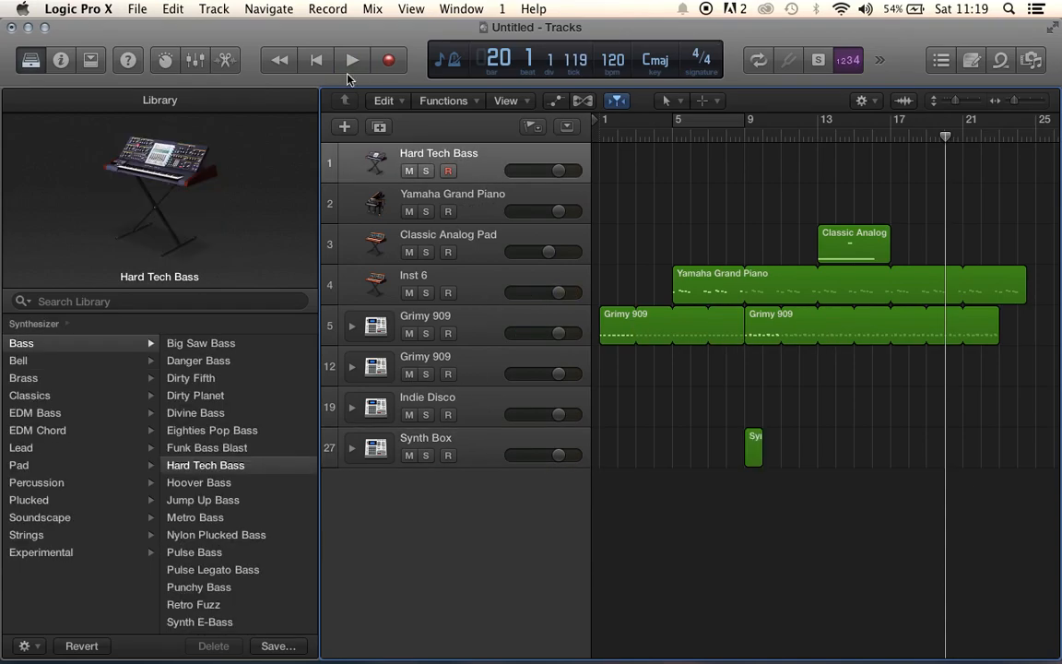
{"action": "left_click", "coordinate": [381, 129]}
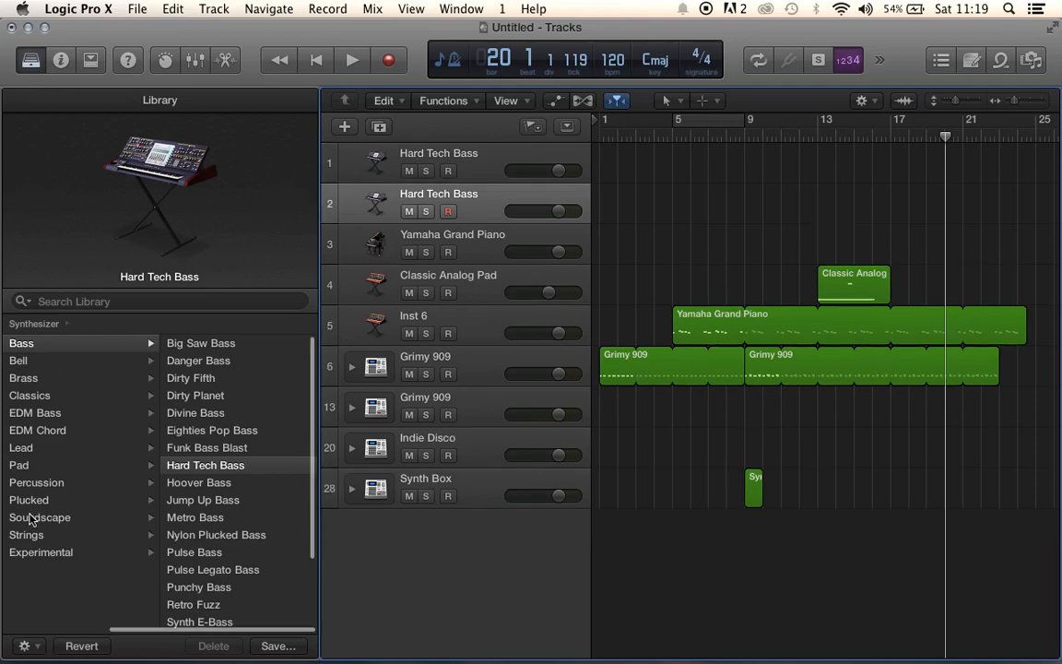
{"action": "left_click", "coordinate": [72, 503]}
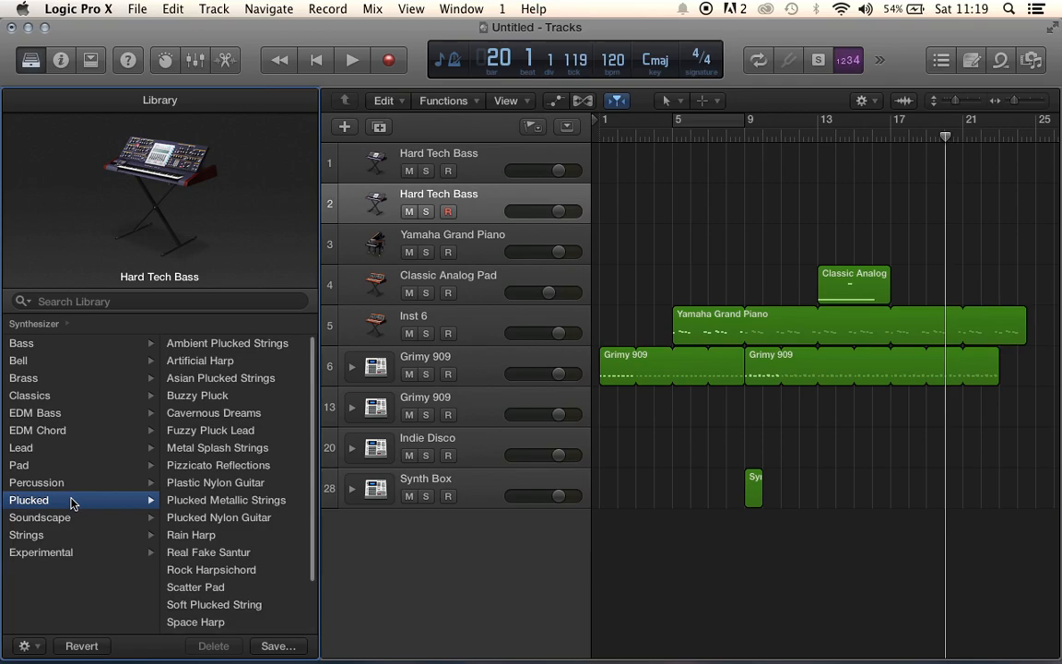
{"action": "left_click", "coordinate": [215, 466]}
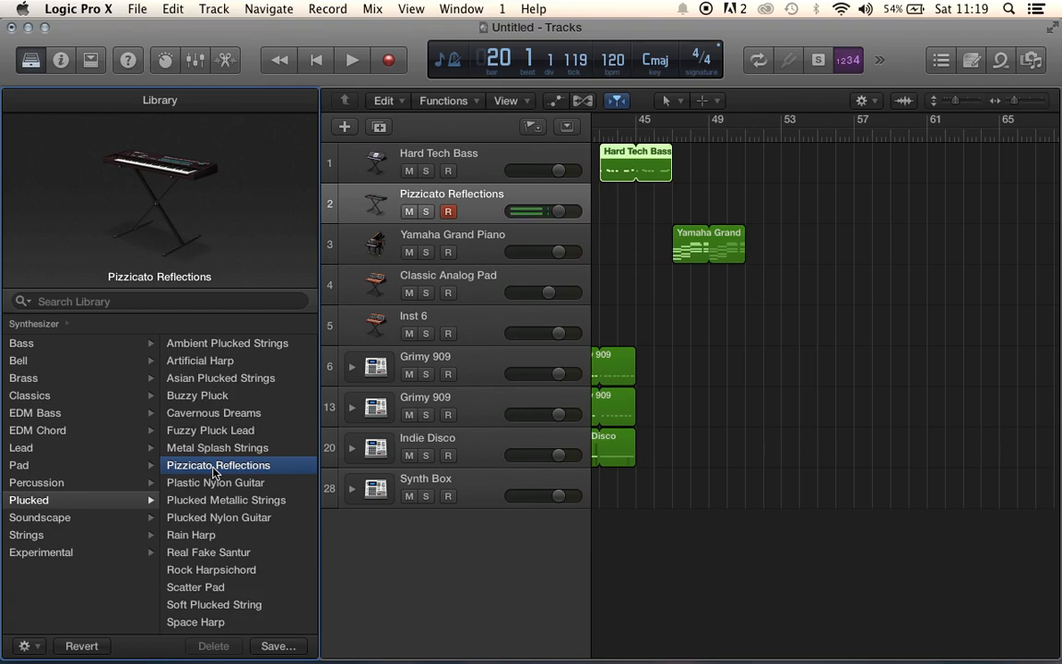
{"action": "scroll", "coordinate": [742, 505], "scroll_direction": "left", "scroll_amount": 15}
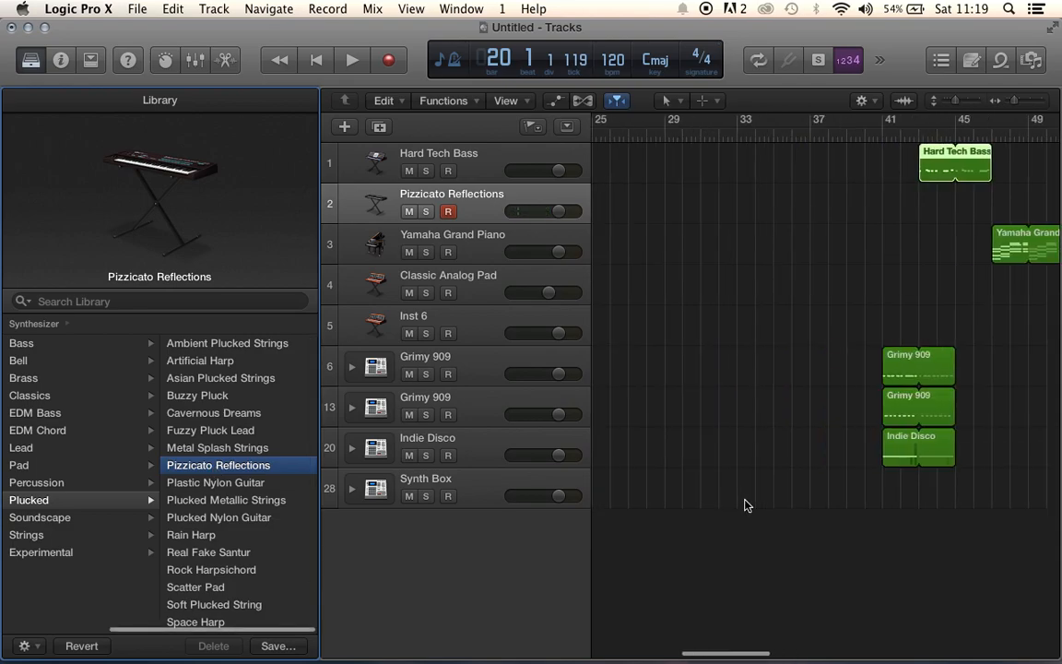
- Play the arrangement from bar 15 to audition the Pizzicato Reflections sound against it
{"action": "left_click", "coordinate": [855, 134]}
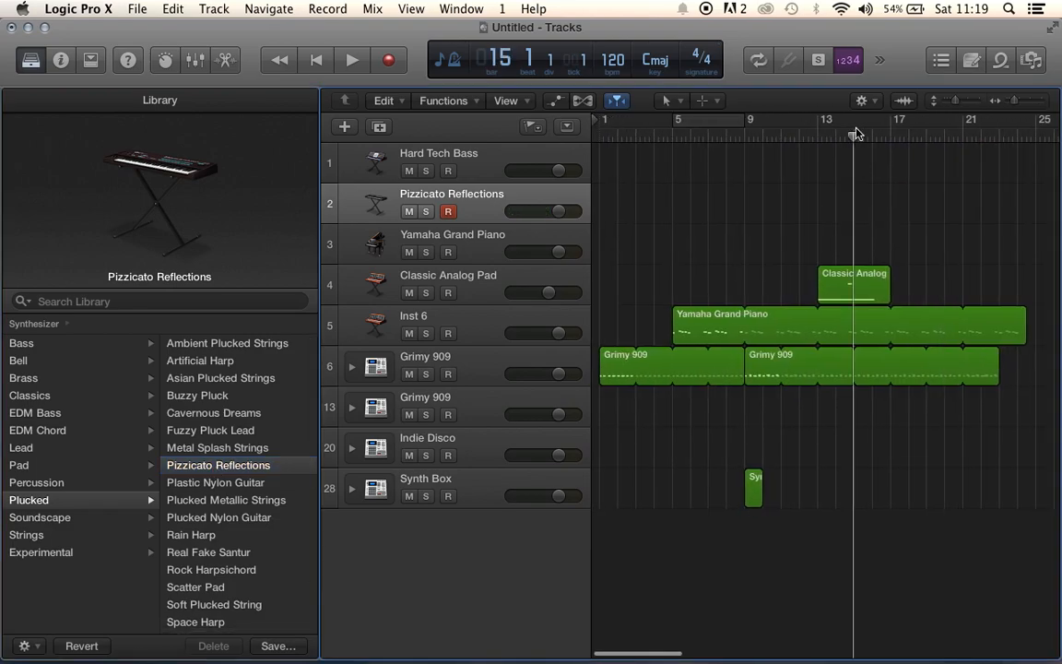
{"action": "key", "text": "space"}
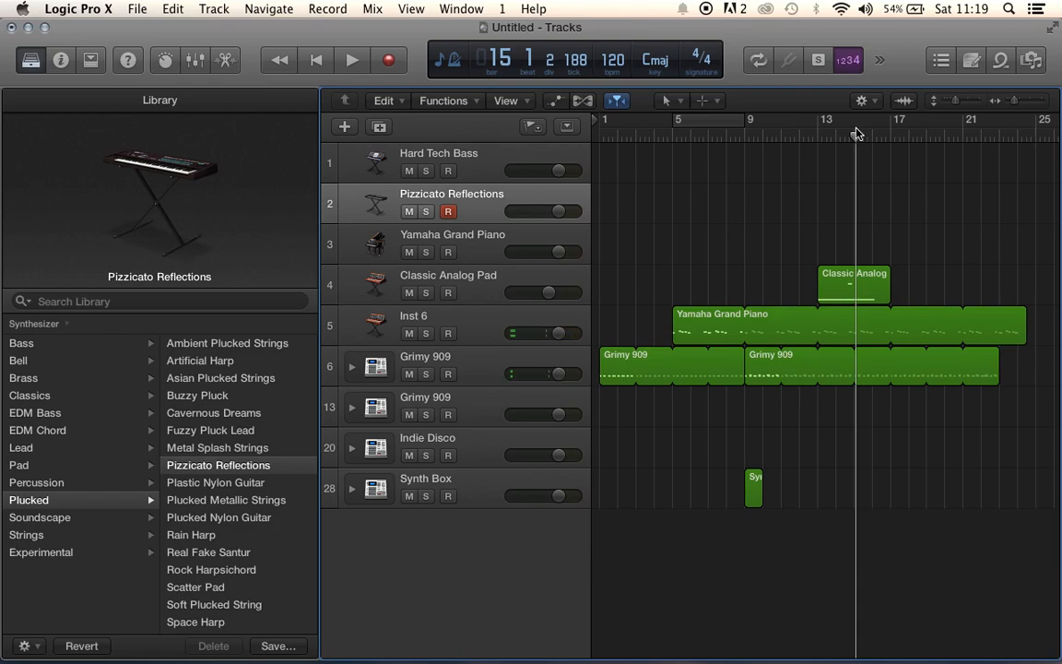
{"action": "key", "text": "space"}
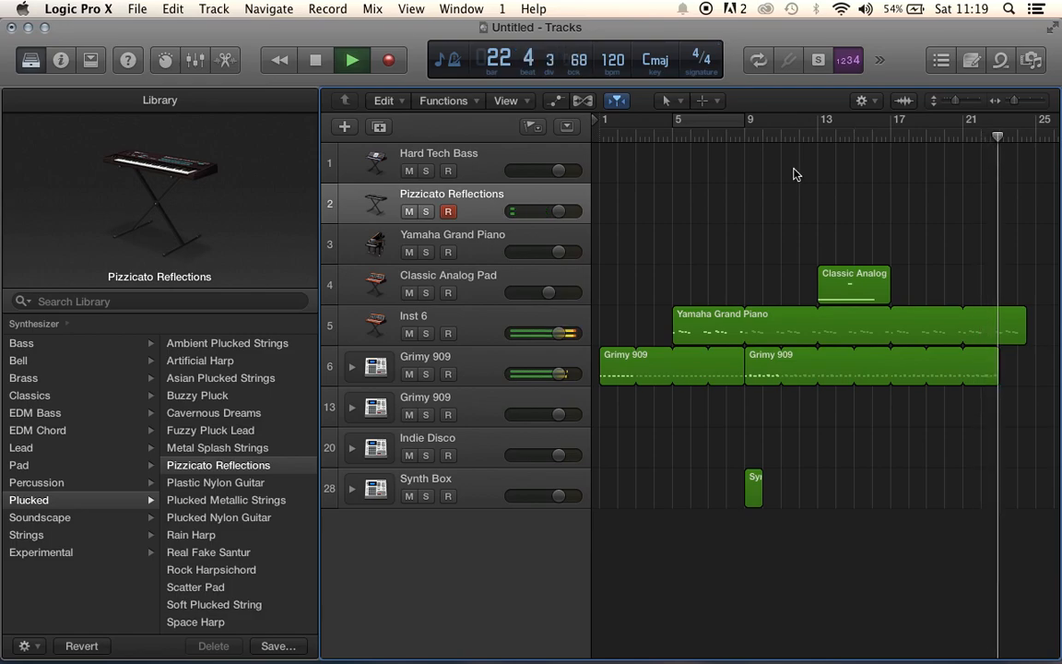
{"action": "key", "text": "space"}
- Start playback at bar 13 and record a four-bar Pizzicato Reflections part spanning bars 17 to 21
{"action": "left_click", "coordinate": [817, 138]}
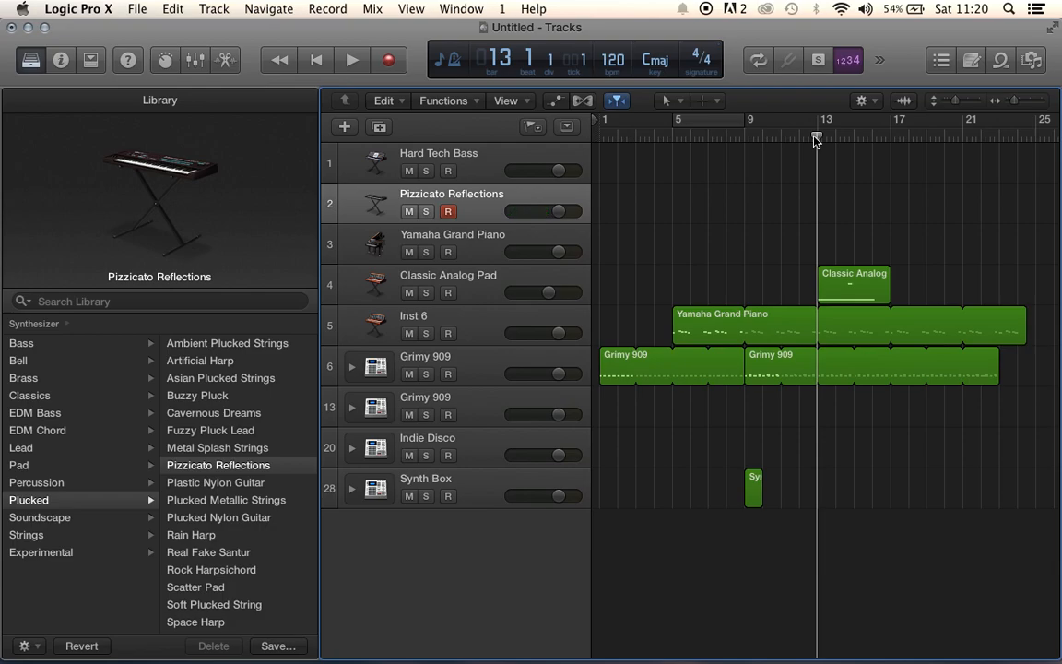
{"action": "key", "text": "space"}
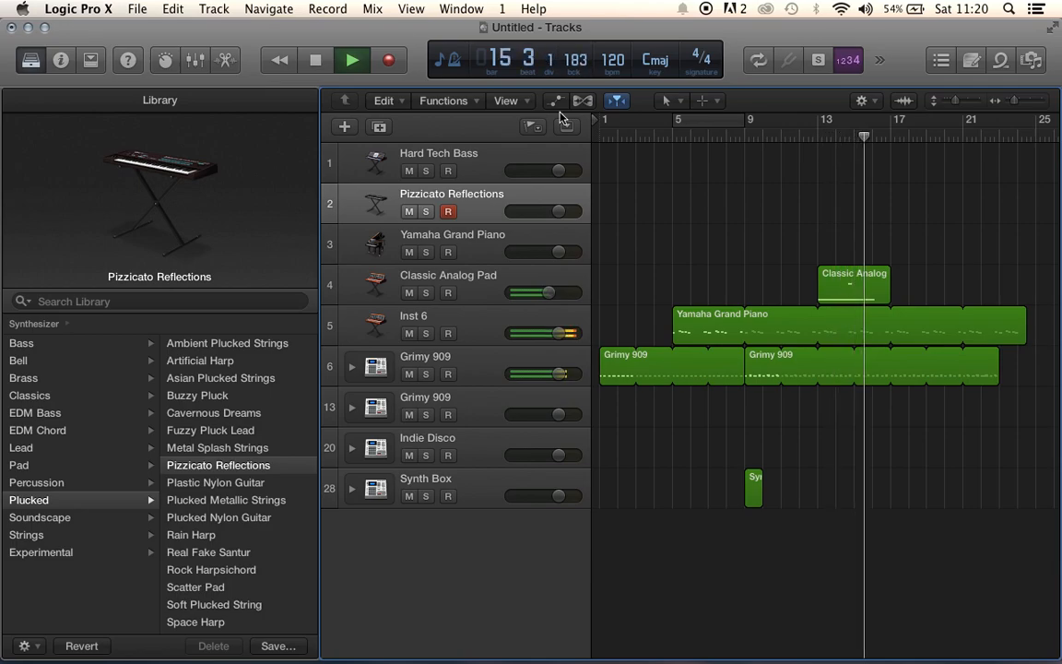
{"action": "left_click", "coordinate": [388, 63]}
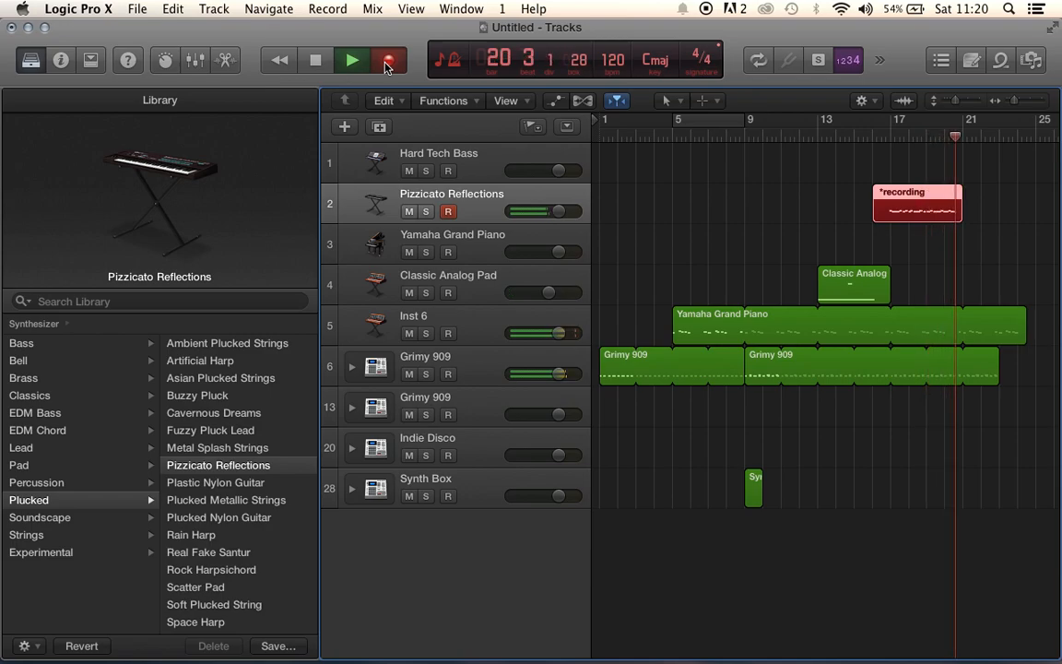
{"action": "key", "text": "space"}
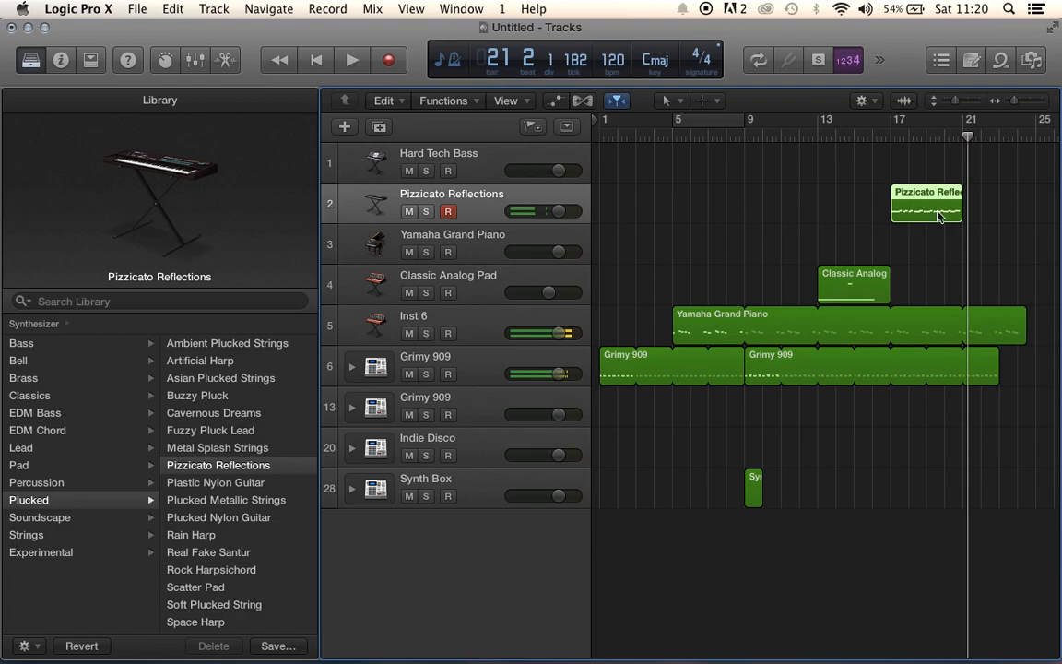
- Quantize all notes of the recorded Pizzicato Reflections region to 1/16 notes in the Piano Roll
{"action": "key", "text": "e"}
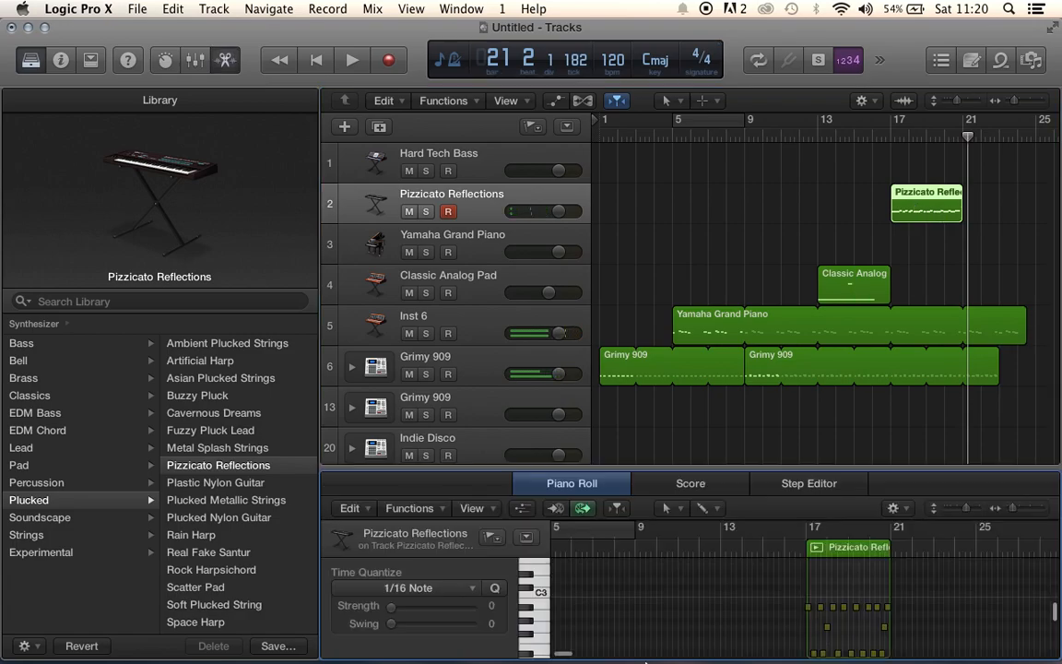
{"action": "left_click_drag", "start_coordinate": [794, 585], "coordinate": [940, 656]}
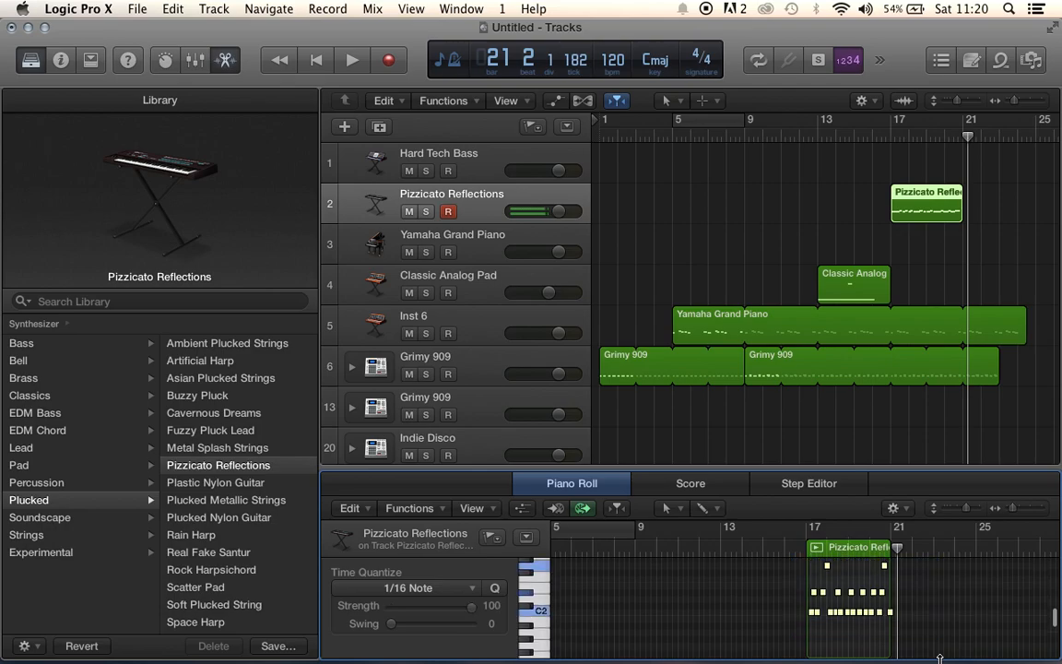
{"action": "left_click", "coordinate": [496, 587]}
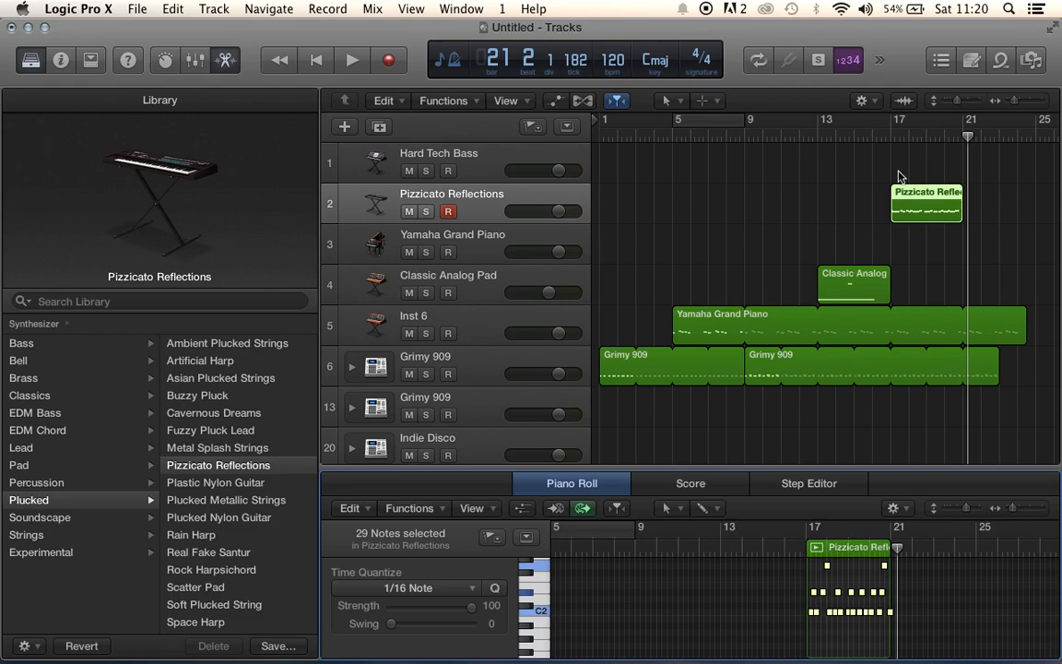
- Play the quantized Pizzicato Reflections region from bar 17 and solo its track to hear it alone
{"action": "left_click", "coordinate": [899, 129]}
{"action": "key", "text": "space"}
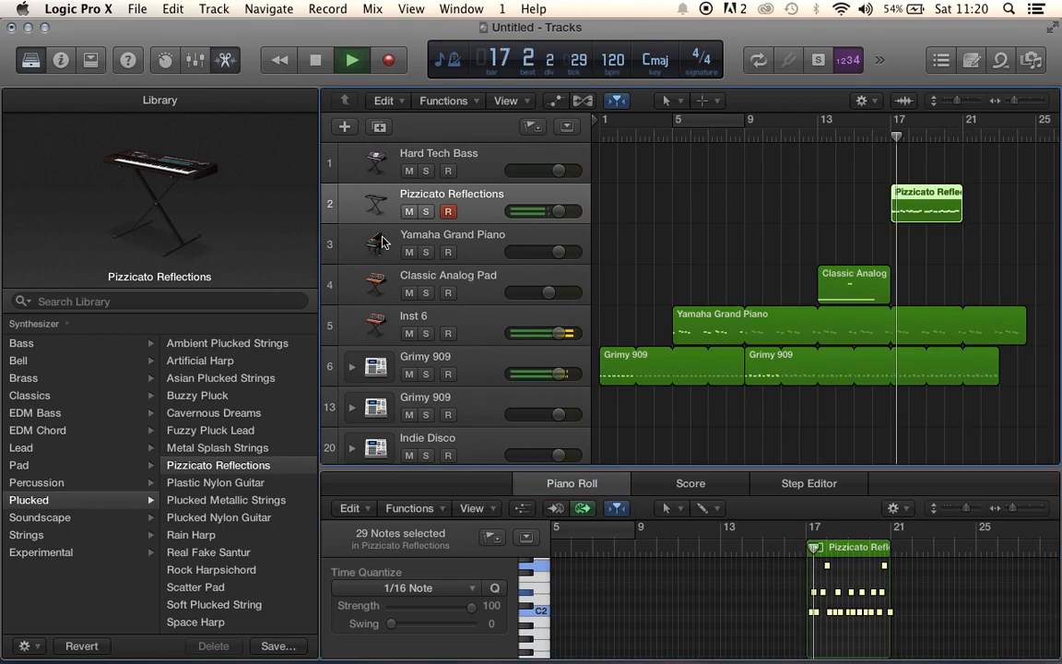
{"action": "left_click", "coordinate": [426, 211]}
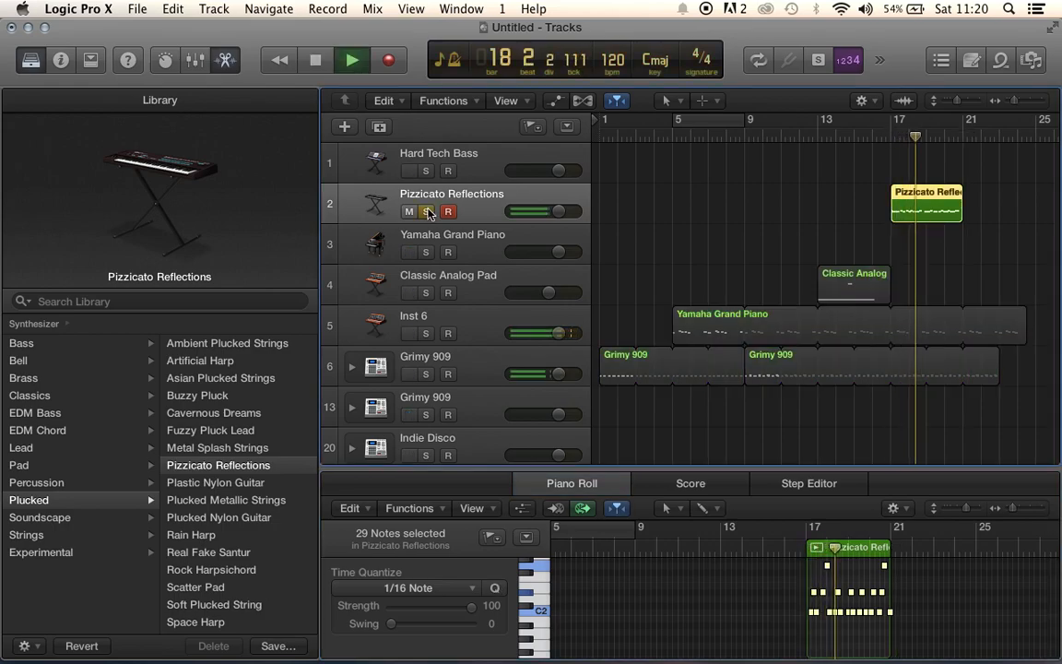
- Turn off solo on the Pizzicato Reflections track and loop its region out to bar 25
{"action": "left_click", "coordinate": [426, 211]}
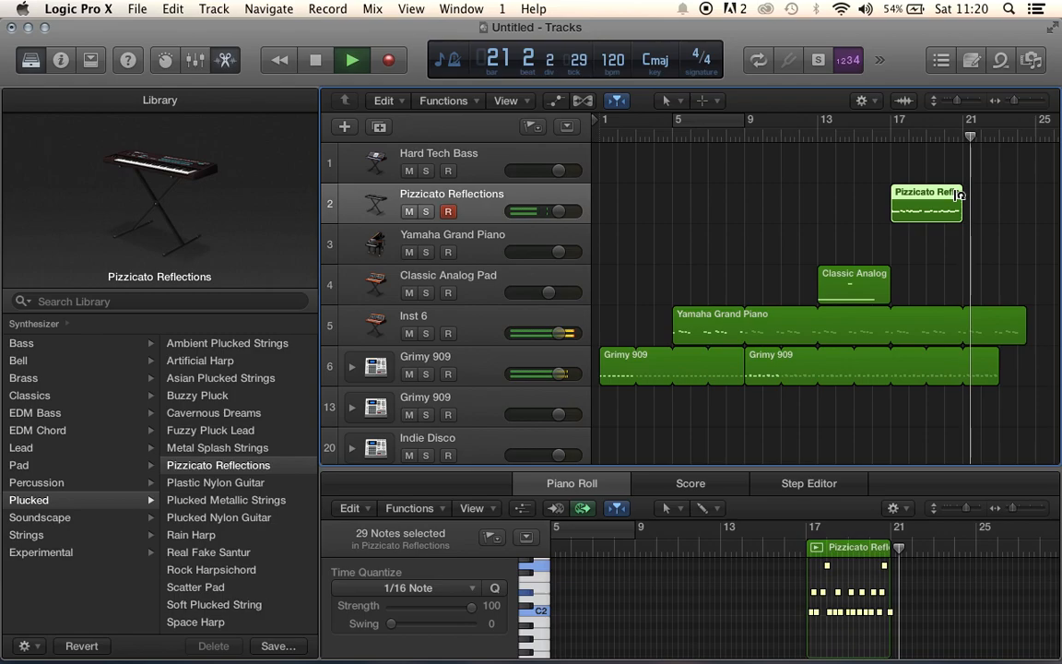
{"action": "left_click_drag", "start_coordinate": [959, 195], "coordinate": [1039, 203]}
{"action": "key", "text": "space"}
{"action": "scroll", "coordinate": [1003, 399], "scroll_direction": "right", "scroll_amount": 3}
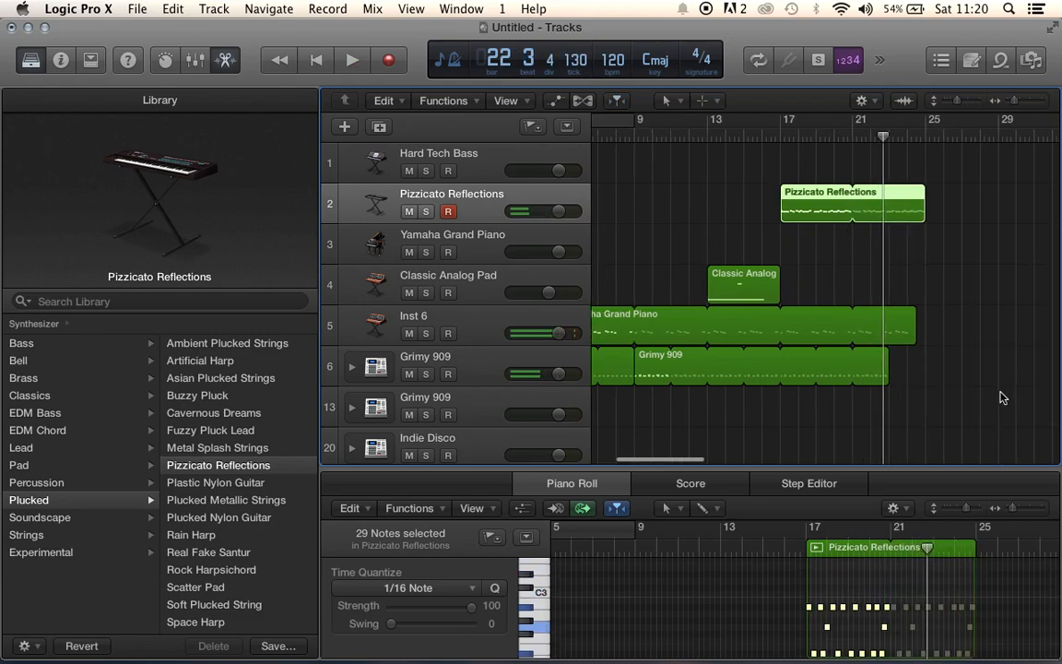
- Extend the looped Grimy 909 drum region and the Yamaha Grand Piano region on Inst 6 to bar 29
{"action": "scroll", "coordinate": [968, 398], "scroll_direction": "right", "scroll_amount": 5}
{"action": "left_click_drag", "start_coordinate": [777, 358], "coordinate": [885, 362]}
{"action": "left_click_drag", "start_coordinate": [805, 321], "coordinate": [896, 327]}
- Play the arrangement from bar 13 to about bar 25 to hear the layered parts together
{"action": "scroll", "coordinate": [679, 157], "scroll_direction": "left", "scroll_amount": 6}
{"action": "left_click", "coordinate": [747, 138]}
{"action": "key", "text": "space"}
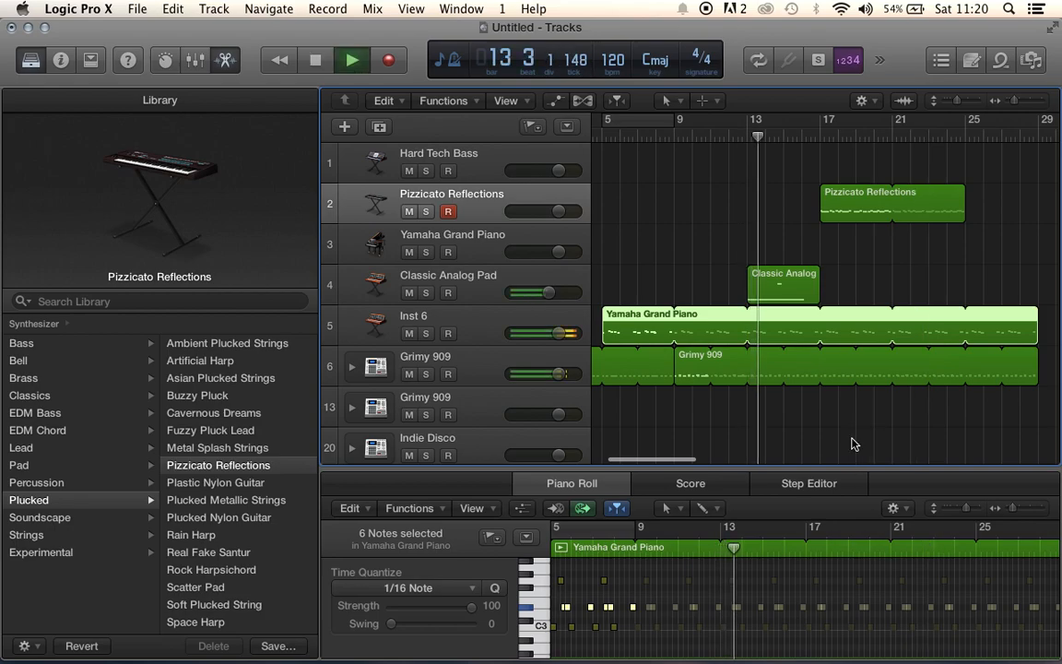
{"action": "left_click", "coordinate": [852, 444]}
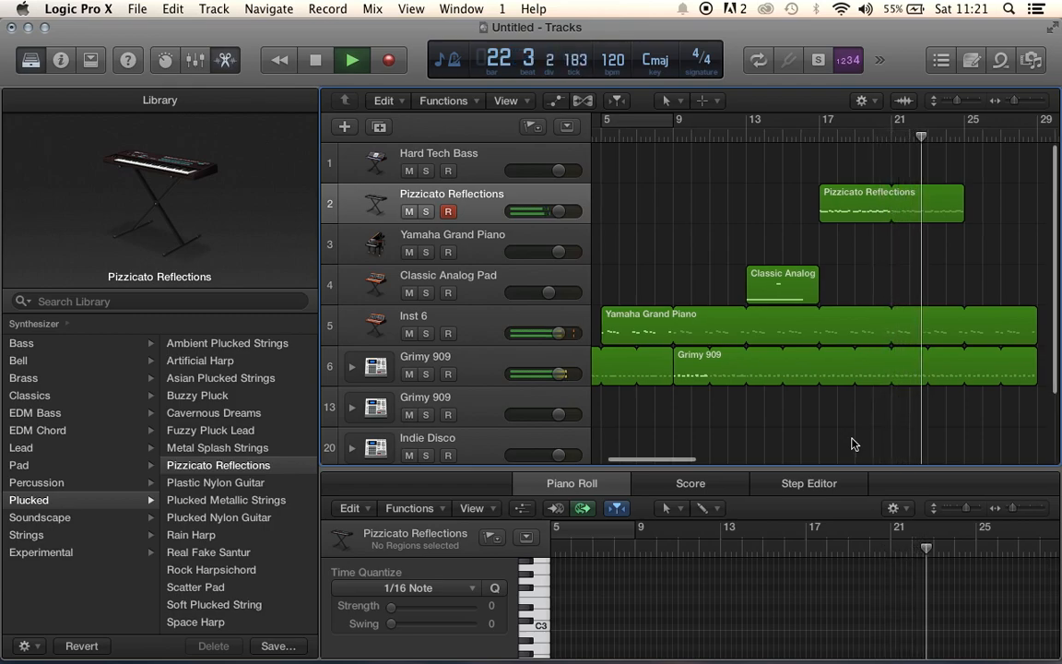
{"action": "scroll", "coordinate": [852, 444], "scroll_direction": "right", "scroll_amount": 5}
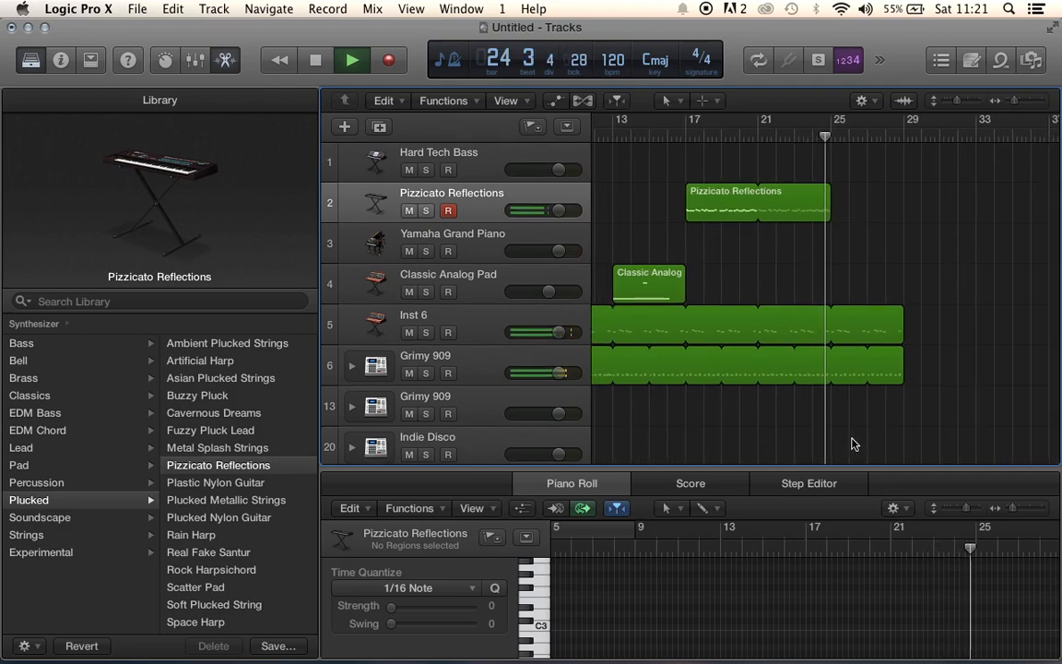
{"action": "key", "text": "space"}
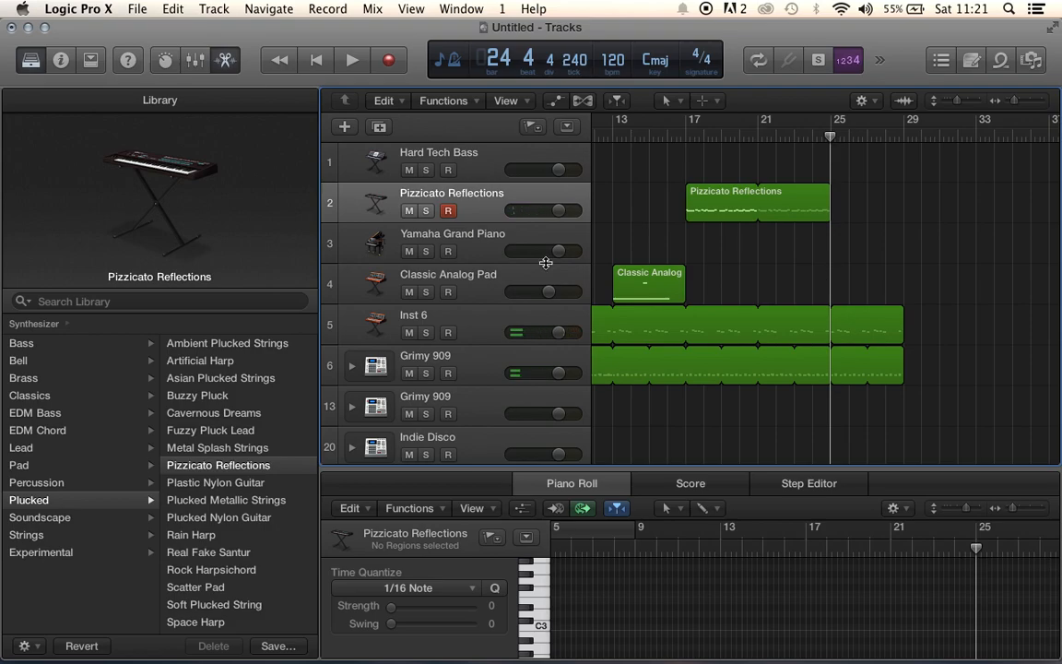
- Create one new audio track directly below the Hard Tech Bass track
{"action": "scroll", "coordinate": [441, 332], "scroll_direction": "down", "scroll_amount": 3}
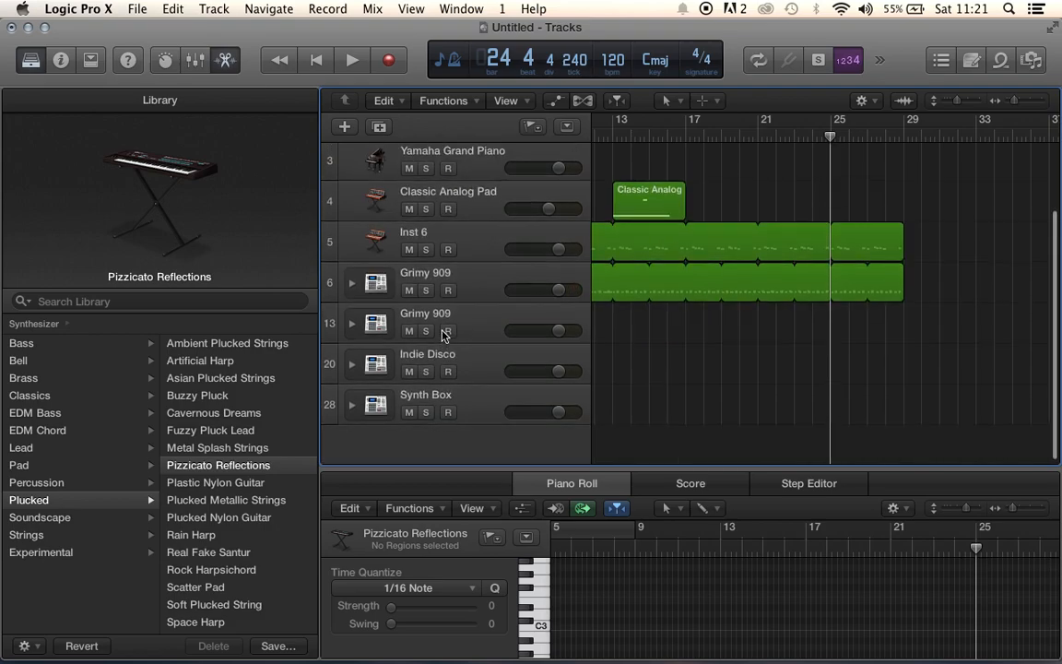
{"action": "scroll", "coordinate": [443, 335], "scroll_direction": "up", "scroll_amount": 3}
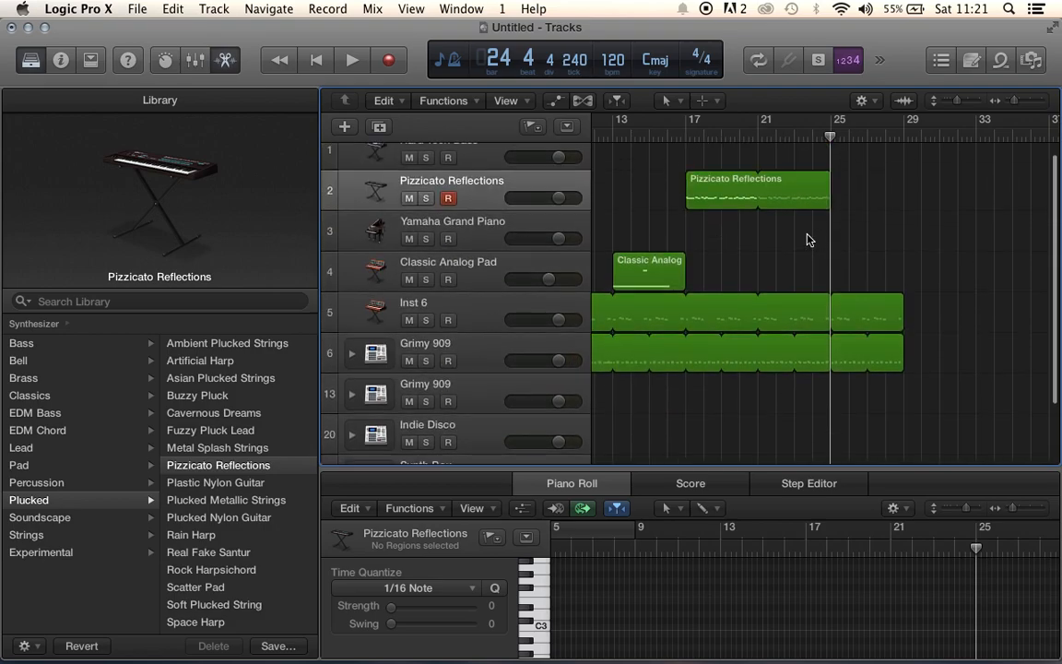
{"action": "scroll", "coordinate": [412, 312], "scroll_direction": "down", "scroll_amount": 3}
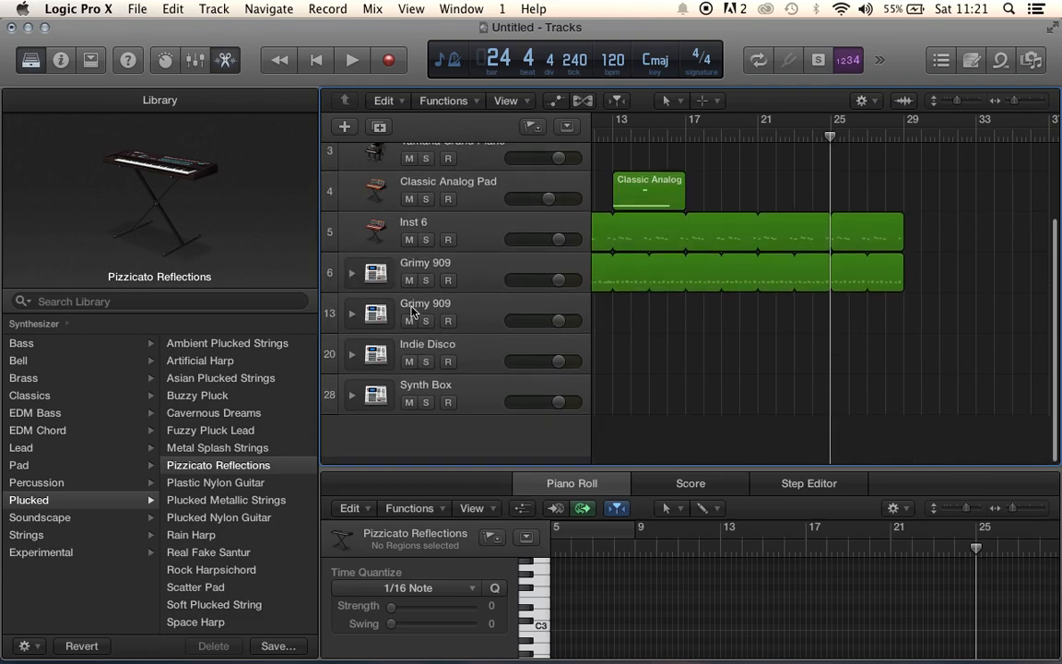
{"action": "scroll", "coordinate": [443, 295], "scroll_direction": "up", "scroll_amount": 4}
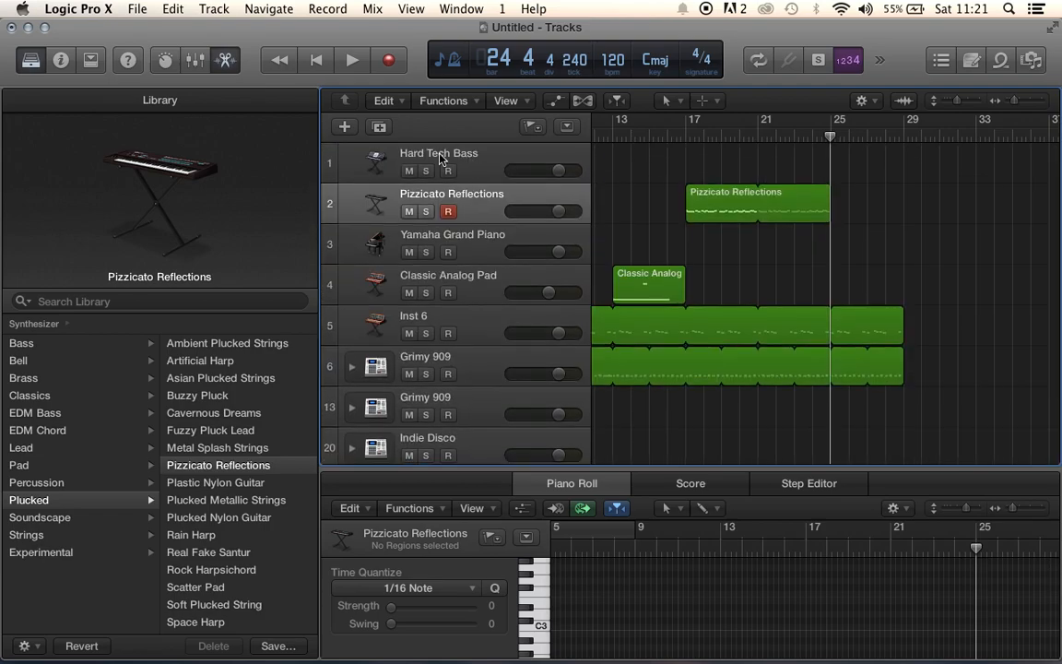
{"action": "left_click", "coordinate": [521, 159]}
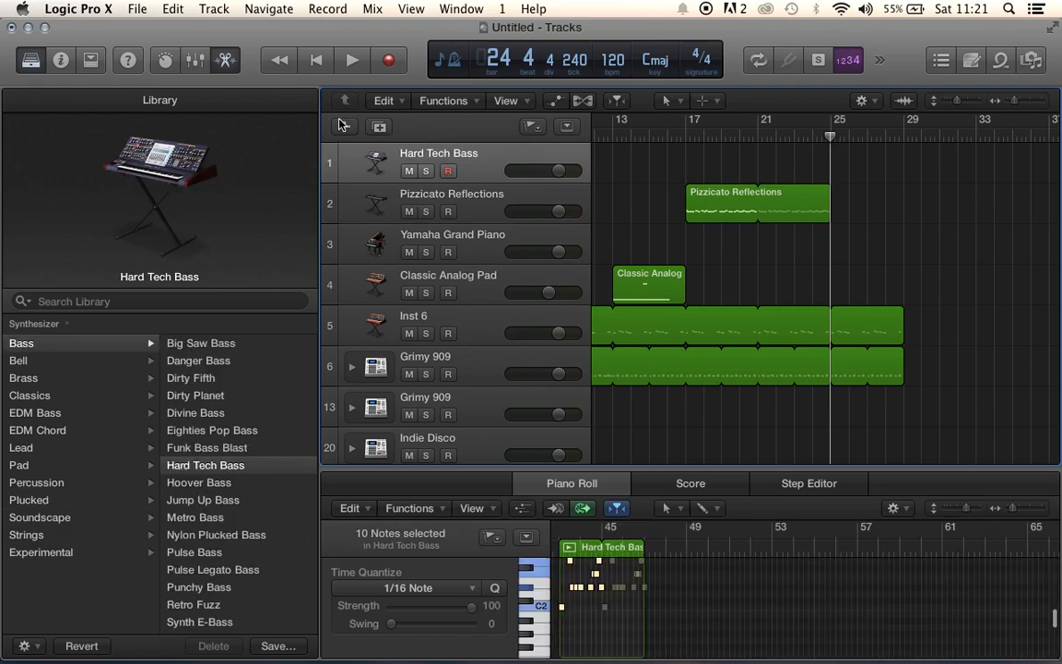
{"action": "key", "text": "alt+super+n"}
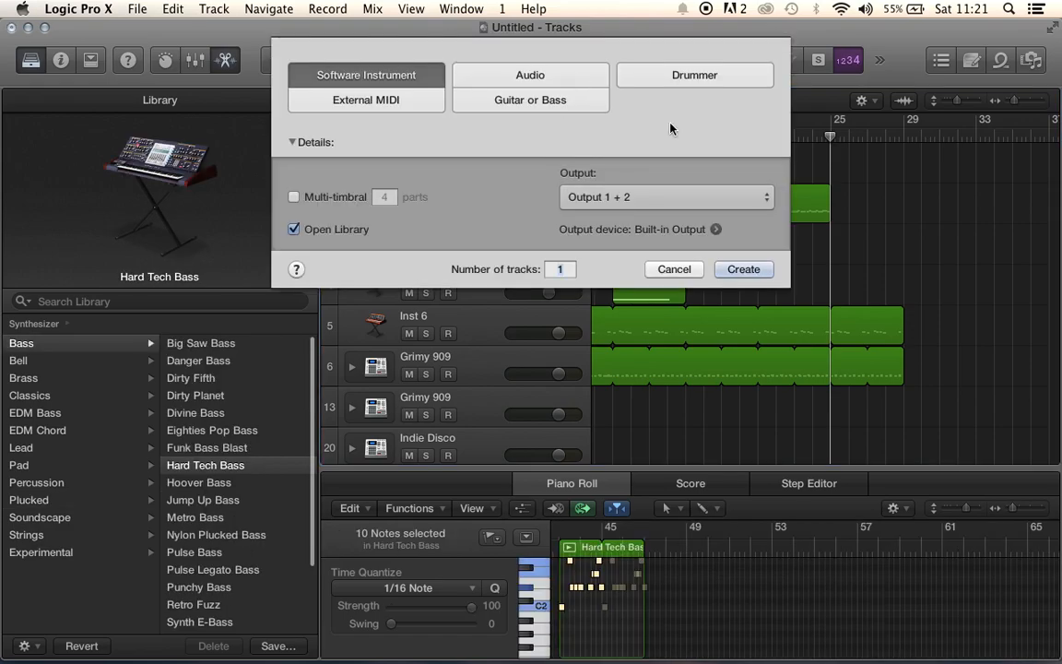
{"action": "left_click", "coordinate": [530, 74]}
{"action": "left_click", "coordinate": [742, 312]}
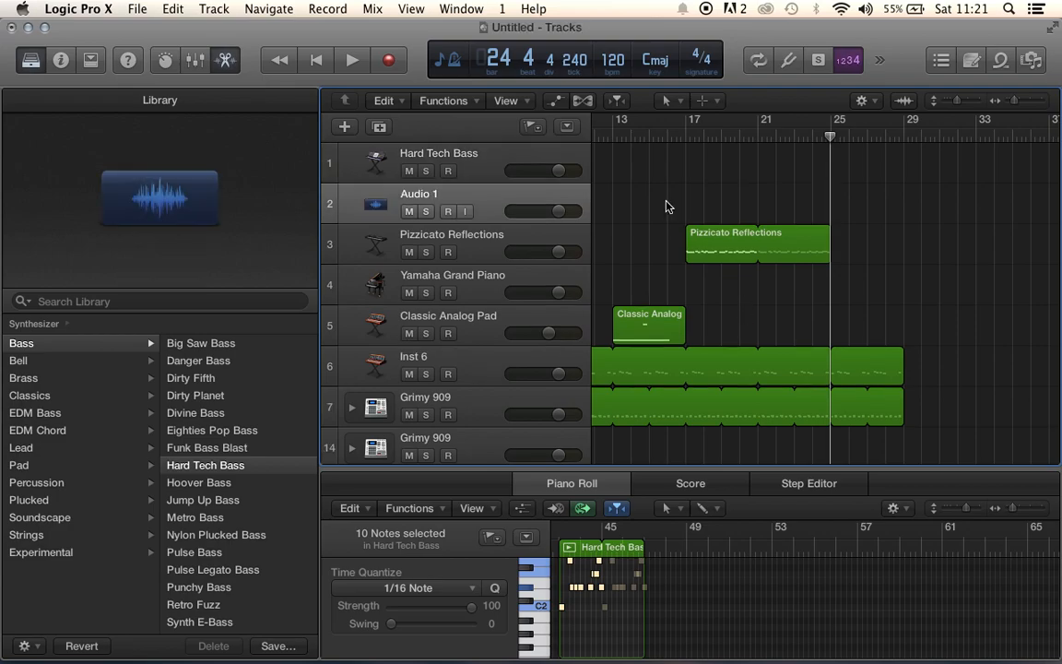
- Import the David Guetta "When Love Takes Over (Acapella)" file from Downloads onto the Audio 1 track around bar 15
{"action": "right_click", "coordinate": [655, 201]}
{"action": "left_click", "coordinate": [665, 204]}
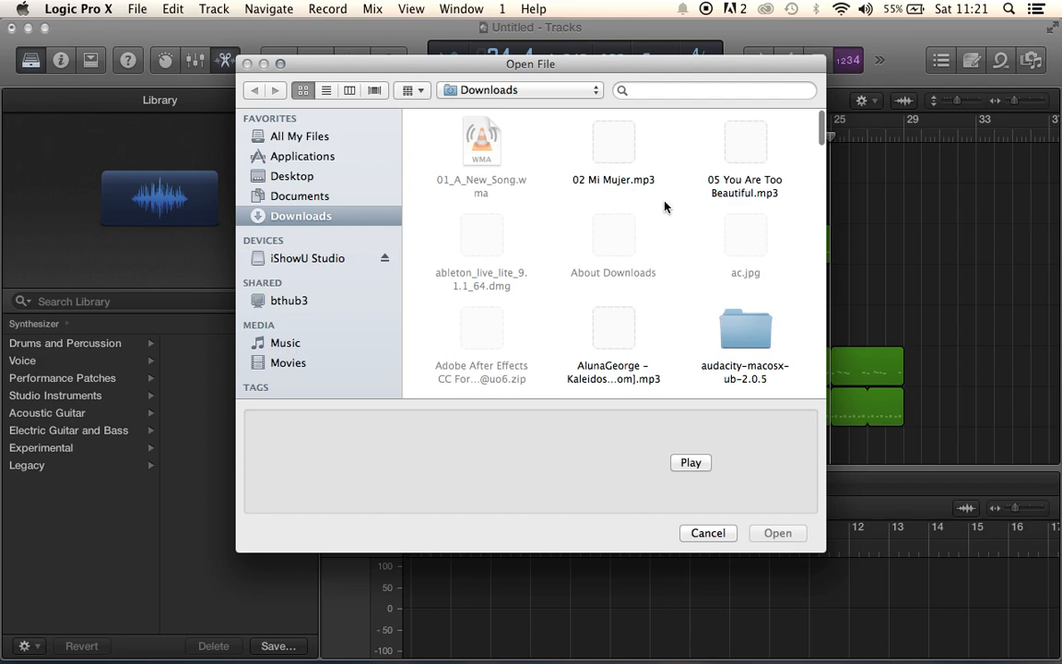
{"action": "scroll", "coordinate": [599, 201], "scroll_direction": "down", "scroll_amount": 3}
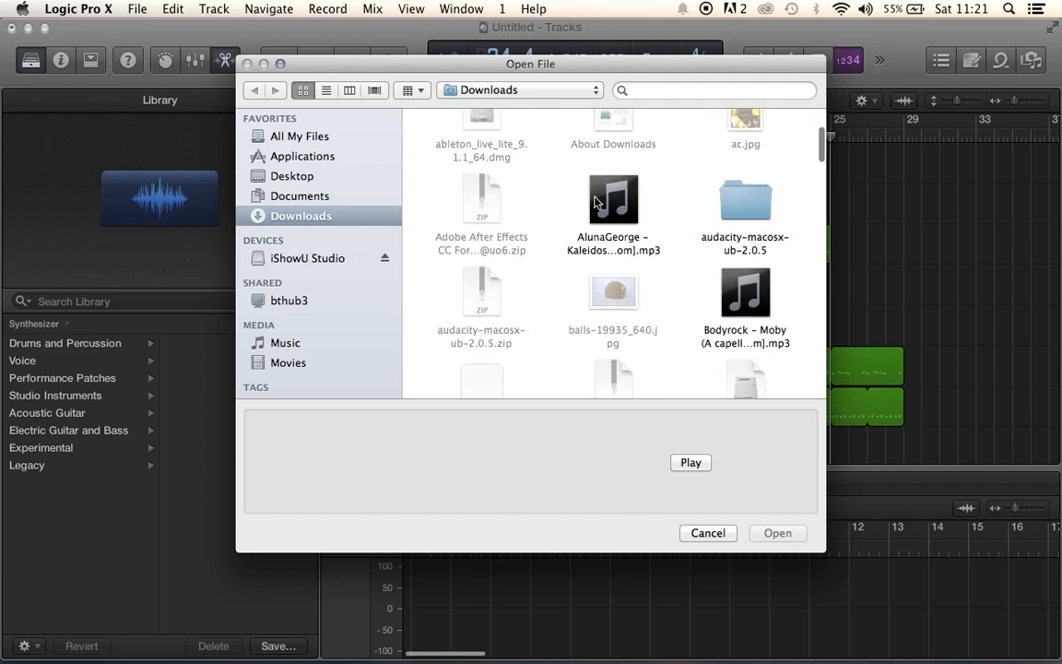
{"action": "scroll", "coordinate": [595, 202], "scroll_direction": "down", "scroll_amount": 5}
{"action": "scroll", "coordinate": [595, 202], "scroll_direction": "up", "scroll_amount": 2}
{"action": "scroll", "coordinate": [595, 202], "scroll_direction": "down", "scroll_amount": 2}
{"action": "scroll", "coordinate": [595, 202], "scroll_direction": "down", "scroll_amount": 4}
{"action": "scroll", "coordinate": [595, 202], "scroll_direction": "up", "scroll_amount": 2}
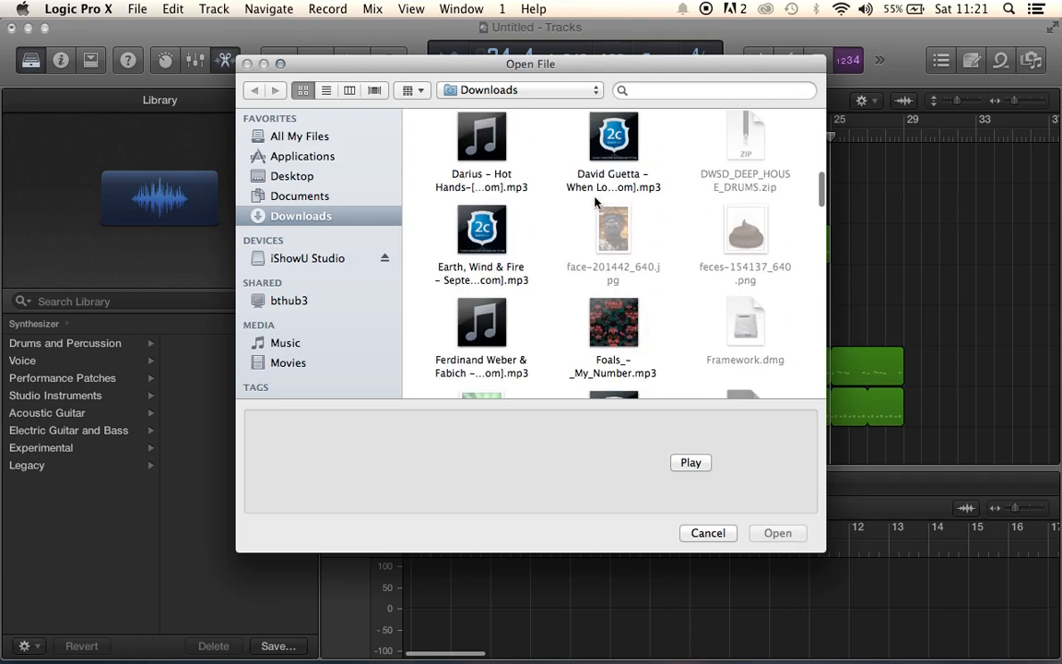
{"action": "double_click", "coordinate": [620, 132]}
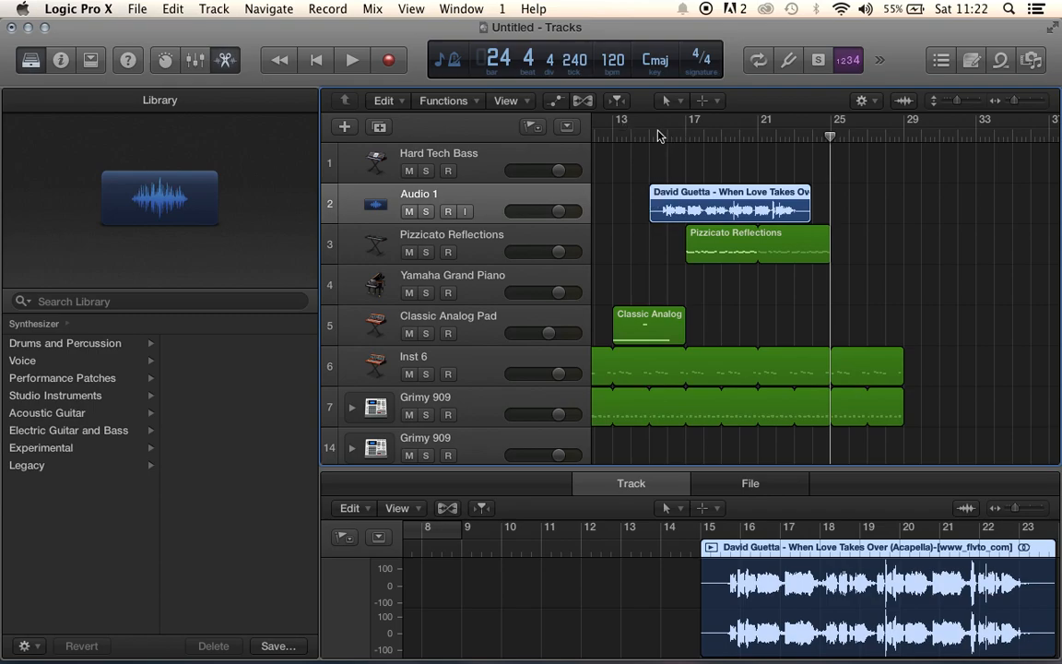
- Solo the Audio 1 track and listen to the acapella from bar 16, turning solo off when done
{"action": "left_click", "coordinate": [662, 134]}
{"action": "left_click", "coordinate": [426, 211]}
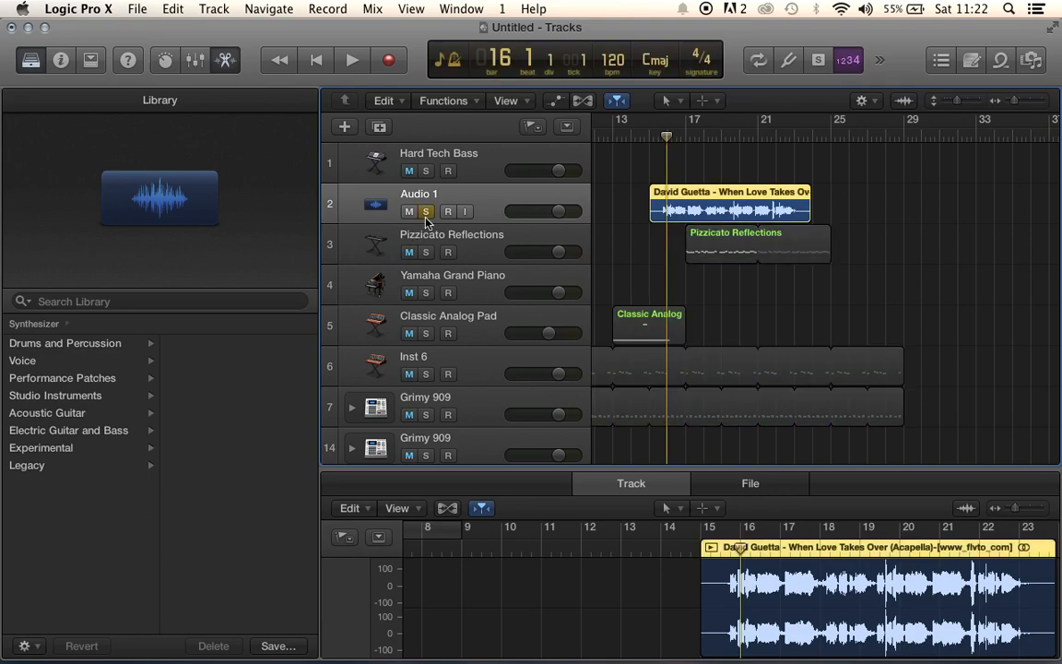
{"action": "key", "text": "space"}
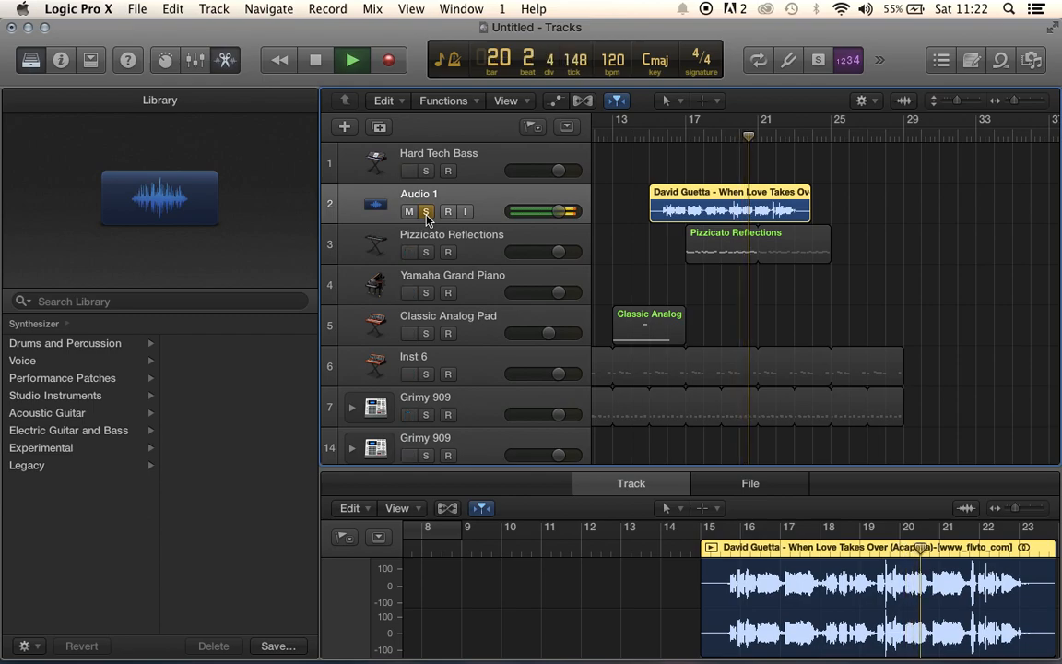
{"action": "key", "text": "space"}
{"action": "left_click", "coordinate": [427, 215]}
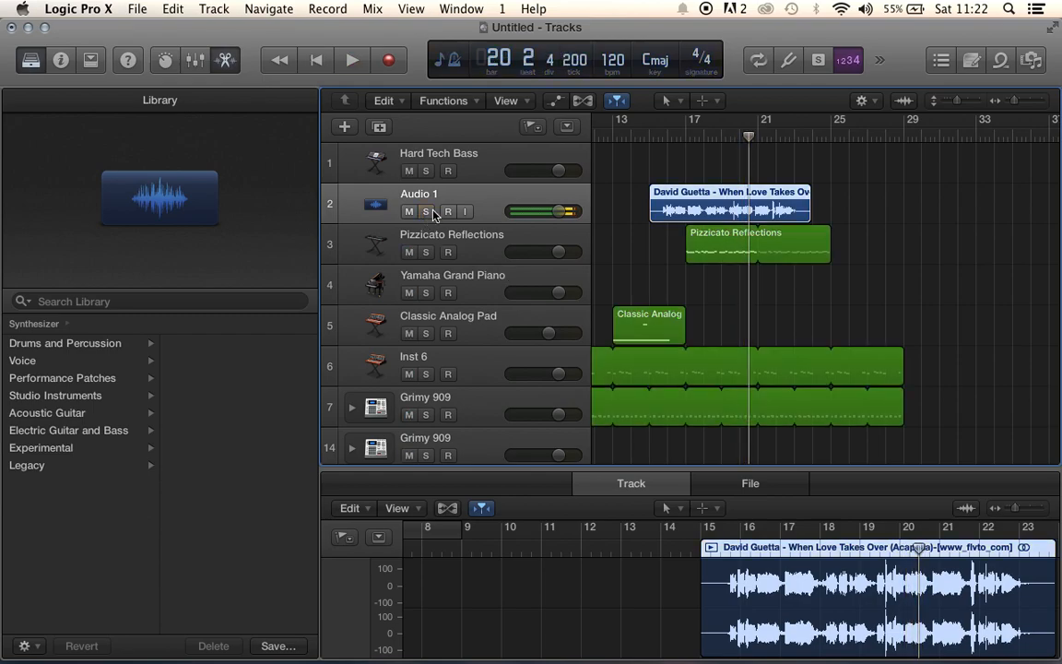
- Move the acapella region to about bar 17 and convert it to a new sampler track with zones from Transient Markers
{"action": "left_click_drag", "start_coordinate": [698, 212], "coordinate": [726, 212]}
{"action": "right_click", "coordinate": [726, 212]}
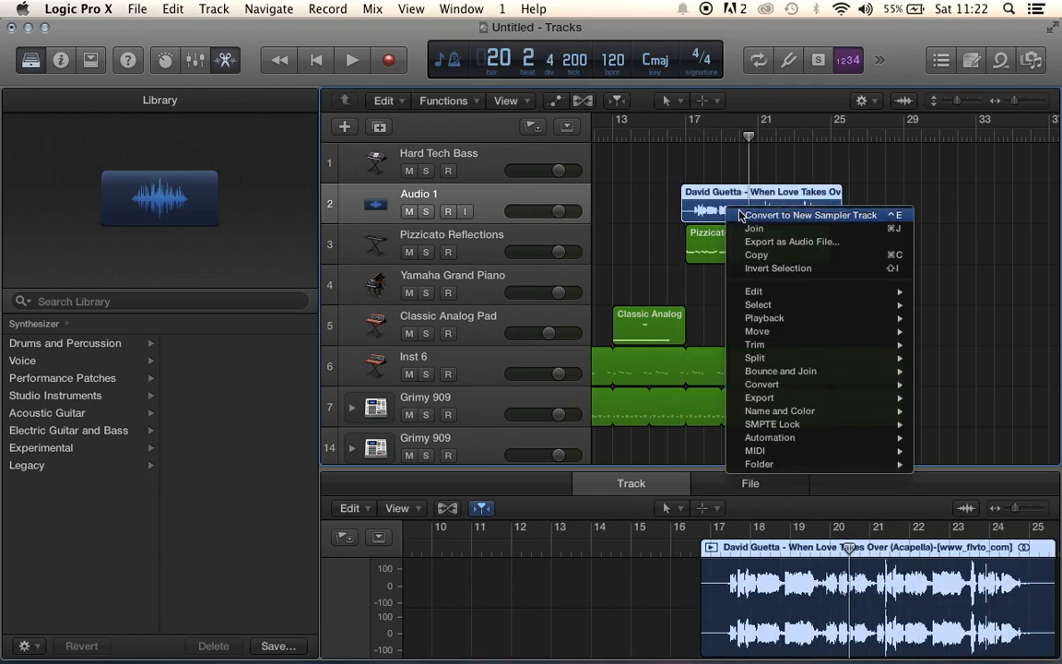
{"action": "left_click", "coordinate": [783, 216]}
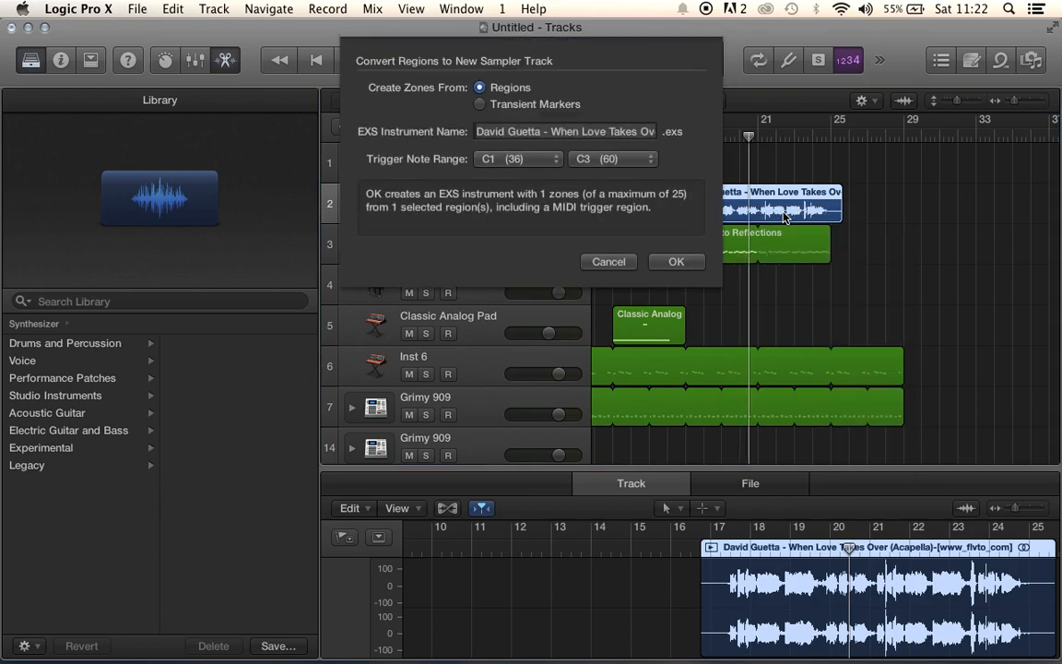
{"action": "left_click", "coordinate": [483, 106]}
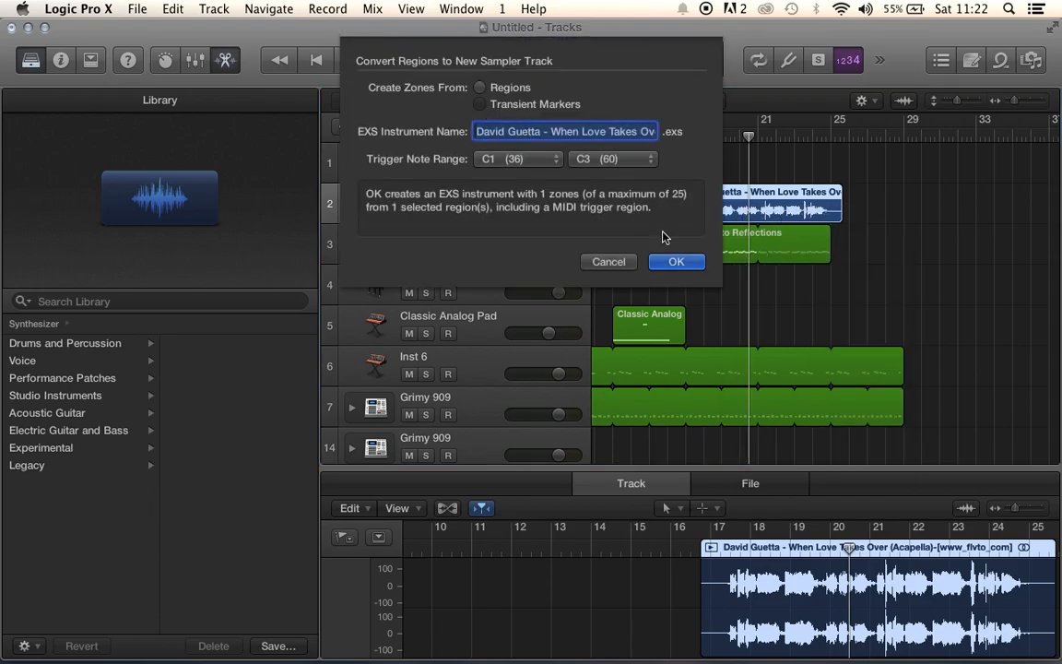
{"action": "left_click", "coordinate": [673, 263]}
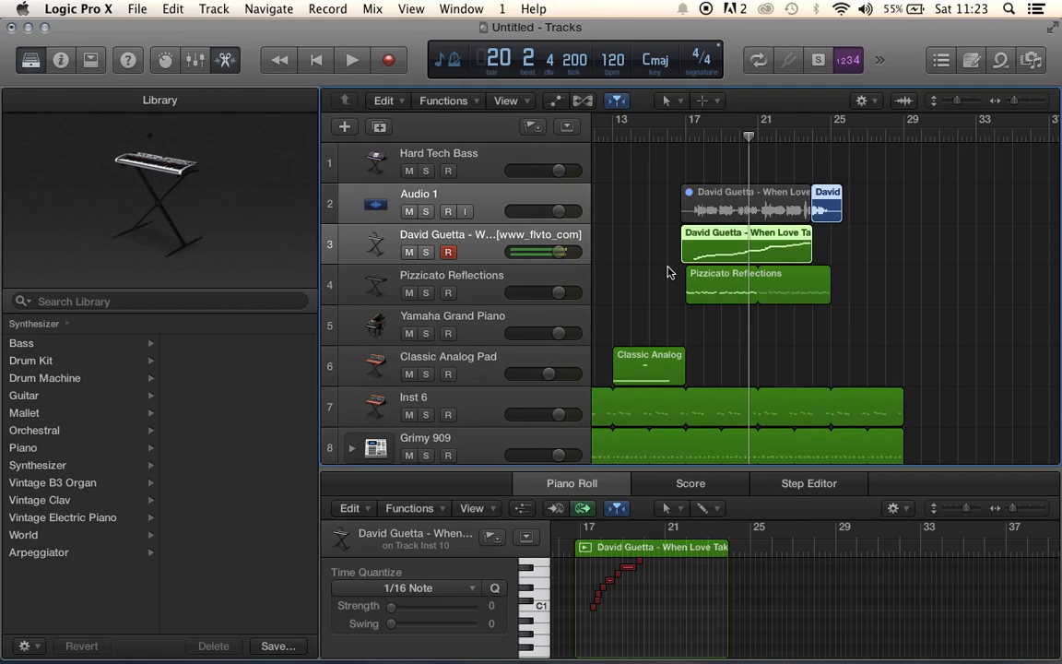
- Delete the sampler track's MIDI region and the leftover acapella piece, and mute the Audio 1 track
{"action": "key", "text": "Delete"}
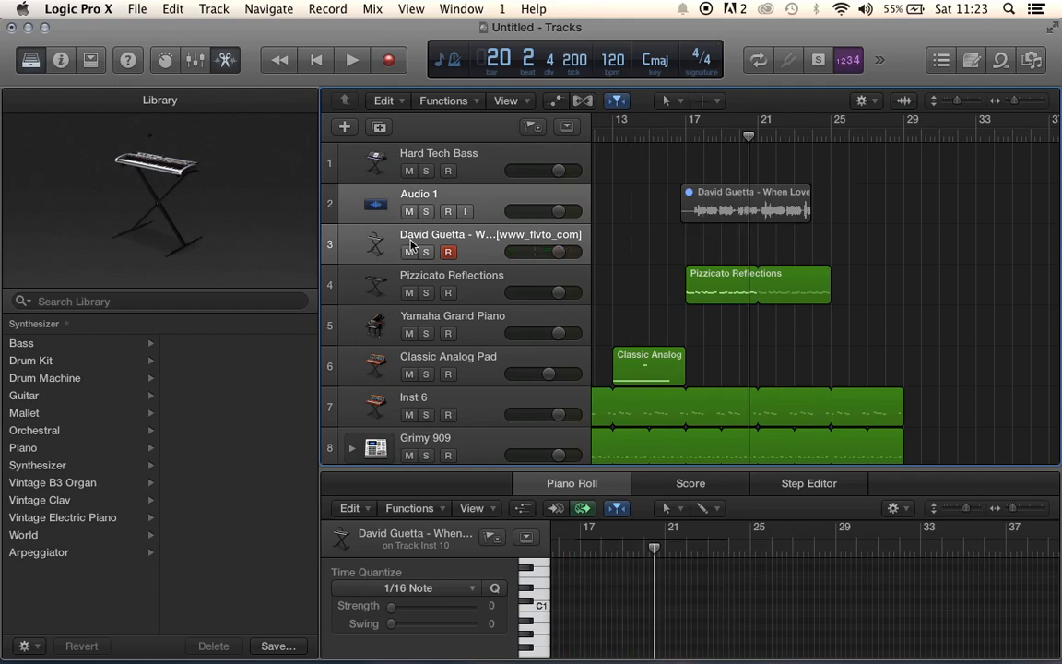
{"action": "left_click", "coordinate": [426, 212]}
{"action": "left_click", "coordinate": [426, 212]}
- Play the arrangement from bar 1 to about bar 28 to review it
{"action": "key", "text": "Return"}
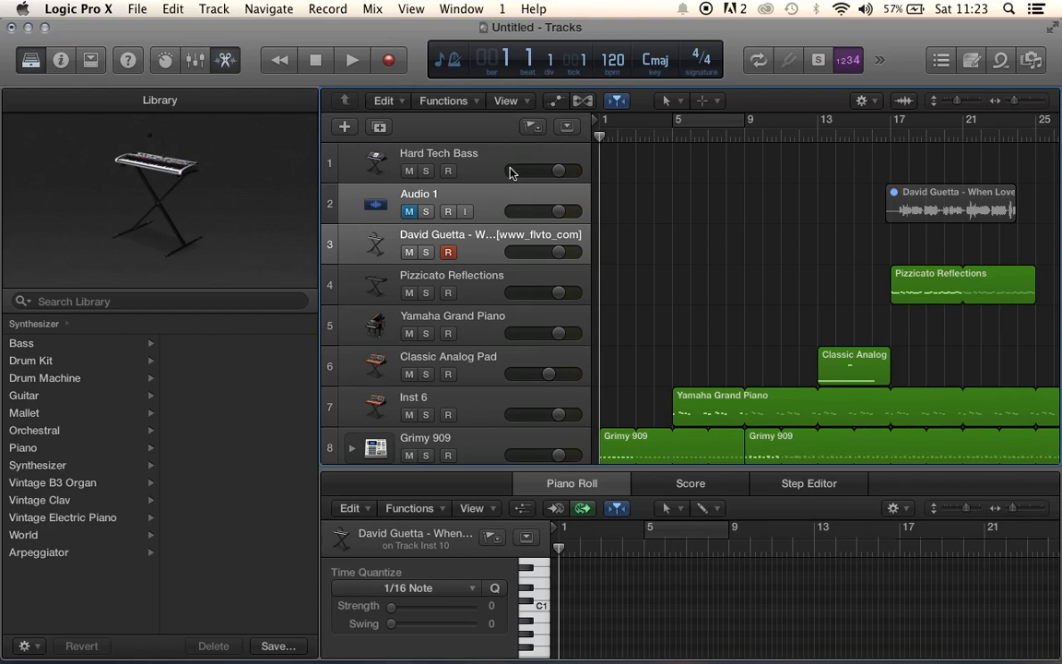
{"action": "key", "text": "space"}
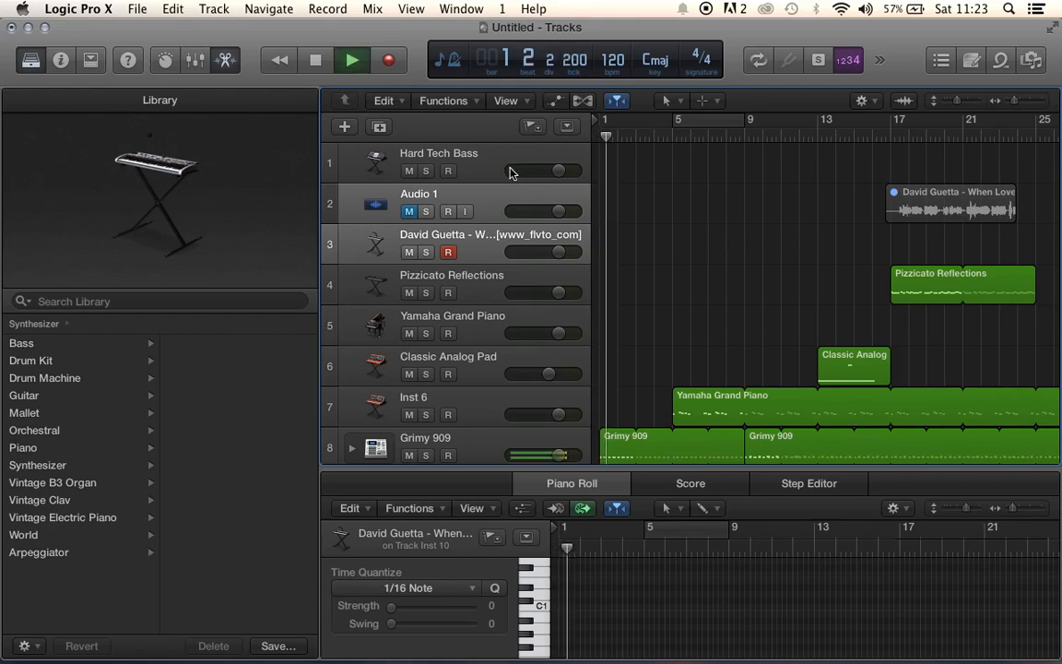
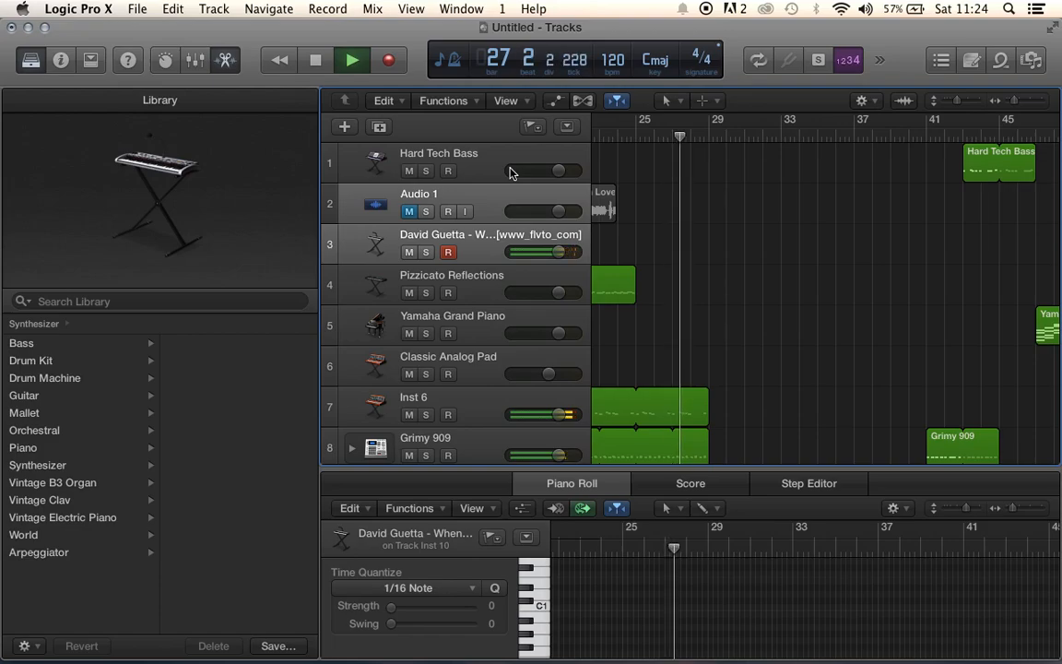
{"action": "key", "text": "space"}
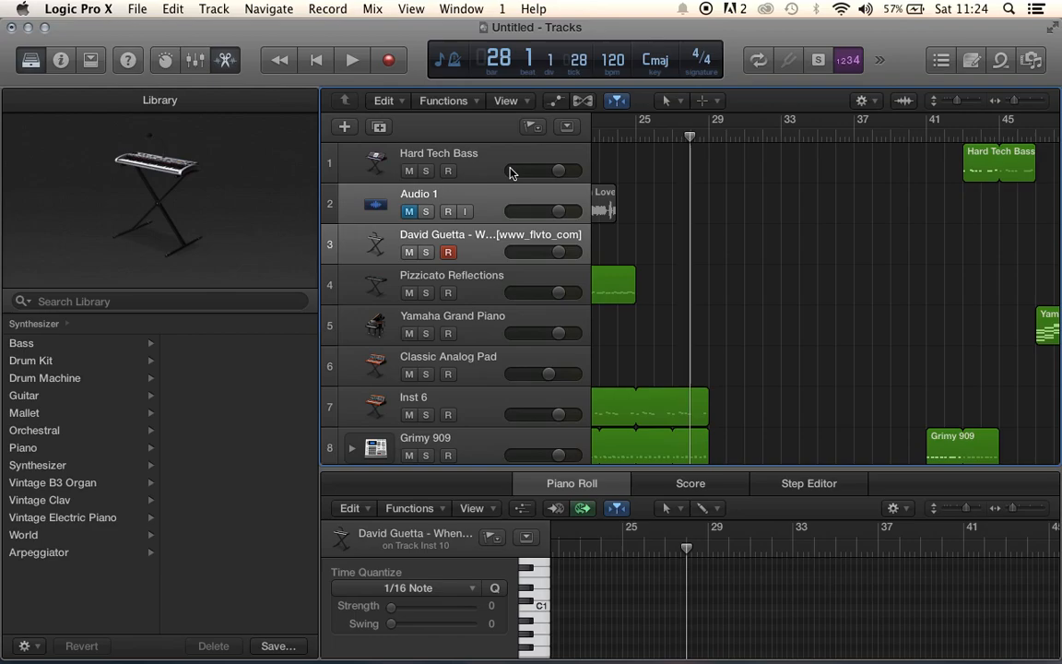
- Set and enable a cycle range from bar 25 to bar 29
{"action": "scroll", "coordinate": [747, 252], "scroll_direction": "left", "scroll_amount": 5}
{"action": "key", "text": "space"}
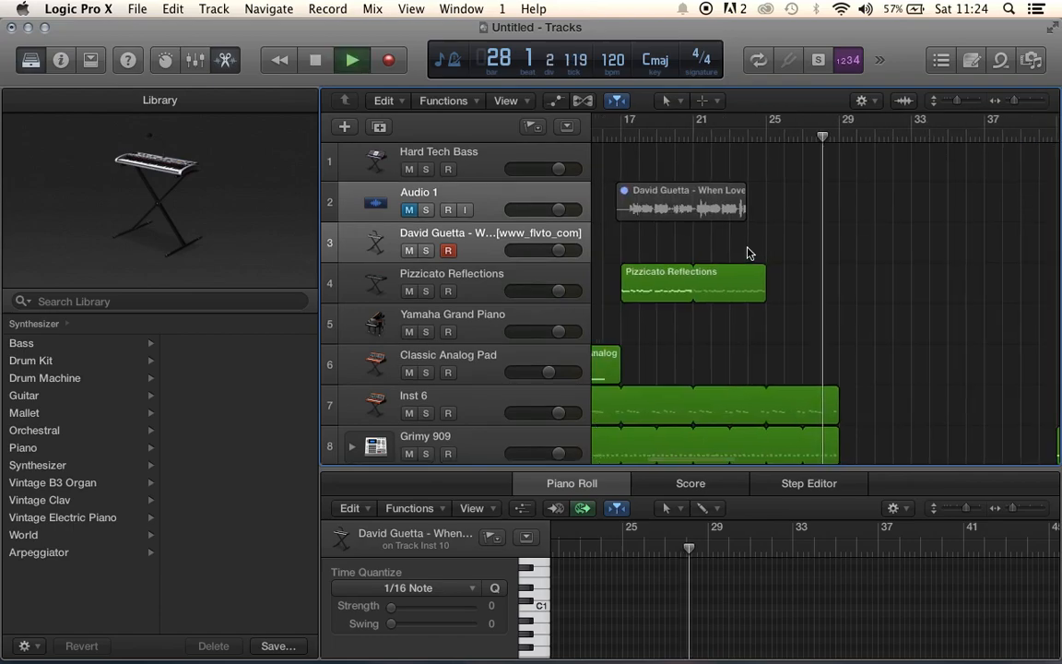
{"action": "scroll", "coordinate": [747, 252], "scroll_direction": "left", "scroll_amount": 5}
{"action": "key", "text": "space"}
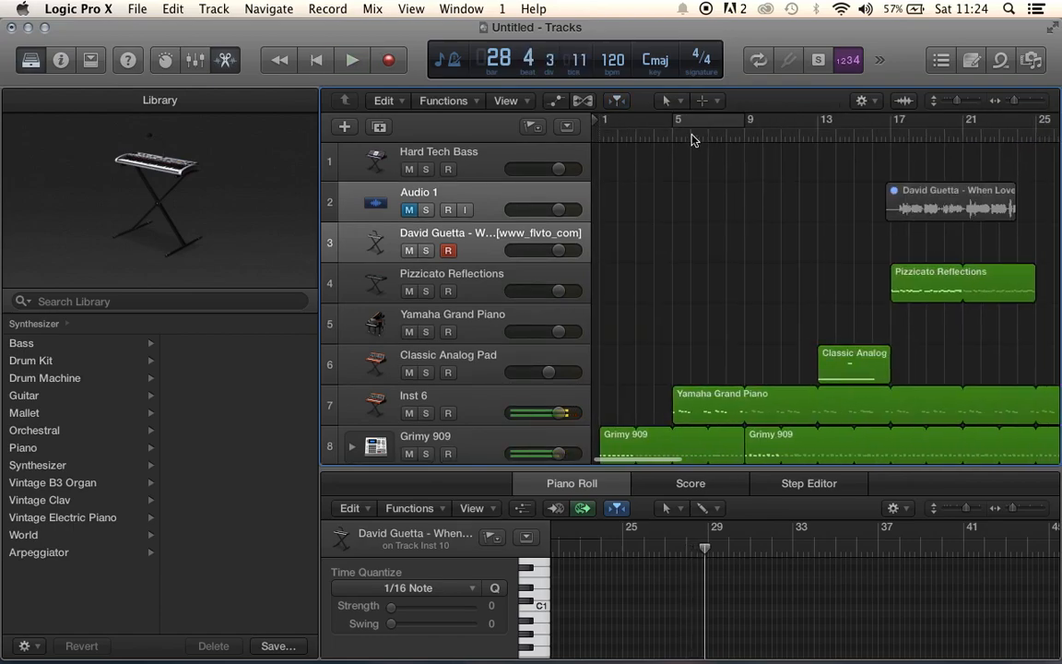
{"action": "left_click_drag", "start_coordinate": [693, 126], "coordinate": [964, 174]}
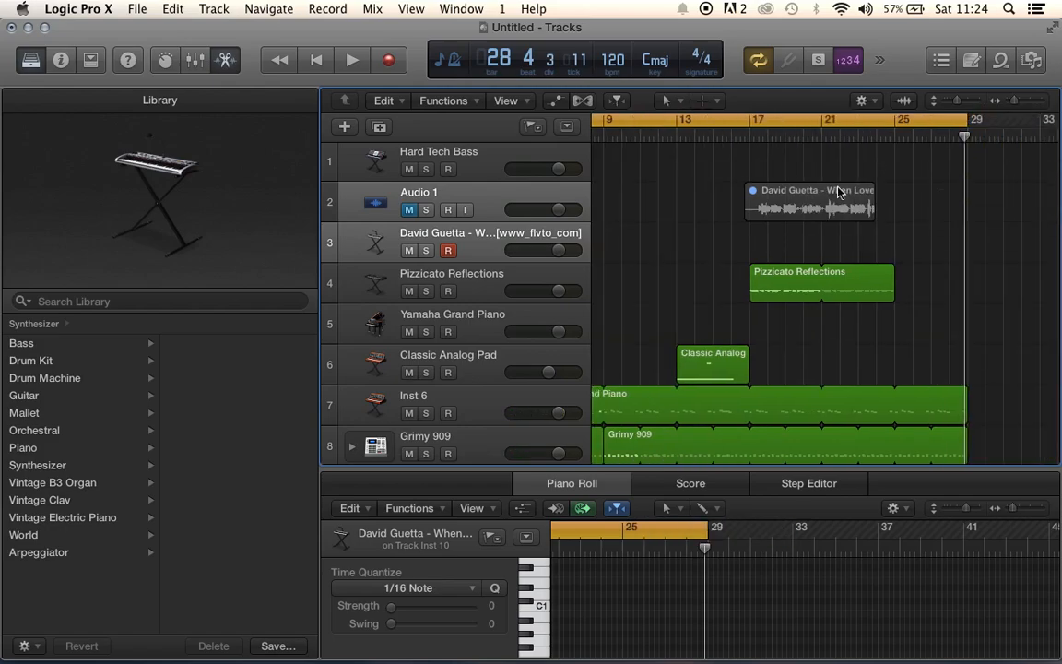
{"action": "scroll", "coordinate": [642, 155], "scroll_direction": "left", "scroll_amount": 3}
{"action": "left_click_drag", "start_coordinate": [636, 125], "coordinate": [987, 194]}
{"action": "scroll", "coordinate": [907, 268], "scroll_direction": "right", "scroll_amount": 4}
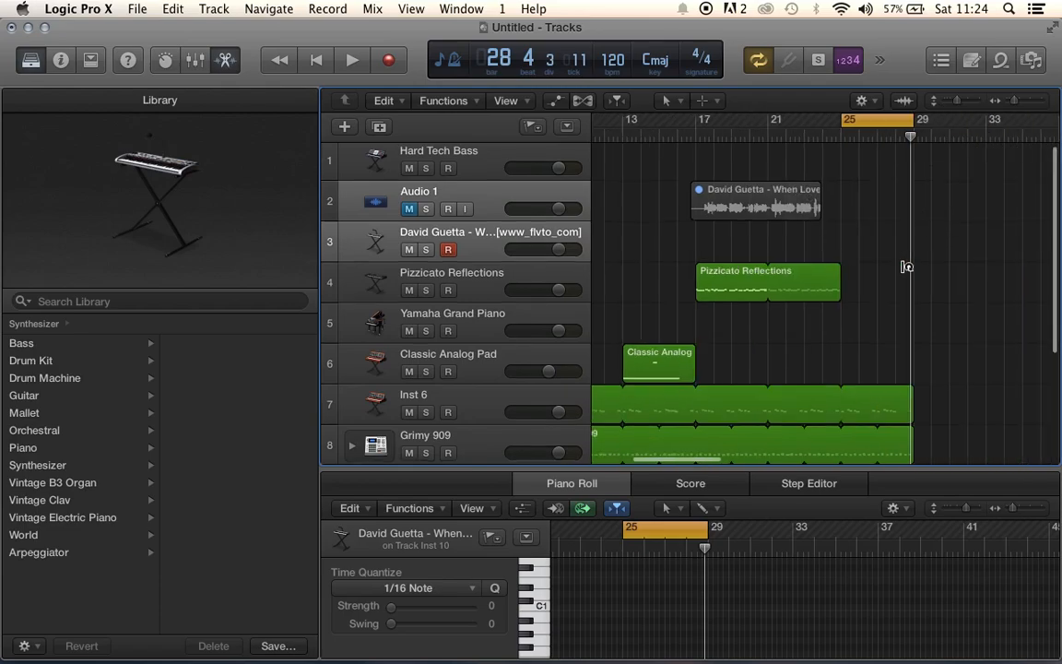
- Extend the looped Pizzicato Reflections region to bar 29 and clear the region selection
{"action": "left_click_drag", "start_coordinate": [843, 267], "coordinate": [916, 275]}
{"action": "scroll", "coordinate": [916, 275], "scroll_direction": "down", "scroll_amount": 2}
{"action": "scroll", "coordinate": [916, 275], "scroll_direction": "down", "scroll_amount": 1}
{"action": "scroll", "coordinate": [916, 275], "scroll_direction": "down", "scroll_amount": 5}
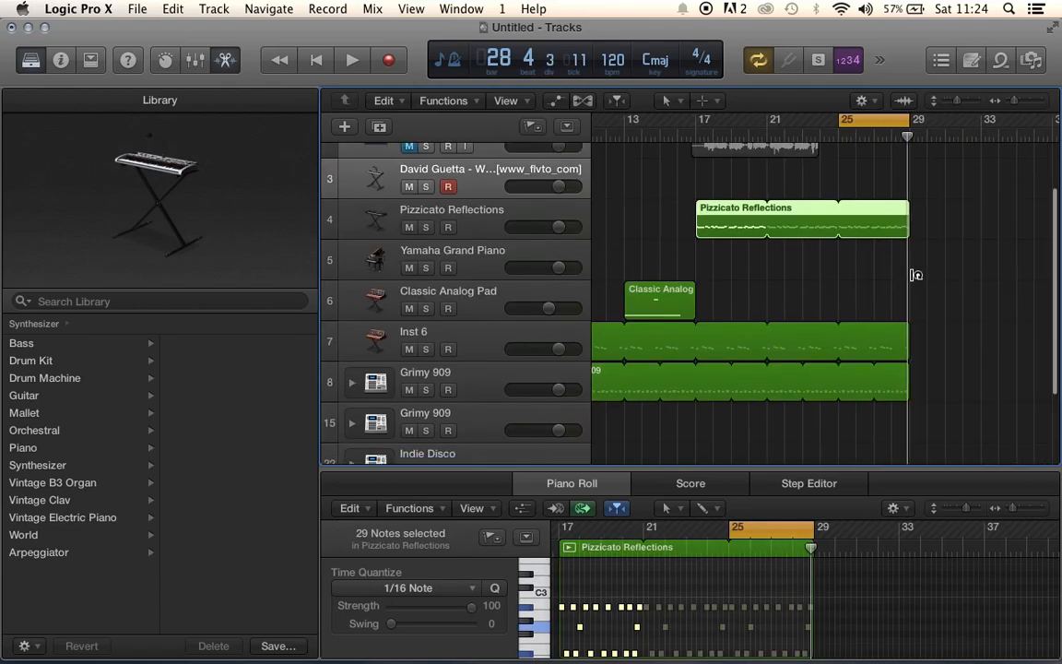
{"action": "left_click", "coordinate": [775, 332]}
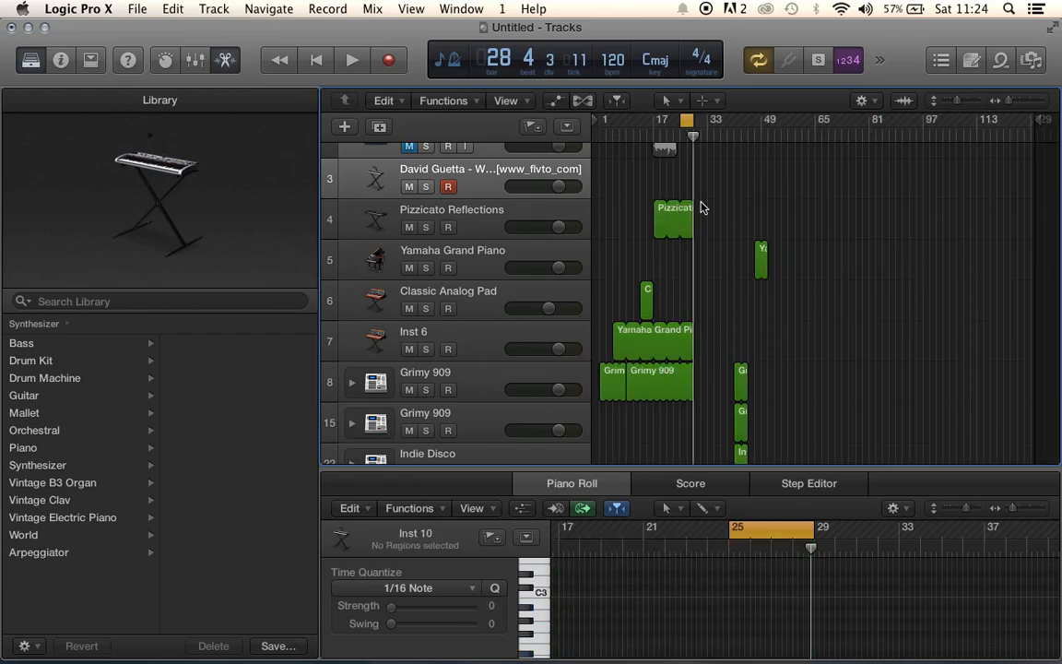
- Play the cycled section from bar 25 to rehearse the acapella sampler part over the loops
{"action": "left_click", "coordinate": [680, 137]}
{"action": "key", "text": "space"}
{"action": "scroll", "coordinate": [681, 137], "scroll_direction": "up", "scroll_amount": 5}
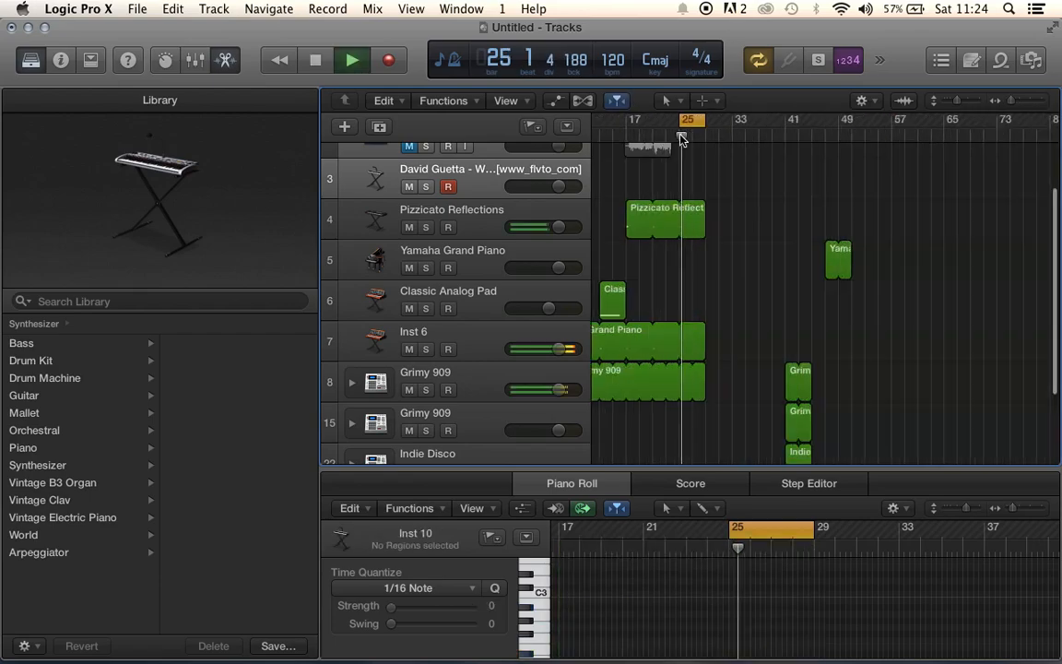
{"action": "scroll", "coordinate": [681, 138], "scroll_direction": "up", "scroll_amount": 3}
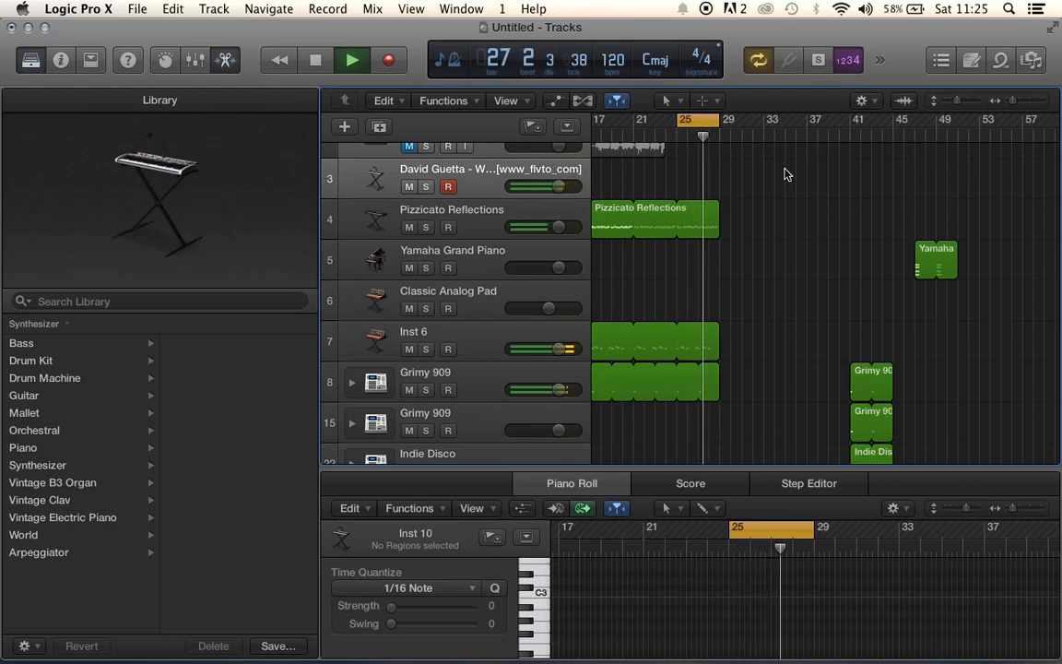
{"action": "key", "text": "space"}
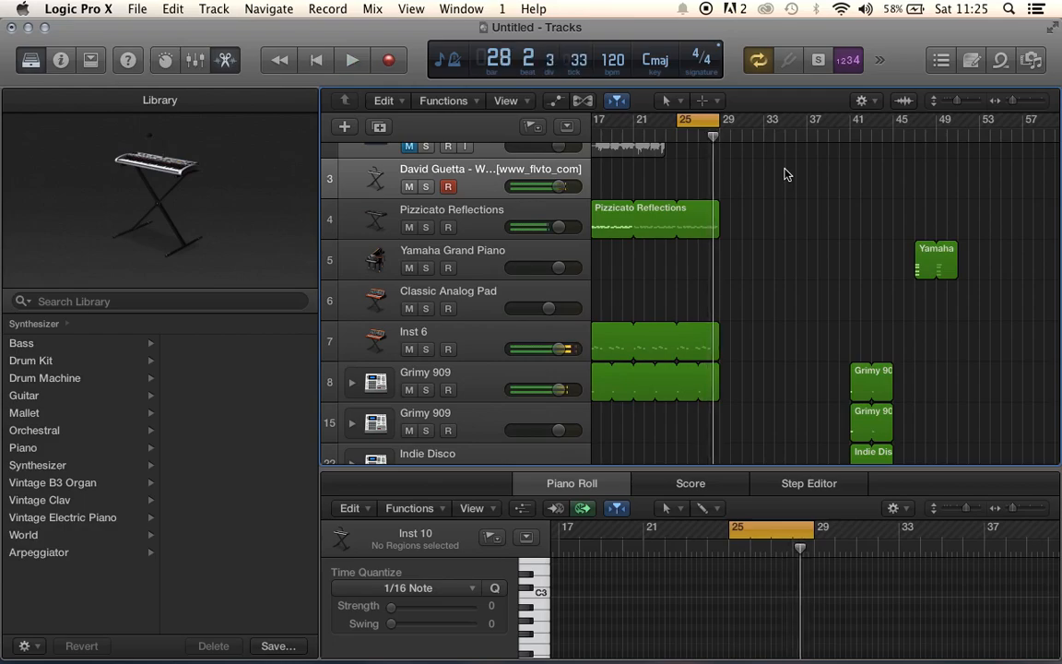
- Turn off the cycle and extend the looped Pizzicato Reflections and Inst 6 regions to about bar 36 and Grimy 909 to bar 37
{"action": "left_click", "coordinate": [750, 61]}
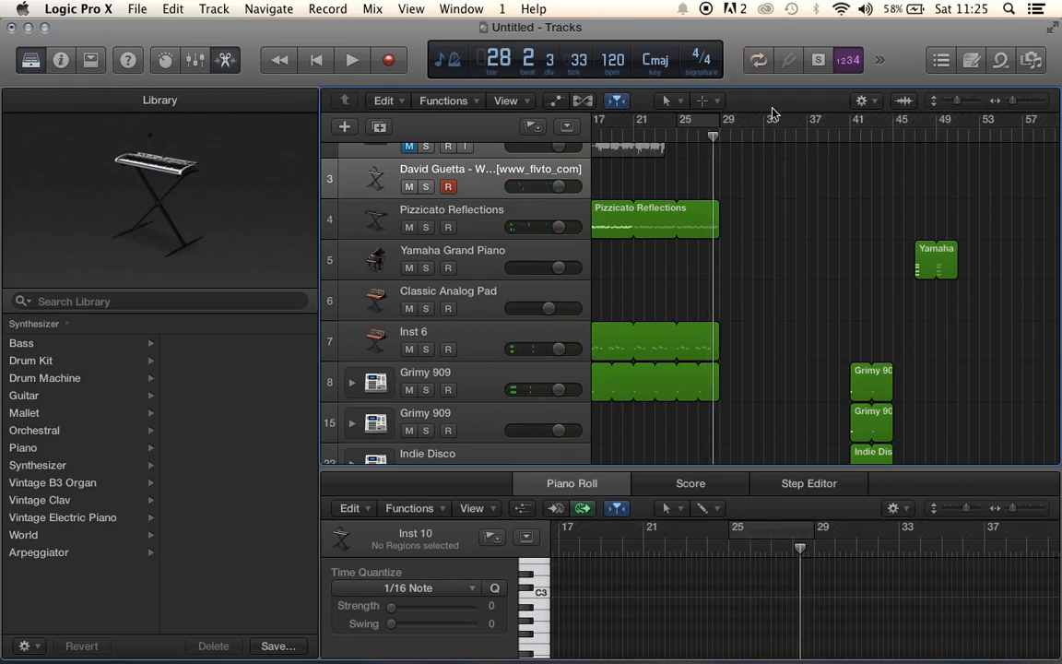
{"action": "left_click", "coordinate": [717, 207]}
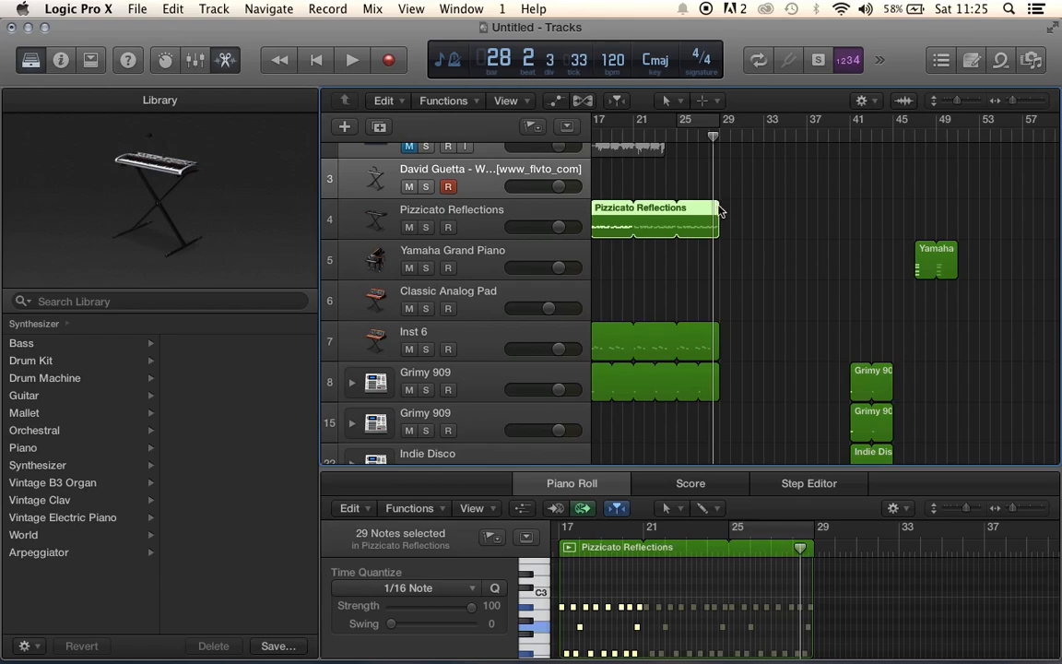
{"action": "left_click_drag", "start_coordinate": [721, 216], "coordinate": [778, 251]}
{"action": "left_click_drag", "start_coordinate": [728, 327], "coordinate": [795, 342]}
{"action": "left_click_drag", "start_coordinate": [749, 376], "coordinate": [804, 378]}
{"action": "scroll", "coordinate": [722, 302], "scroll_direction": "up", "scroll_amount": 1}
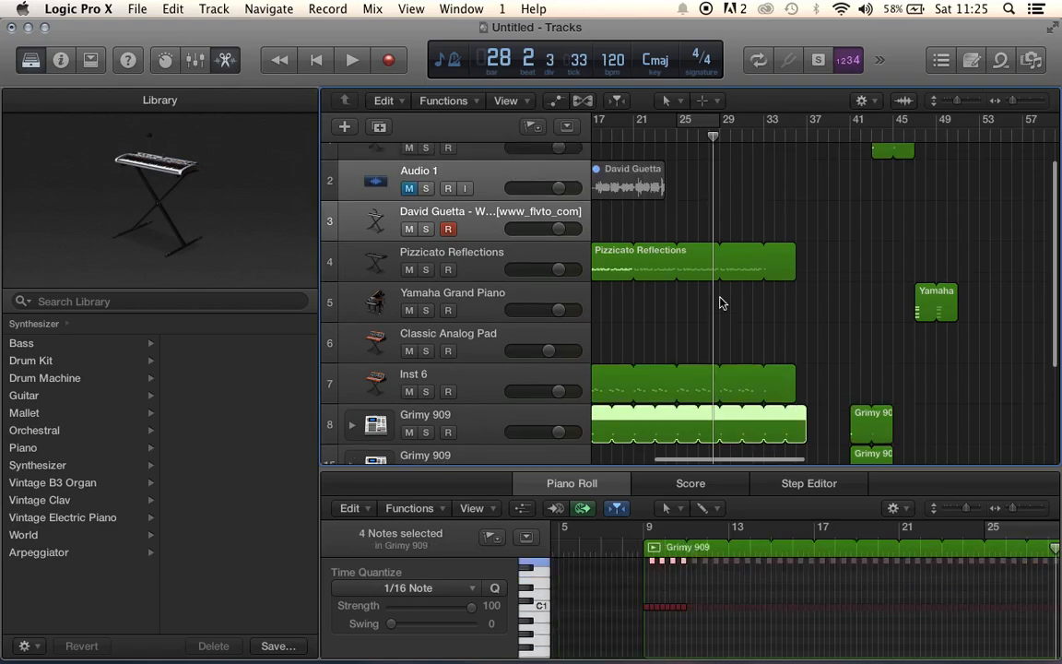
- Record a MIDI part on the David Guetta acapella sampler track from bar 25 to about bar 37
{"action": "scroll", "coordinate": [722, 303], "scroll_direction": "up", "scroll_amount": 1}
{"action": "scroll", "coordinate": [723, 303], "scroll_direction": "left", "scroll_amount": 5}
{"action": "scroll", "coordinate": [723, 303], "scroll_direction": "down", "scroll_amount": 1}
{"action": "scroll", "coordinate": [722, 303], "scroll_direction": "right", "scroll_amount": 1}
{"action": "left_click", "coordinate": [792, 139]}
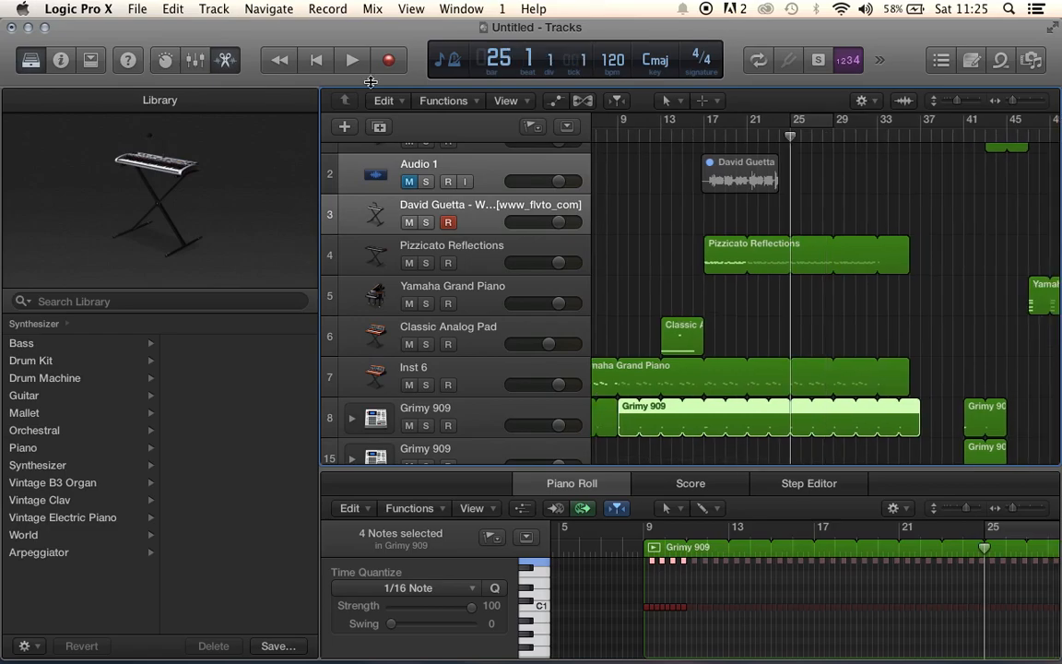
{"action": "left_click", "coordinate": [826, 309]}
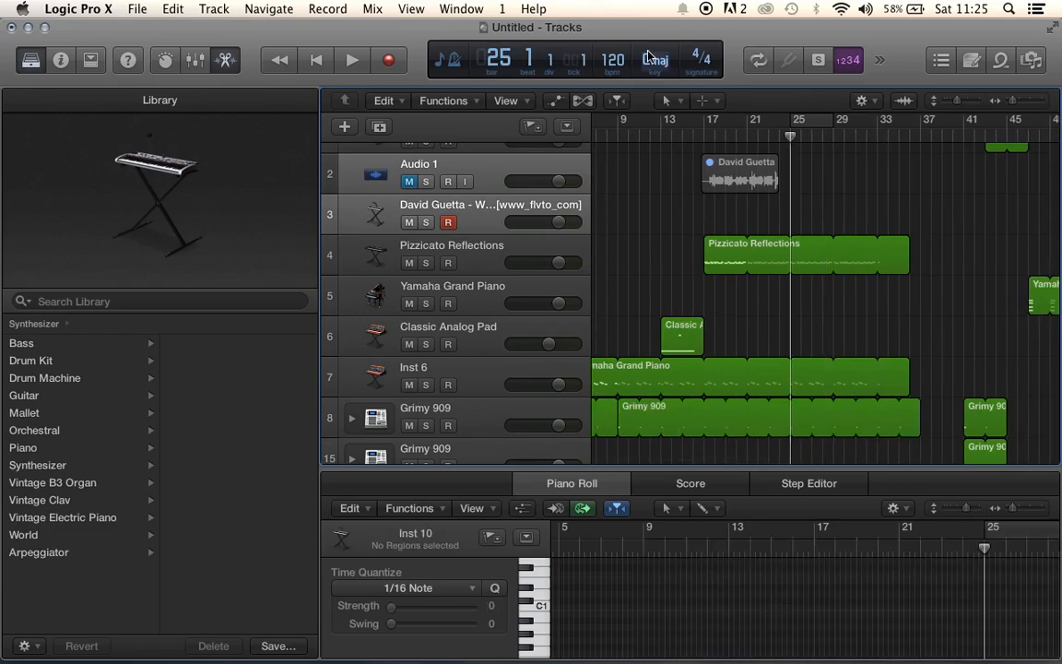
{"action": "left_click", "coordinate": [390, 61]}
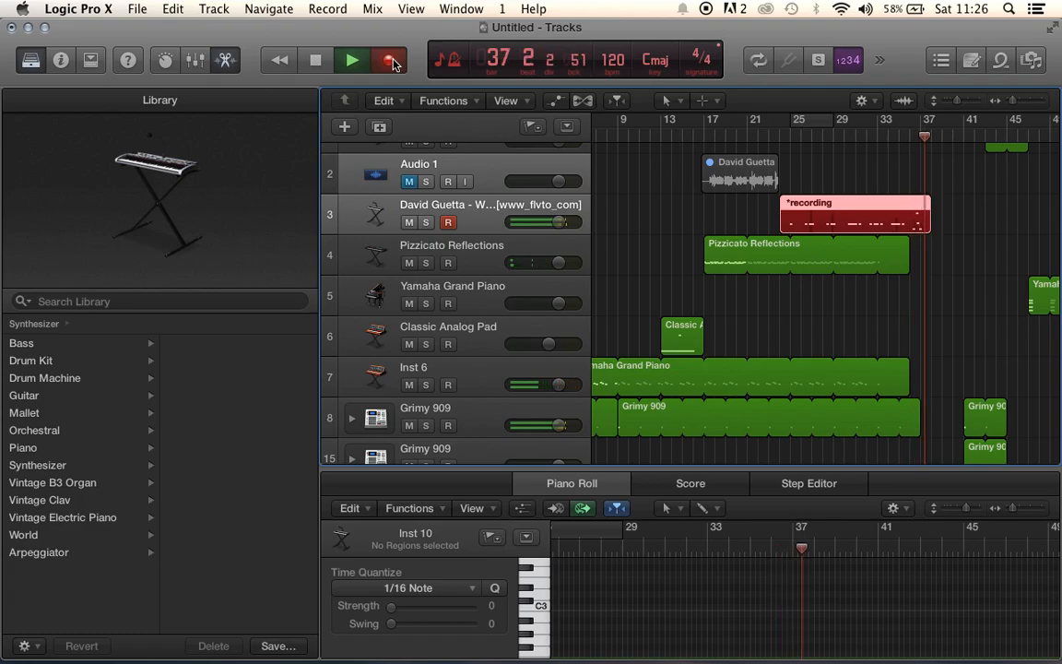
{"action": "key", "text": "space"}
- Split the recorded sampler region at bar 33, splitting the overlapping notes, and delete the part after the cut
{"action": "left_click", "coordinate": [879, 143]}
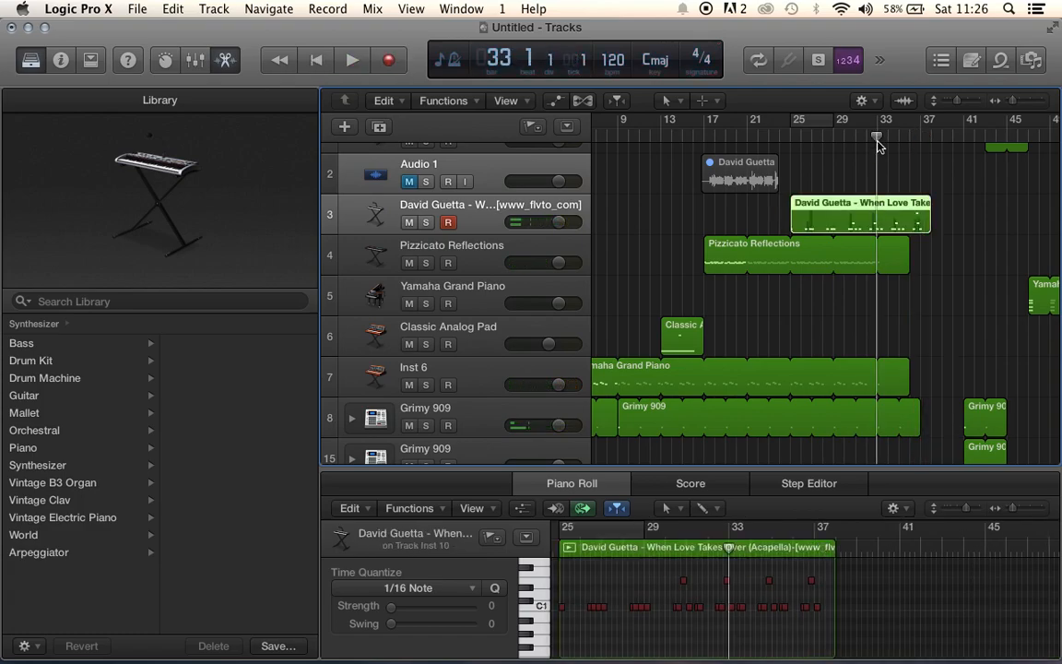
{"action": "left_click", "coordinate": [872, 280]}
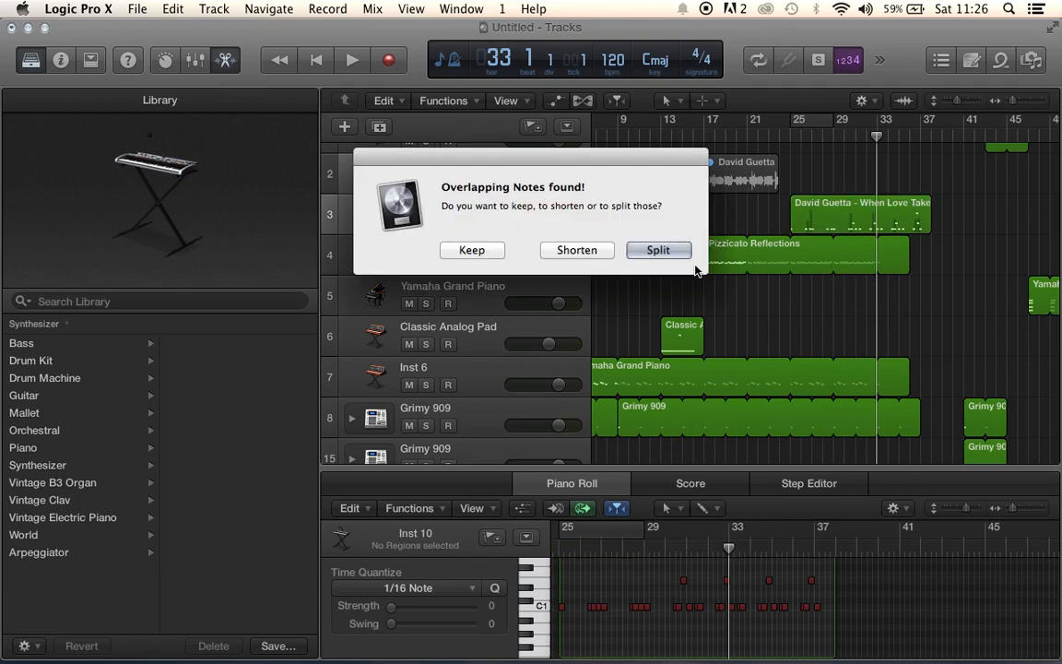
{"action": "left_click", "coordinate": [657, 250]}
{"action": "key", "text": "Delete"}
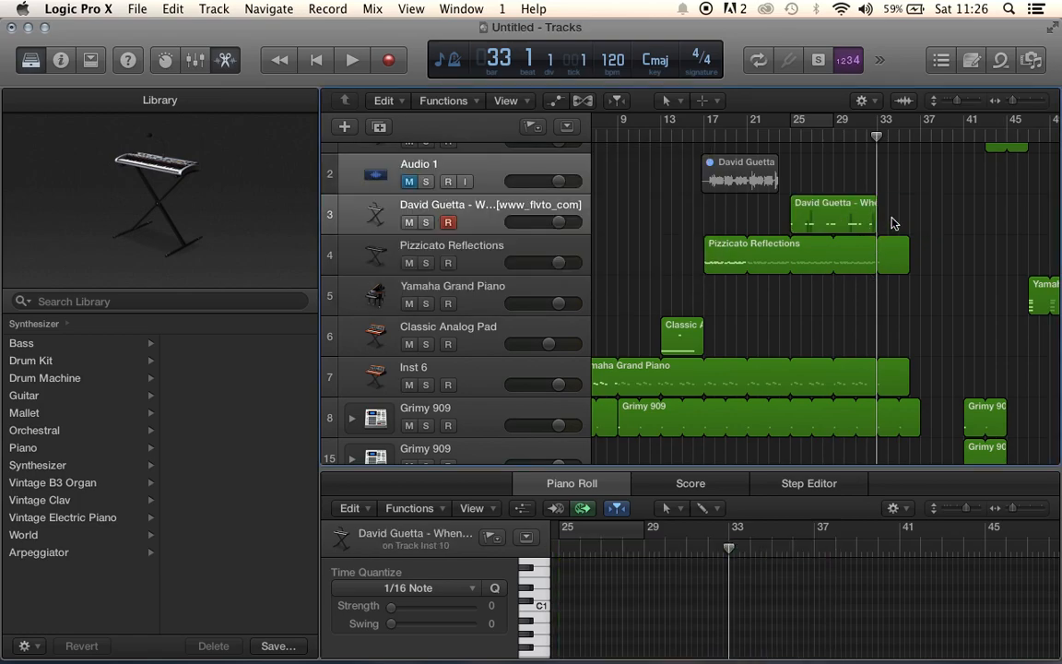
- Quantize all notes of the sampler region to 1/16 Note while playing it back from bar 25 to bar 33
{"action": "left_click", "coordinate": [795, 139]}
{"action": "key", "text": "space"}
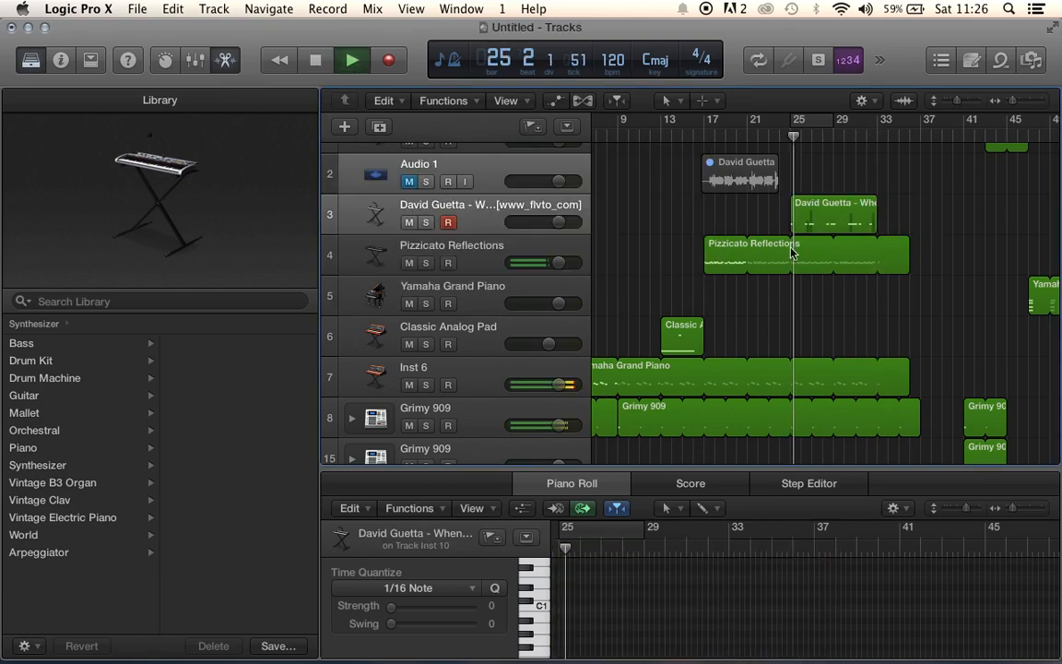
{"action": "left_click", "coordinate": [809, 232]}
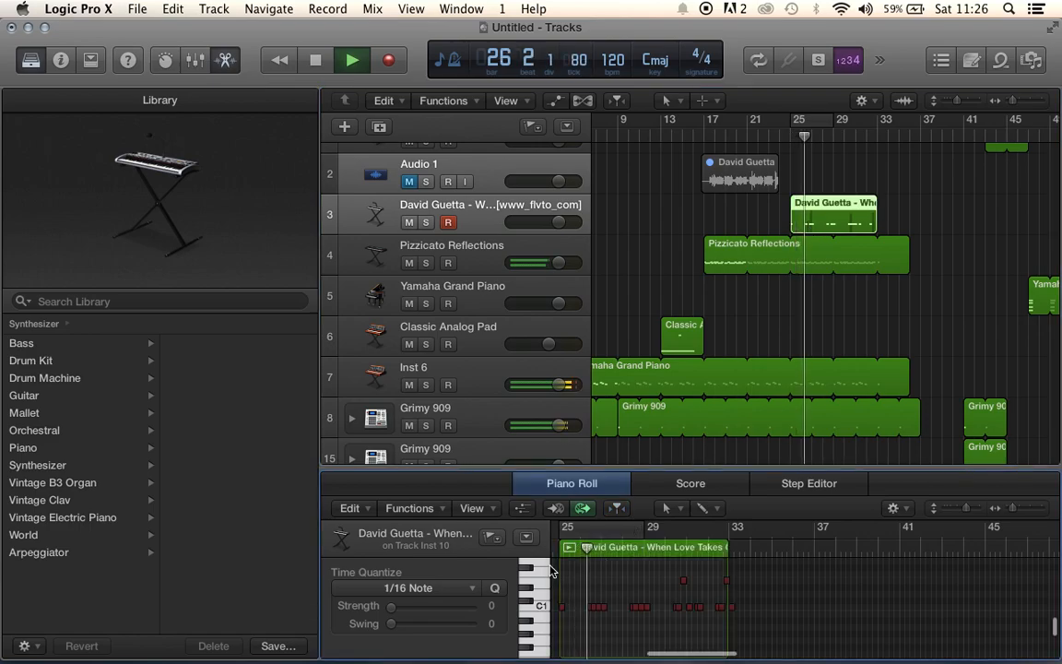
{"action": "left_click_drag", "start_coordinate": [565, 564], "coordinate": [763, 627]}
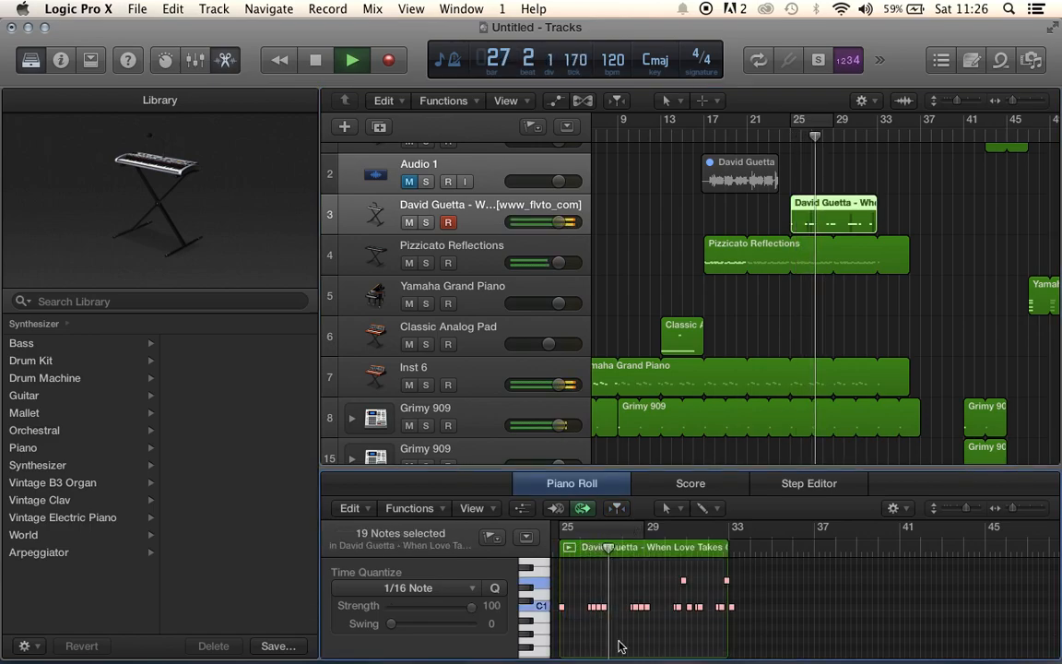
{"action": "left_click", "coordinate": [496, 588]}
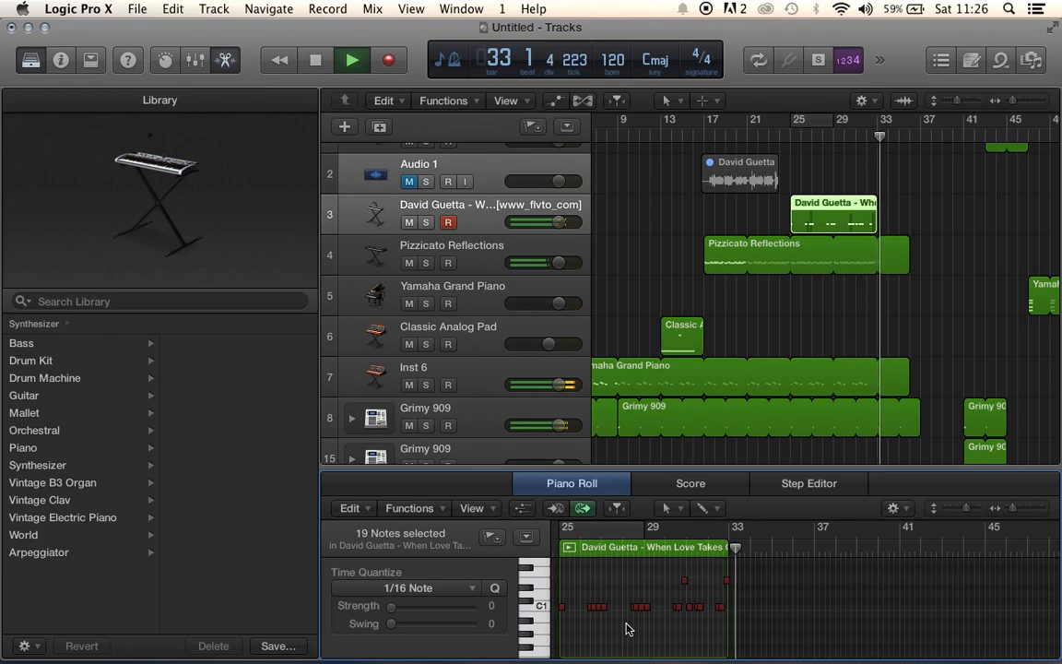
{"action": "key", "text": "space"}
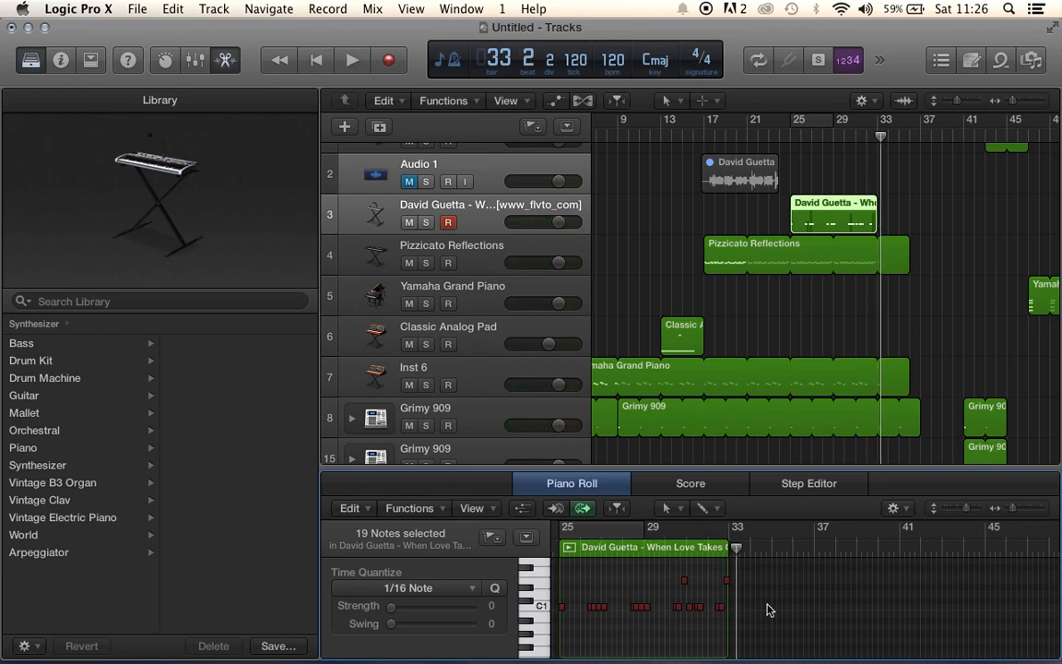
- Hide the Library and the Piano Roll editor to enlarge the track area, and select the Audio 1 track
{"action": "scroll", "coordinate": [867, 392], "scroll_direction": "down", "scroll_amount": 3}
{"action": "key", "text": "y"}
{"action": "left_click", "coordinate": [211, 61]}
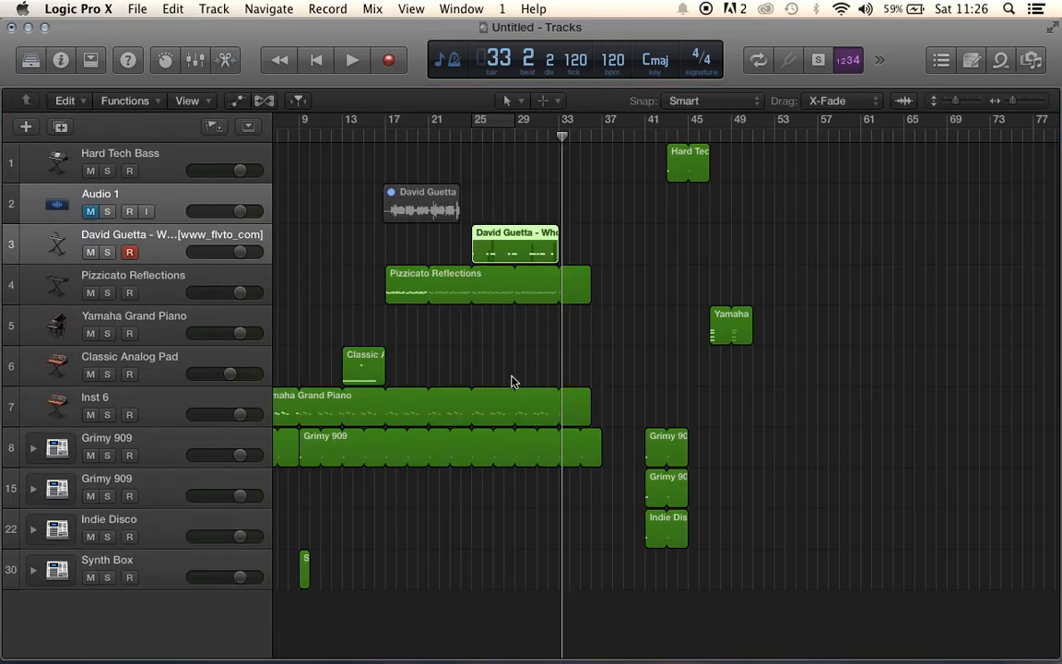
{"action": "left_click", "coordinate": [165, 172]}
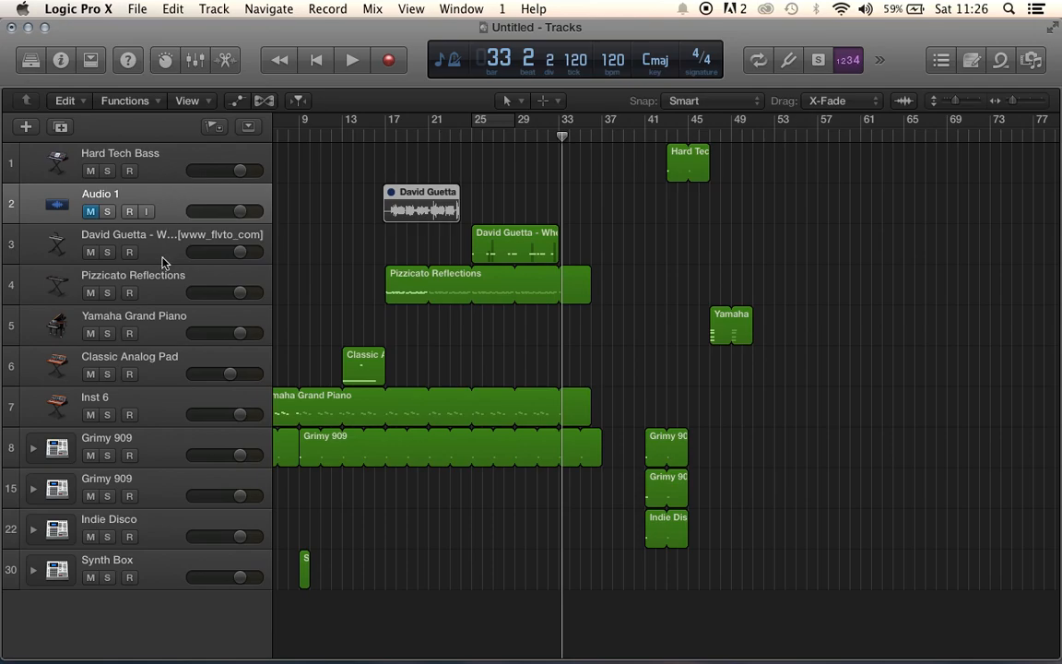
- Audition the two Grimy 909 tracks one after the other in solo from bar 41
{"action": "left_click", "coordinate": [646, 138]}
{"action": "left_click", "coordinate": [107, 456]}
{"action": "key", "text": "space"}
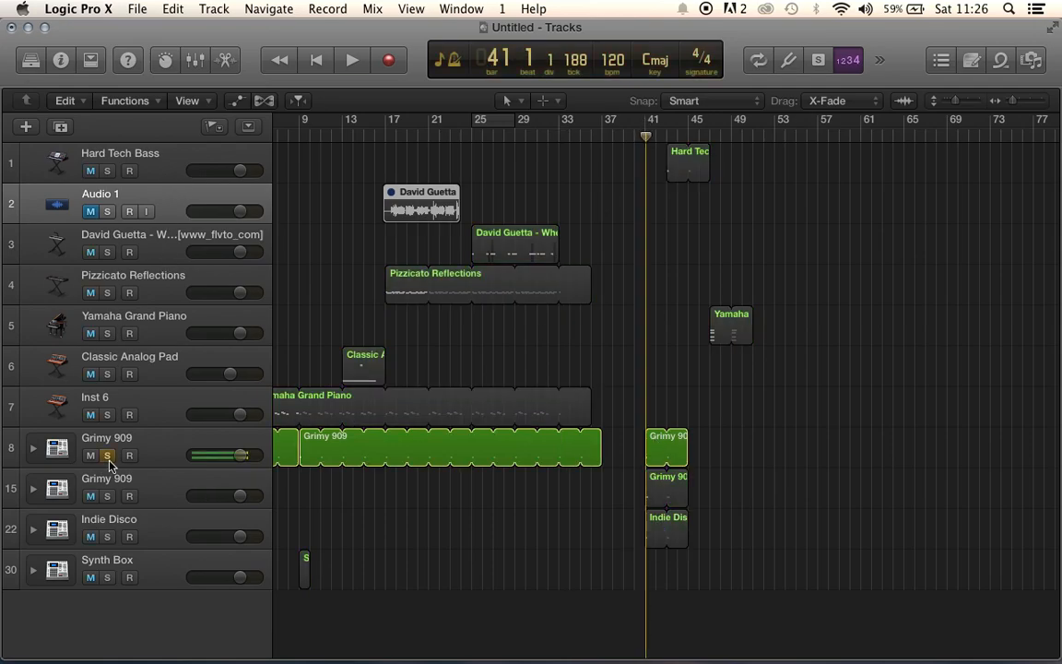
{"action": "key", "text": "space"}
{"action": "left_click", "coordinate": [107, 456]}
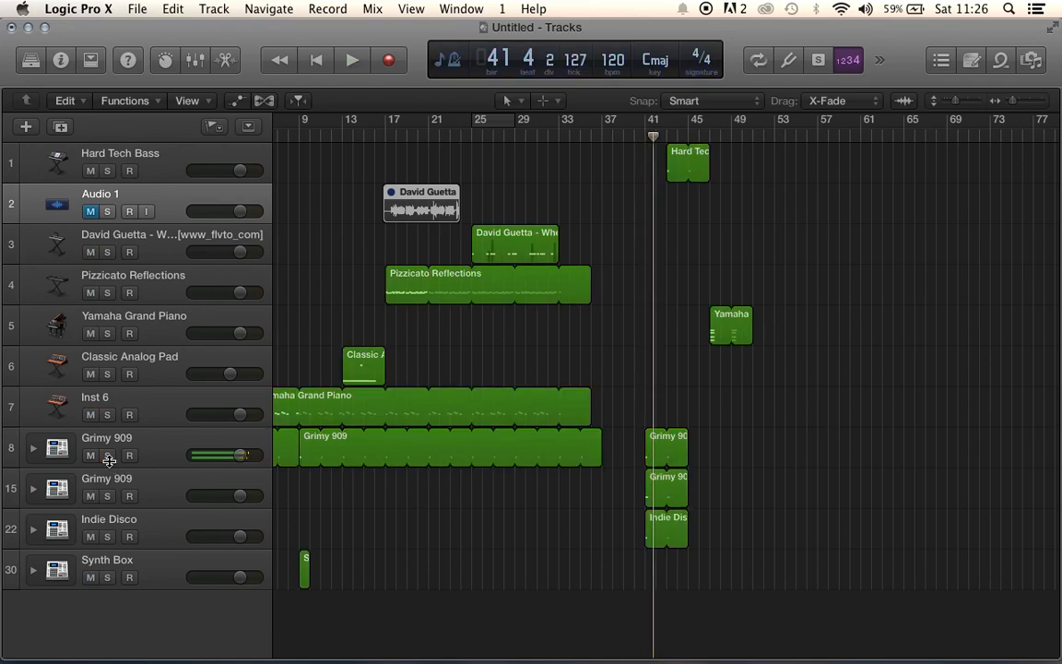
{"action": "left_click", "coordinate": [107, 497]}
{"action": "key", "text": "space"}
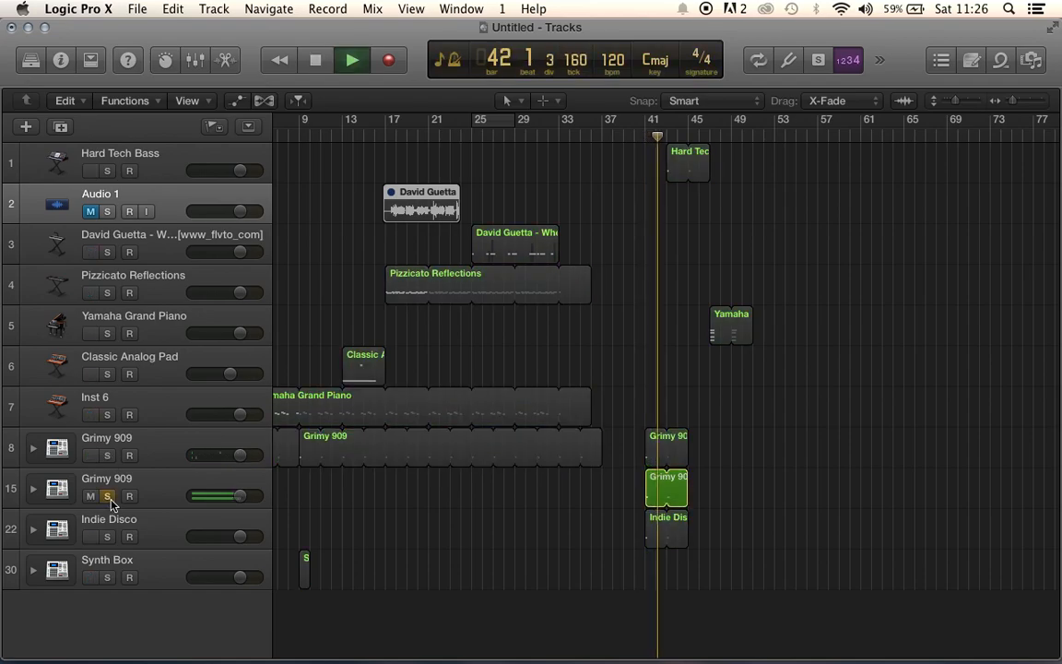
{"action": "key", "text": "space"}
{"action": "left_click", "coordinate": [107, 498]}
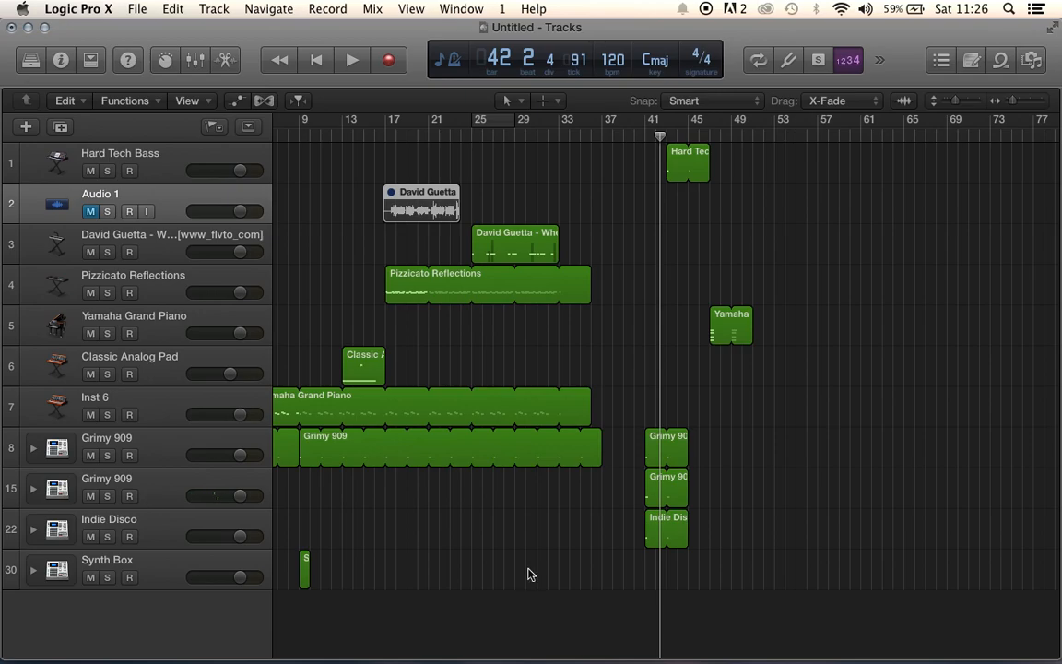
- Move the second Grimy 909 track's region to bar 33 and shift the remaining spare regions 20 bars later, starting at bar 61
{"action": "left_click_drag", "start_coordinate": [662, 476], "coordinate": [571, 489]}
{"action": "left_click_drag", "start_coordinate": [650, 157], "coordinate": [766, 550]}
{"action": "left_click_drag", "start_coordinate": [668, 450], "coordinate": [885, 452]}
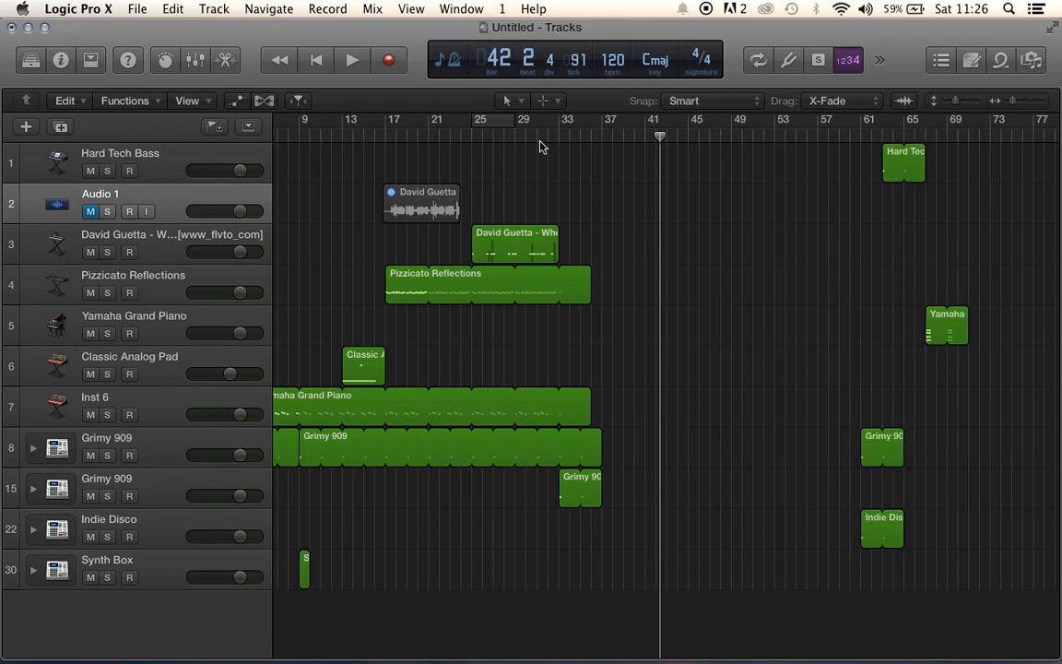
- Play the arrangement from bar 1 to about bar 35 to review it, raising the system volume
{"action": "left_click", "coordinate": [319, 60]}
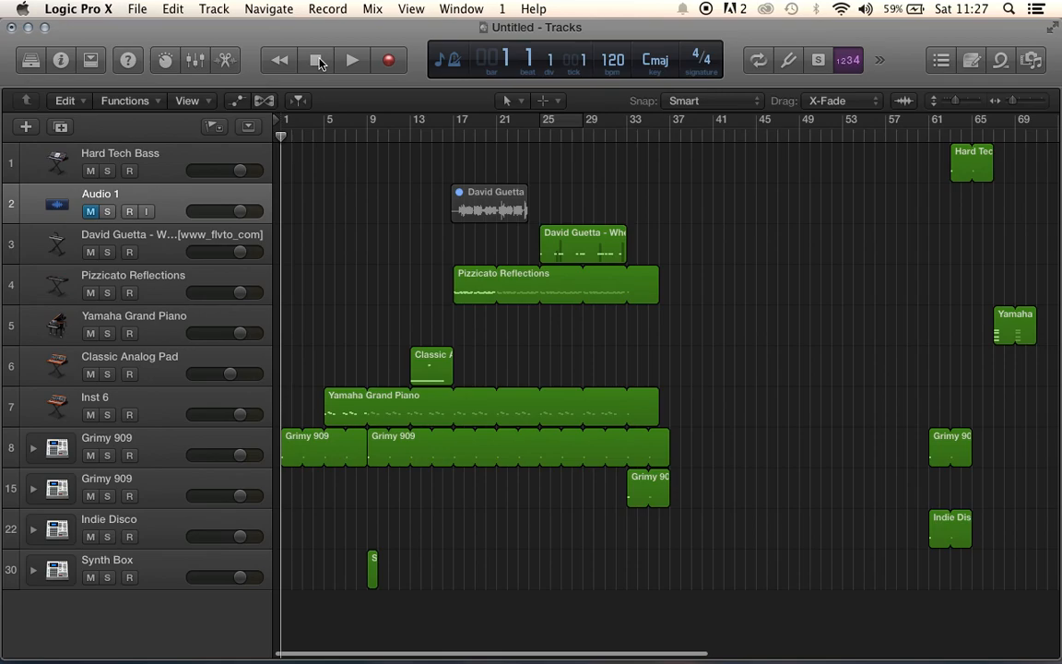
{"action": "key", "text": "space"}
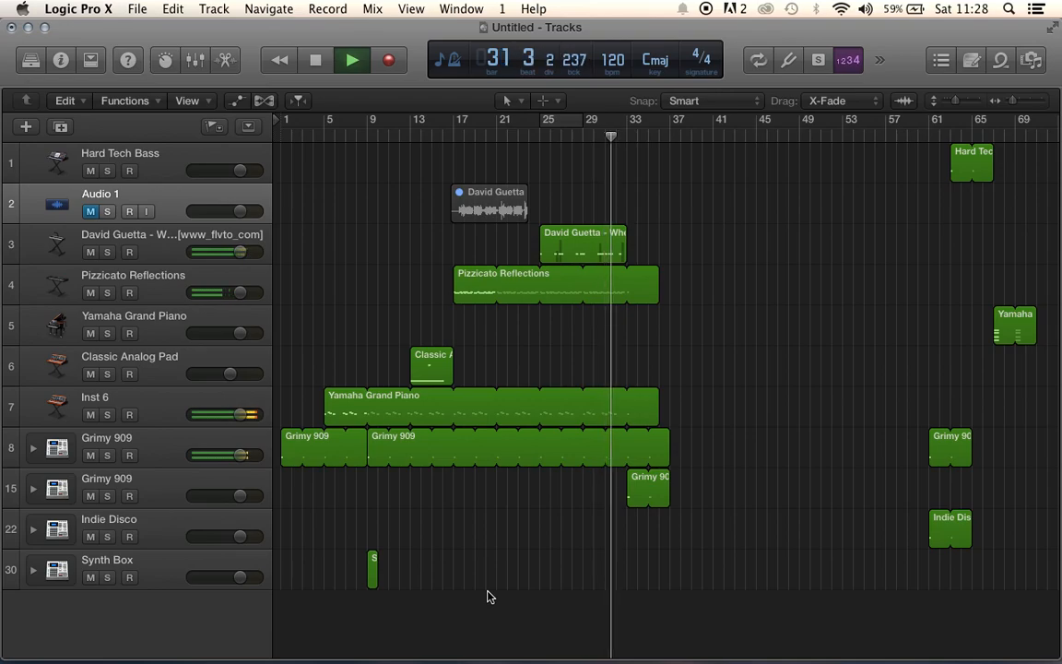
{"action": "key", "text": "XF86AudioRaiseVolume"}
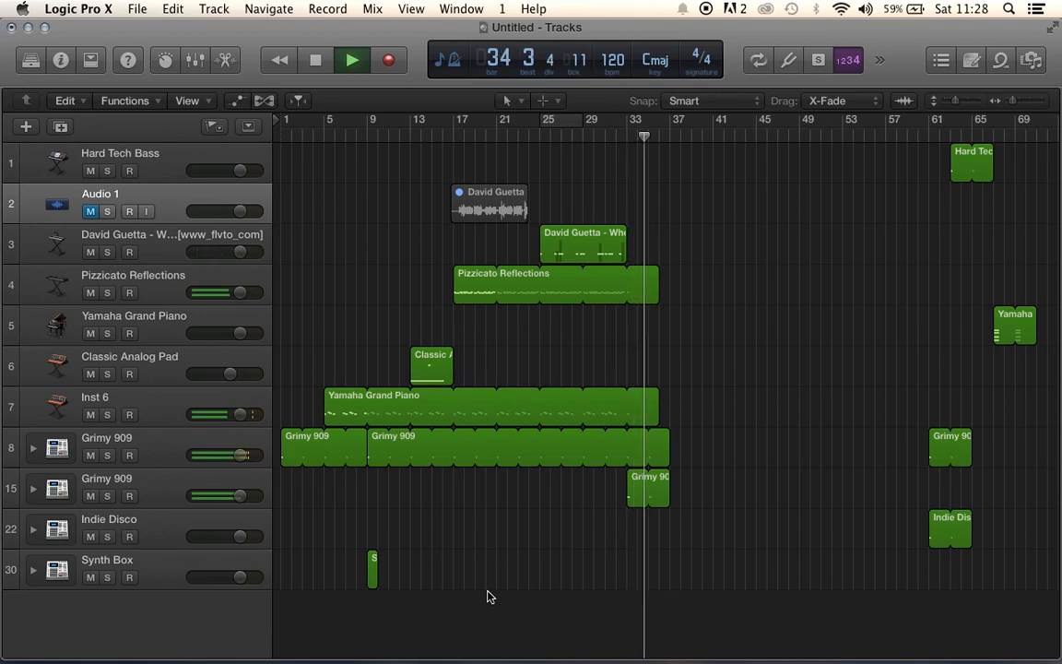
{"action": "key", "text": "space"}
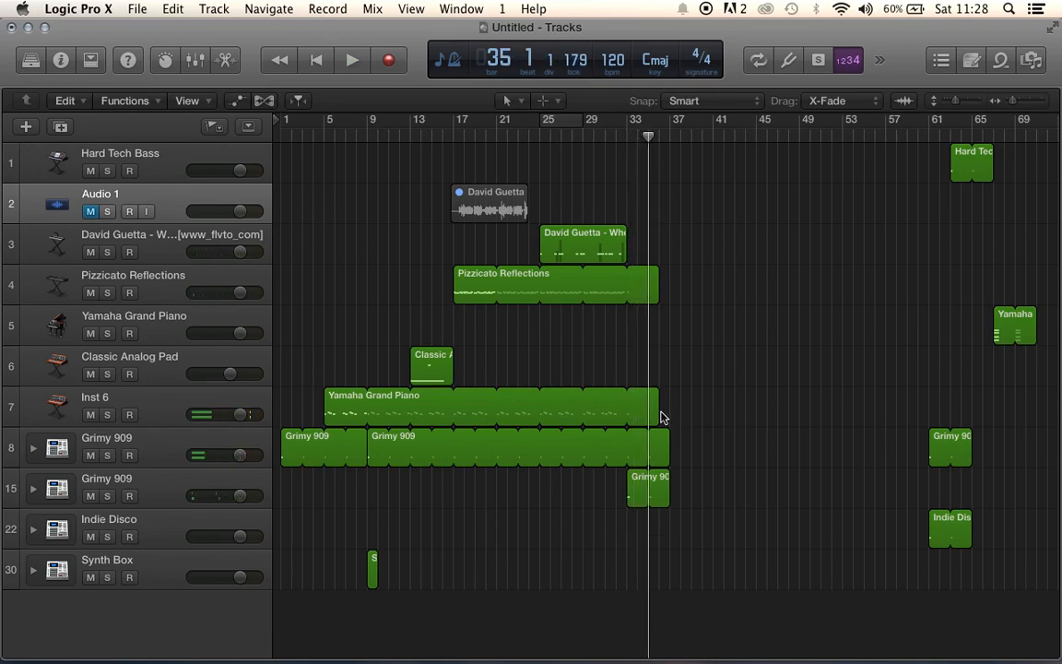
- Extend the looped Yamaha Grand Piano region on the Inst 6 track to bar 37 and place the playhead at bar 33
{"action": "left_click_drag", "start_coordinate": [657, 399], "coordinate": [678, 402]}
{"action": "left_click", "coordinate": [718, 317]}
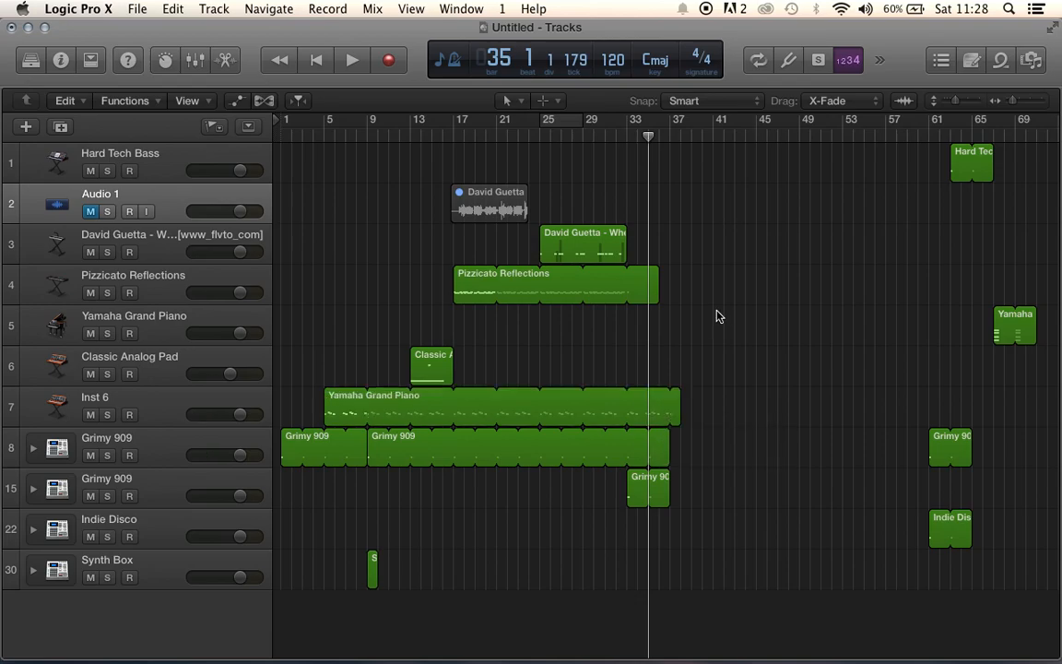
{"action": "left_click", "coordinate": [626, 136]}
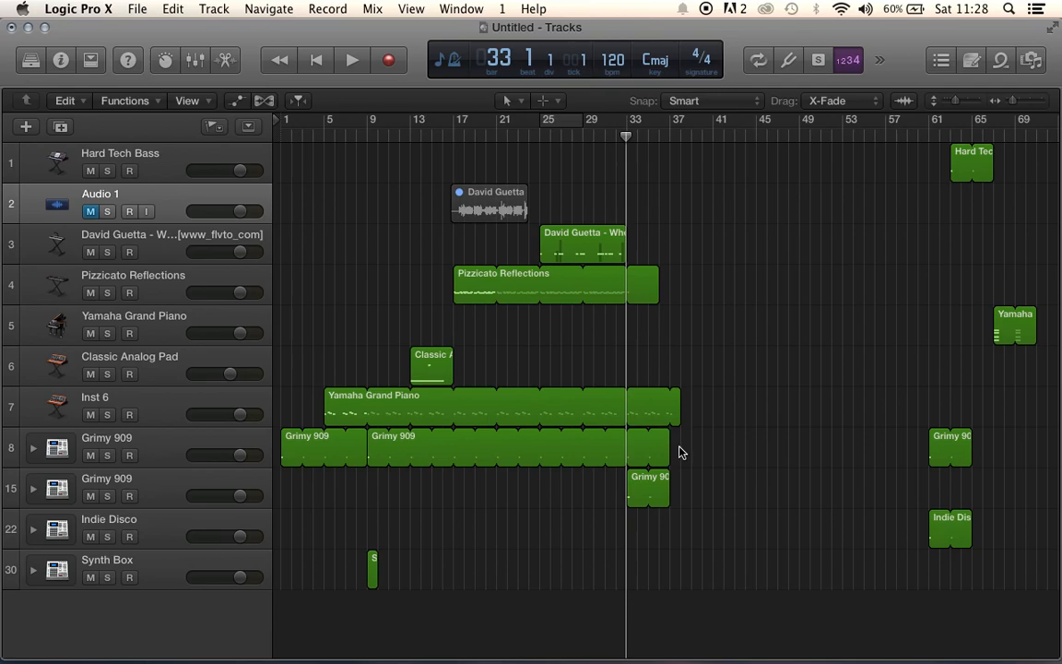
{"action": "left_click", "coordinate": [674, 397]}
{"action": "left_click_drag", "start_coordinate": [678, 398], "coordinate": [670, 405]}
{"action": "left_click", "coordinate": [709, 424]}
{"action": "left_click", "coordinate": [167, 455]}
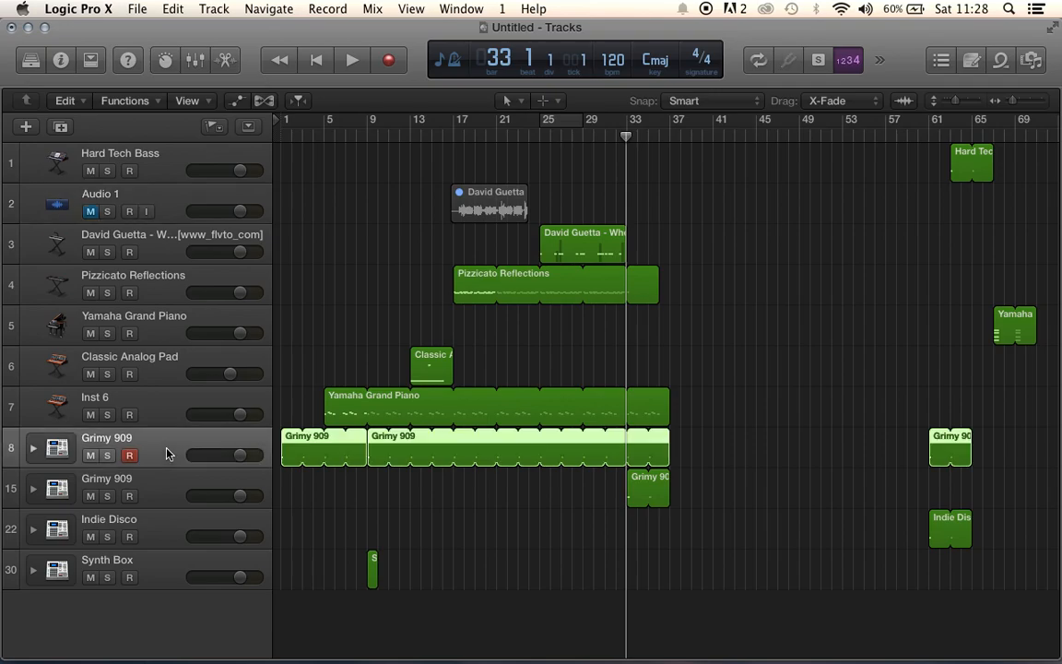
{"action": "left_click", "coordinate": [59, 129]}
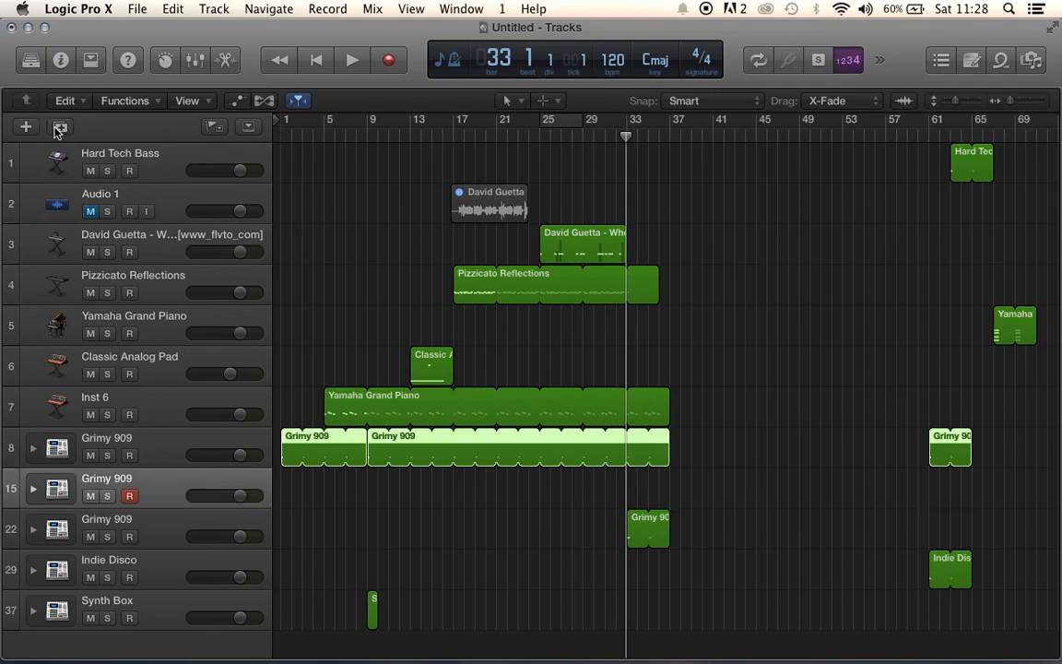
{"action": "key", "text": "Delete"}
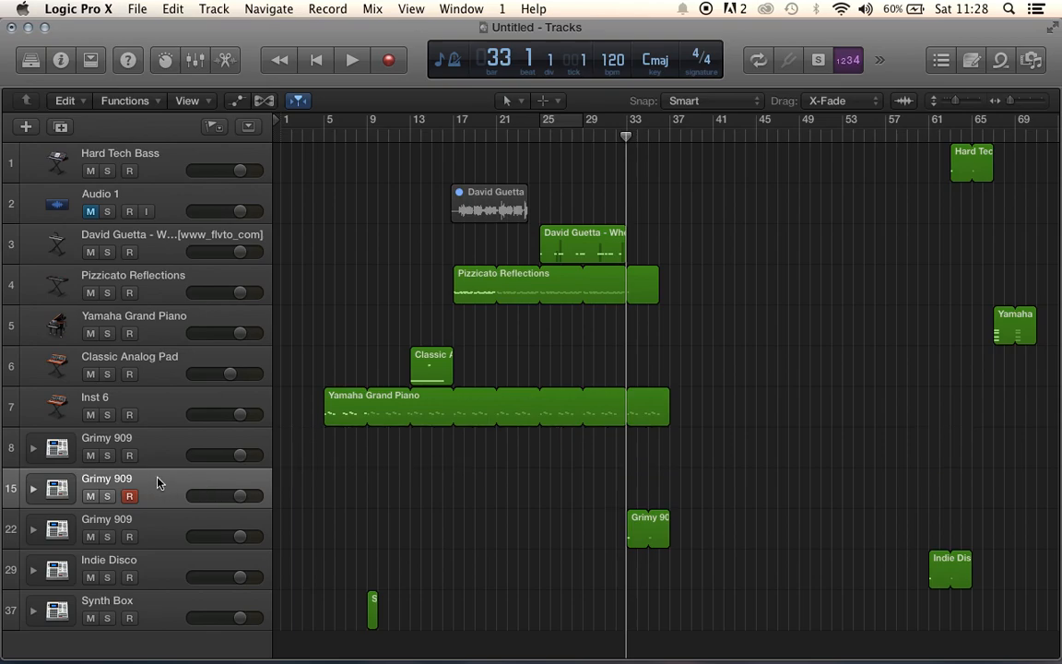
{"action": "key", "text": "super+z"}
{"action": "left_click", "coordinate": [362, 498]}
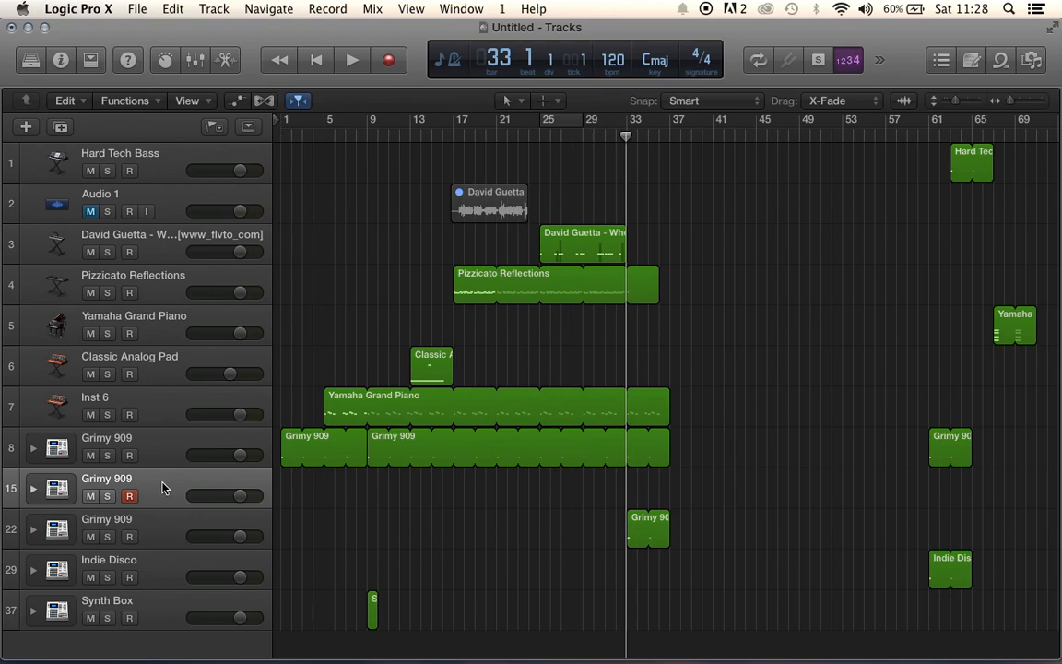
{"action": "key", "text": "Delete"}
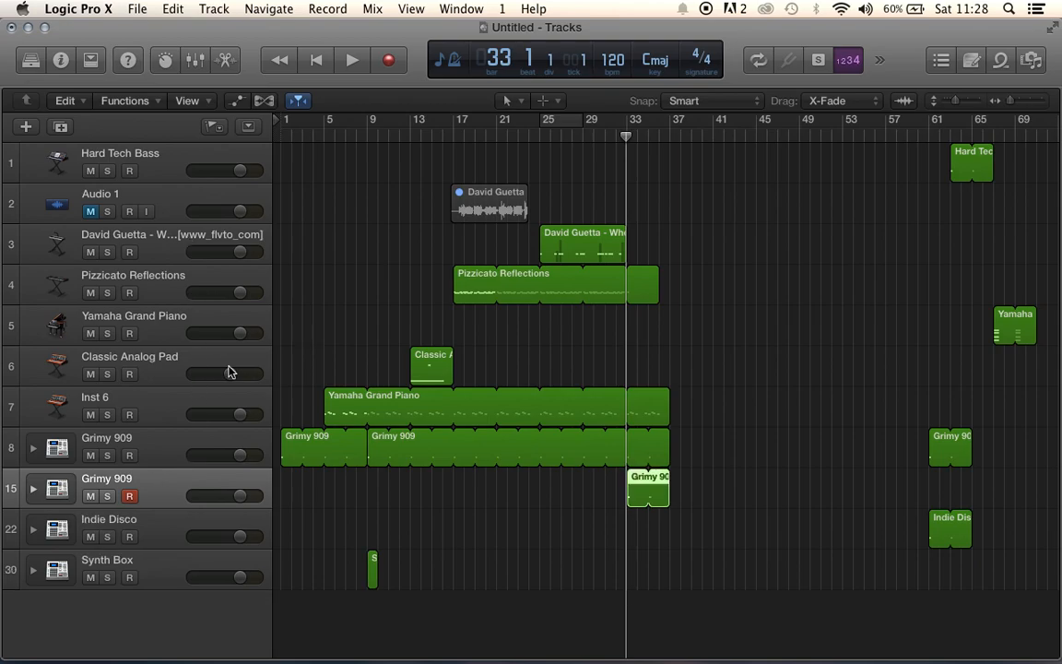
- Add a track with duplicate settings below the Inst 6 track and reset the new track's channel strip
{"action": "left_click", "coordinate": [161, 366]}
{"action": "left_click", "coordinate": [154, 409]}
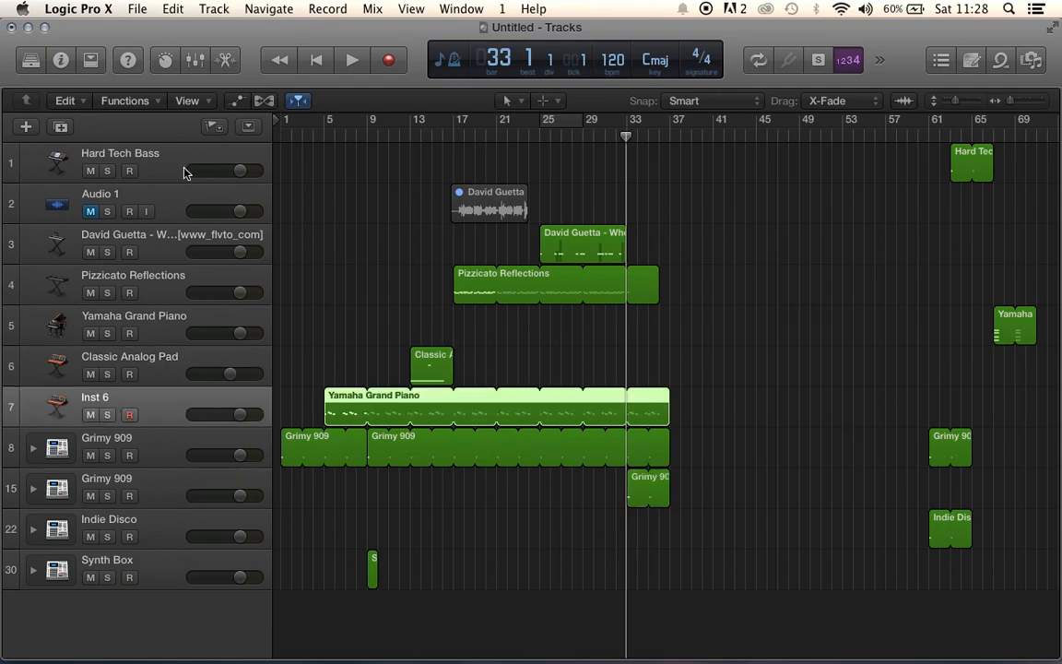
{"action": "left_click", "coordinate": [62, 126]}
{"action": "key", "text": "i"}
{"action": "left_click", "coordinate": [44, 165]}
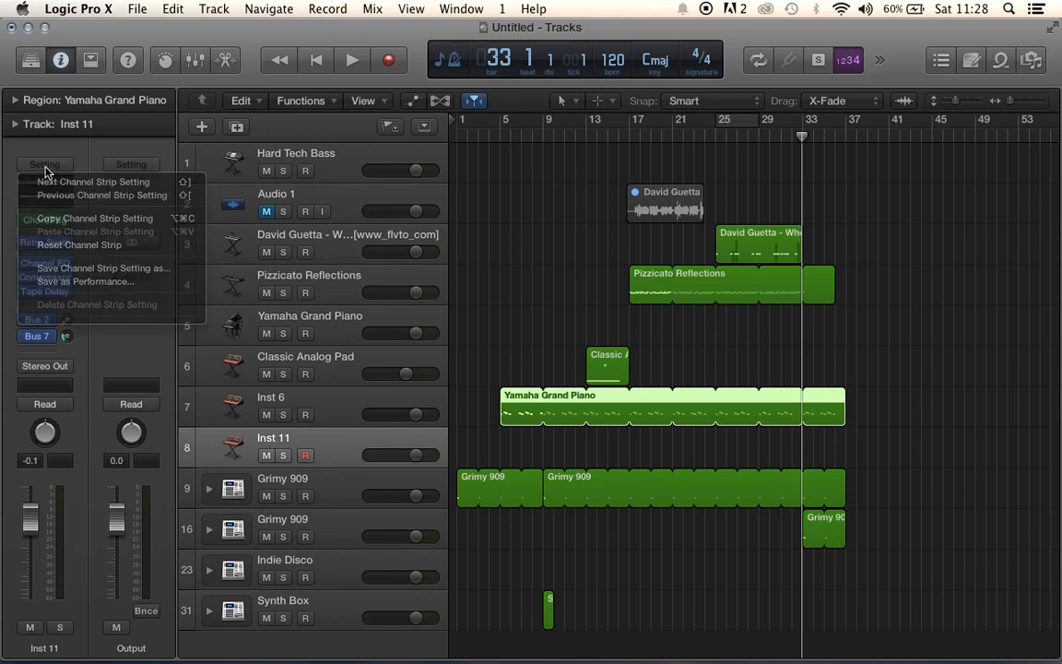
{"action": "left_click", "coordinate": [75, 247]}
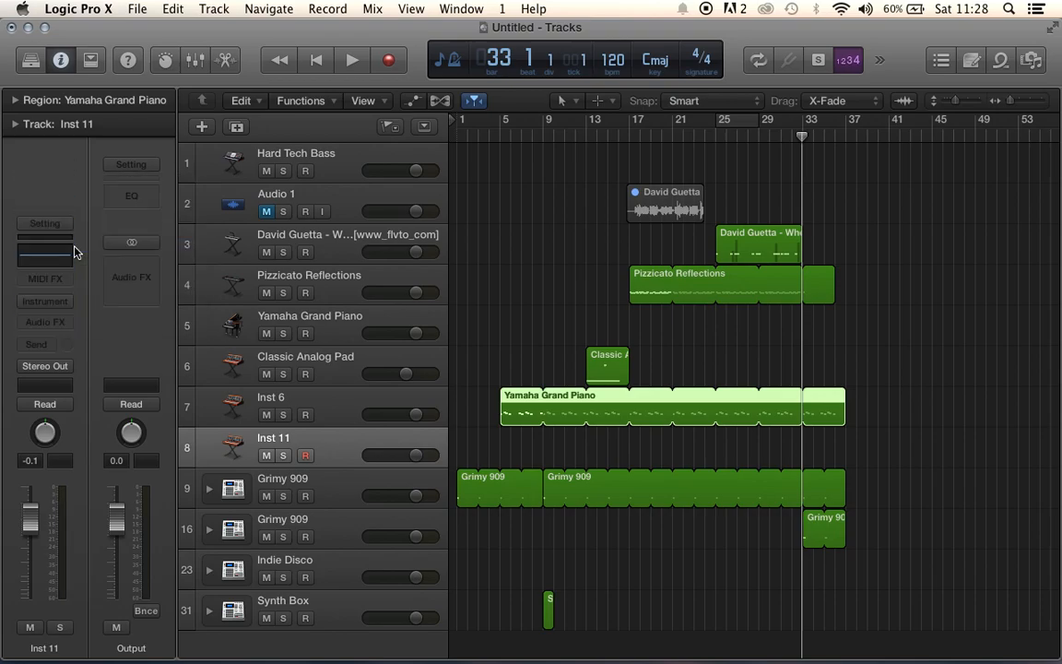
- Insert Ultrabeat as the new track's instrument and load the Drag & Drop Samples drum kit
{"action": "left_click", "coordinate": [43, 304]}
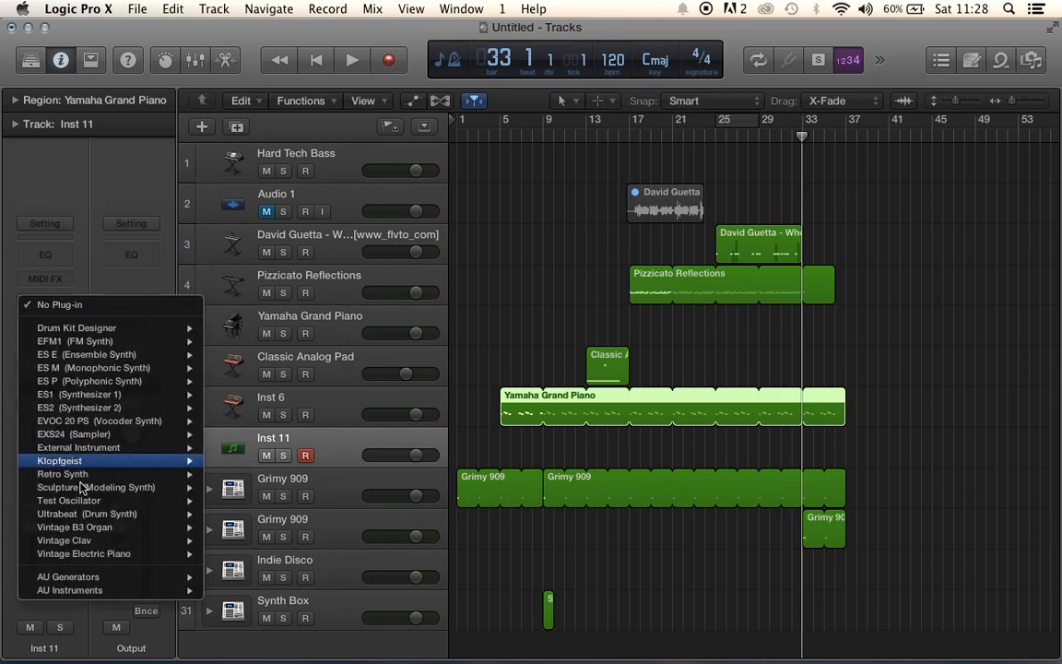
{"action": "mouse_move", "coordinate": [80, 502]}
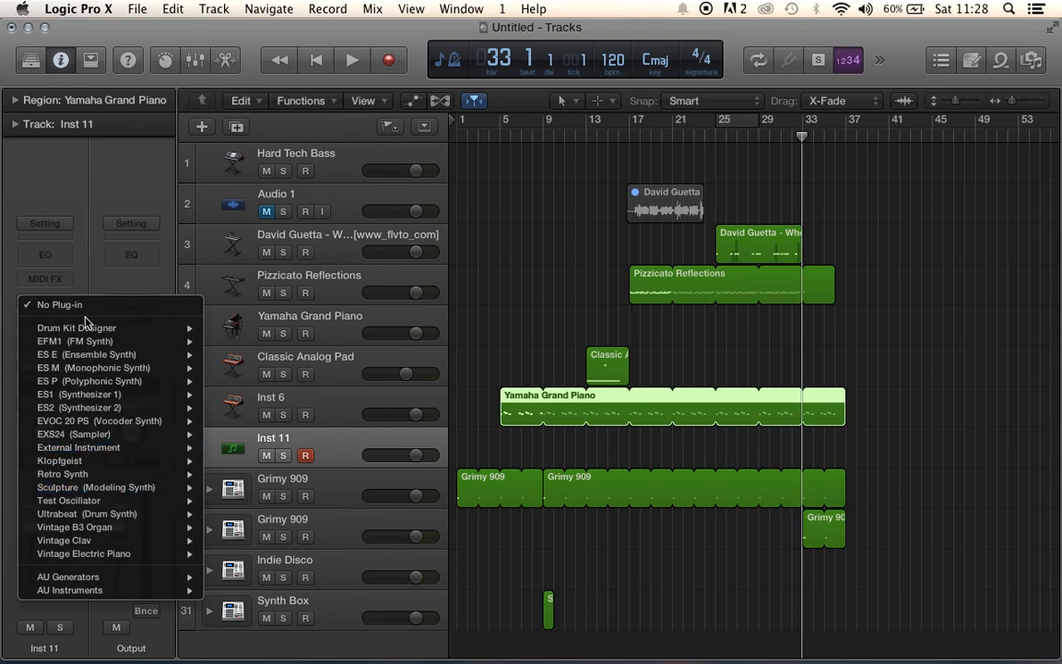
{"action": "left_click", "coordinate": [98, 517]}
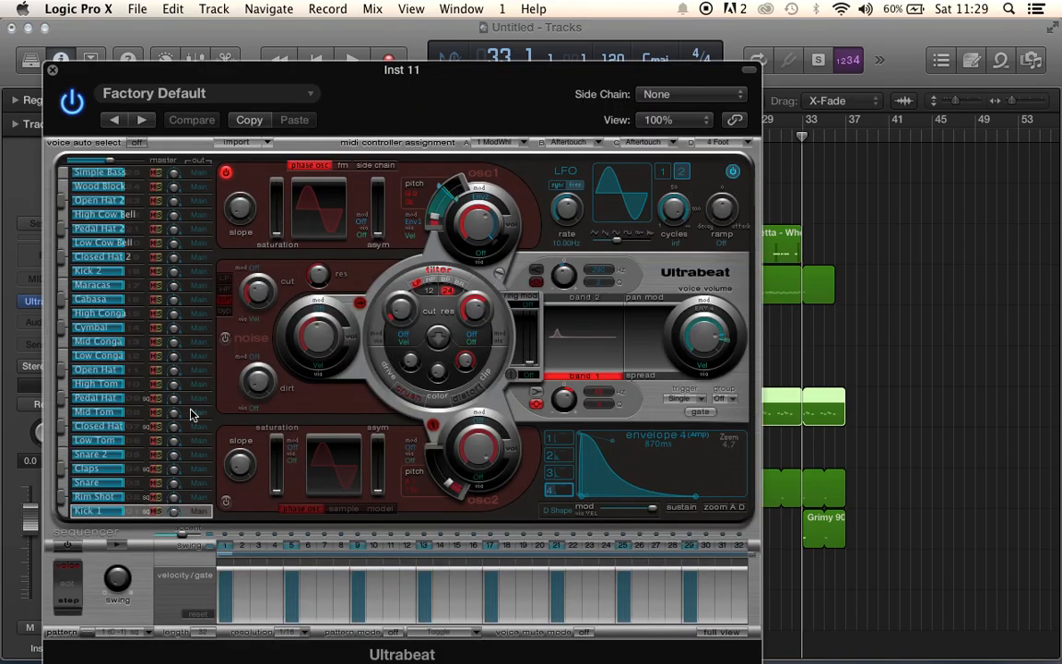
{"action": "left_click", "coordinate": [249, 94]}
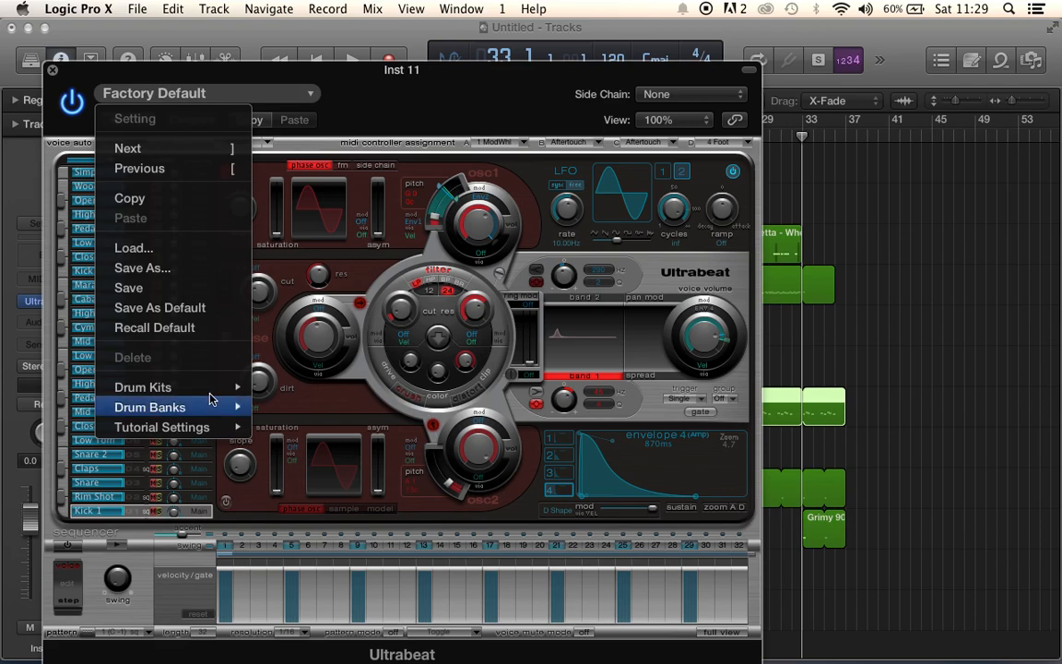
{"action": "mouse_move", "coordinate": [211, 395]}
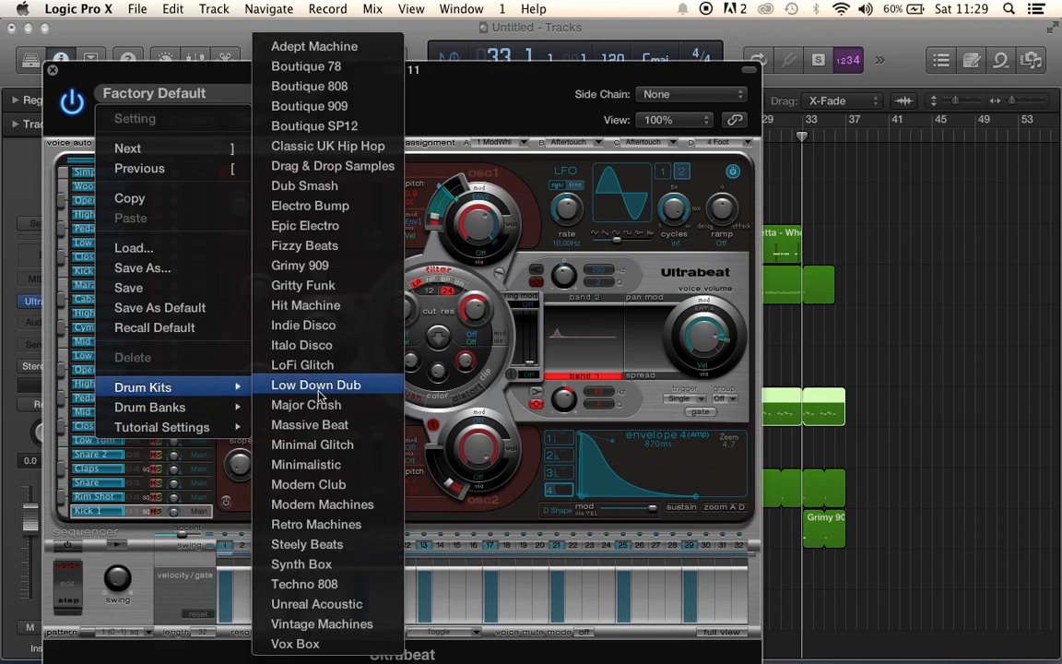
{"action": "left_click", "coordinate": [320, 167]}
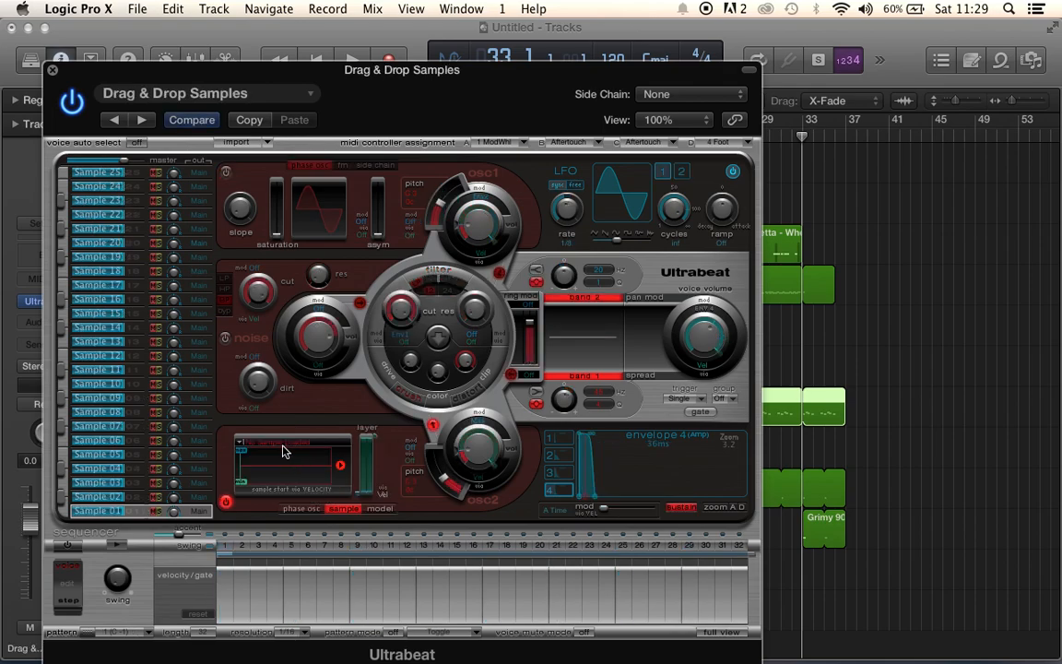
- Open the Grimy 909 folder for loading a sample into Sample 01 and preview WA_vdm2_bd8.aif
{"action": "left_click", "coordinate": [283, 451]}
{"action": "left_click", "coordinate": [307, 466]}
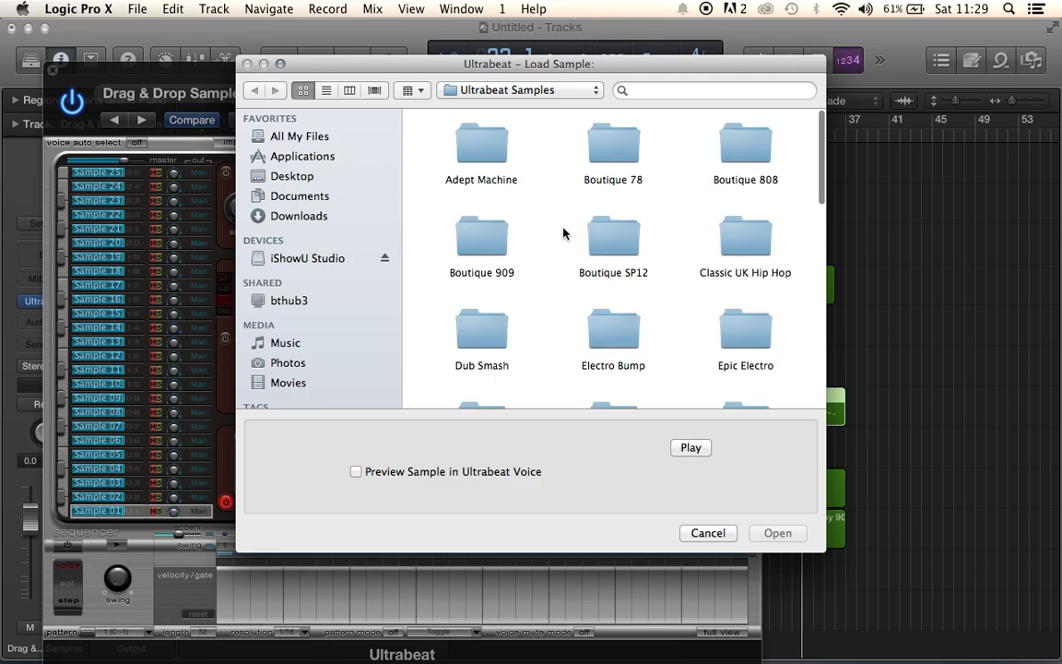
{"action": "scroll", "coordinate": [604, 305], "scroll_direction": "down", "scroll_amount": 3}
{"action": "double_click", "coordinate": [612, 308]}
{"action": "scroll", "coordinate": [604, 307], "scroll_direction": "down", "scroll_amount": 3}
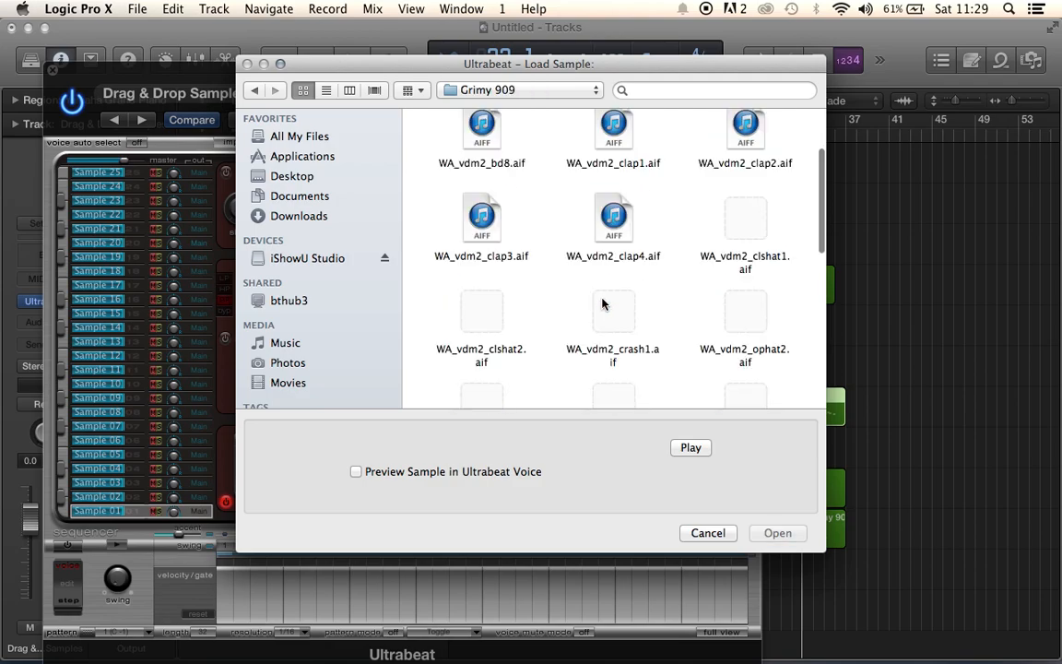
{"action": "left_click", "coordinate": [498, 165]}
{"action": "left_click", "coordinate": [692, 449]}
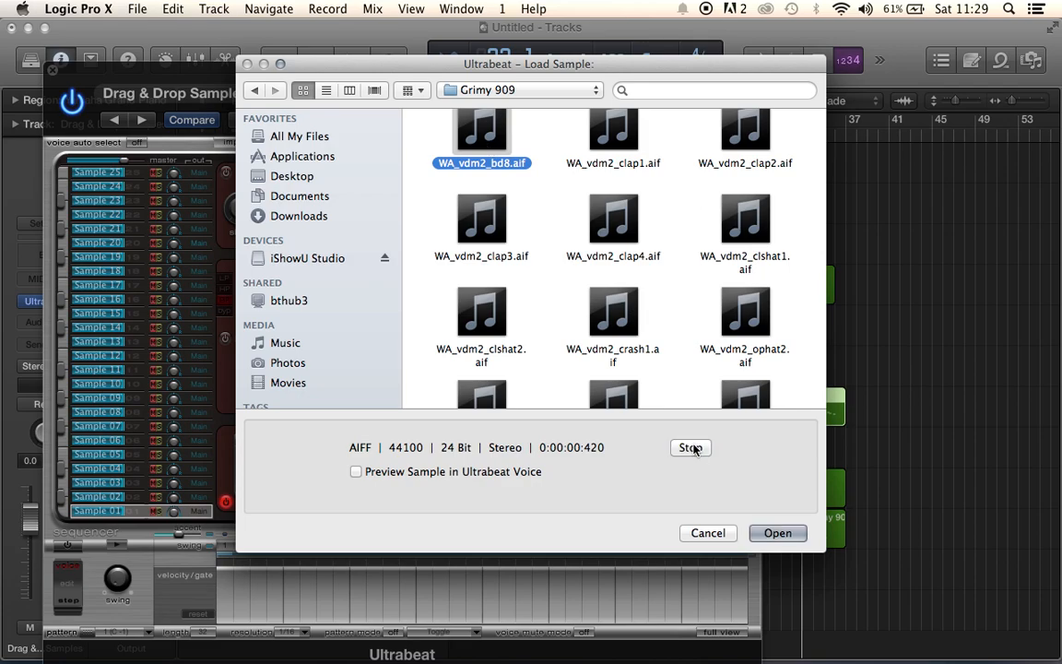
- Audition the bd5, bd6 and bd7 bass drum samples and load WA_vdm2_bd8.aif into Sample 01
{"action": "scroll", "coordinate": [516, 276], "scroll_direction": "up", "scroll_amount": 3}
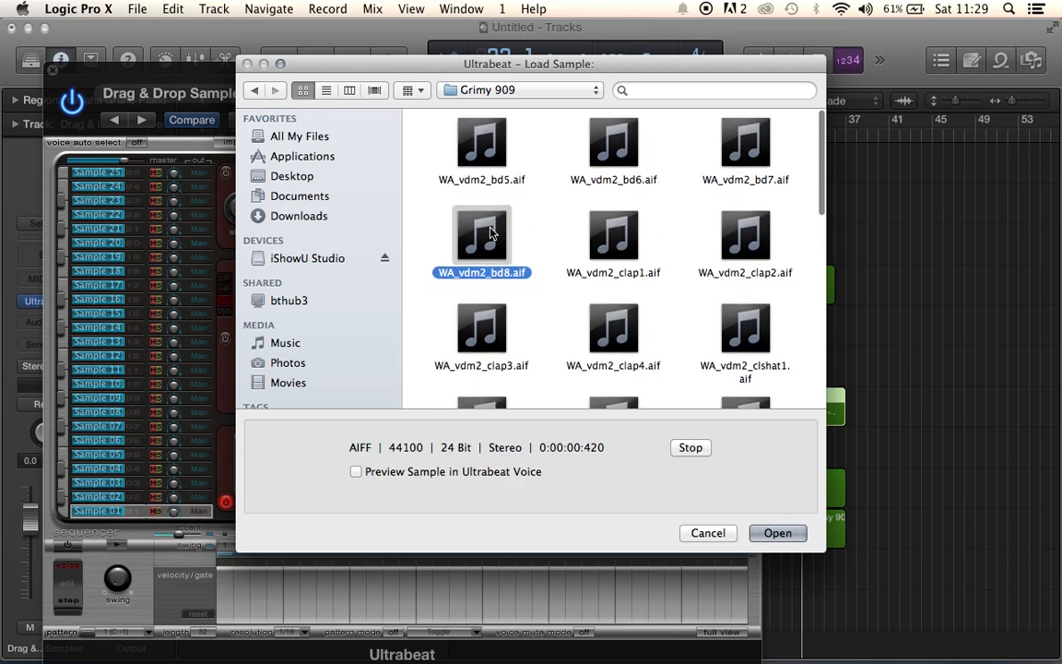
{"action": "left_click", "coordinate": [483, 152]}
{"action": "left_click", "coordinate": [612, 155]}
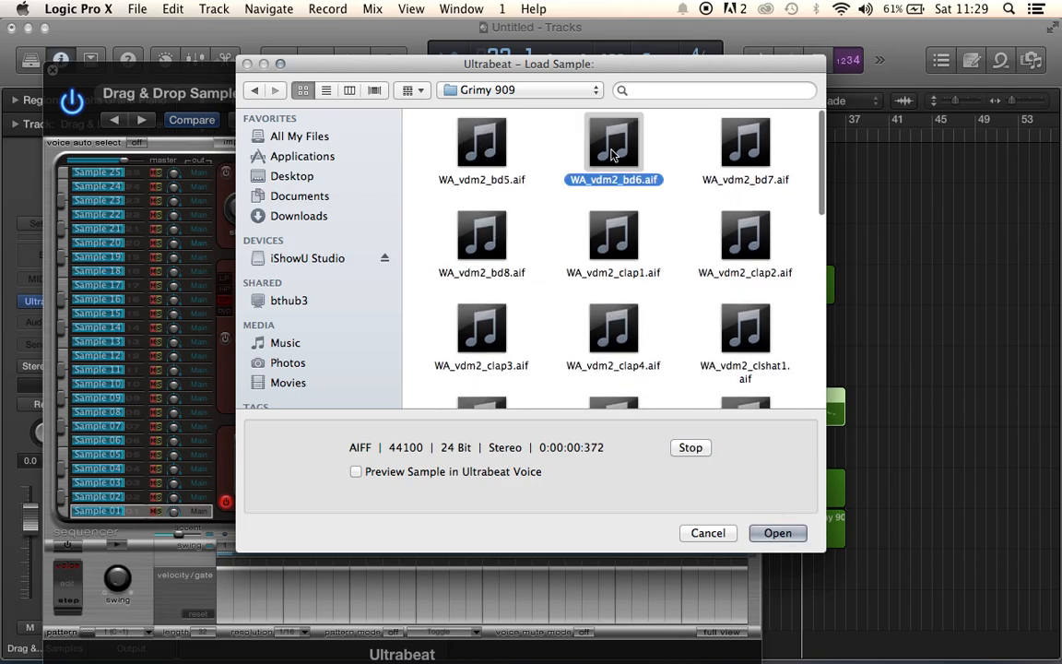
{"action": "left_click", "coordinate": [730, 144]}
{"action": "left_click", "coordinate": [481, 235]}
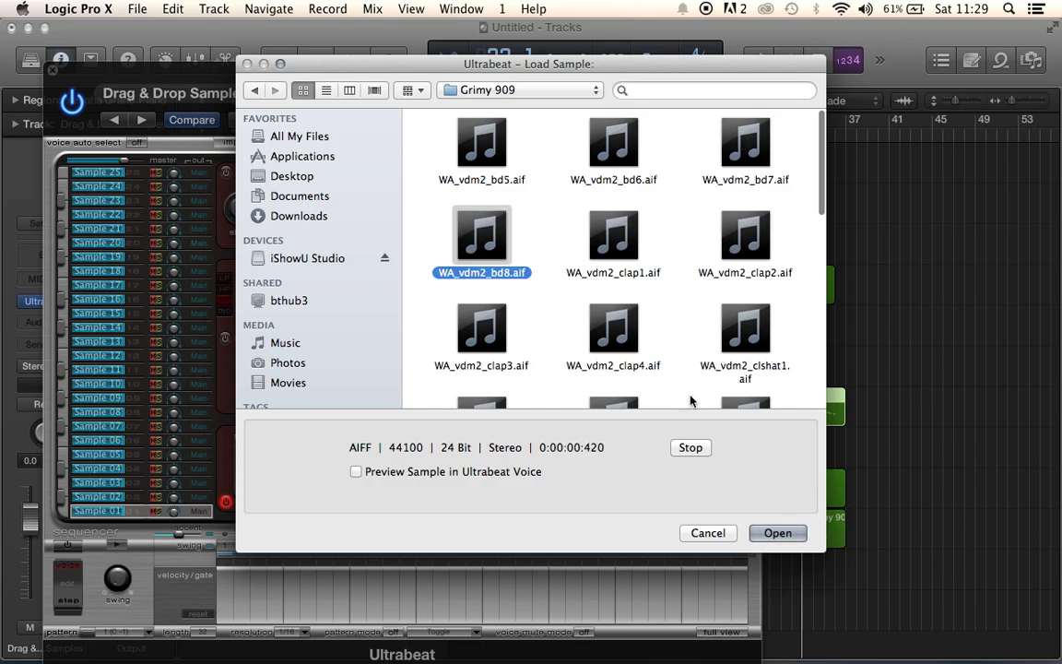
{"action": "left_click", "coordinate": [777, 533]}
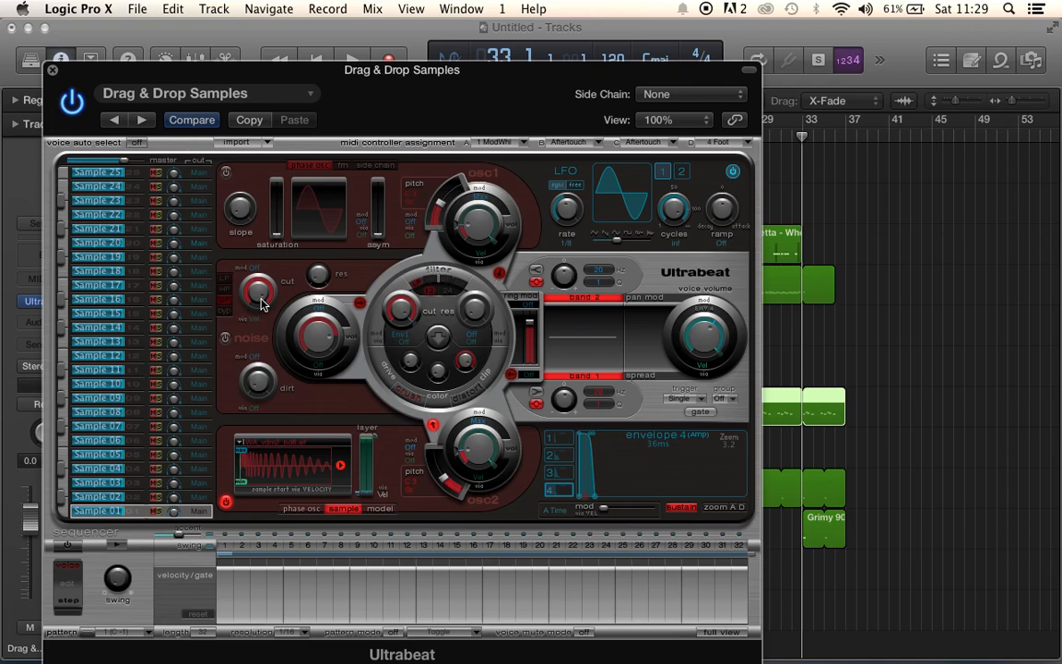
- Turn on the noise generator for Sample 01 and close the Ultrabeat plug-in window
{"action": "left_click", "coordinate": [223, 339]}
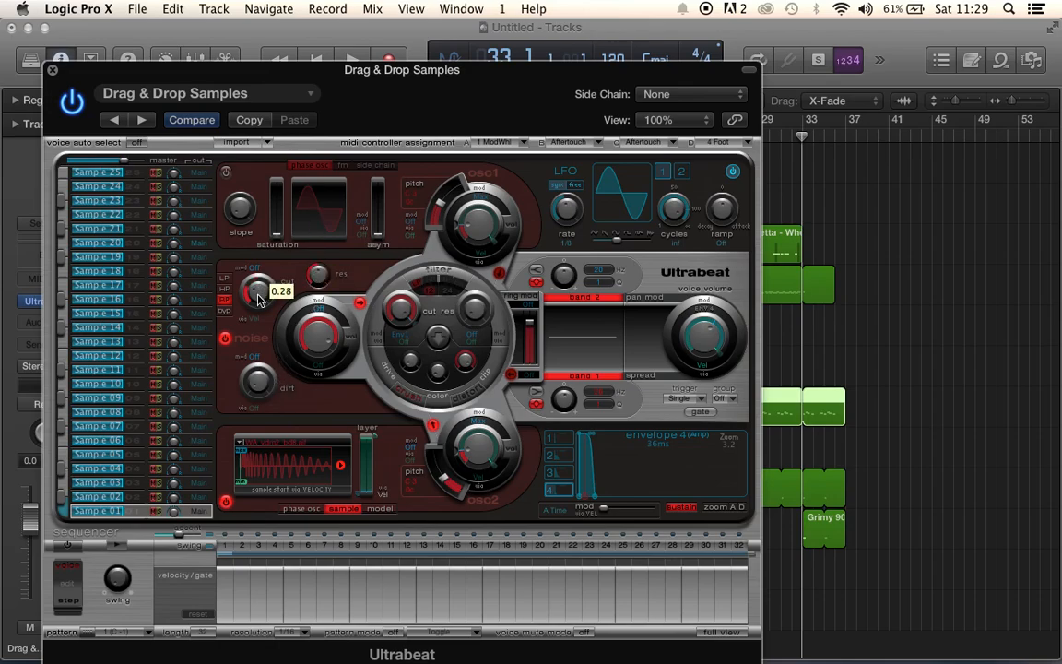
{"action": "left_click", "coordinate": [54, 72]}
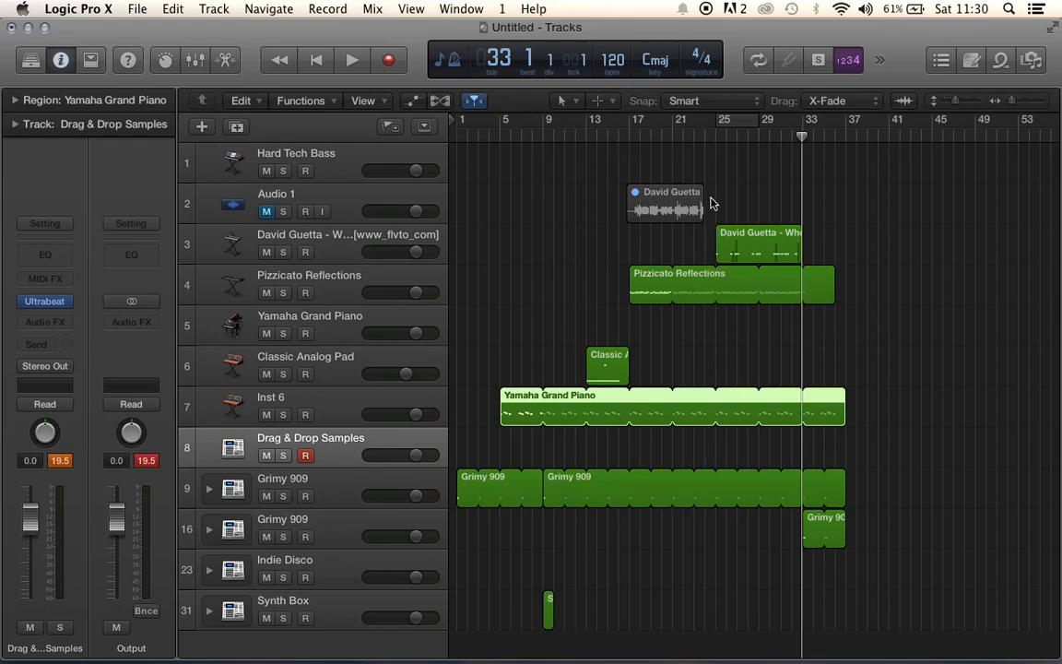
- Record a trial take on the Drag & Drop Samples track from bar 21 and delete it
{"action": "left_click", "coordinate": [719, 130]}
{"action": "left_click", "coordinate": [672, 138]}
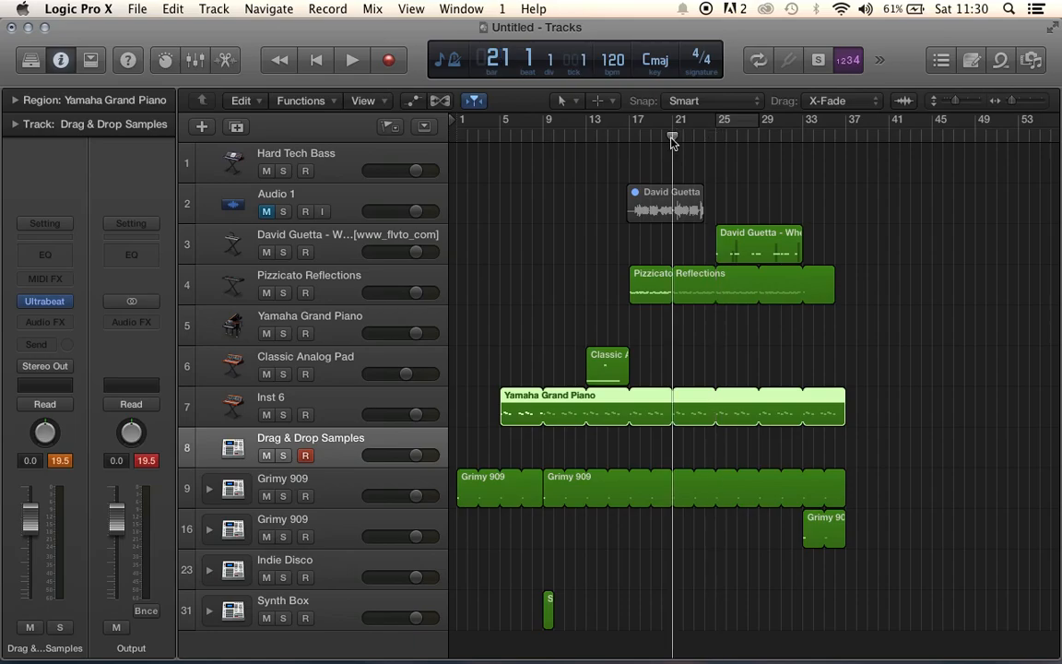
{"action": "left_click", "coordinate": [389, 61]}
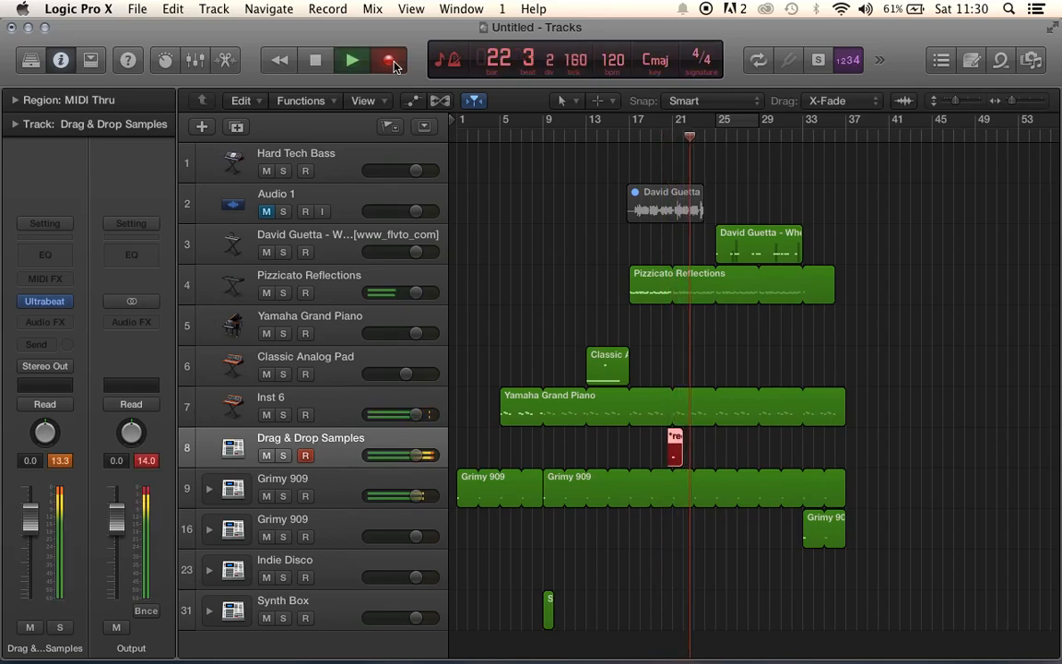
{"action": "key", "text": "space"}
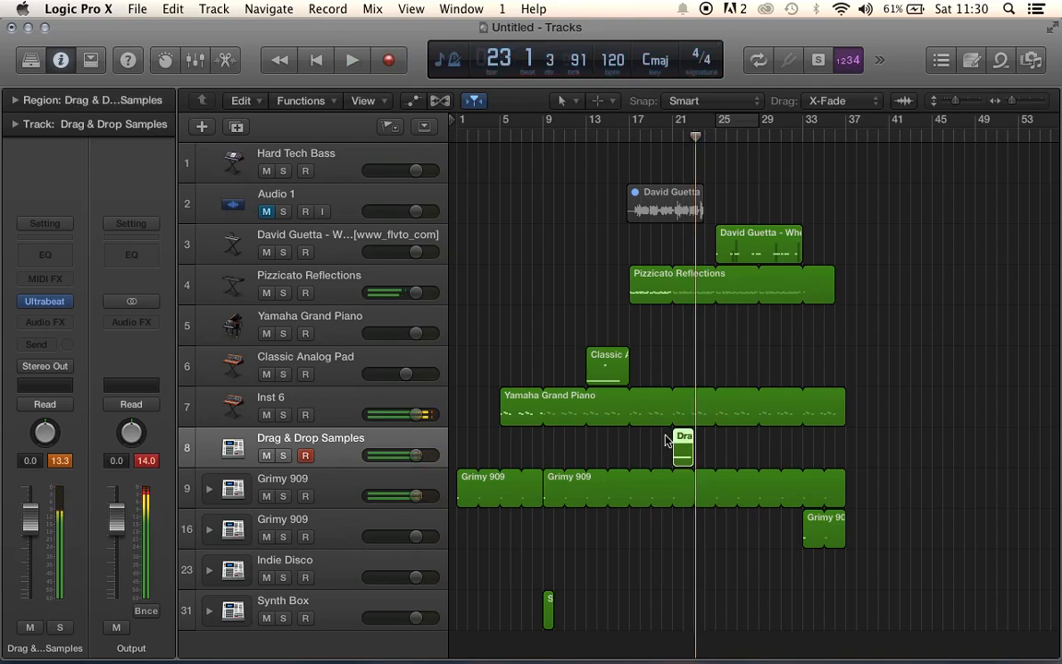
{"action": "key", "text": "Delete"}
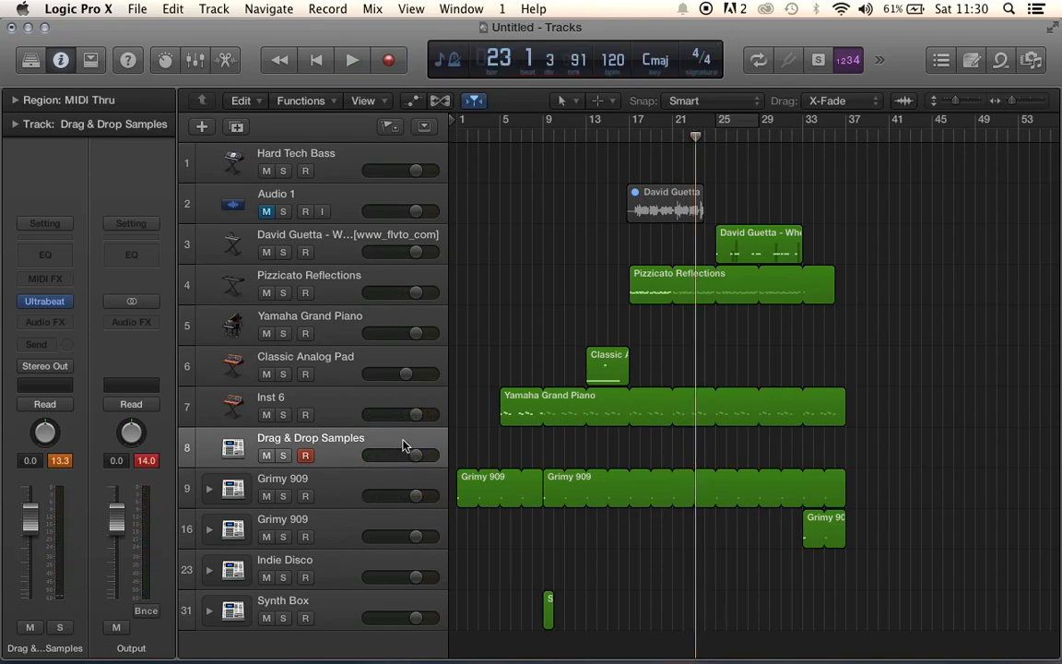
- Lower the Drag & Drop Samples track's volume to -3.6 dB and record a take from bar 23 to bar 25
{"action": "left_click_drag", "start_coordinate": [416, 454], "coordinate": [405, 454]}
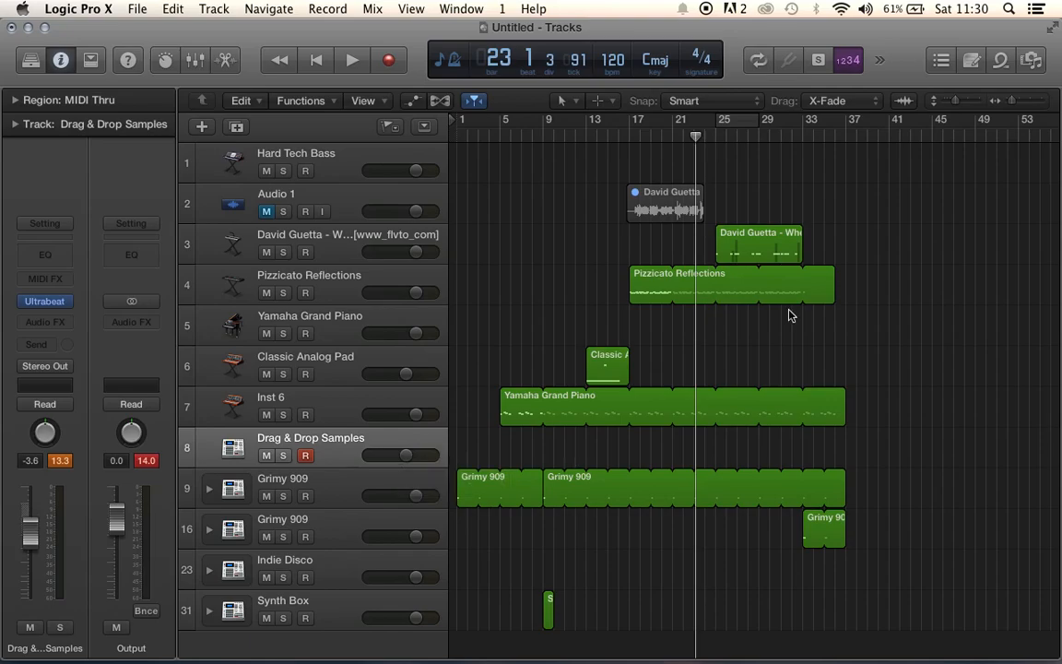
{"action": "left_click", "coordinate": [718, 138]}
{"action": "left_click", "coordinate": [704, 137]}
{"action": "left_click", "coordinate": [695, 136]}
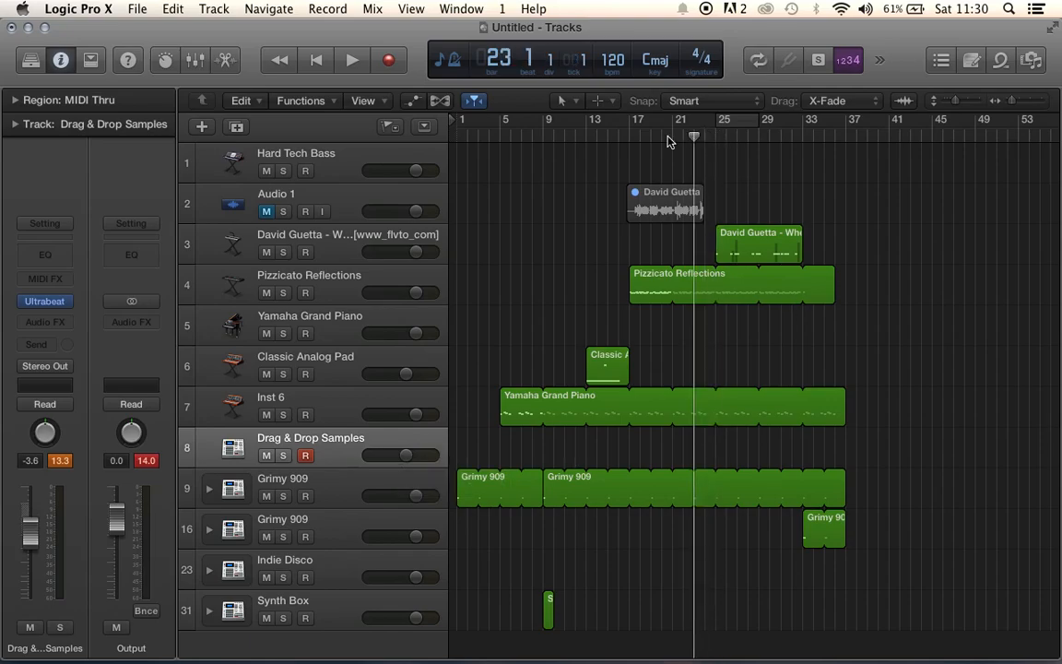
{"action": "left_click", "coordinate": [387, 61]}
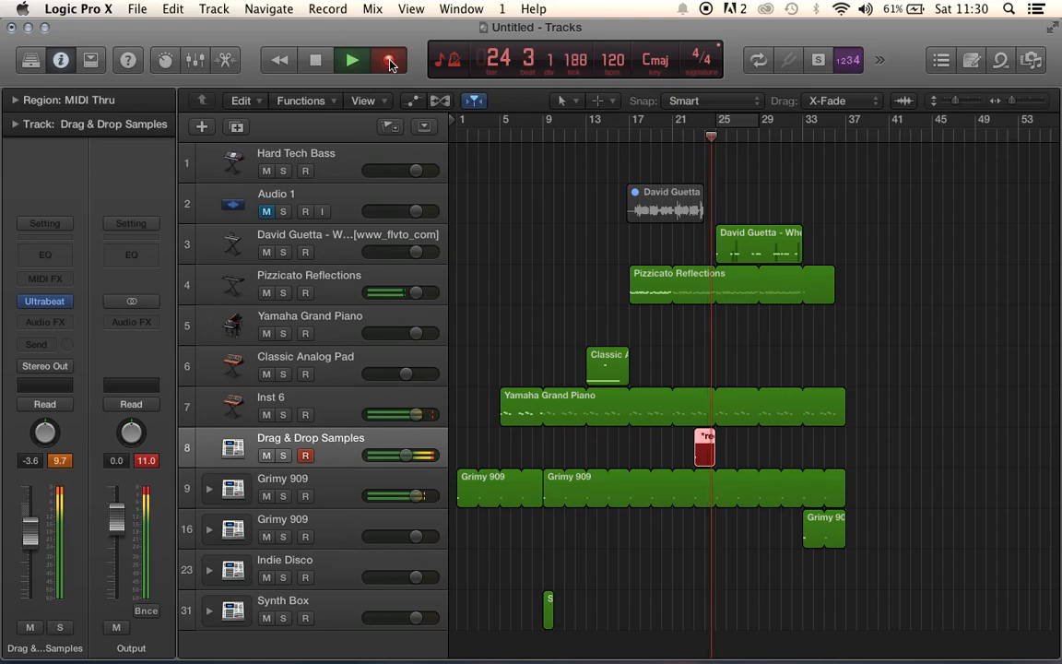
{"action": "key", "text": "space"}
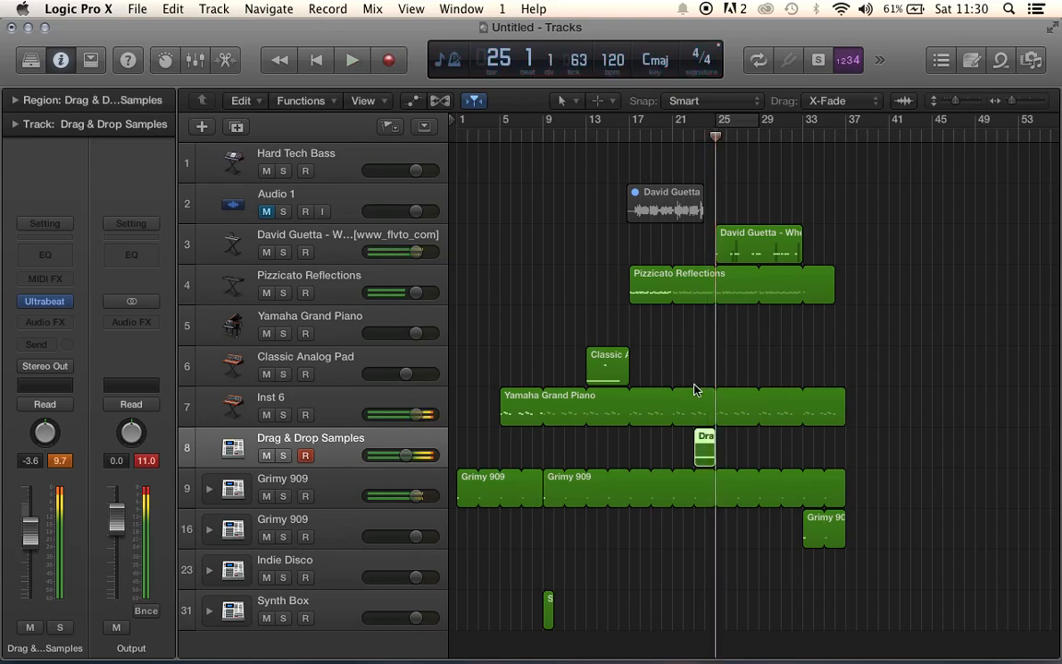
- Open the recorded Drag & Drop Samples region in the Piano Roll and select its C1 note
{"action": "key", "text": "super+Right"}
{"action": "key", "text": "super+Right"}
{"action": "key", "text": "super+Right"}
{"action": "key", "text": "super+Right"}
{"action": "key", "text": "super+Right"}
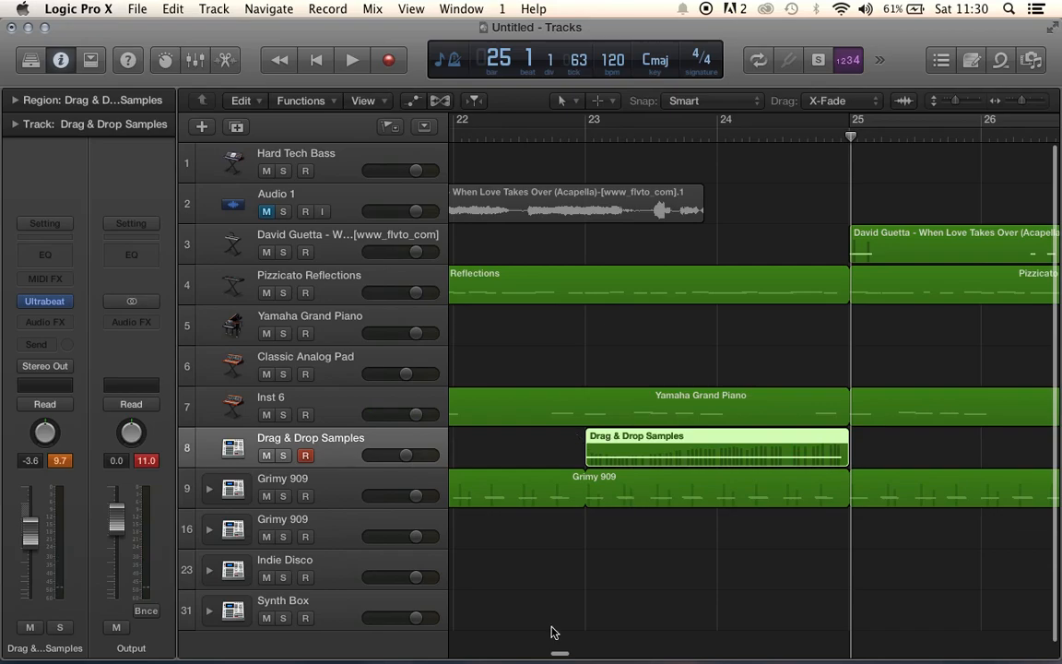
{"action": "key", "text": "e"}
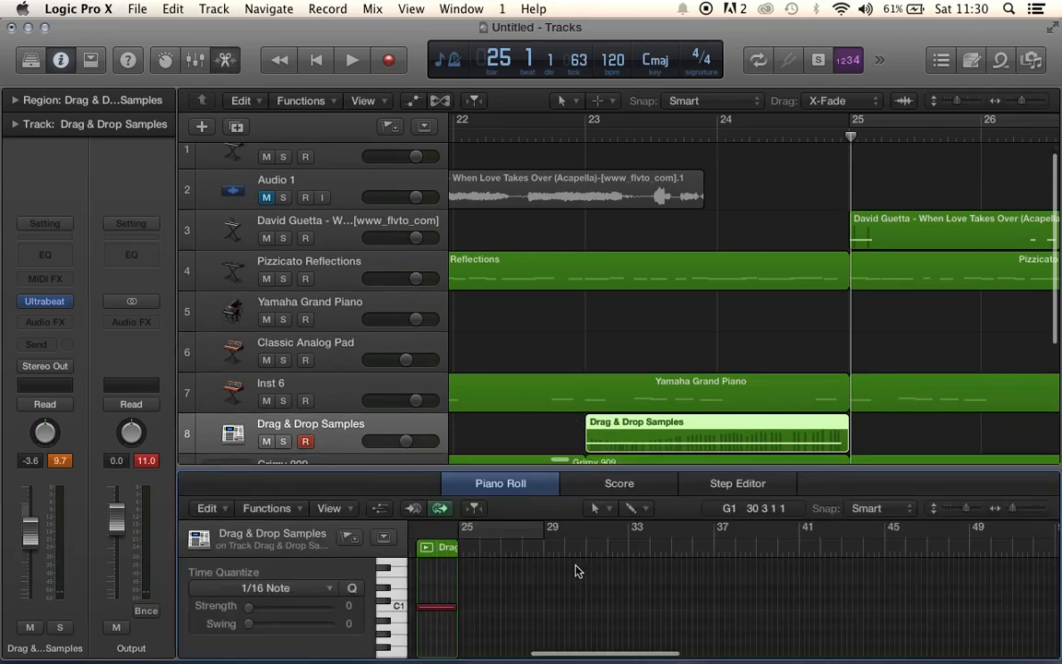
{"action": "left_click", "coordinate": [427, 608]}
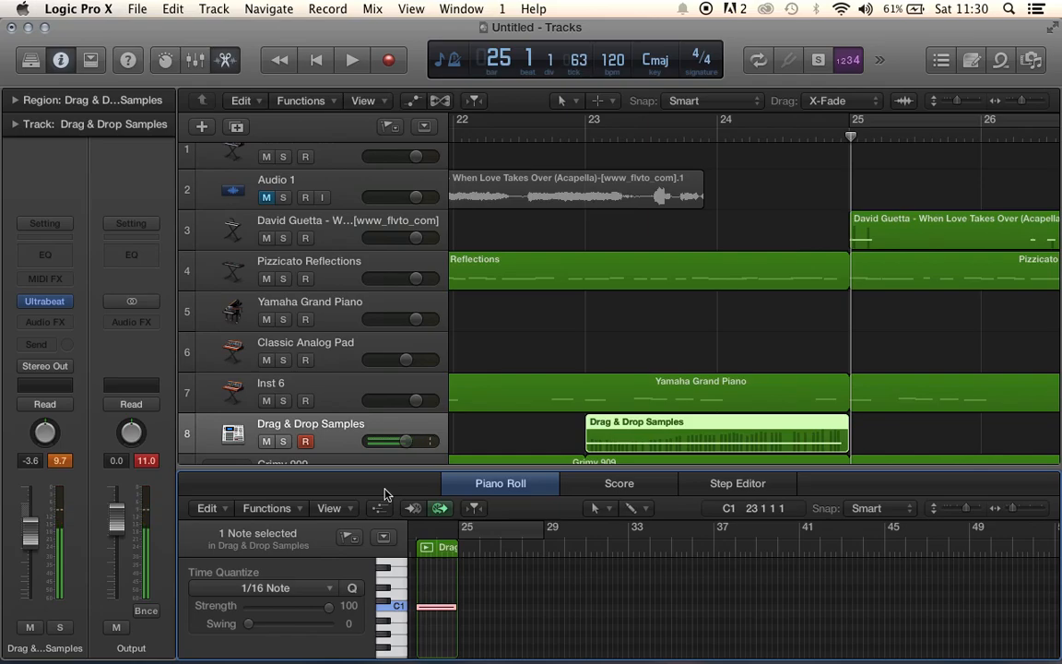
- Adjust the noise generator's volume in Ultrabeat and play the arrangement from the middle of bar 22
{"action": "left_click", "coordinate": [49, 309]}
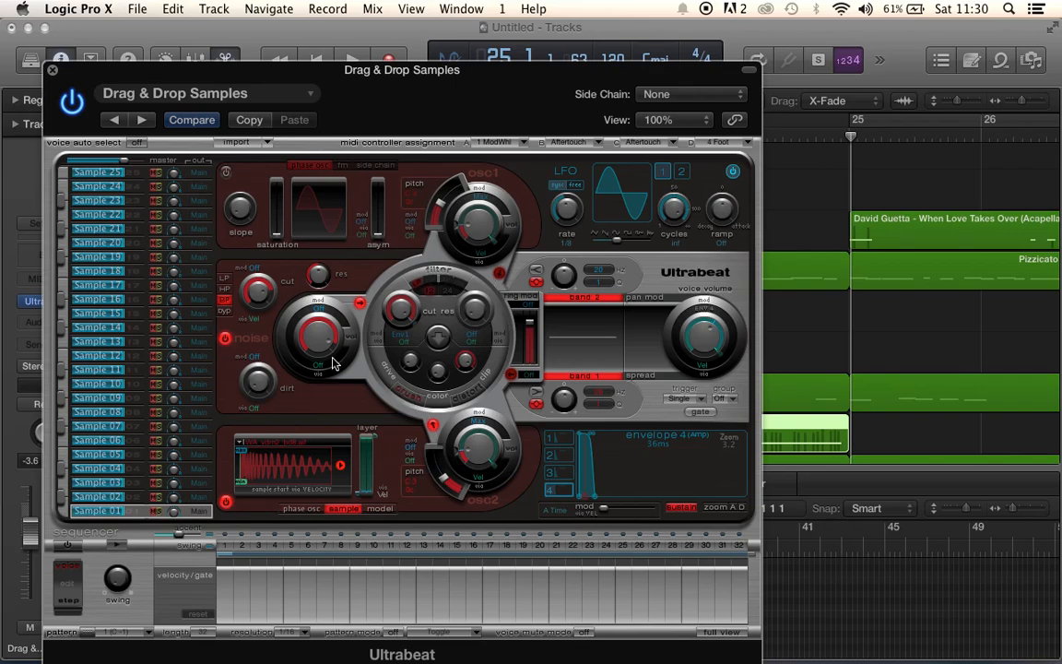
{"action": "left_click_drag", "start_coordinate": [325, 347], "coordinate": [351, 341]}
{"action": "scroll", "coordinate": [795, 248], "scroll_direction": "left", "scroll_amount": 5}
{"action": "left_click", "coordinate": [983, 136]}
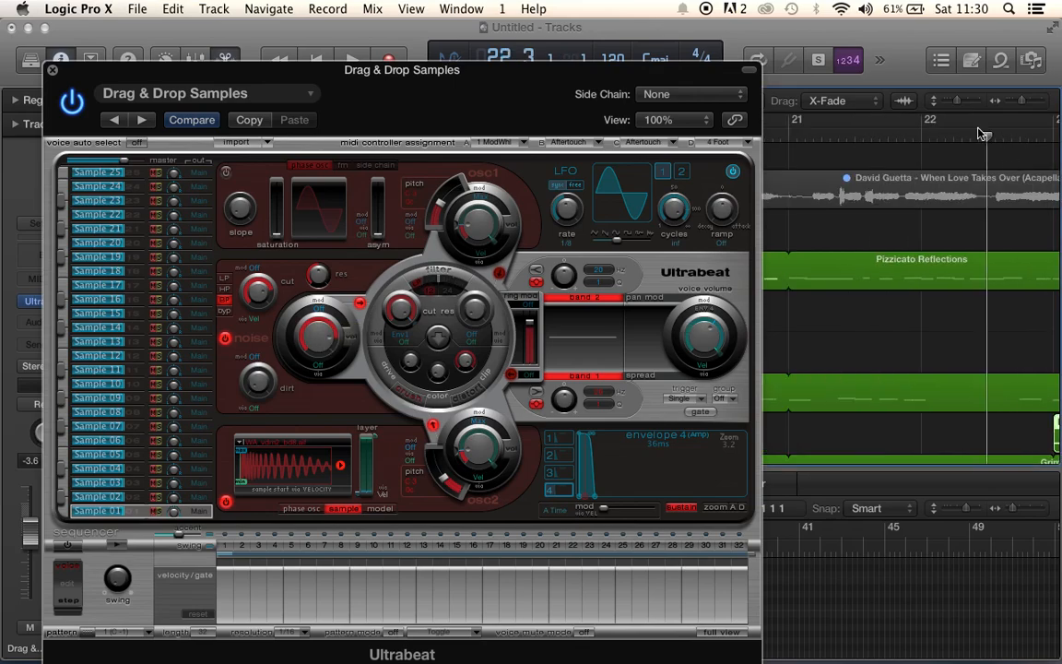
{"action": "key", "text": "space"}
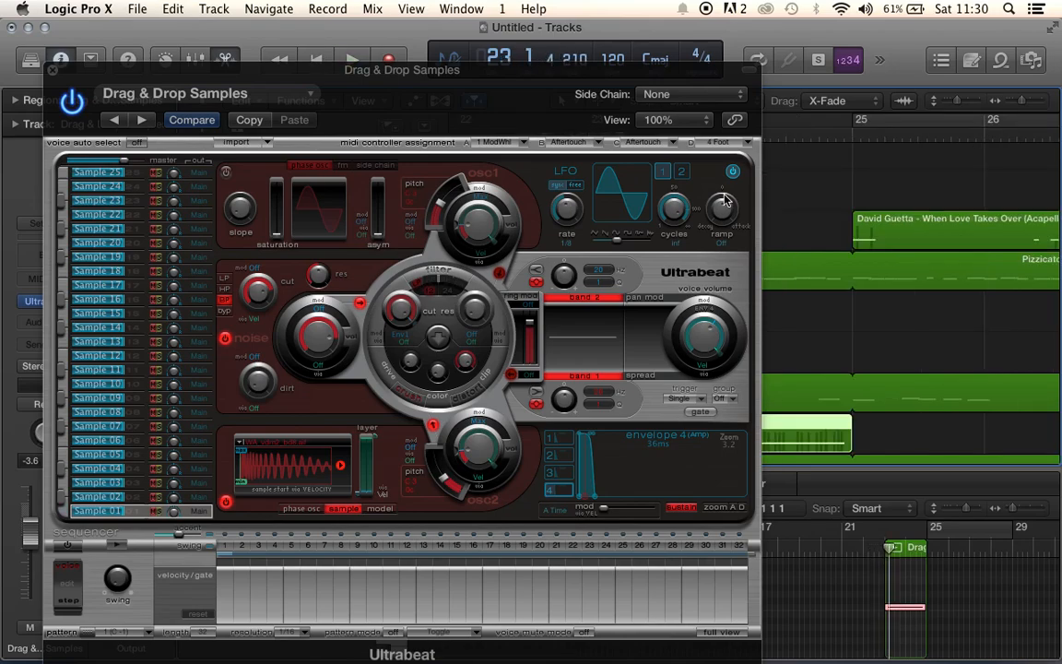
- Audition WA_vdm2_clshat1.aif and WA_vdm2_crash1.aif, load the crash sample into Ultrabeat's Sample 01 voice, and close the instrument
{"action": "left_click", "coordinate": [287, 453]}
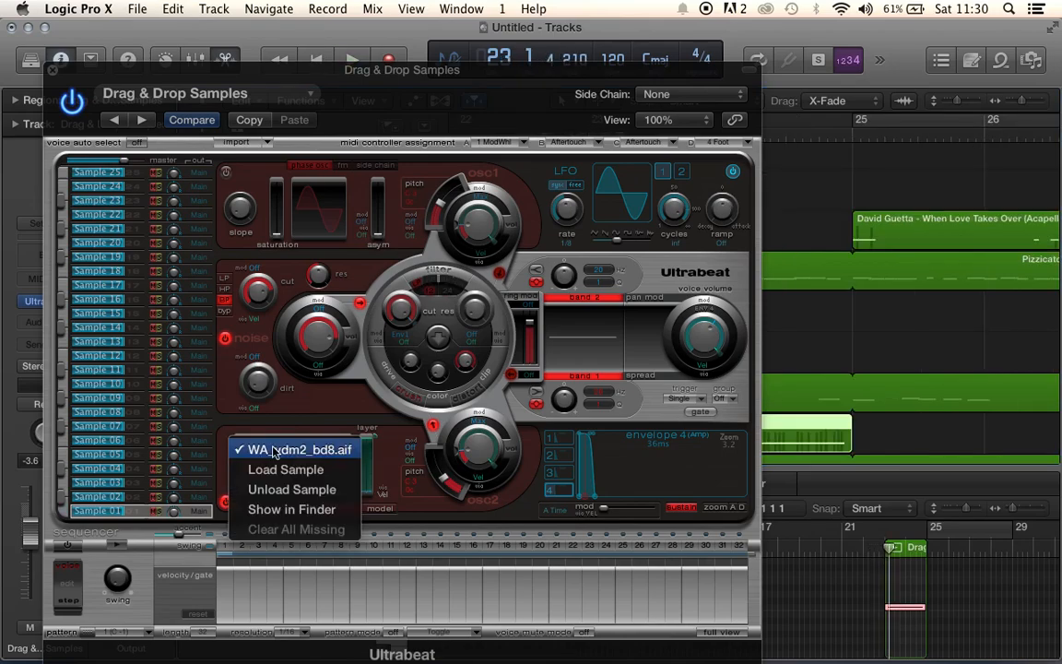
{"action": "left_click", "coordinate": [293, 470]}
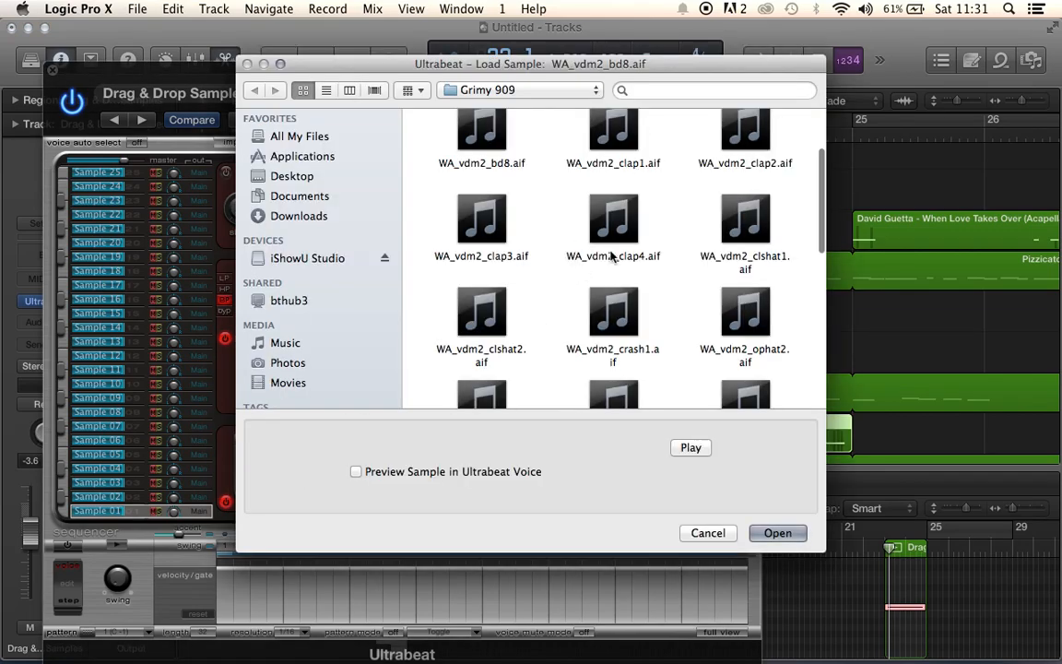
{"action": "left_click", "coordinate": [728, 217]}
{"action": "left_click", "coordinate": [699, 447]}
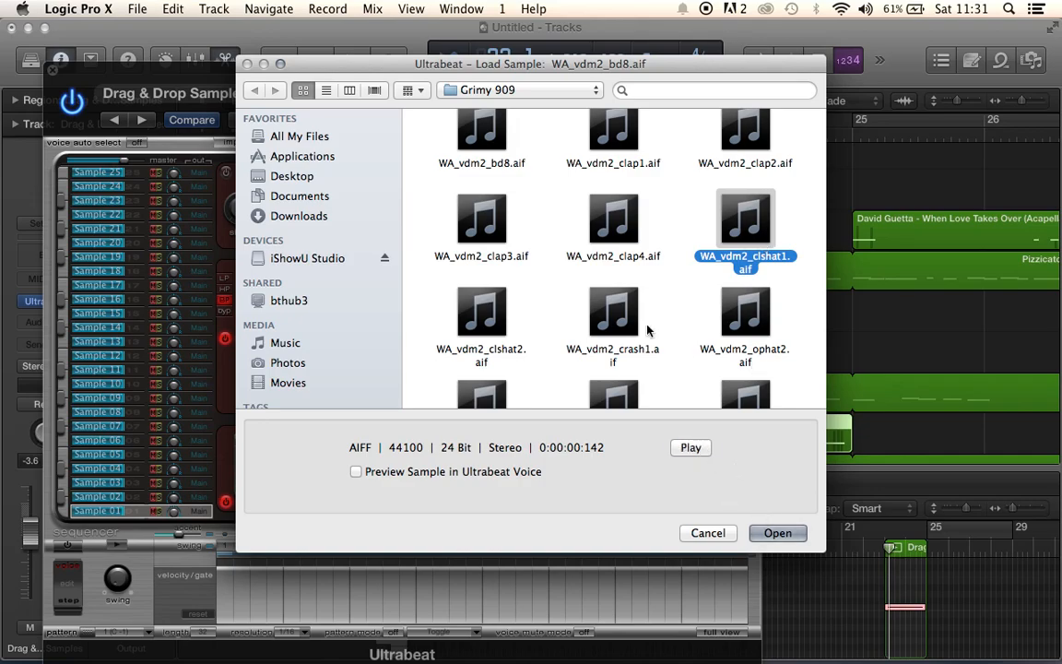
{"action": "left_click", "coordinate": [614, 313]}
{"action": "left_click", "coordinate": [688, 450]}
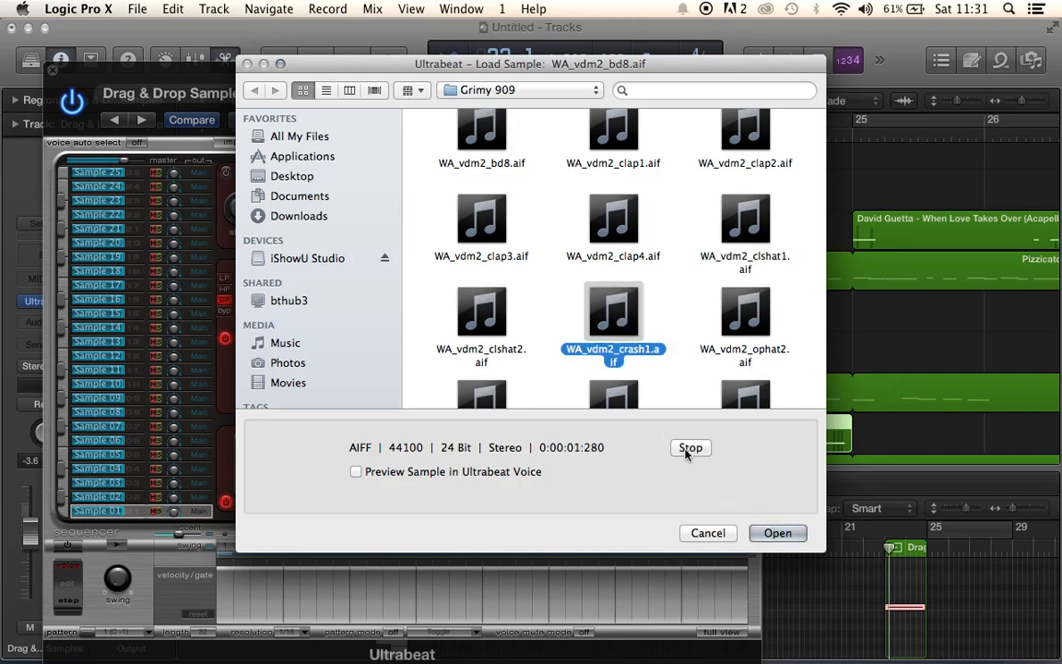
{"action": "left_click", "coordinate": [777, 533]}
{"action": "left_click", "coordinate": [53, 70]}
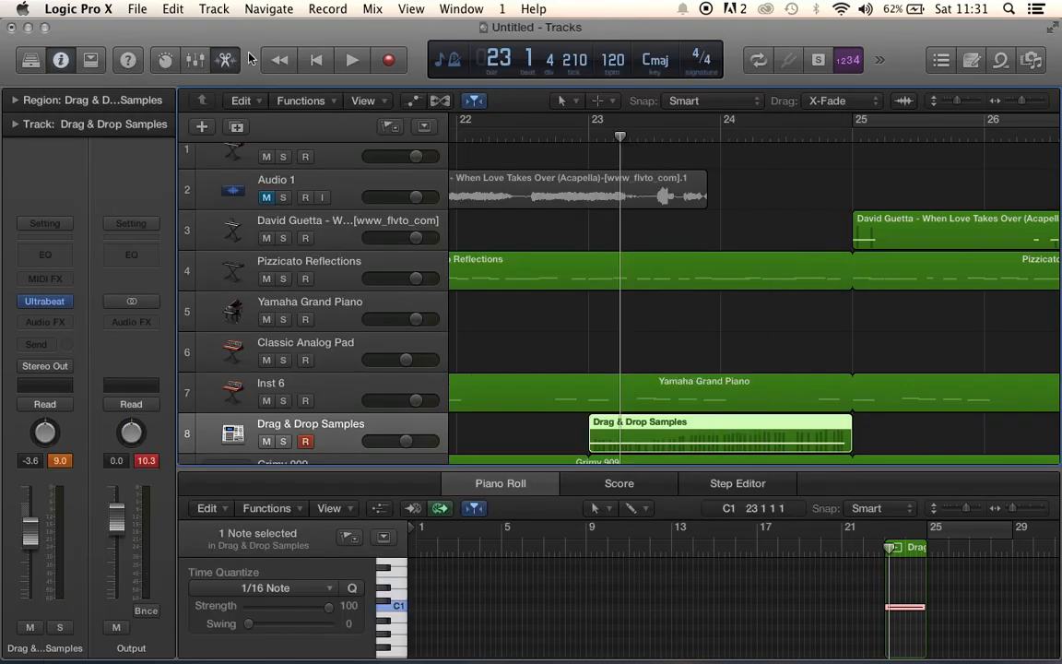
- Hide the Piano Roll and play the arrangement from bar 22 into the Drag & Drop Samples region
{"action": "key", "text": "e"}
{"action": "left_click", "coordinate": [458, 136]}
{"action": "key", "text": "space"}
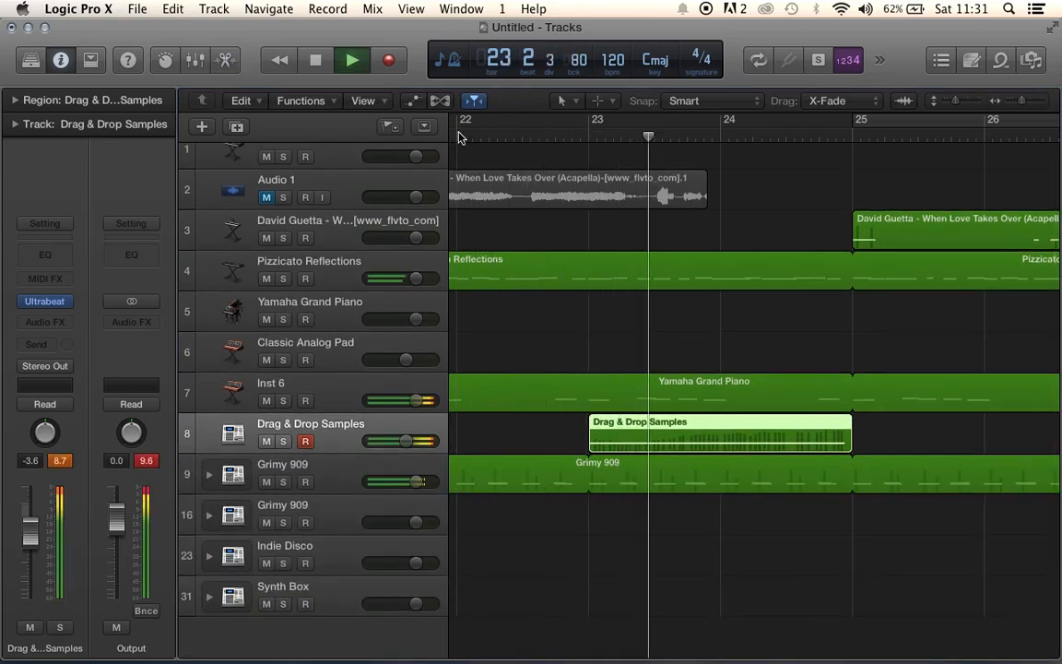
{"action": "key", "text": "space"}
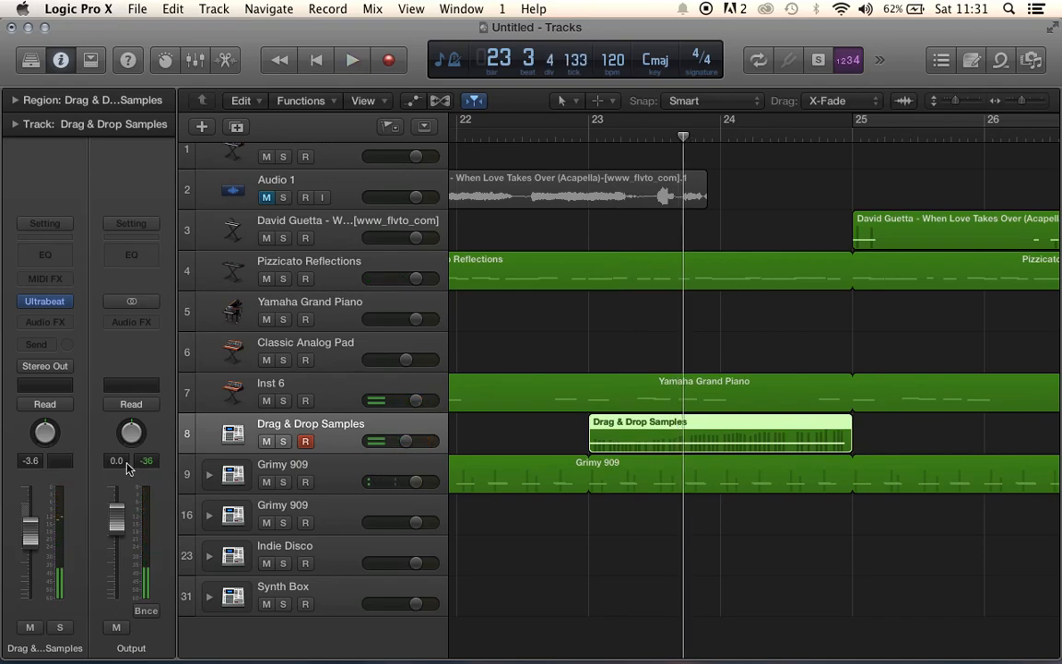
- Lower the Drag & Drop Samples track's volume to -11.4 dB and play the part from just before bar 23
{"action": "left_click_drag", "start_coordinate": [403, 443], "coordinate": [390, 443]}
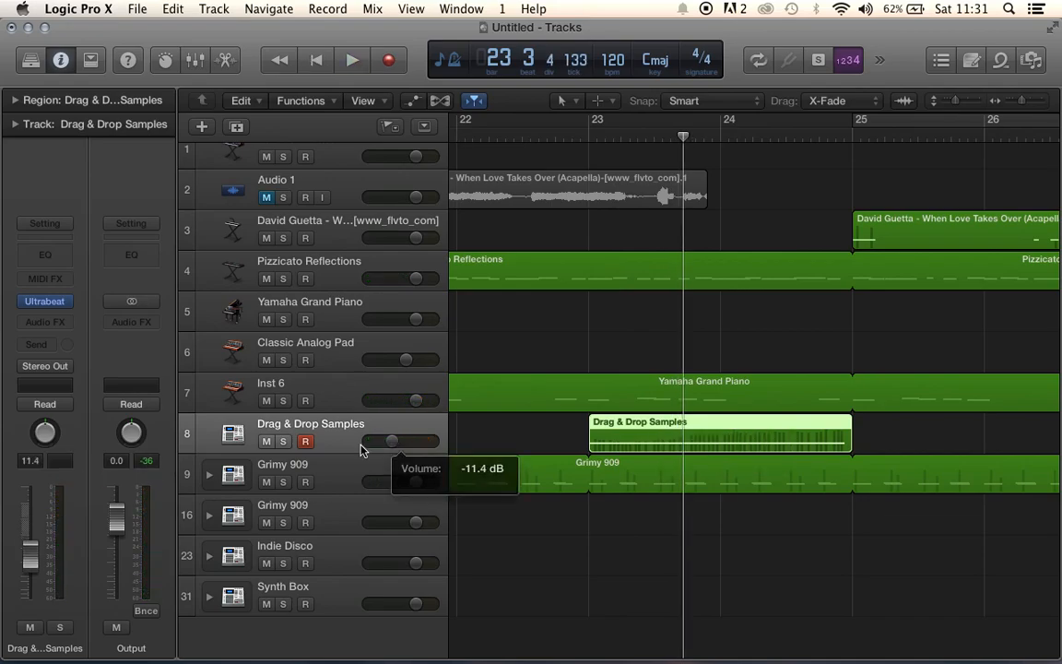
{"action": "left_click", "coordinate": [583, 138]}
{"action": "key", "text": "space"}
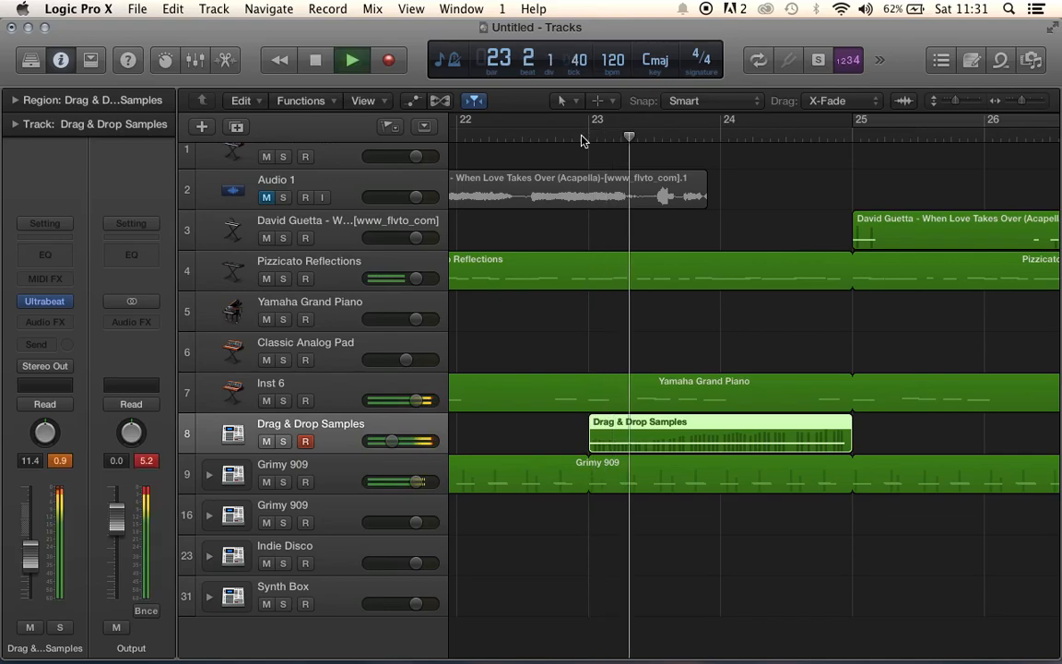
{"action": "key", "text": "space"}
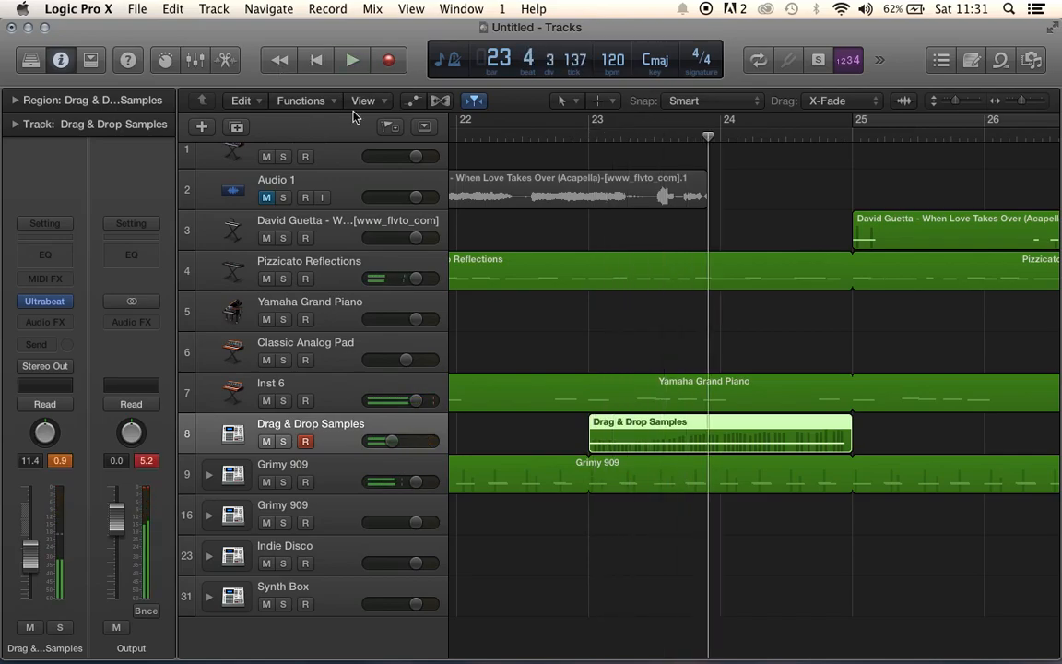
- Show track automation and set the Drag & Drop Samples lane to Ultrabeat's 01:Noise Cutoff parameter
{"action": "left_click", "coordinate": [412, 101]}
{"action": "left_click", "coordinate": [360, 472]}
{"action": "left_click", "coordinate": [367, 467]}
{"action": "left_click", "coordinate": [371, 470]}
{"action": "left_click", "coordinate": [399, 513]}
{"action": "left_click", "coordinate": [366, 470]}
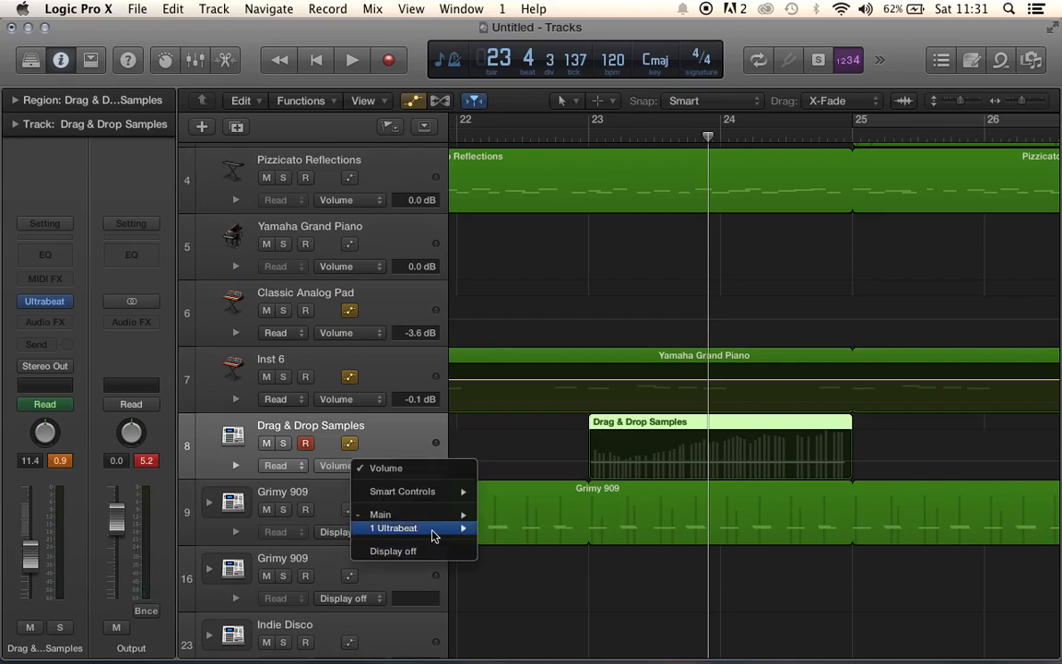
{"action": "mouse_move", "coordinate": [434, 535]}
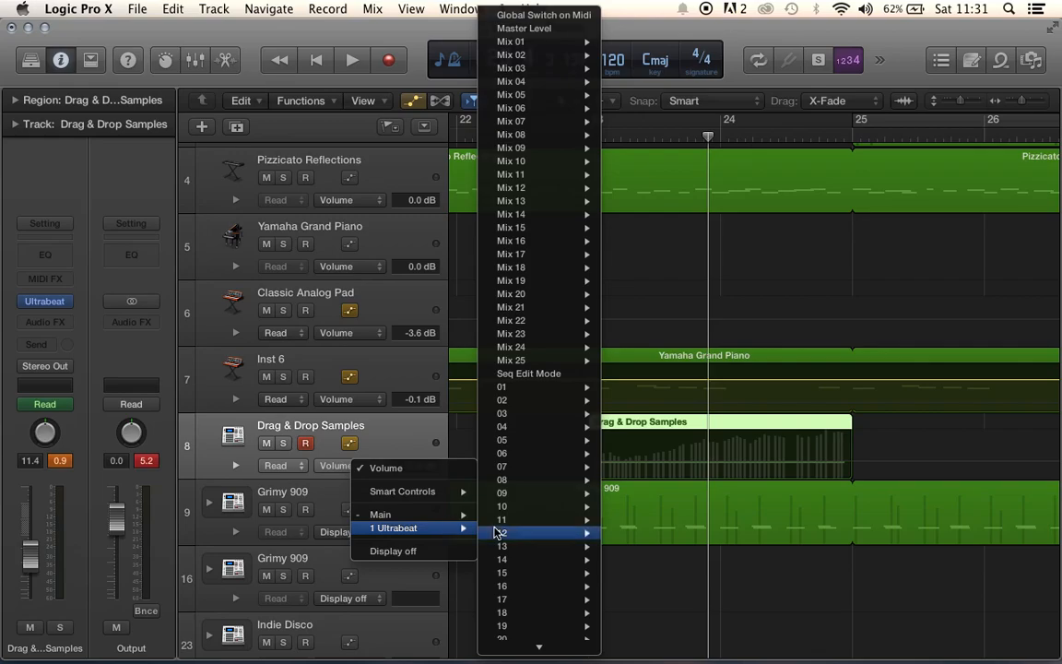
{"action": "mouse_move", "coordinate": [601, 389]}
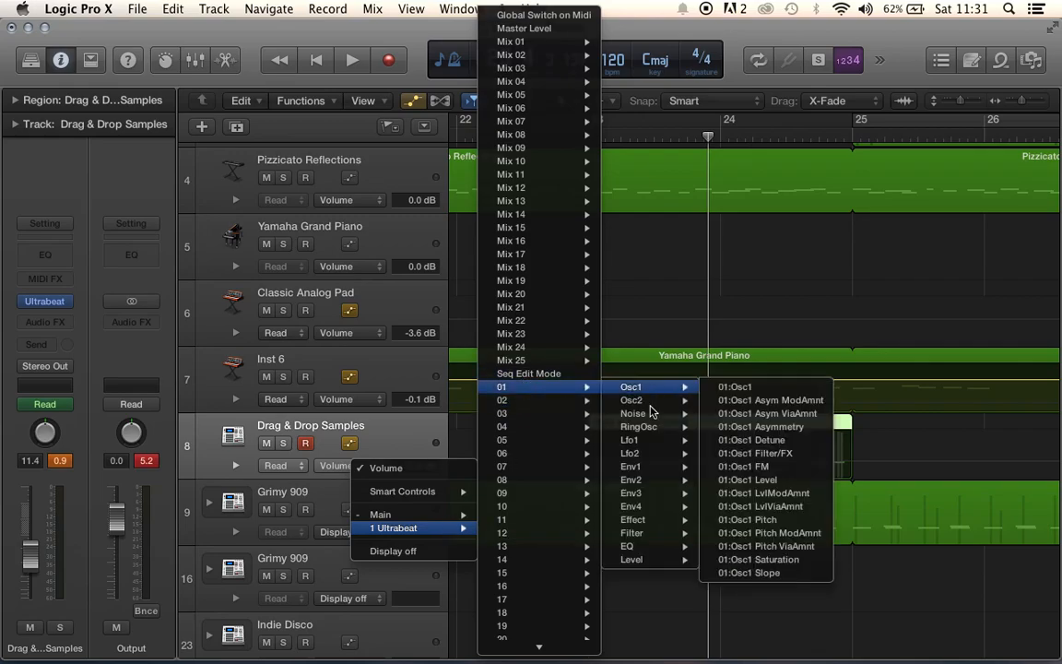
{"action": "mouse_move", "coordinate": [658, 420]}
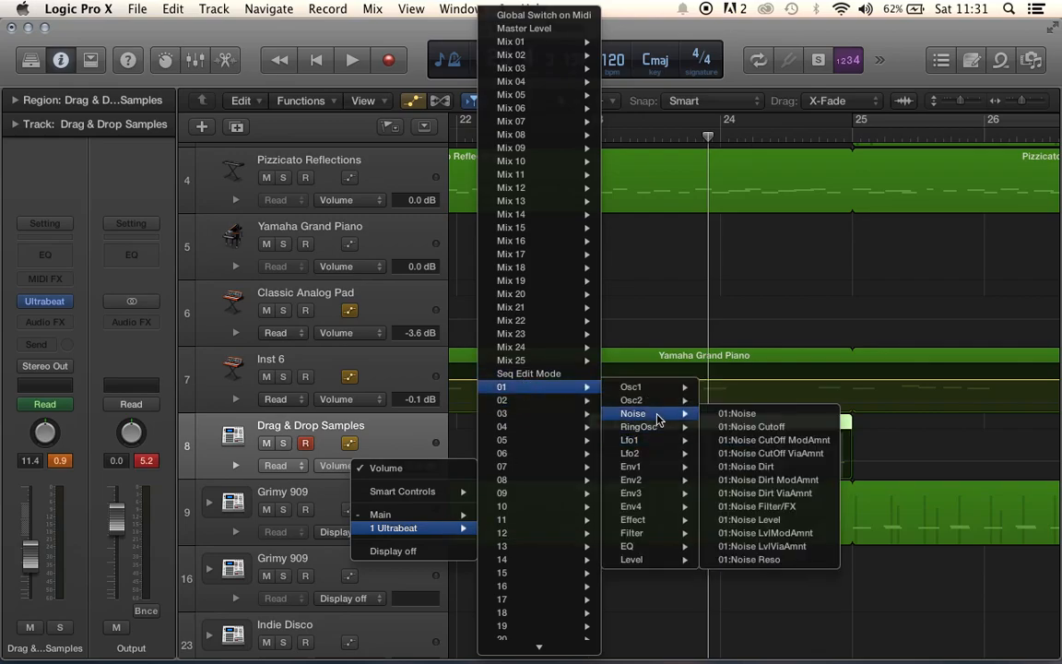
{"action": "left_click", "coordinate": [751, 427]}
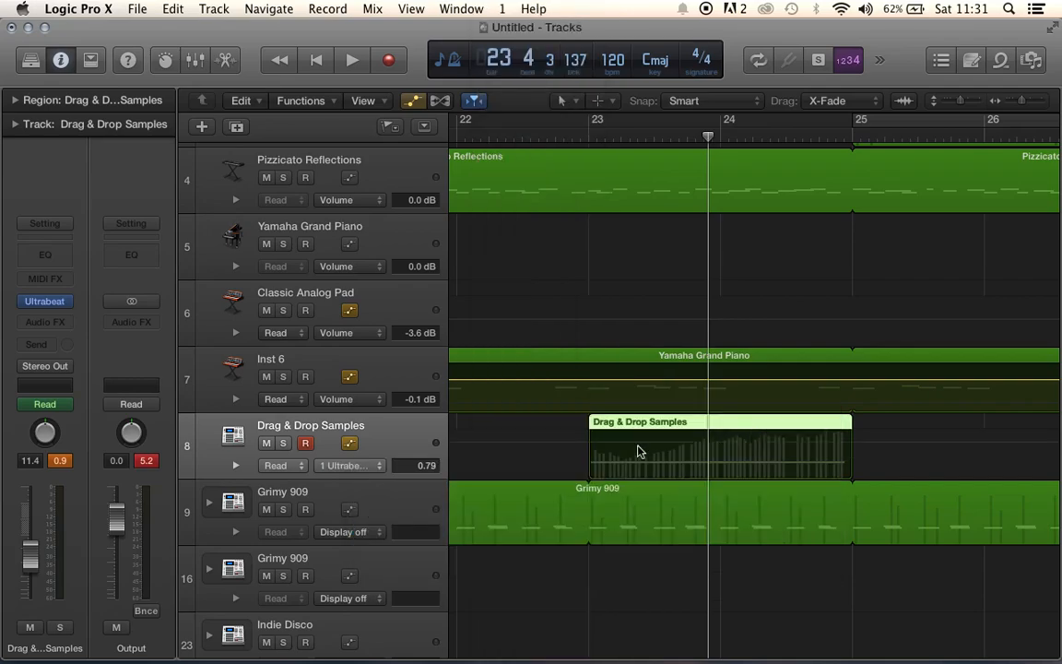
- Draw noise cutoff automation rising from 0.30 at bar 23 to a higher point at bar 25
{"action": "left_click", "coordinate": [587, 445]}
{"action": "left_click_drag", "start_coordinate": [587, 444], "coordinate": [768, 473]}
{"action": "left_click", "coordinate": [852, 466]}
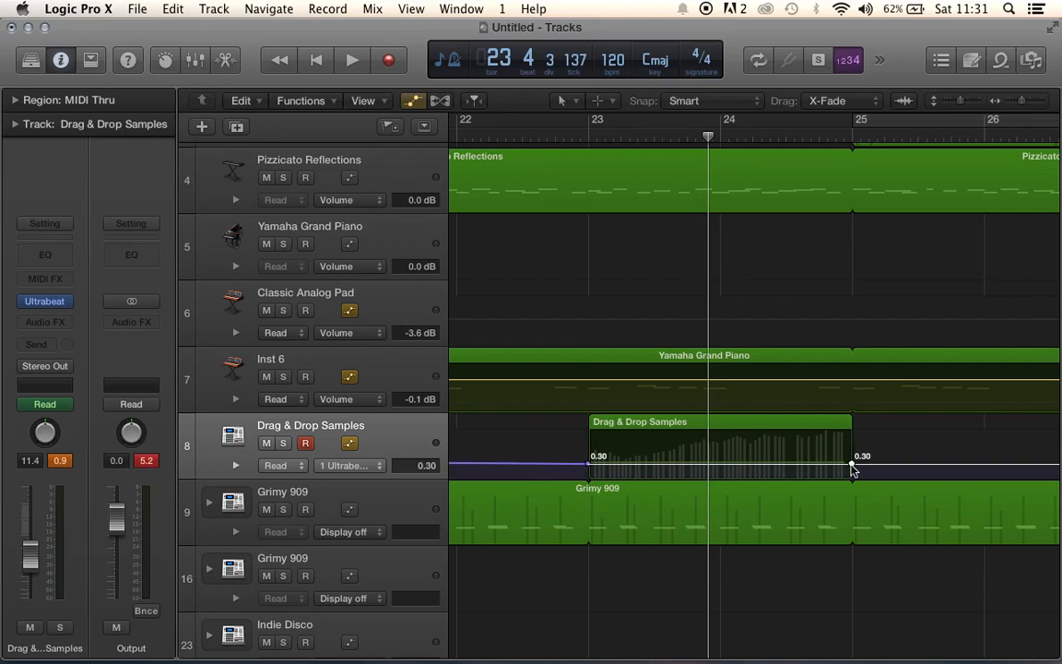
{"action": "left_click_drag", "start_coordinate": [852, 464], "coordinate": [852, 443]}
- Drop the noise cutoff automation steeply from 0.72 to 0.00 at bar 25, and hide the automation lanes
{"action": "scroll", "coordinate": [764, 395], "scroll_direction": "up", "scroll_amount": 5}
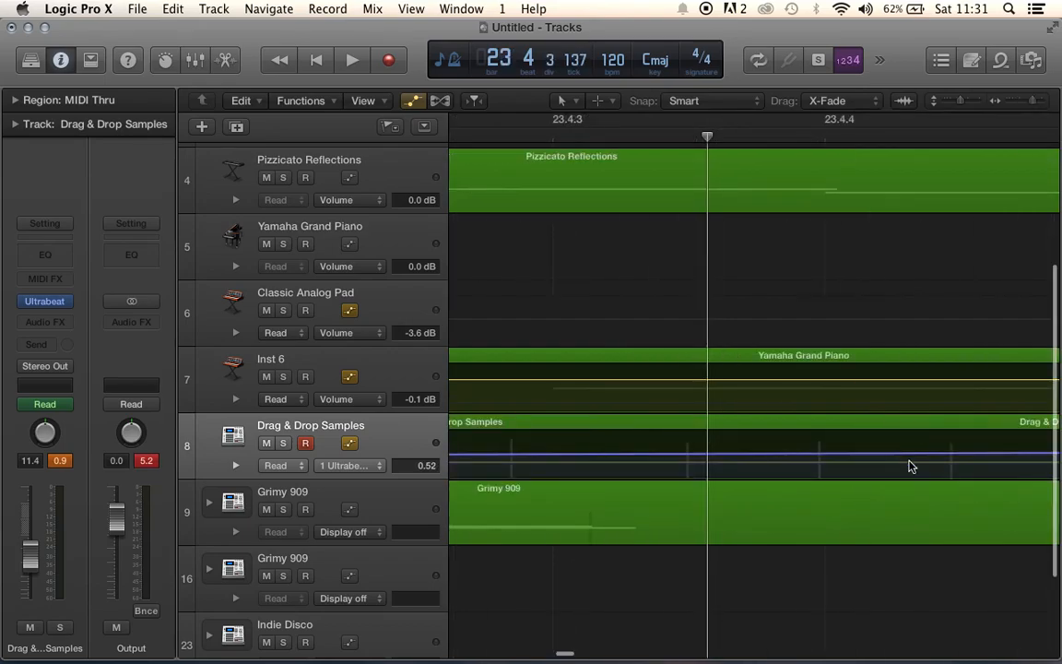
{"action": "scroll", "coordinate": [908, 466], "scroll_direction": "right", "scroll_amount": 15}
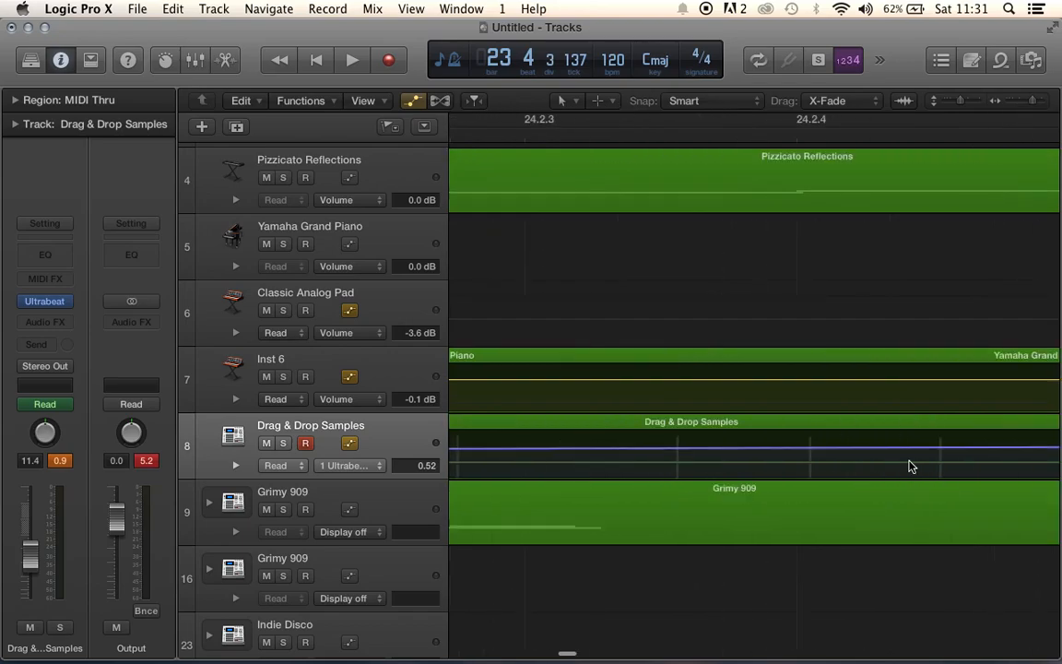
{"action": "scroll", "coordinate": [908, 466], "scroll_direction": "right", "scroll_amount": 15}
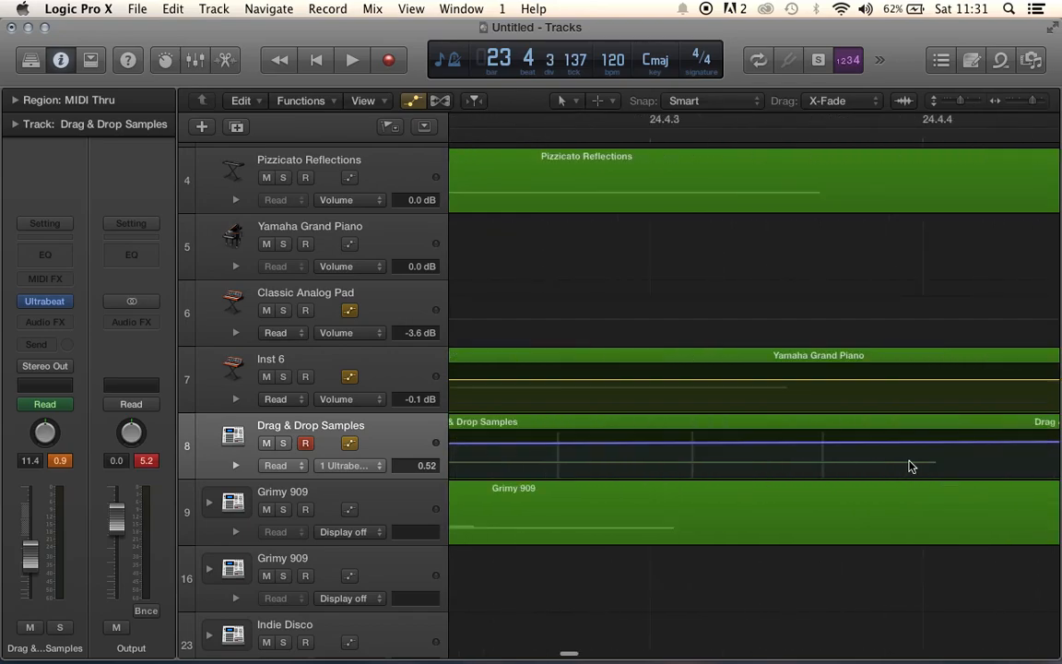
{"action": "scroll", "coordinate": [911, 466], "scroll_direction": "right", "scroll_amount": 4}
{"action": "left_click_drag", "start_coordinate": [808, 441], "coordinate": [841, 526]}
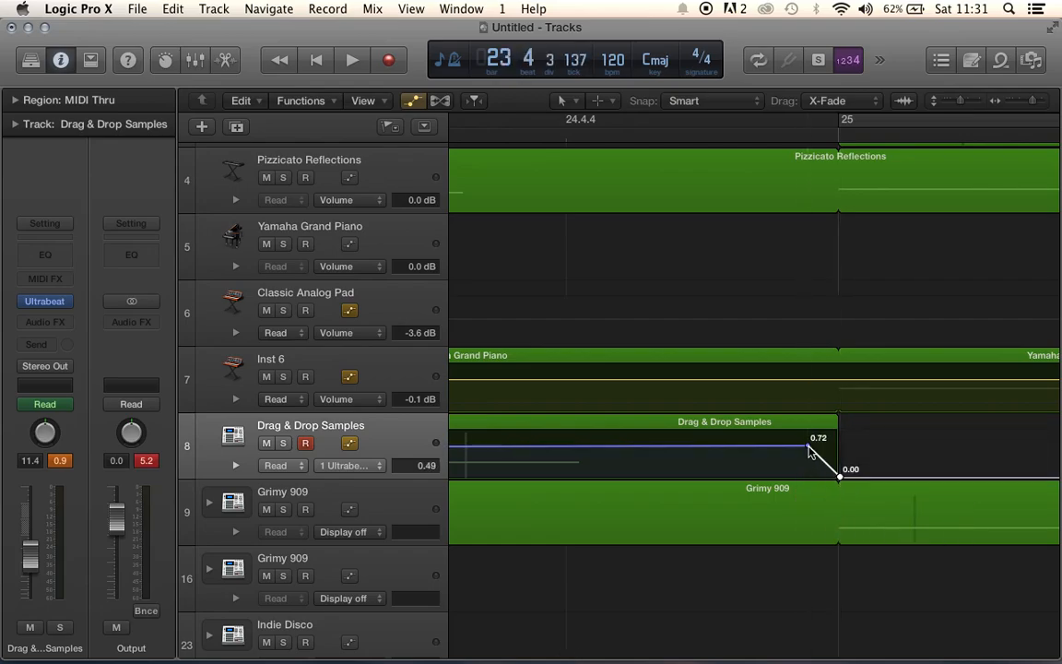
{"action": "left_click_drag", "start_coordinate": [808, 446], "coordinate": [829, 445]}
{"action": "scroll", "coordinate": [895, 442], "scroll_direction": "down", "scroll_amount": 10}
{"action": "scroll", "coordinate": [896, 442], "scroll_direction": "left", "scroll_amount": 5}
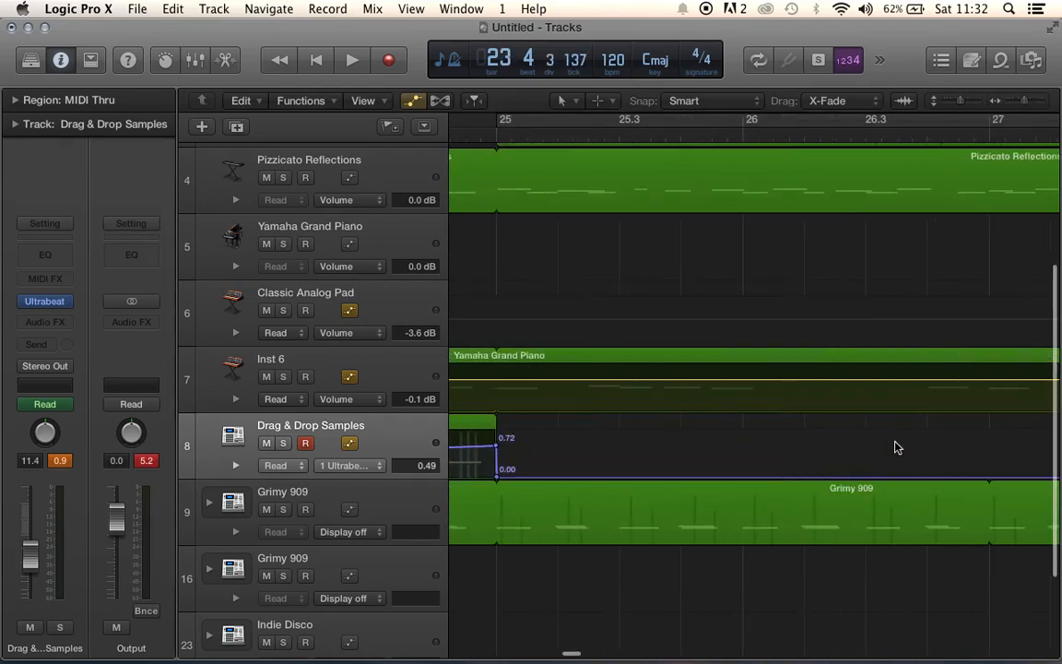
{"action": "left_click", "coordinate": [413, 101]}
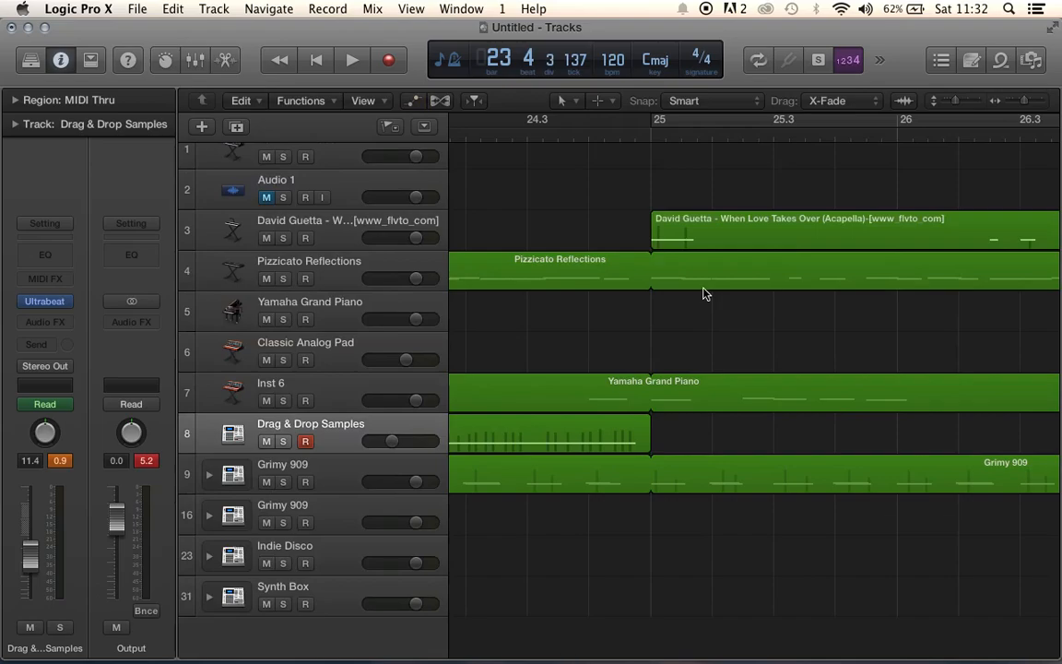
- Play the arrangement from the middle of bar 21, through the Drag & Drop Samples region and acapella melody, to bar 32
{"action": "scroll", "coordinate": [703, 293], "scroll_direction": "left", "scroll_amount": 5}
{"action": "scroll", "coordinate": [703, 293], "scroll_direction": "left", "scroll_amount": 3}
{"action": "left_click", "coordinate": [467, 124]}
{"action": "key", "text": "space"}
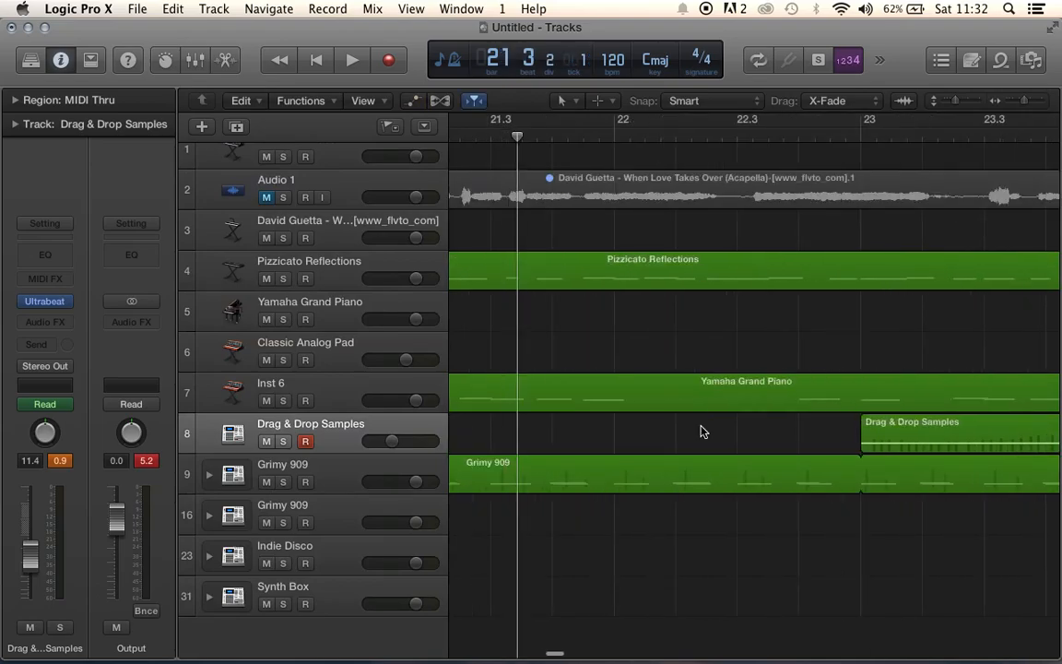
{"action": "scroll", "coordinate": [711, 533], "scroll_direction": "down", "scroll_amount": 3}
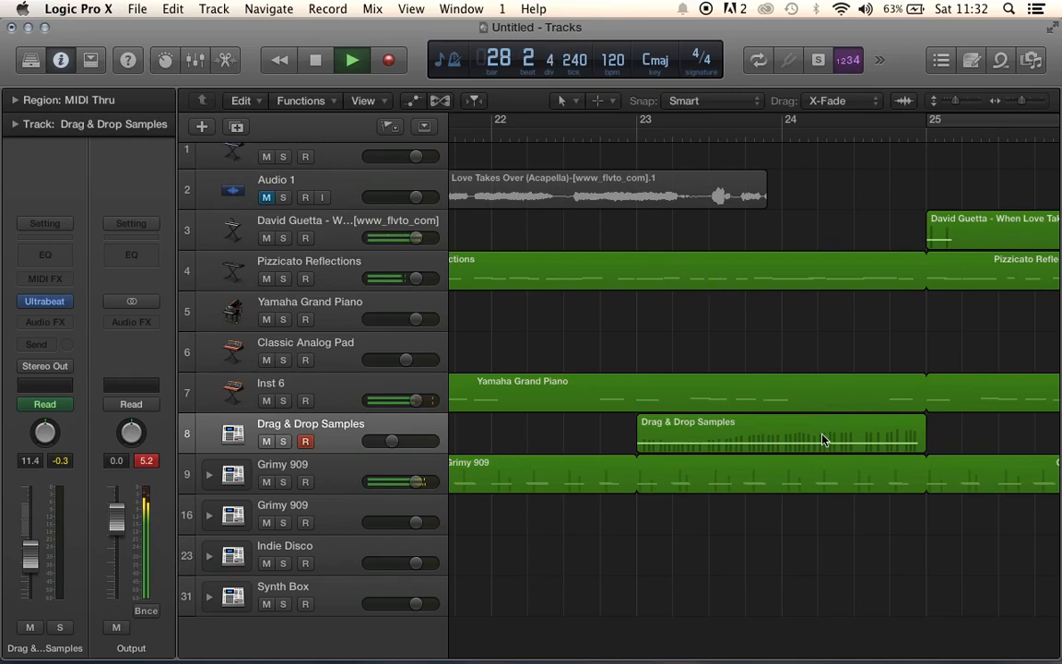
{"action": "key", "text": "super+Left"}
{"action": "key", "text": "super+Left"}
{"action": "key", "text": "super+Left"}
{"action": "key", "text": "super+Left"}
{"action": "key", "text": "super+Left"}
{"action": "key", "text": "super+Left"}
{"action": "key", "text": "super+Left"}
{"action": "key", "text": "super+Left"}
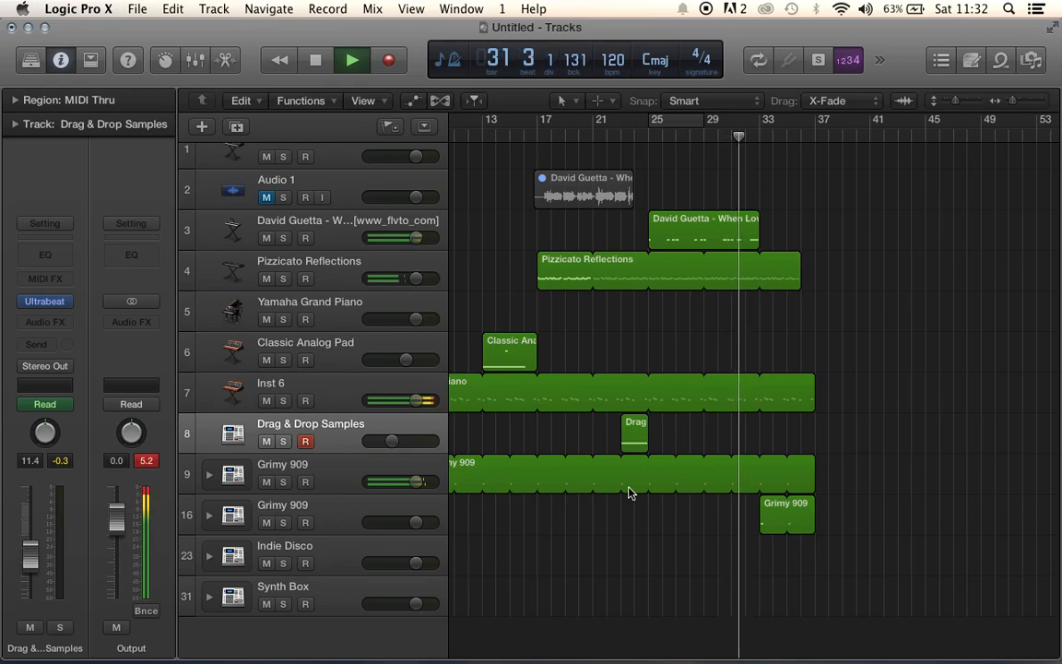
{"action": "key", "text": "space"}
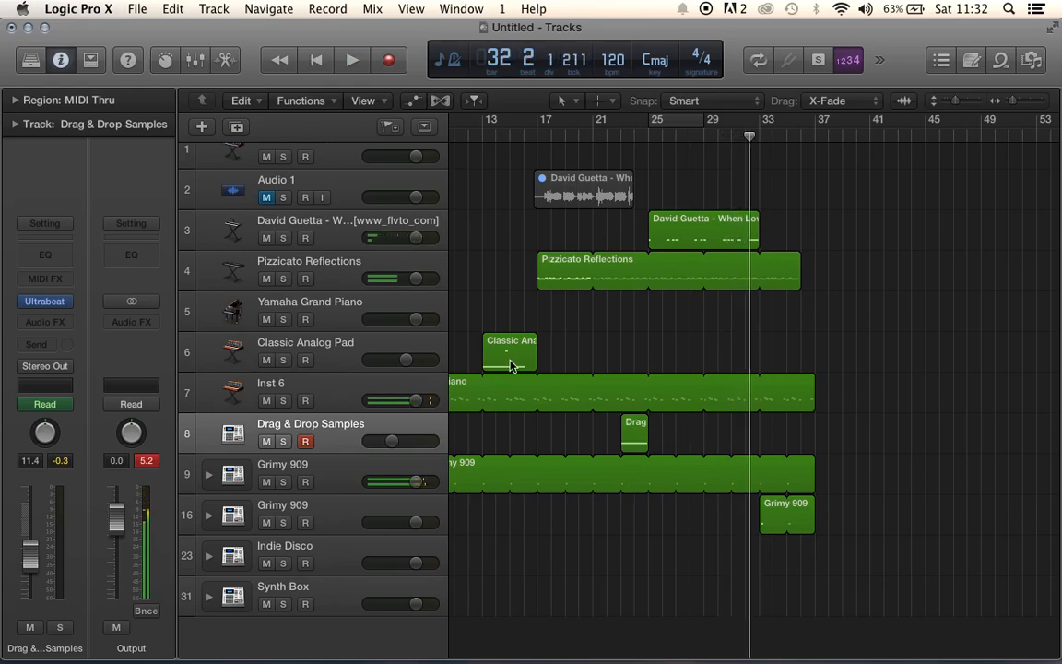
- Paste a copy of the Drag & Drop Samples region at bar 33 and refit it to span bar 32 to bar 33
{"action": "left_click", "coordinate": [504, 358]}
{"action": "left_click", "coordinate": [635, 434]}
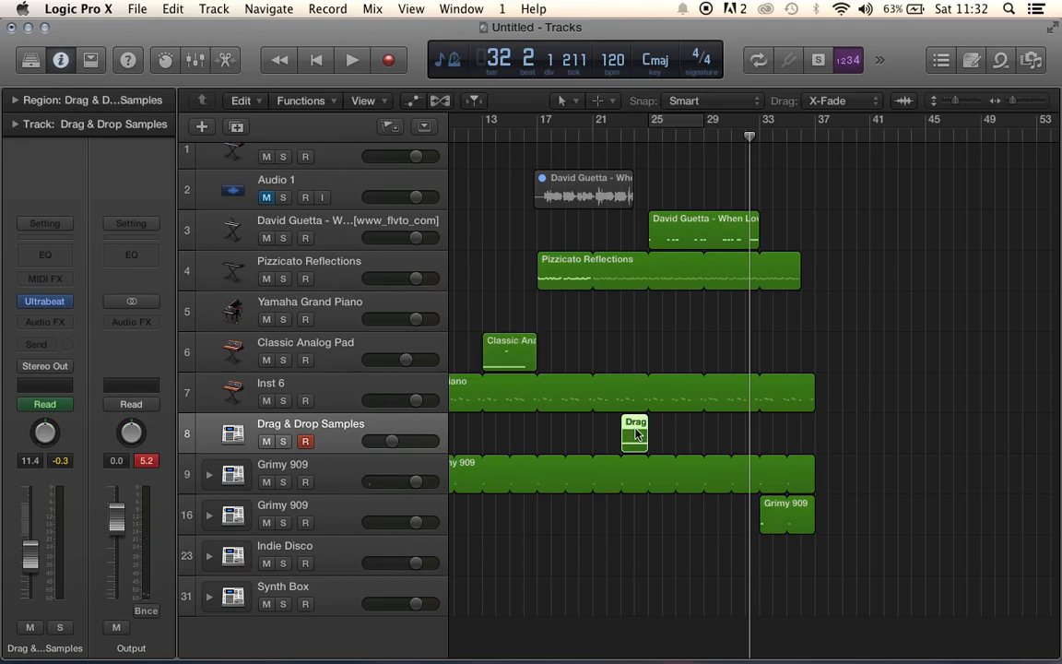
{"action": "left_click", "coordinate": [758, 139]}
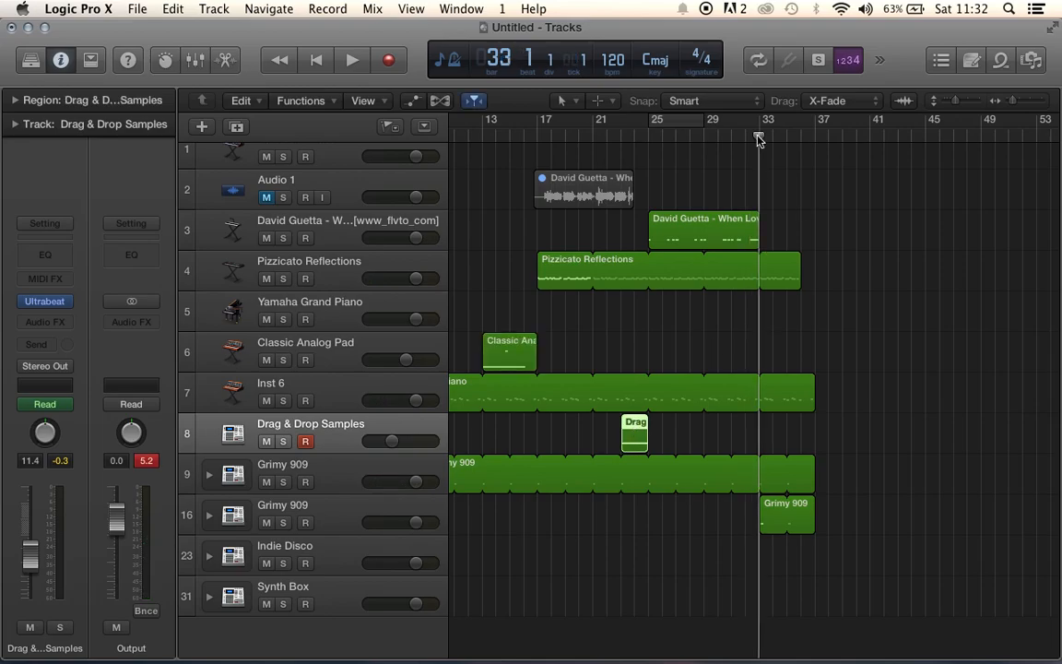
{"action": "key", "text": "super+v"}
{"action": "left_click_drag", "start_coordinate": [770, 425], "coordinate": [919, 448]}
{"action": "scroll", "coordinate": [744, 425], "scroll_direction": "up", "scroll_amount": 2}
{"action": "scroll", "coordinate": [745, 425], "scroll_direction": "up", "scroll_amount": 5}
- Open the copied region in the Piano Roll, add a C#1 note at bar 32, and lengthen it to bar 33
{"action": "key", "text": "p"}
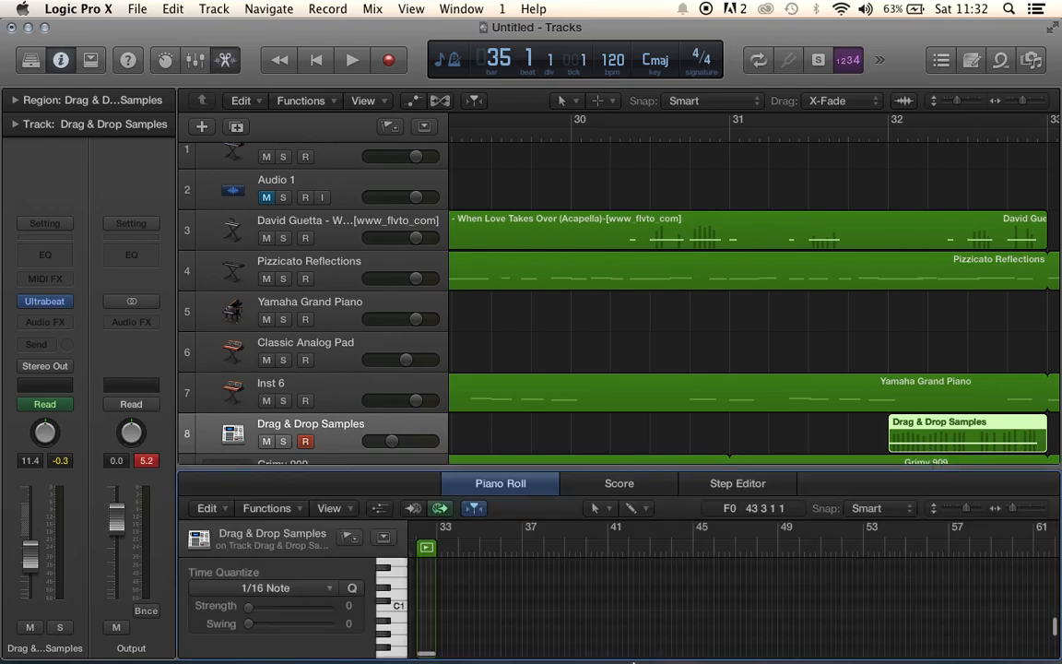
{"action": "scroll", "coordinate": [438, 605], "scroll_direction": "down", "scroll_amount": 4}
{"action": "scroll", "coordinate": [435, 603], "scroll_direction": "up", "scroll_amount": 4}
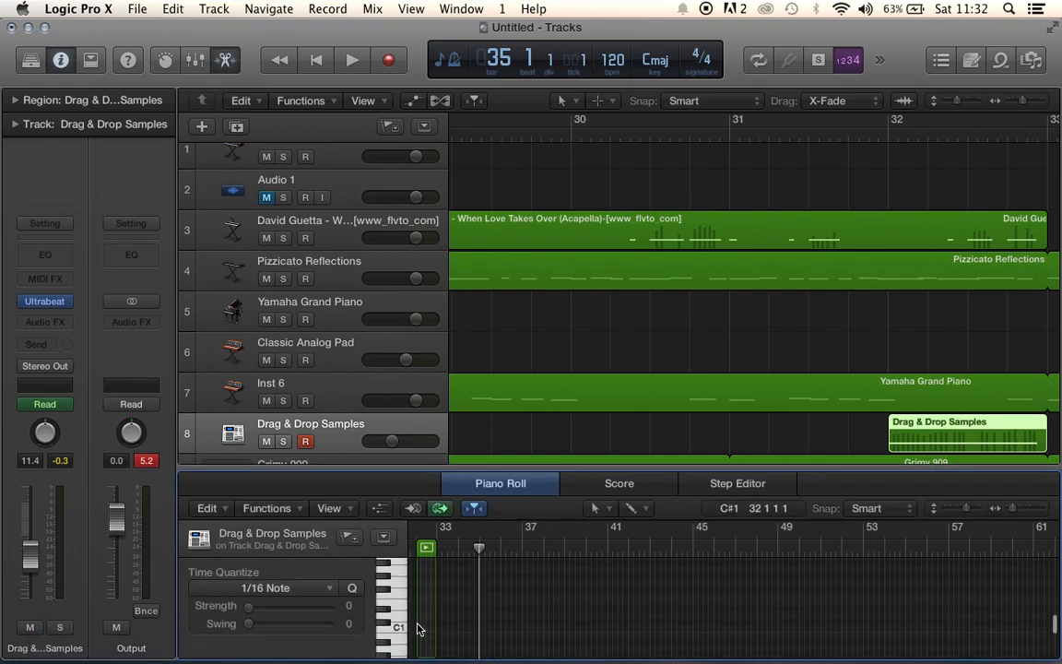
{"action": "right_click", "coordinate": [418, 630]}
{"action": "left_click", "coordinate": [452, 507]}
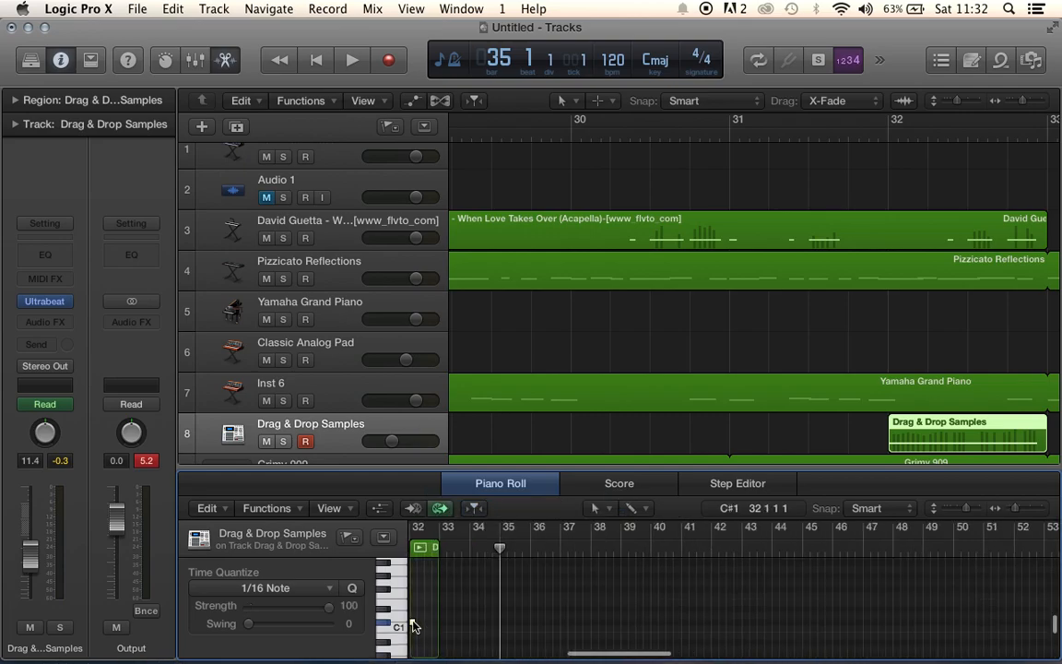
{"action": "scroll", "coordinate": [415, 627], "scroll_direction": "up", "scroll_amount": 5}
{"action": "scroll", "coordinate": [416, 627], "scroll_direction": "left", "scroll_amount": 8}
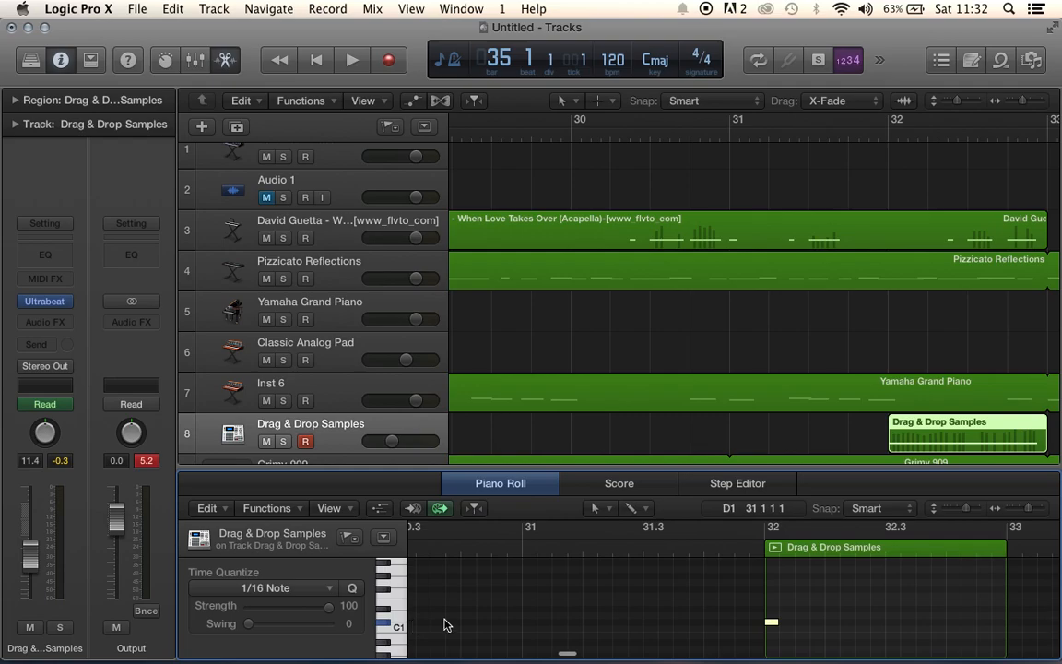
{"action": "left_click_drag", "start_coordinate": [774, 621], "coordinate": [1005, 627]}
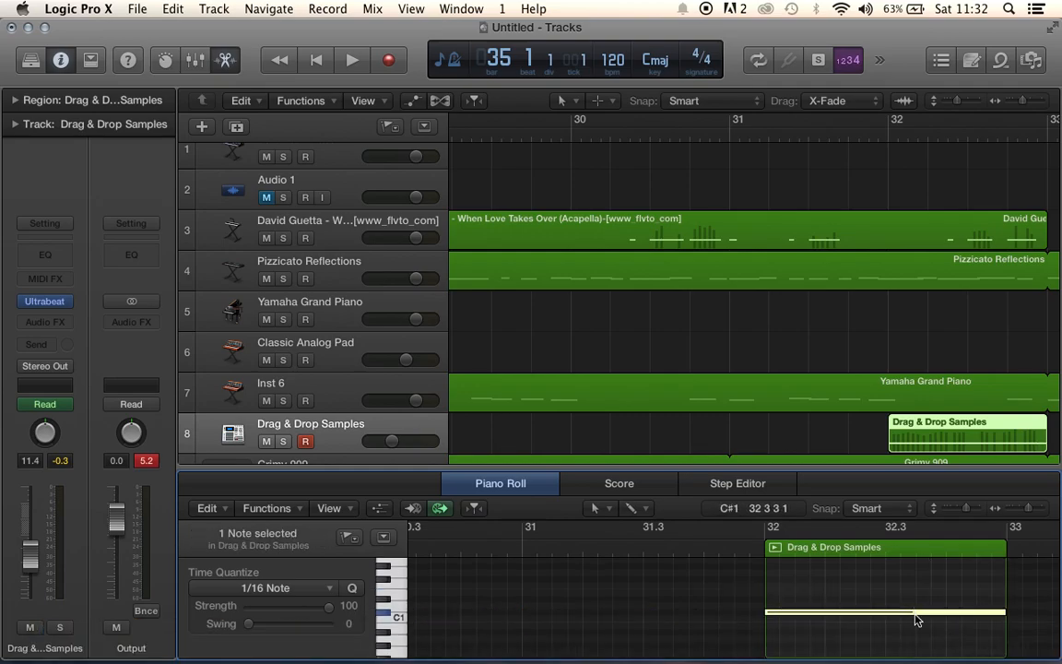
{"action": "key", "text": "d"}
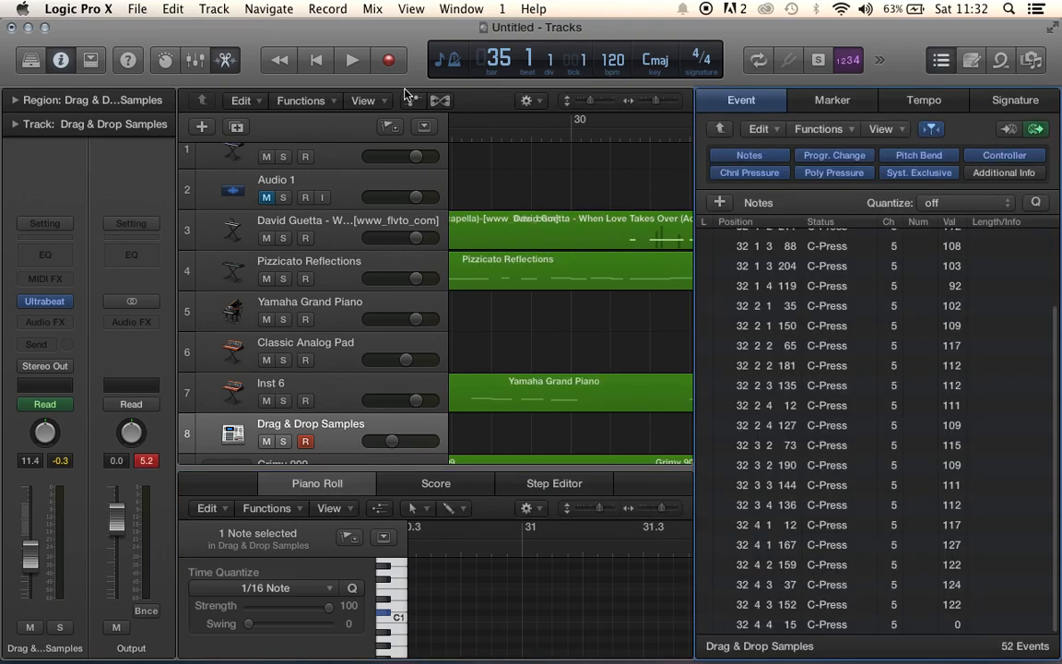
{"action": "left_click", "coordinate": [941, 61]}
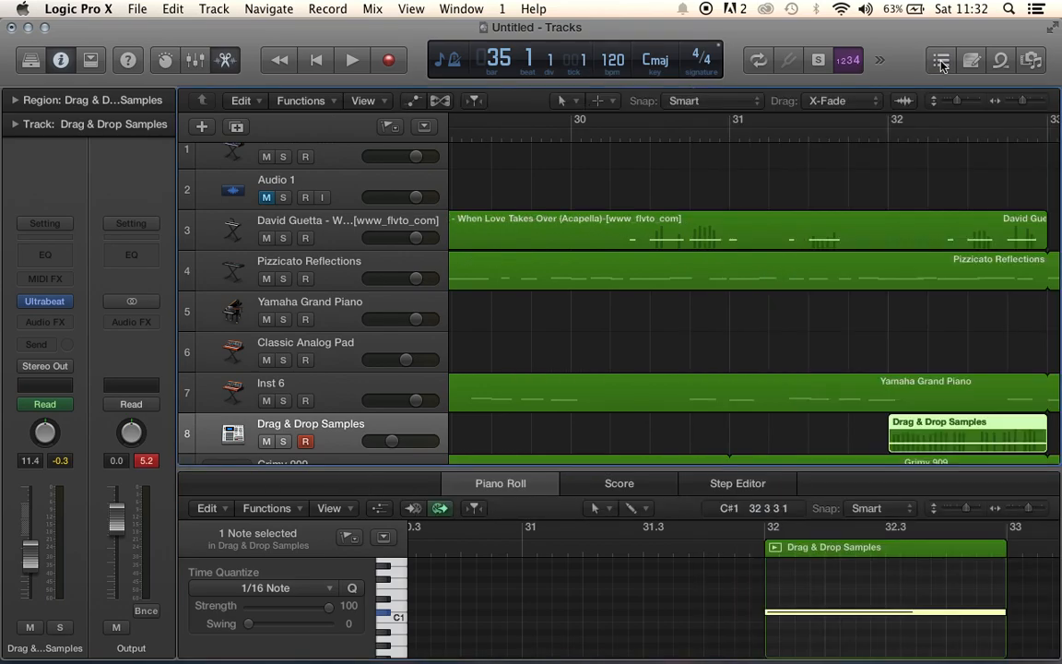
- Move the Drag & Drop Samples noise cutoff point from bar 31 to bar 32 at 0.30, and play the transition
{"action": "left_click", "coordinate": [231, 58]}
{"action": "left_click", "coordinate": [412, 100]}
{"action": "scroll", "coordinate": [757, 500], "scroll_direction": "right", "scroll_amount": 3}
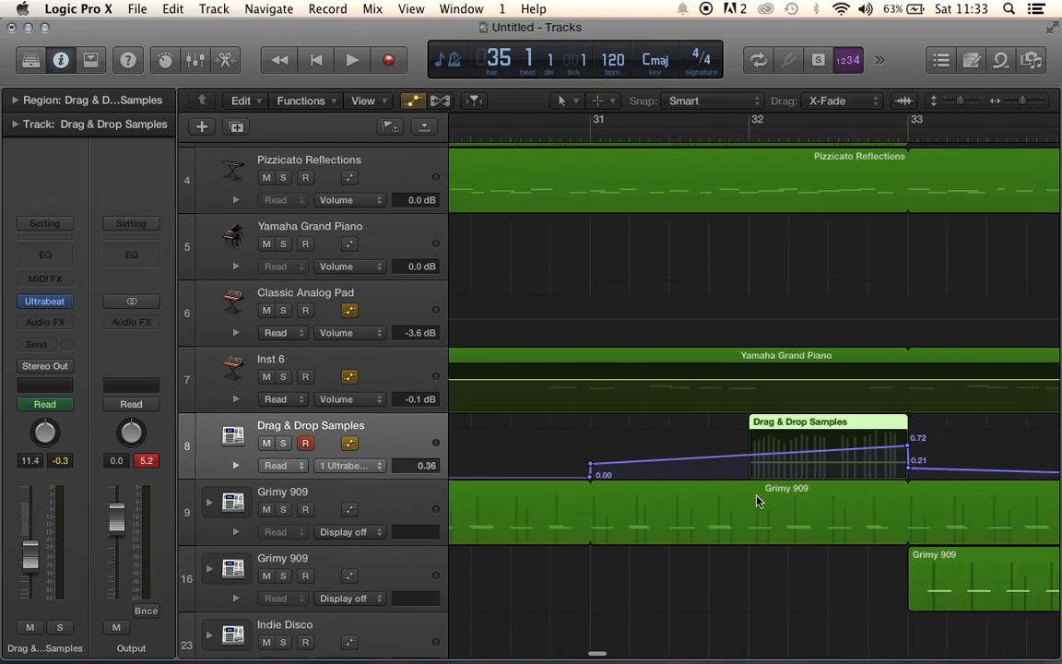
{"action": "left_click_drag", "start_coordinate": [590, 463], "coordinate": [750, 464]}
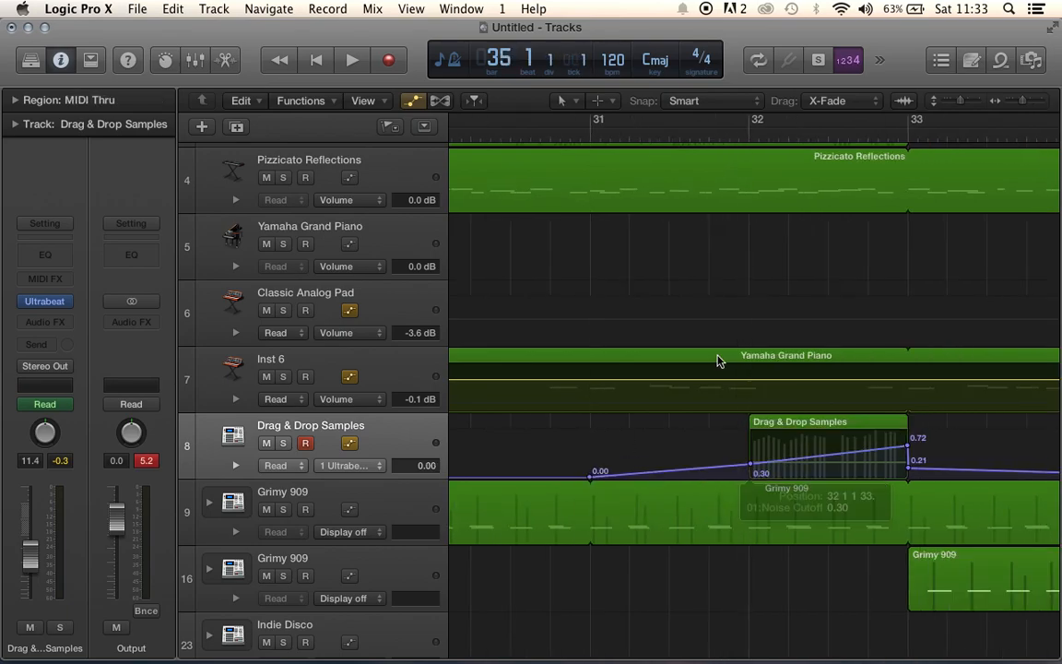
{"action": "double_click", "coordinate": [633, 137]}
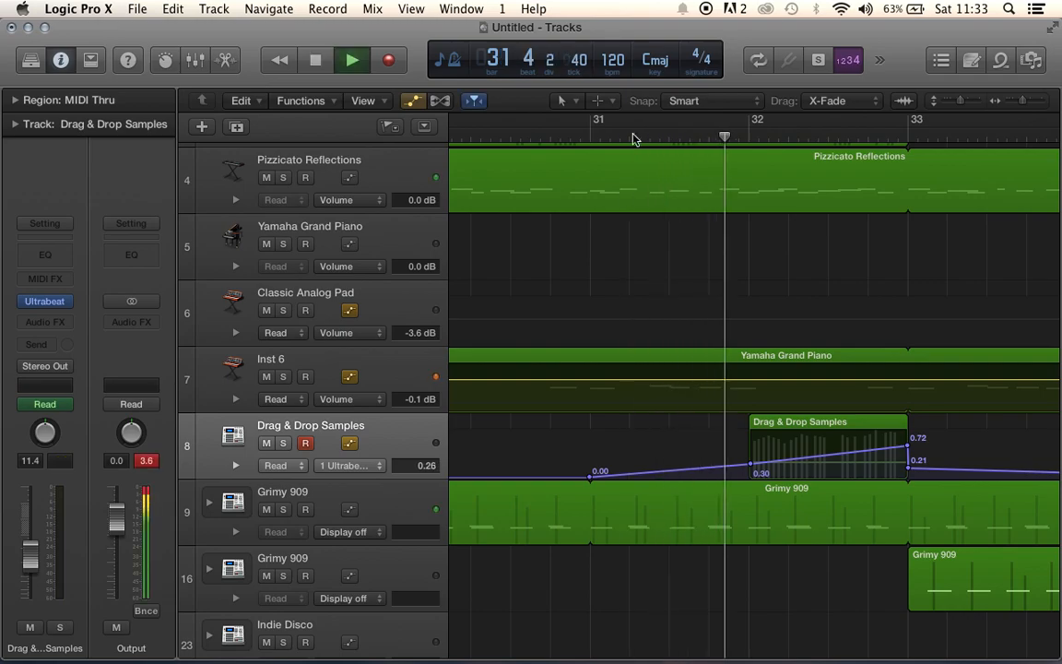
{"action": "key", "text": "space"}
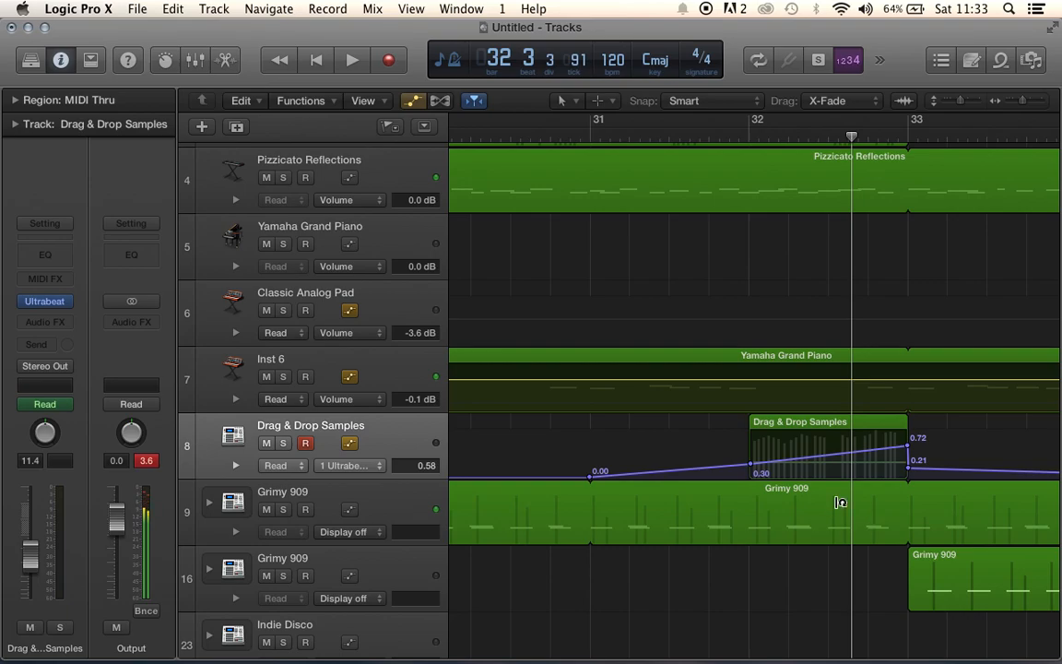
{"action": "left_click", "coordinate": [799, 439]}
{"action": "left_click_drag", "start_coordinate": [799, 439], "coordinate": [799, 458]}
{"action": "key", "text": "super+z"}
{"action": "key", "text": "super+z"}
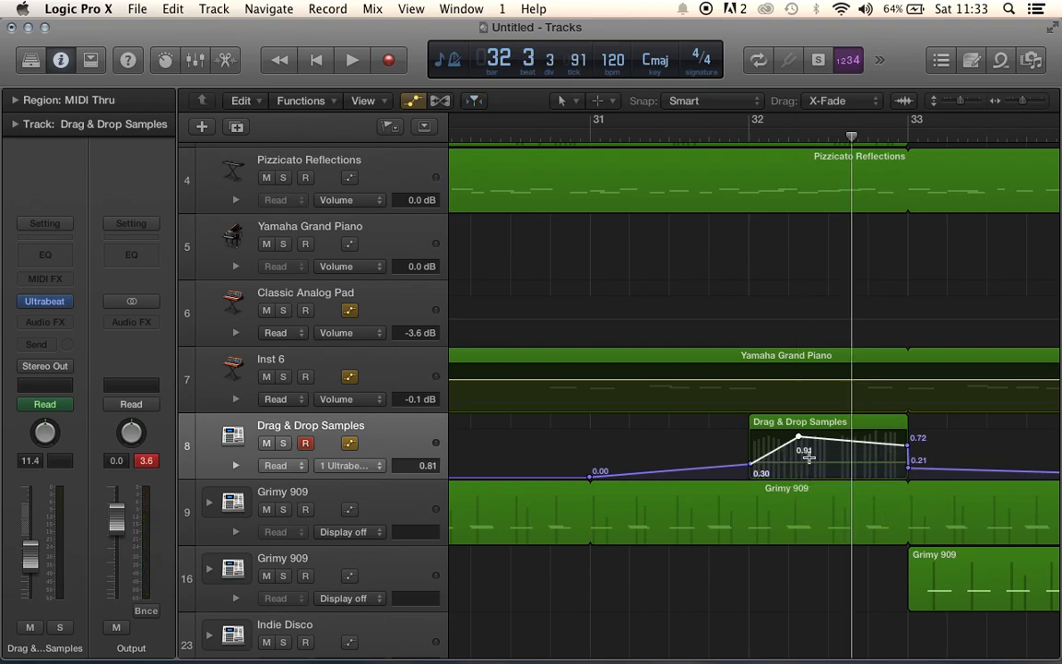
- Play the bar 32 Drag & Drop Samples region with its notes open in the Piano Roll, and raise the track volume to -5.8 dB
{"action": "left_click", "coordinate": [415, 103]}
{"action": "double_click", "coordinate": [789, 427]}
{"action": "key", "text": "e"}
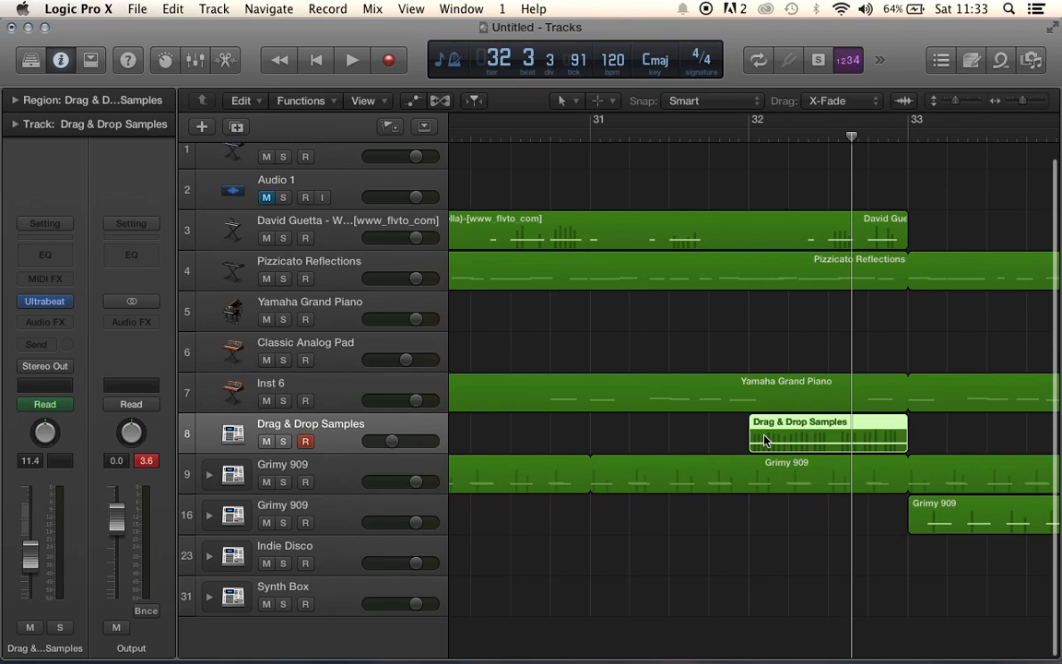
{"action": "key", "text": "e"}
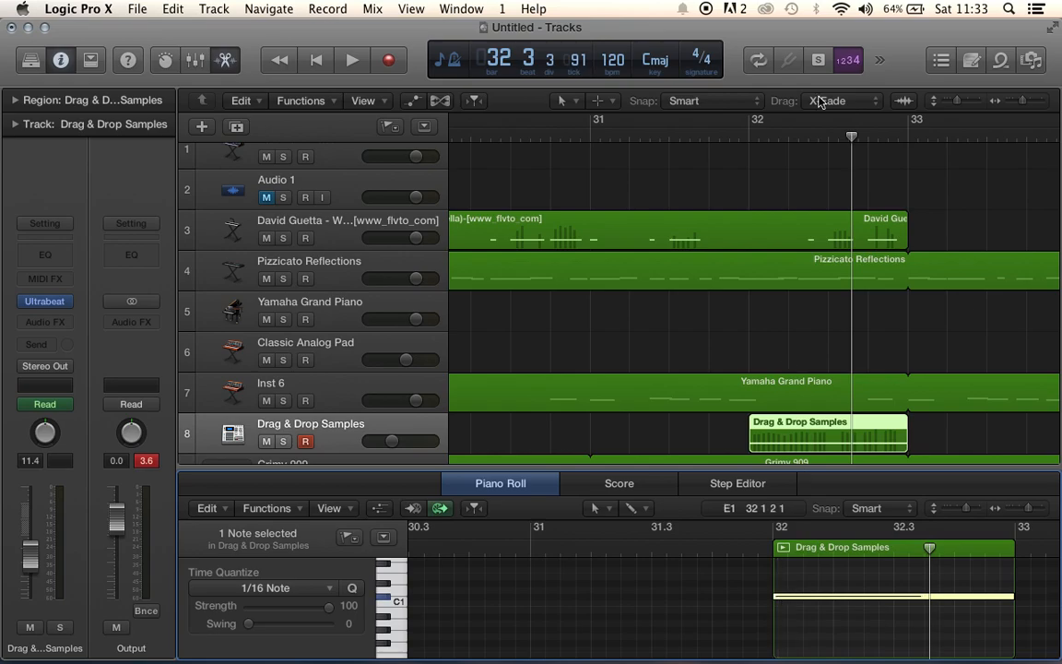
{"action": "left_click", "coordinate": [750, 138]}
{"action": "key", "text": "space"}
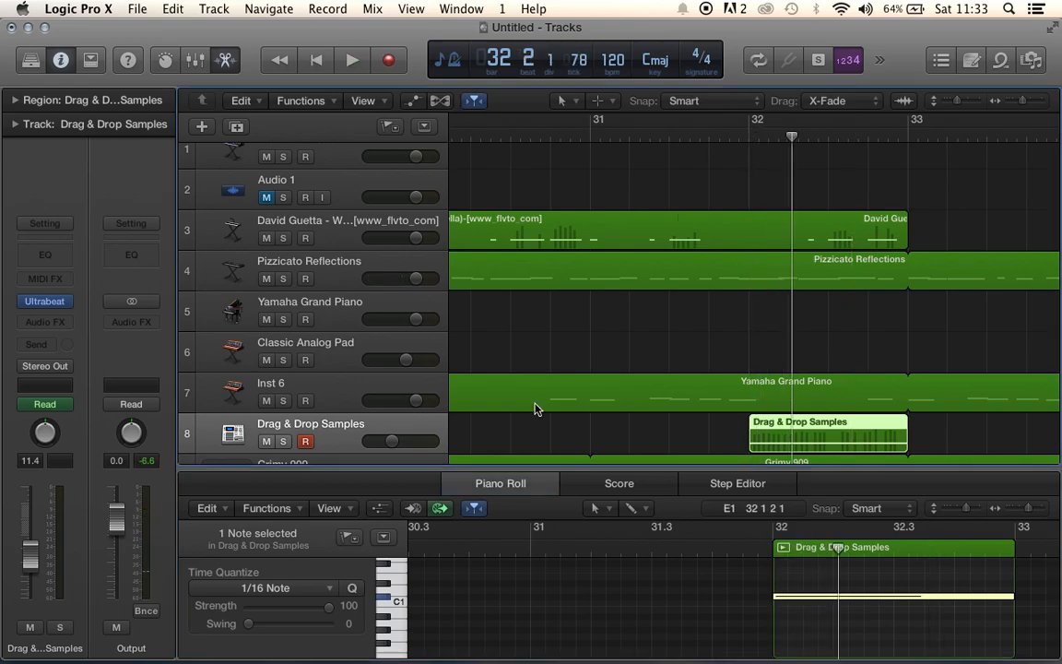
{"action": "left_click_drag", "start_coordinate": [412, 446], "coordinate": [425, 445]}
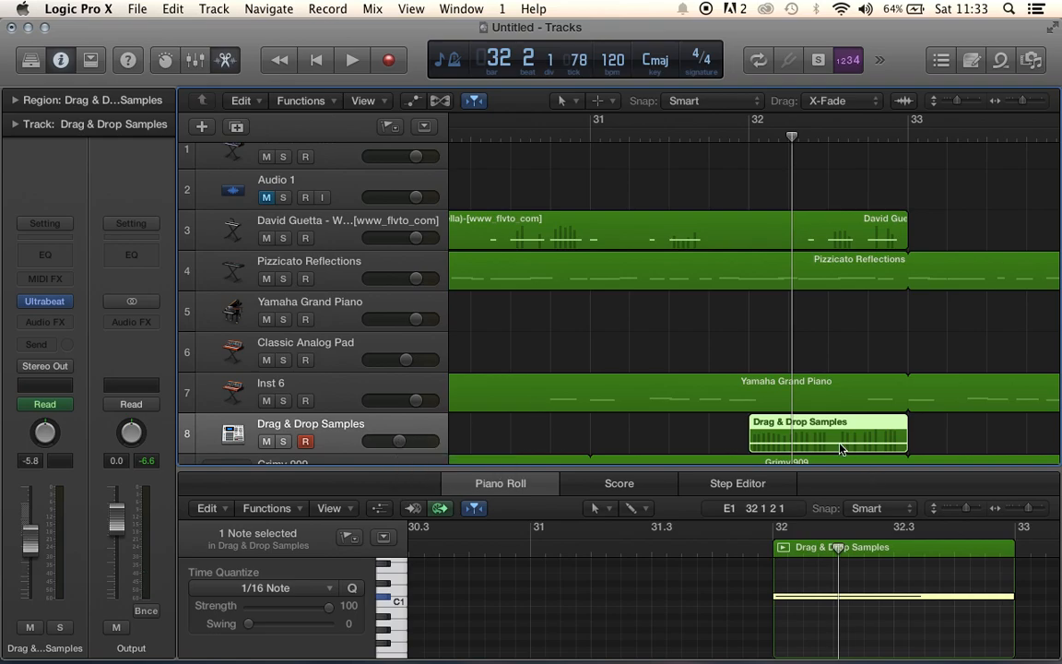
- Delete the Drag & Drop Samples region at bar 32 and record a new held C#1 note from bar 32 to bar 33
{"action": "key", "text": "Delete"}
{"action": "left_click", "coordinate": [751, 138]}
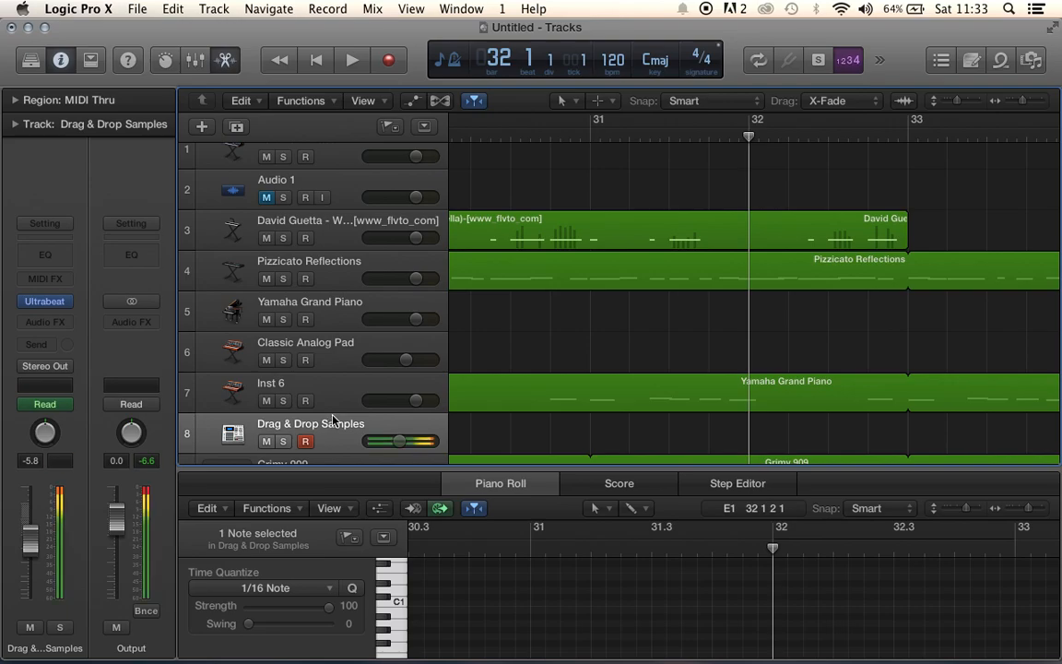
{"action": "left_click", "coordinate": [355, 59]}
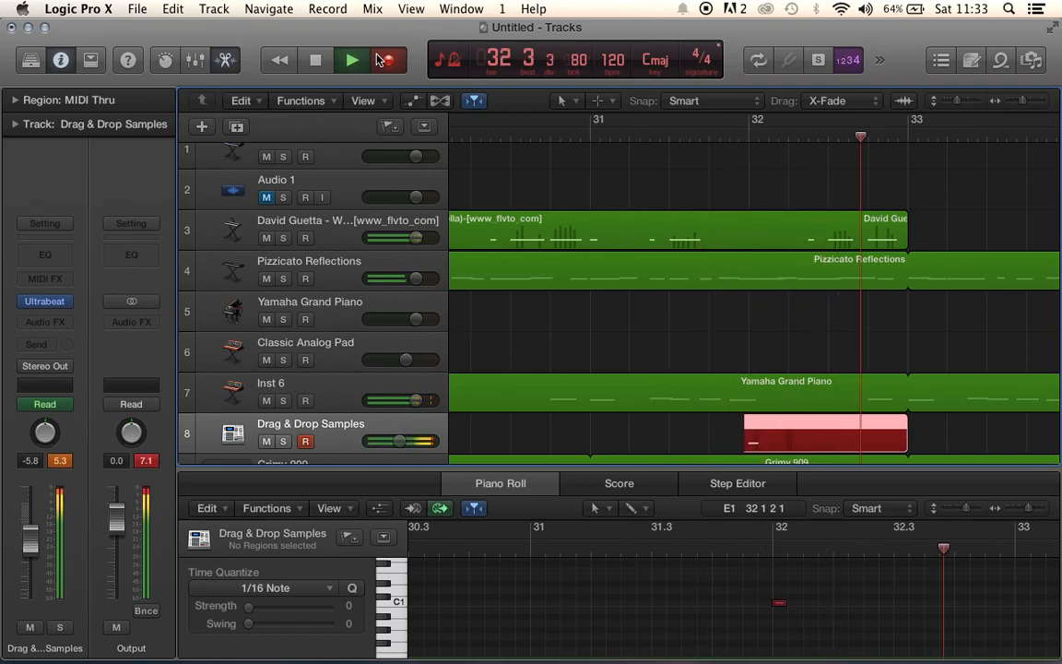
{"action": "key", "text": "space"}
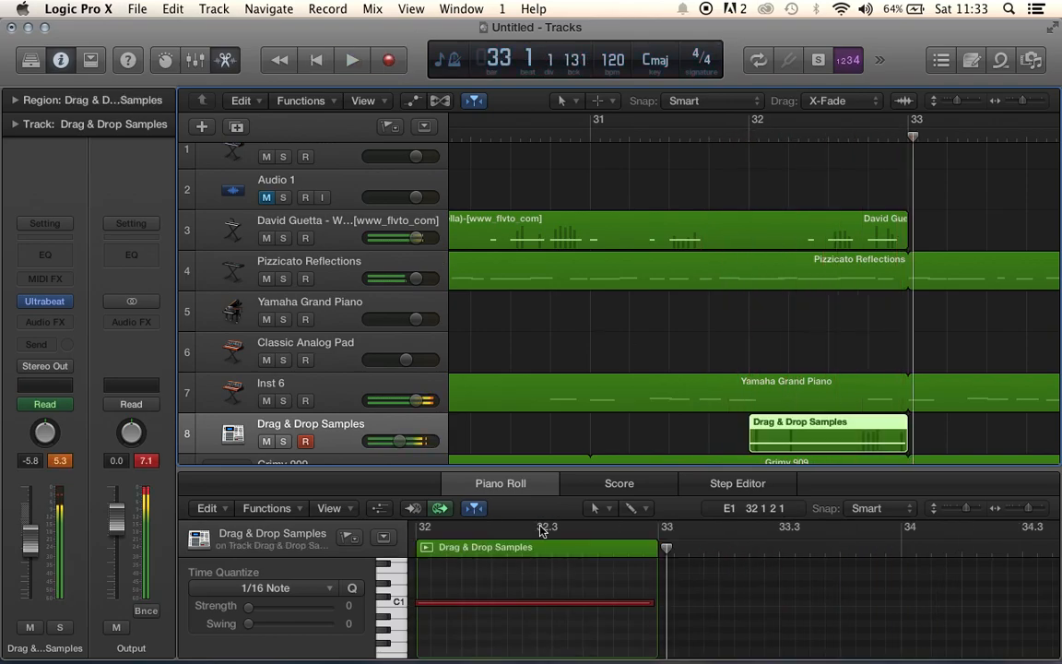
- Close the event list and enlarge the Piano Roll showing the newly recorded note
{"action": "left_click", "coordinate": [496, 602]}
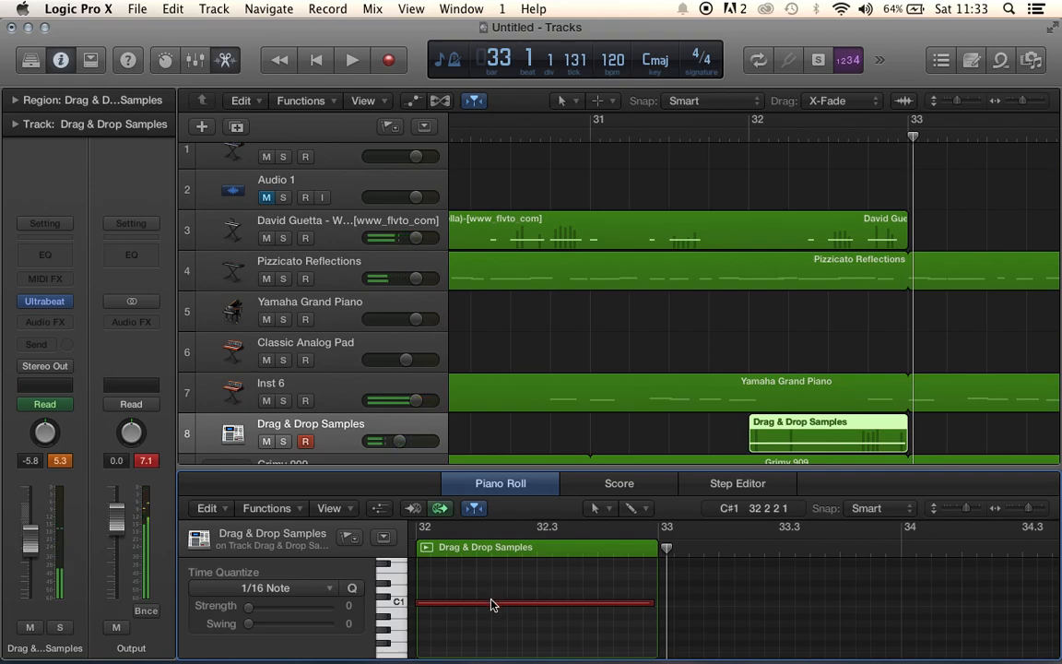
{"action": "key", "text": "e"}
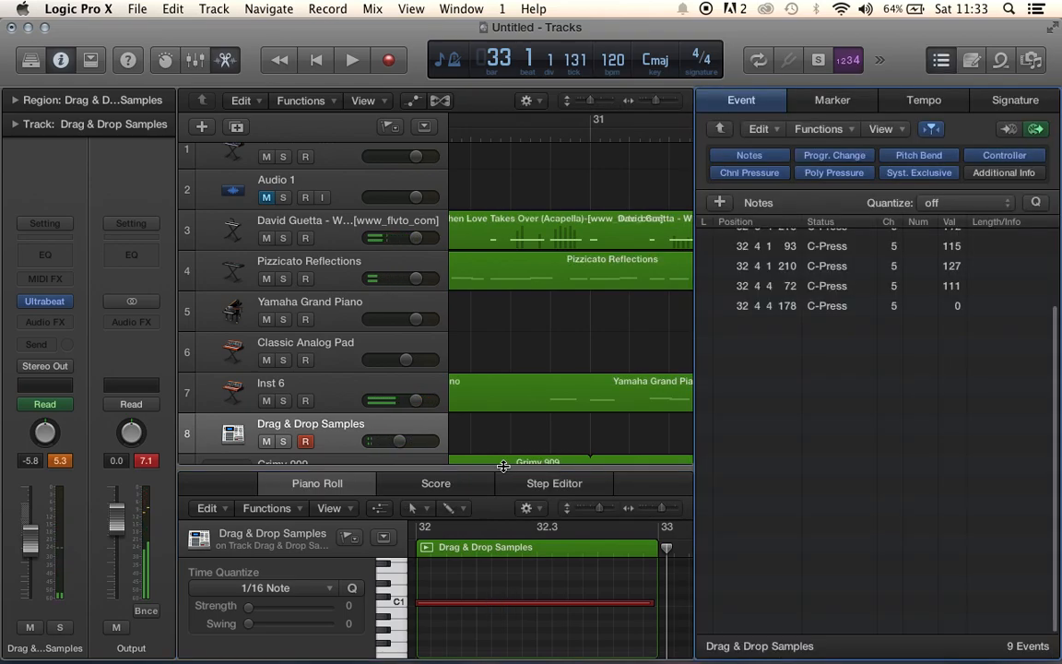
{"action": "left_click", "coordinate": [939, 60]}
{"action": "left_click_drag", "start_coordinate": [498, 346], "coordinate": [498, 352]}
{"action": "left_click", "coordinate": [450, 485]}
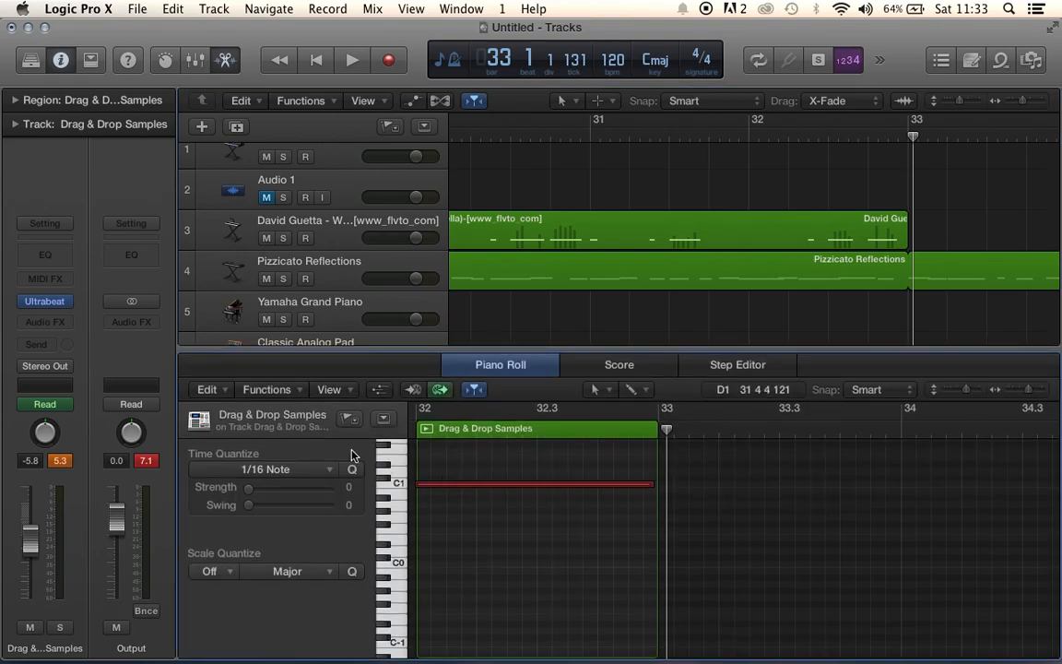
- Set the recorded note's velocity to 75 with the Fixed Velocity MIDI Transform
{"action": "left_click", "coordinate": [443, 483]}
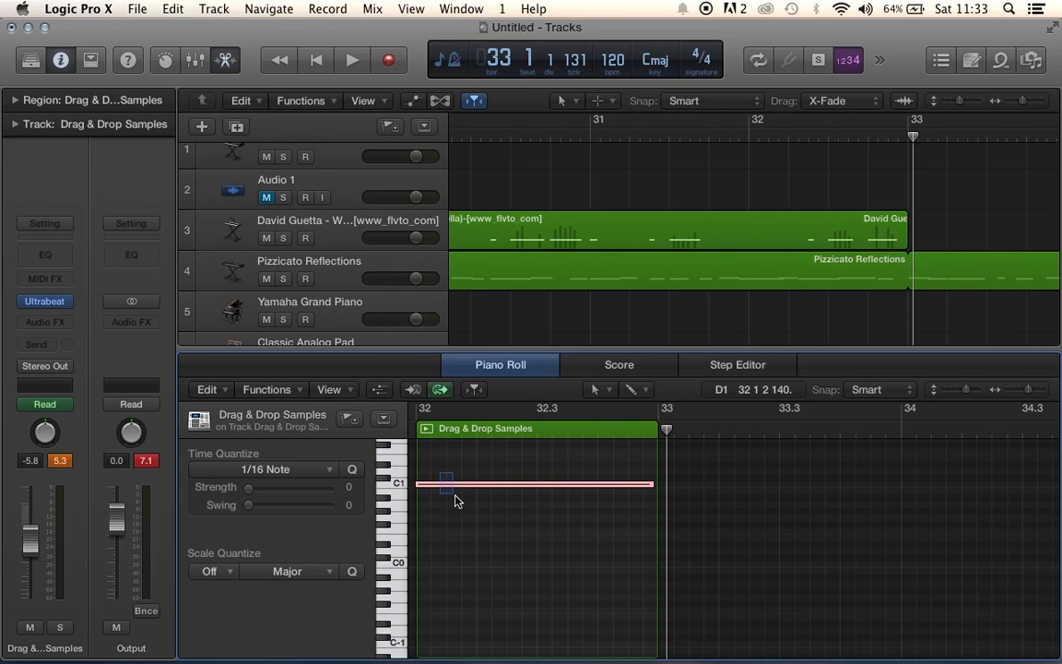
{"action": "left_click", "coordinate": [303, 390]}
{"action": "mouse_move", "coordinate": [341, 539]}
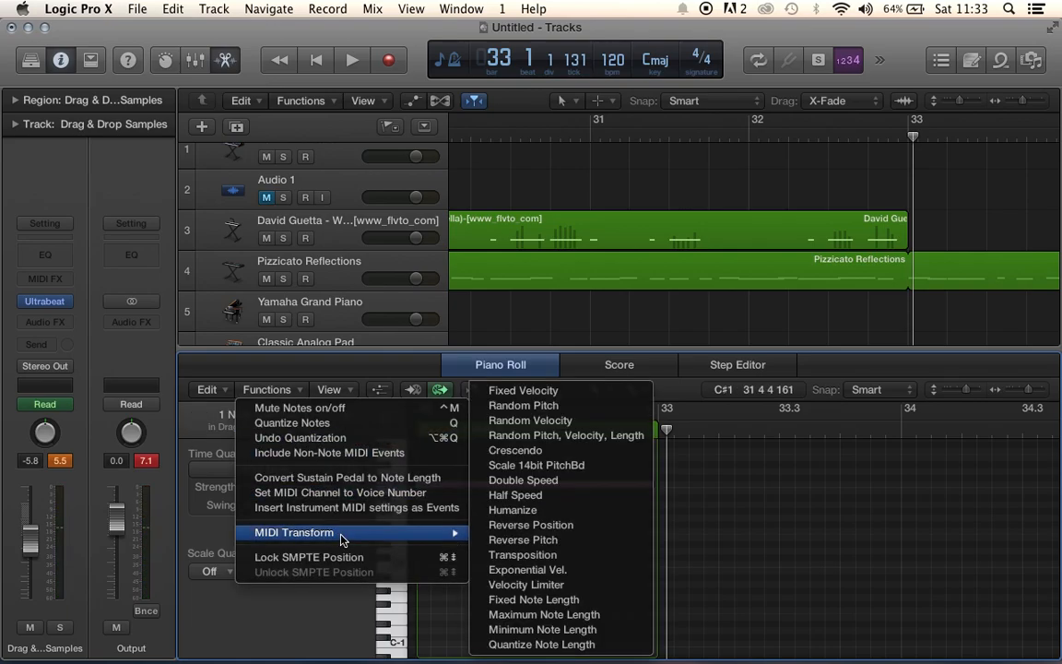
{"action": "left_click", "coordinate": [516, 392]}
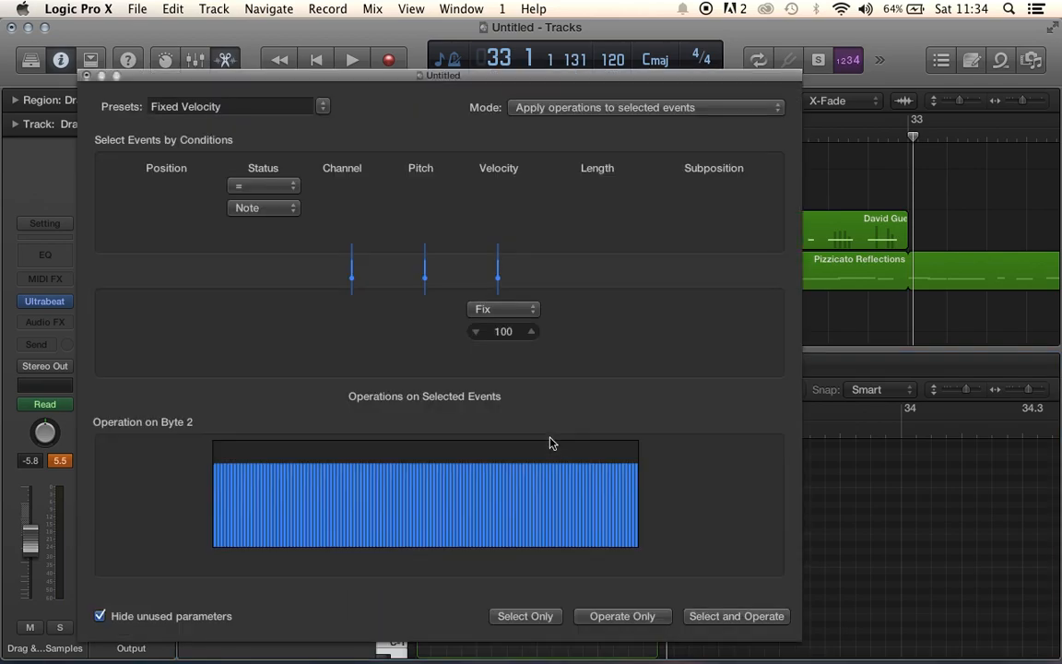
{"action": "left_click_drag", "start_coordinate": [476, 332], "coordinate": [477, 333]}
{"action": "left_click", "coordinate": [533, 332]}
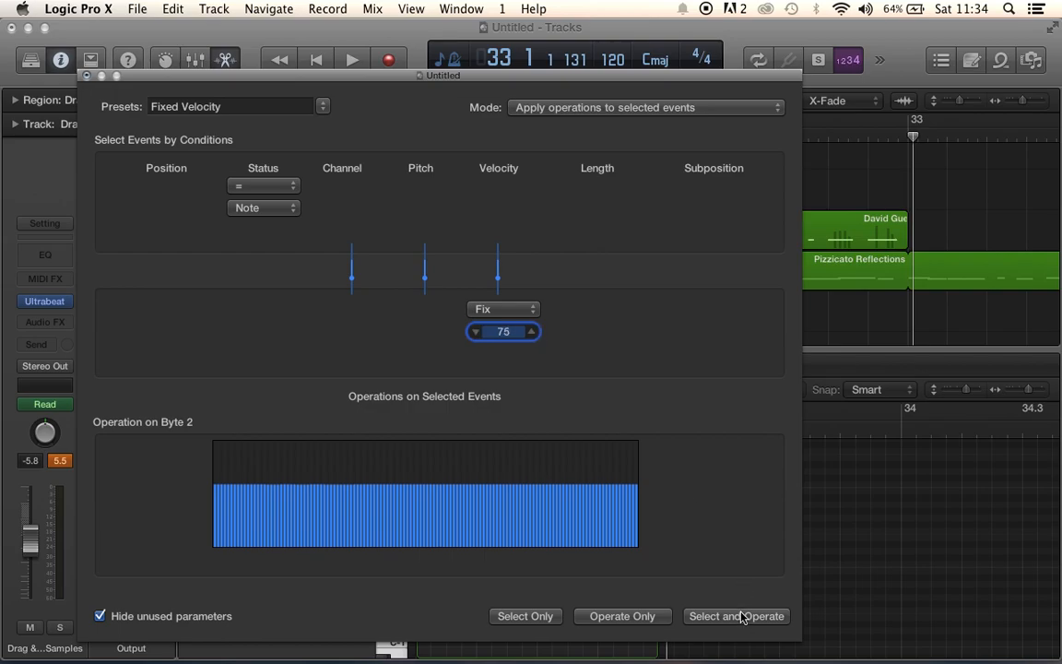
{"action": "left_click", "coordinate": [742, 616]}
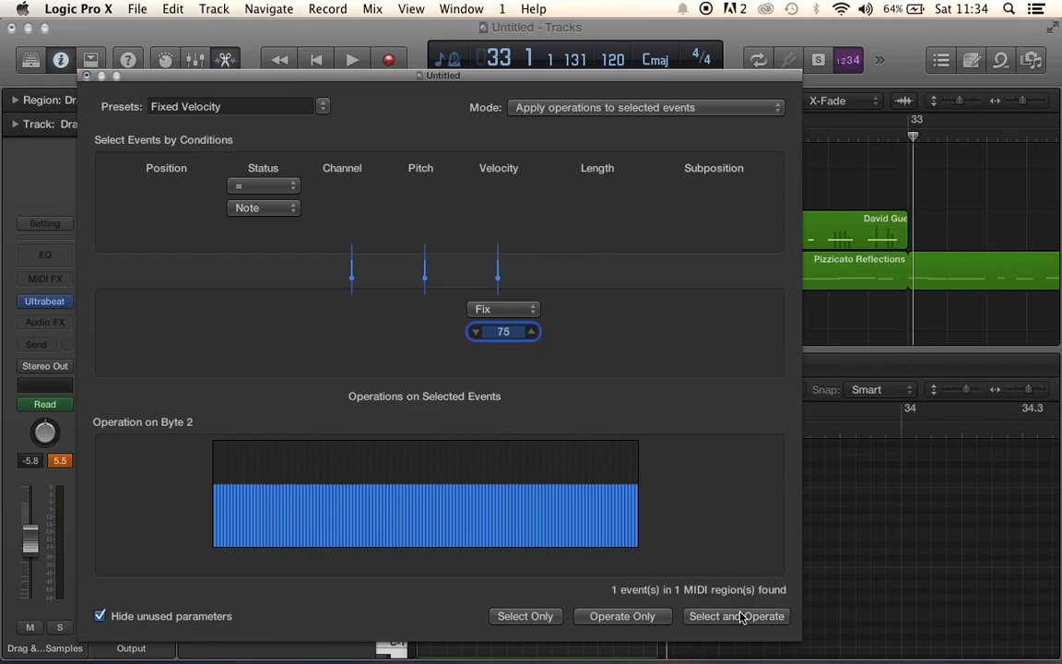
{"action": "left_click", "coordinate": [85, 74]}
- Play the arrangement from bar 32 through the newly recorded region into bar 33, and close the Piano Roll
{"action": "scroll", "coordinate": [796, 223], "scroll_direction": "left", "scroll_amount": 6}
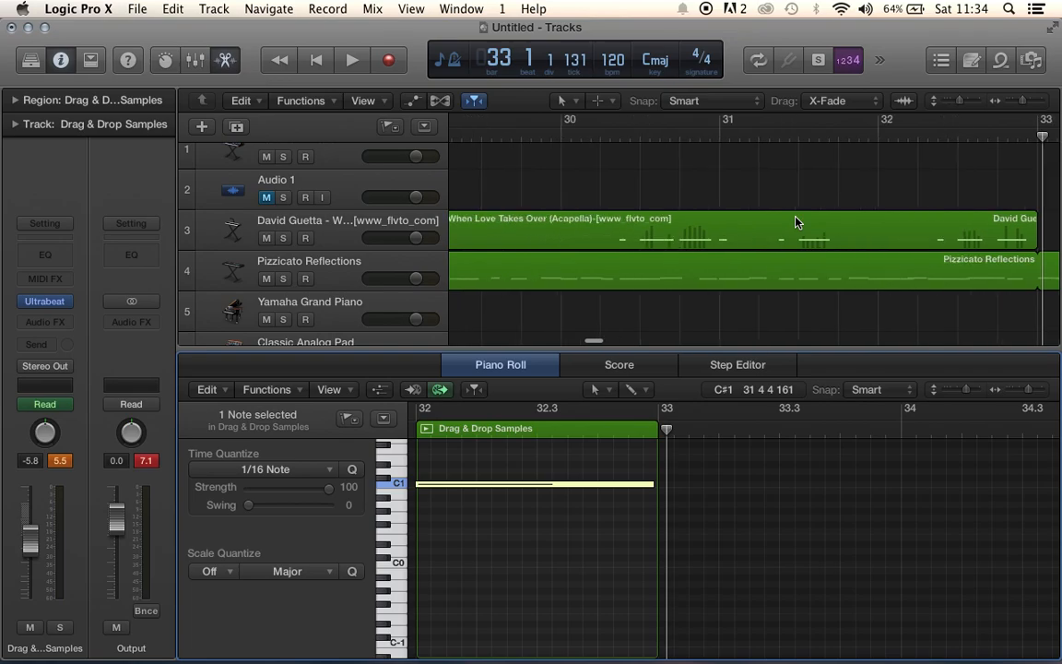
{"action": "scroll", "coordinate": [739, 302], "scroll_direction": "right", "scroll_amount": 2}
{"action": "scroll", "coordinate": [740, 302], "scroll_direction": "down", "scroll_amount": 5}
{"action": "scroll", "coordinate": [739, 302], "scroll_direction": "down", "scroll_amount": 3}
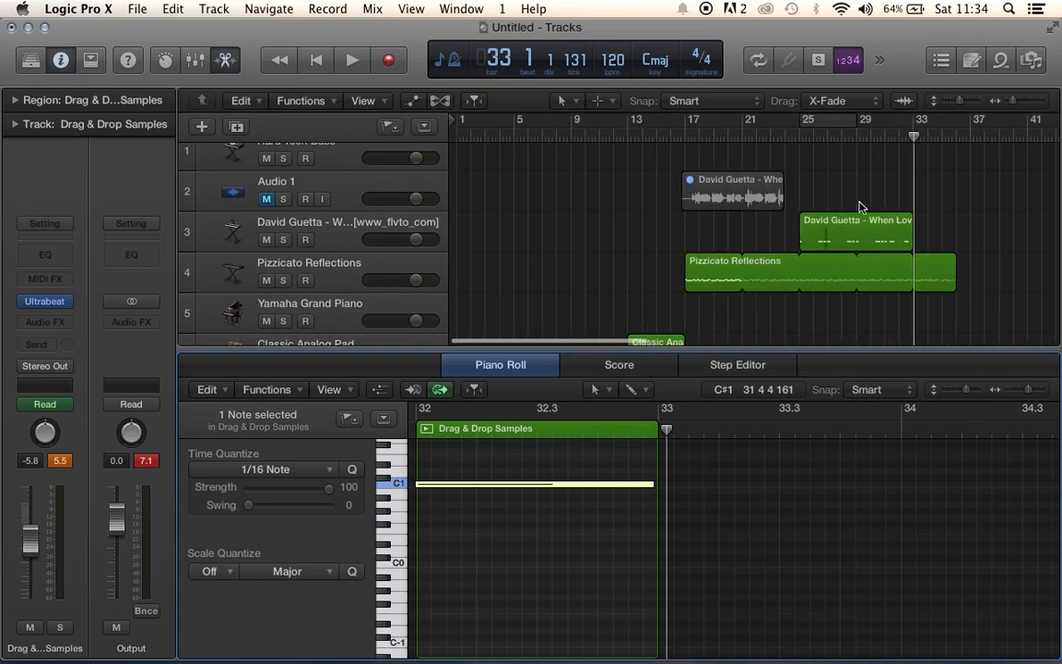
{"action": "scroll", "coordinate": [891, 163], "scroll_direction": "down", "scroll_amount": 4}
{"action": "scroll", "coordinate": [891, 163], "scroll_direction": "down", "scroll_amount": 1}
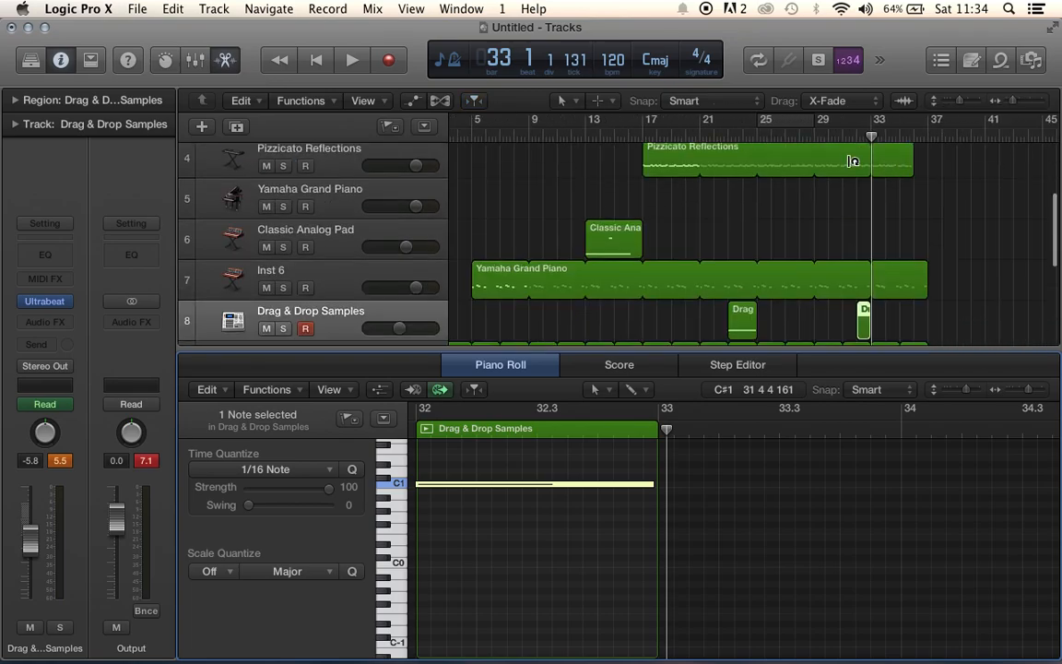
{"action": "left_click", "coordinate": [854, 138]}
{"action": "key", "text": "space"}
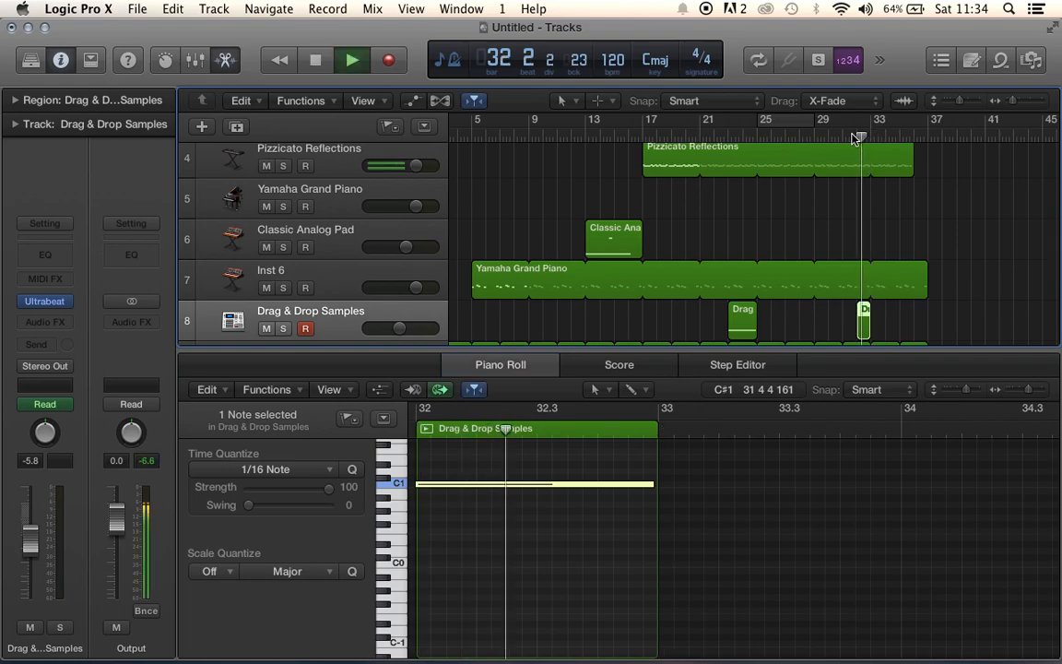
{"action": "key", "text": "space"}
{"action": "key", "text": "space"}
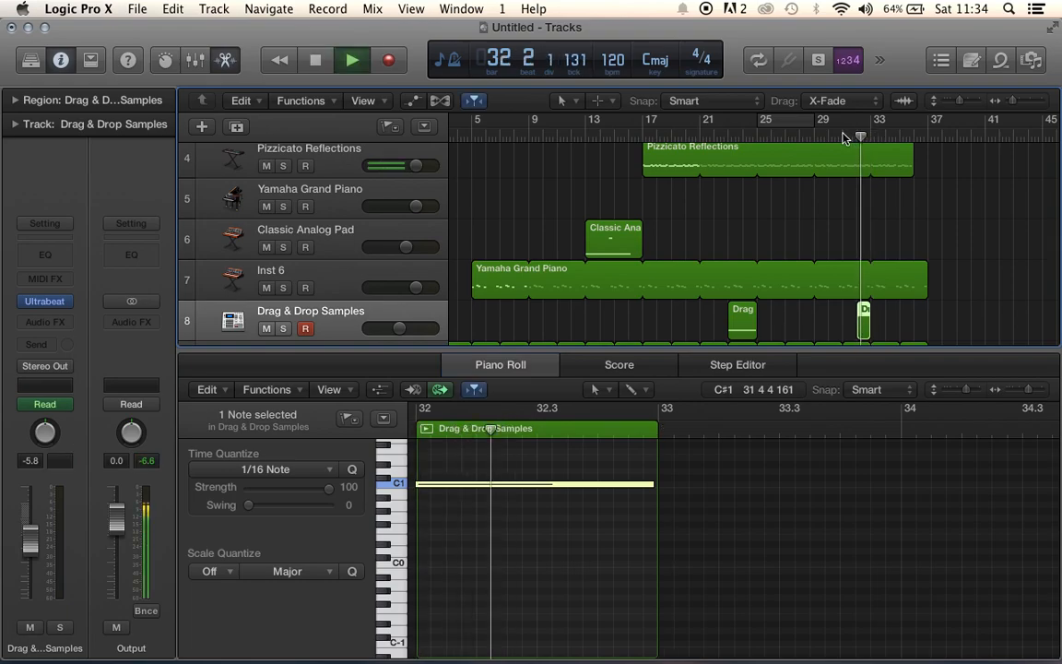
{"action": "key", "text": "comma"}
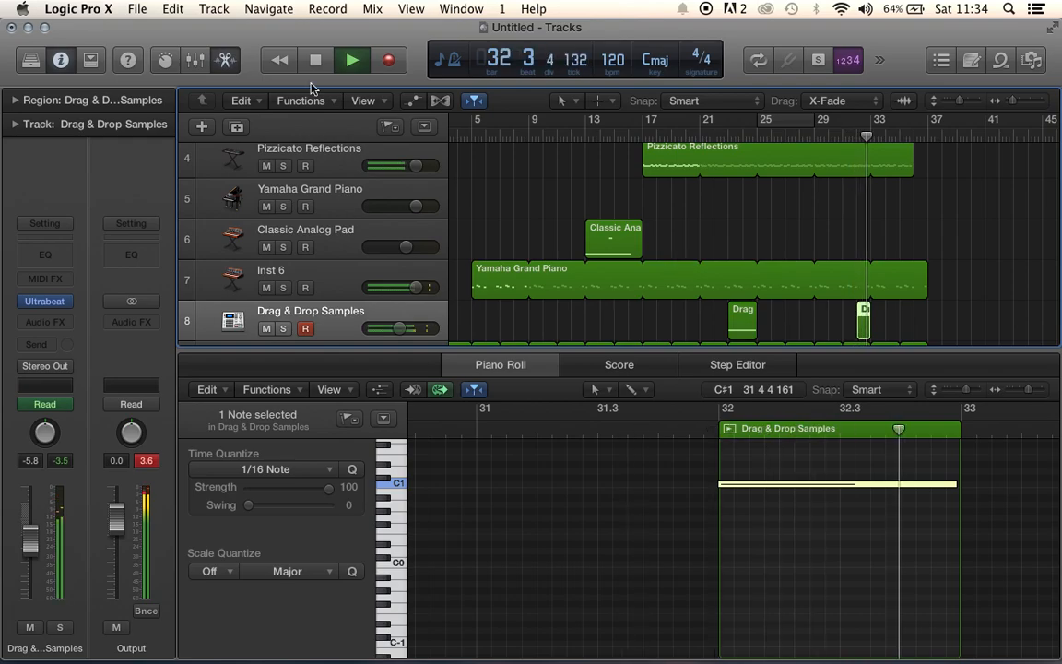
{"action": "left_click", "coordinate": [227, 65]}
{"action": "key", "text": "space"}
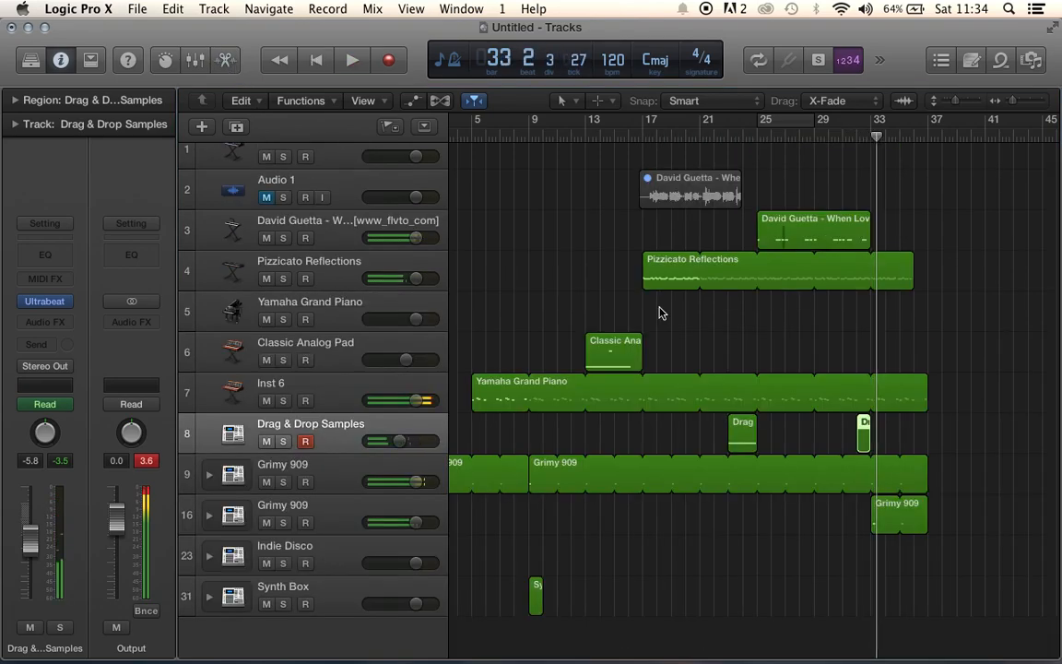
- Show the automation lanes and ramp the Drag & Drop Samples noise cutoff from 0.00 at bar 32 to 0.77 just past bar 33
{"action": "scroll", "coordinate": [926, 481], "scroll_direction": "up", "scroll_amount": 5}
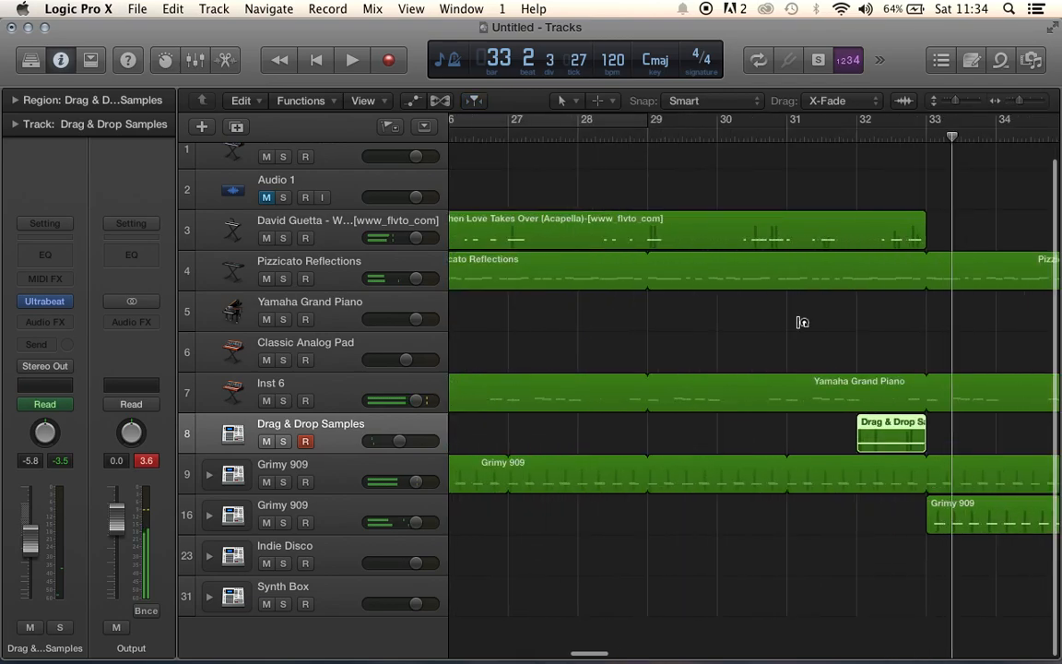
{"action": "left_click", "coordinate": [410, 97]}
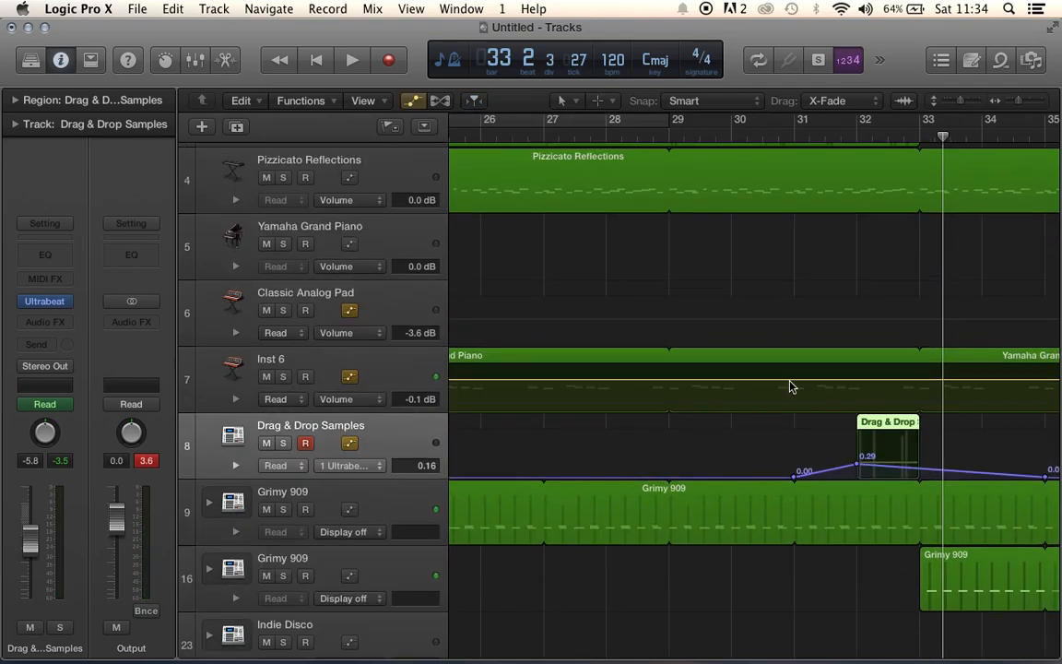
{"action": "left_click_drag", "start_coordinate": [858, 463], "coordinate": [857, 477]}
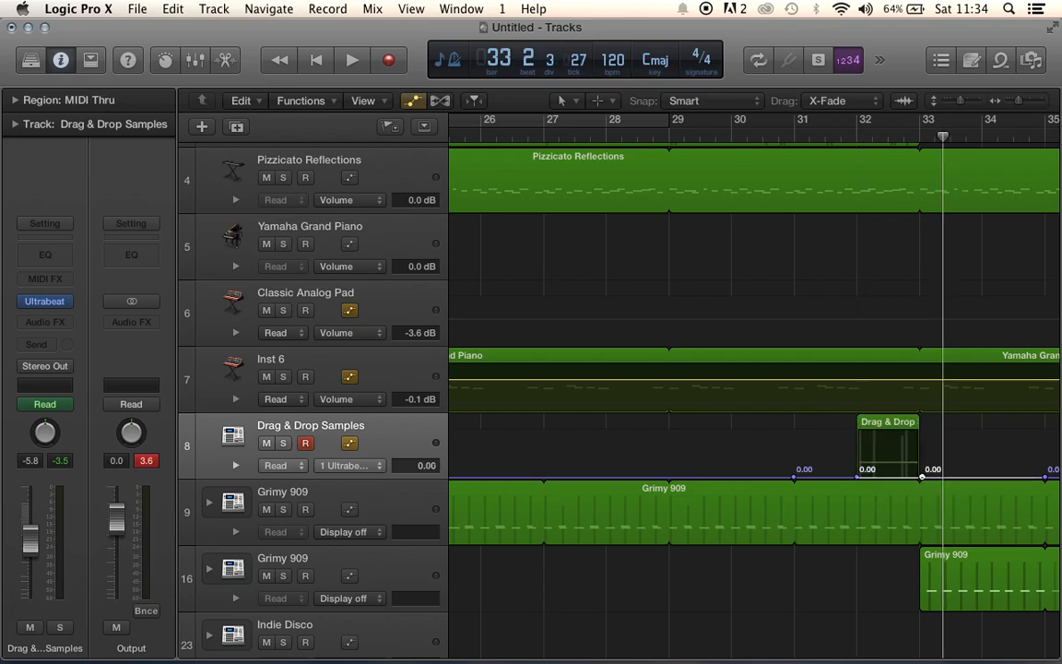
{"action": "left_click_drag", "start_coordinate": [922, 477], "coordinate": [922, 444]}
{"action": "key", "text": "space"}
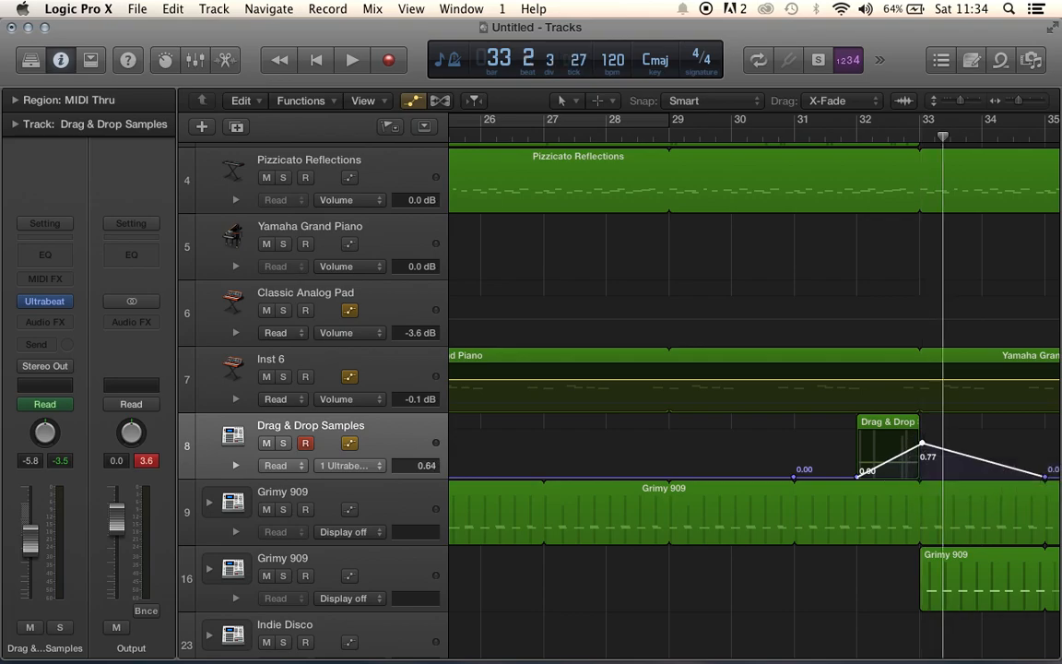
{"action": "left_click", "coordinate": [856, 490]}
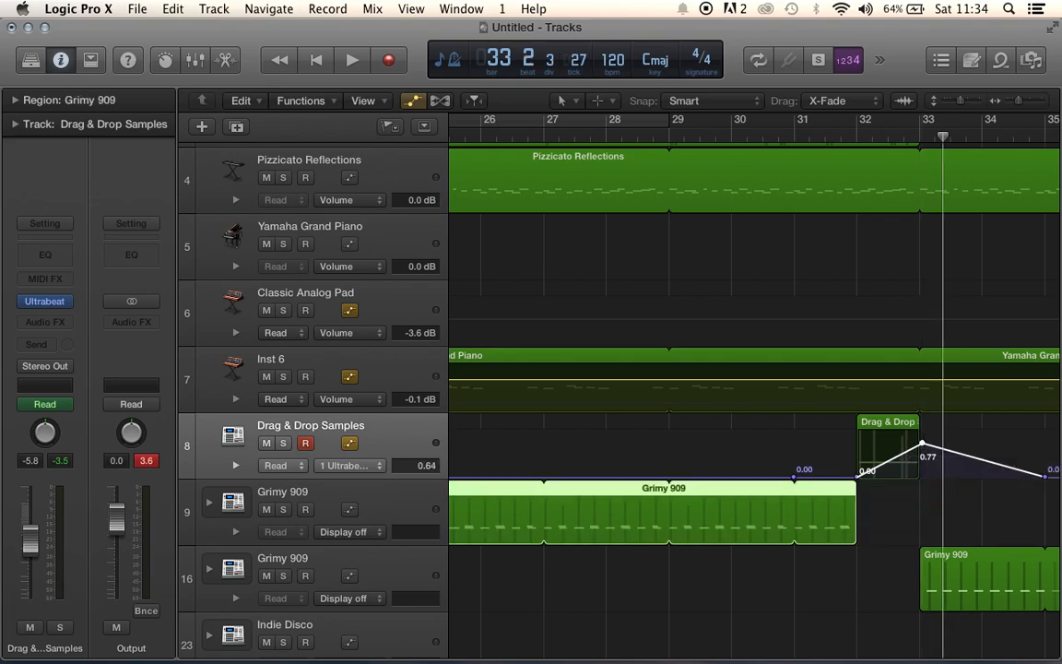
{"action": "key", "text": "super+z"}
- Raise the noise cutoff at bar 32 to 0.19 and drop it steeply from 0.77 to 0.00 at bar 33
{"action": "scroll", "coordinate": [917, 467], "scroll_direction": "up", "scroll_amount": 8}
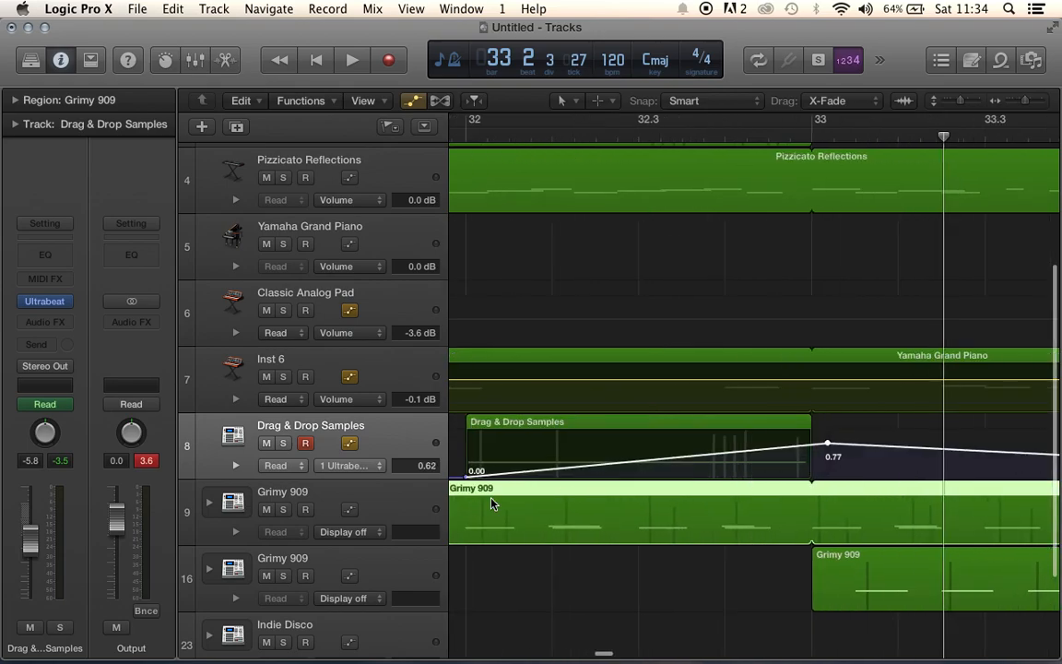
{"action": "left_click_drag", "start_coordinate": [465, 471], "coordinate": [465, 465]}
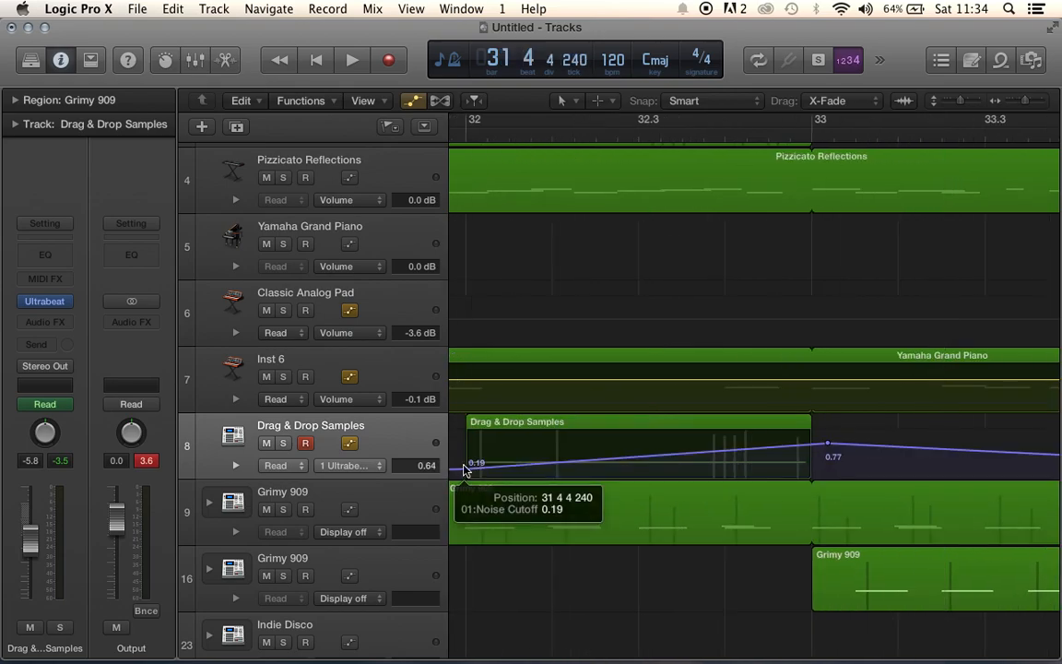
{"action": "left_click_drag", "start_coordinate": [827, 443], "coordinate": [815, 512]}
{"action": "left_click", "coordinate": [815, 444]}
- Play the arrangement from bar 32 into bar 33 to audition the automated noise sweep
{"action": "key", "text": "super+Left"}
{"action": "key", "text": "super+Left"}
{"action": "key", "text": "super+Left"}
{"action": "key", "text": "super+Left"}
{"action": "key", "text": "super+Left"}
{"action": "key", "text": "super+Left"}
{"action": "left_click", "coordinate": [899, 139]}
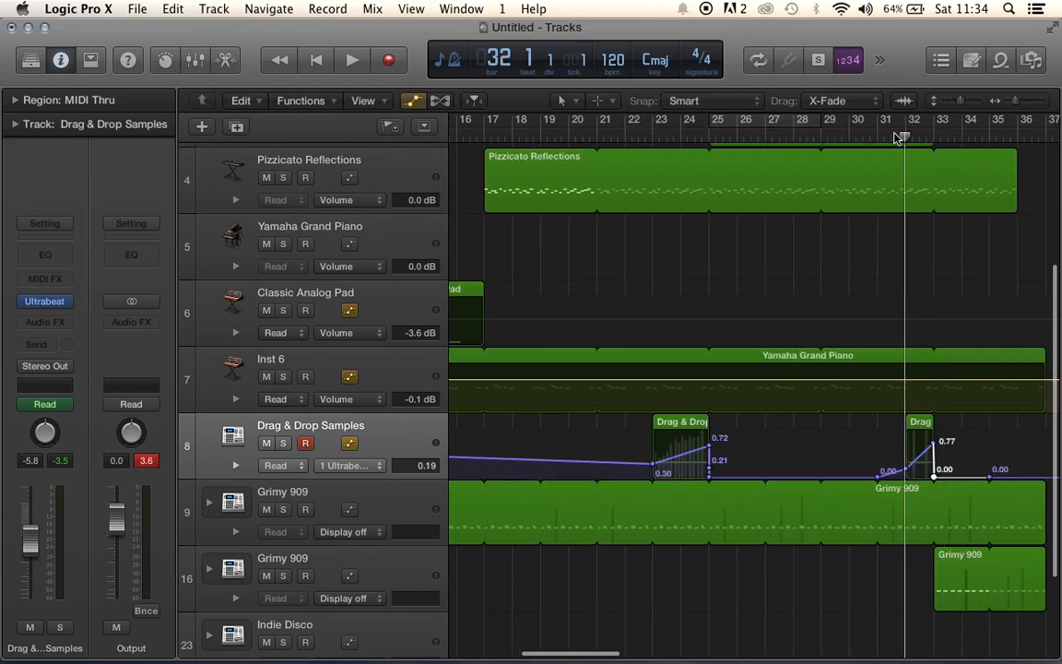
{"action": "key", "text": "space"}
{"action": "left_click", "coordinate": [895, 137]}
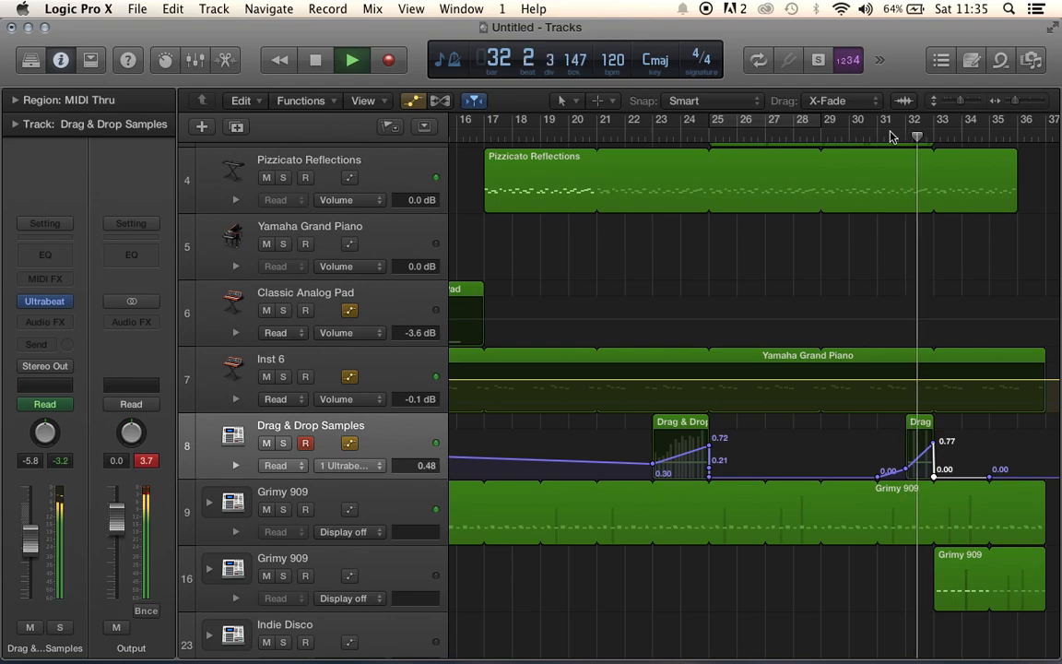
{"action": "key", "text": "space"}
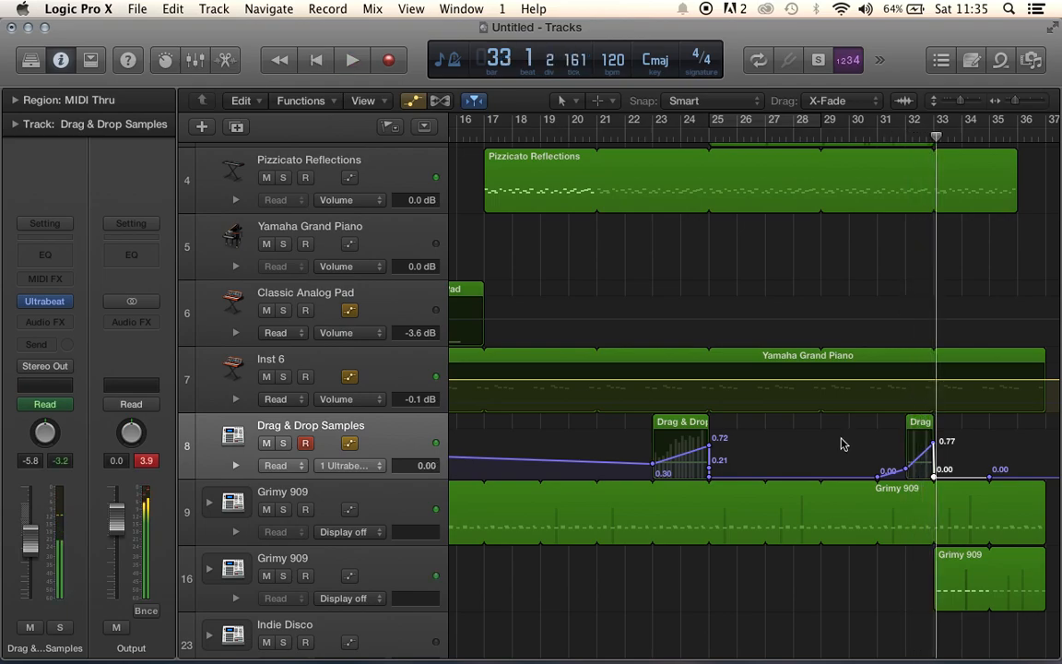
- Hide the automation lanes and replace the Drag & Drop Samples region at bar 23 with a copy of the bar 32 region placed at bar 24
{"action": "left_click", "coordinate": [413, 103]}
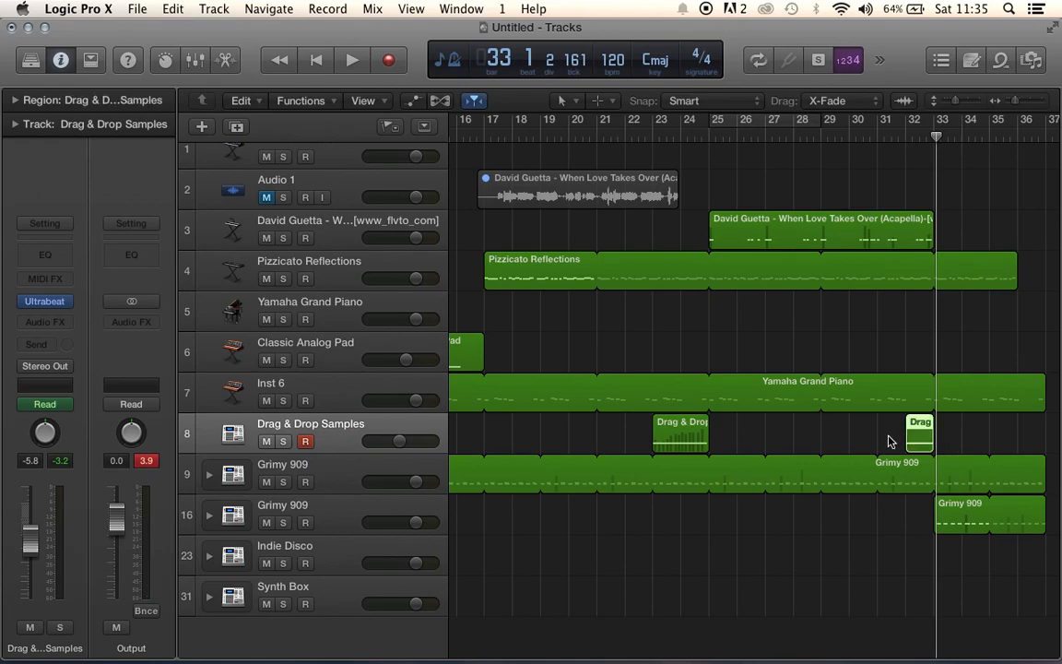
{"action": "left_click", "coordinate": [683, 437]}
{"action": "key", "text": "Delete"}
{"action": "left_click", "coordinate": [680, 138]}
{"action": "key", "text": "super+v"}
- Play the arrangement from bar 23 through both noise transitions to bar 34
{"action": "left_click", "coordinate": [660, 139]}
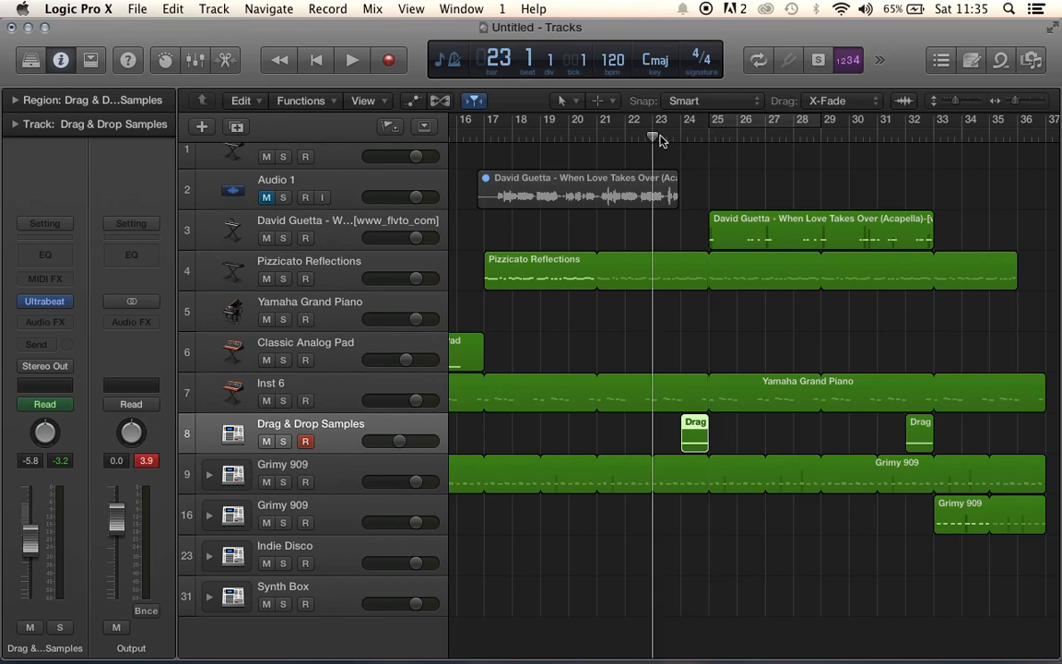
{"action": "key", "text": "space"}
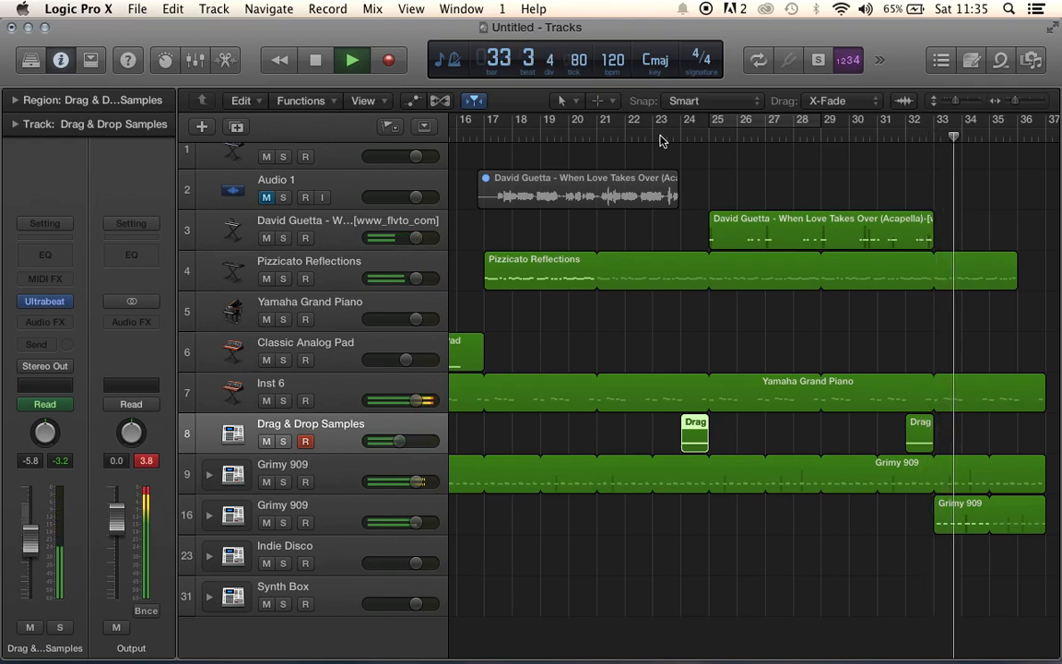
{"action": "key", "text": "space"}
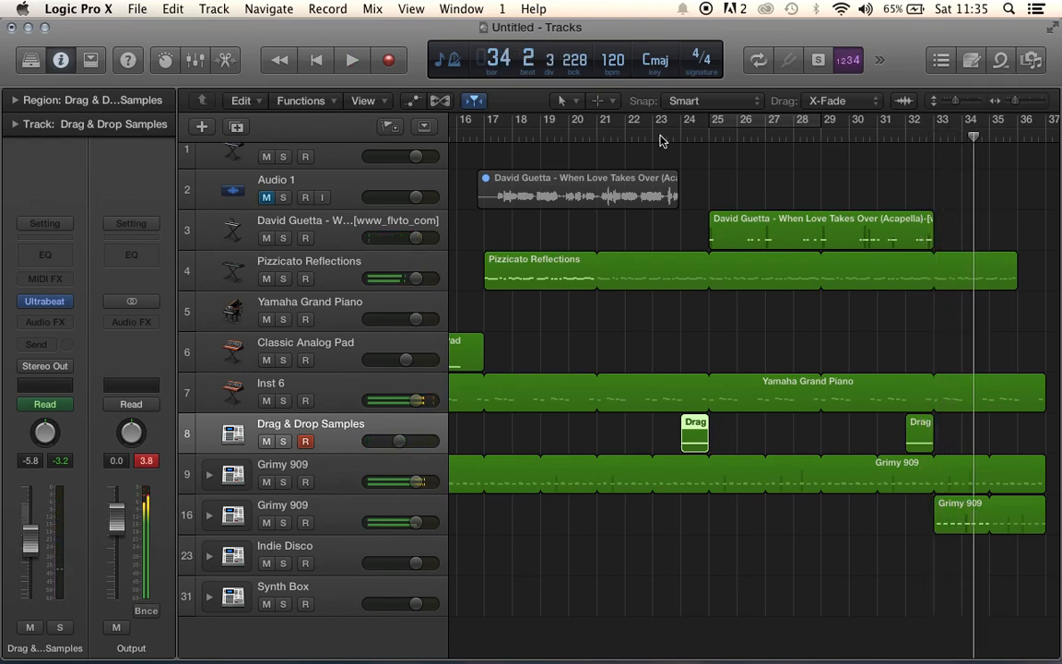
{"action": "left_click", "coordinate": [935, 139]}
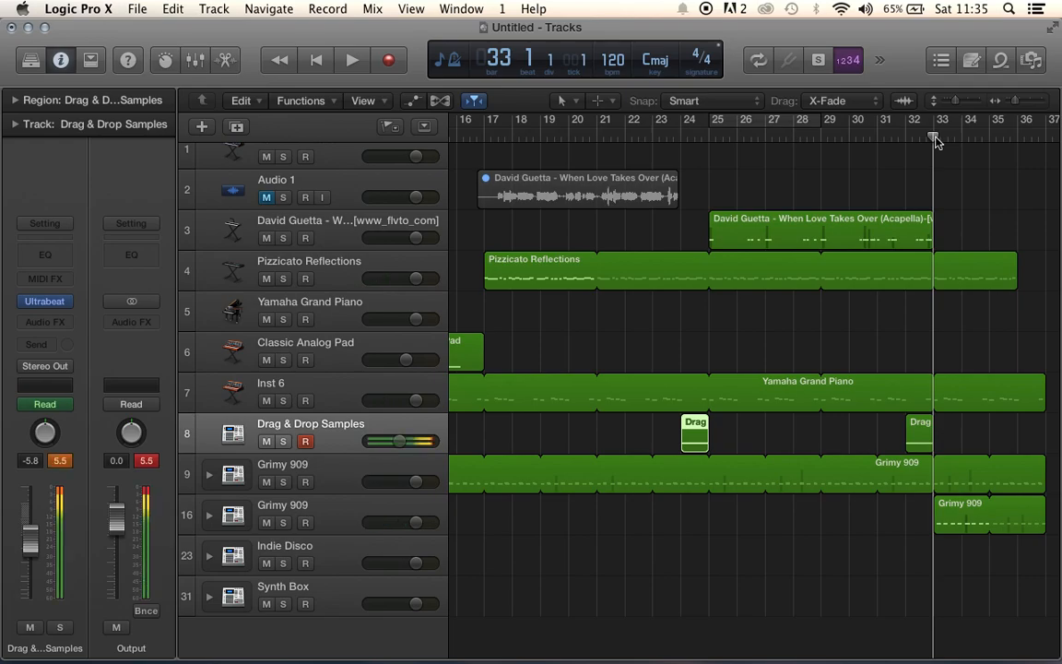
{"action": "left_click", "coordinate": [339, 229]}
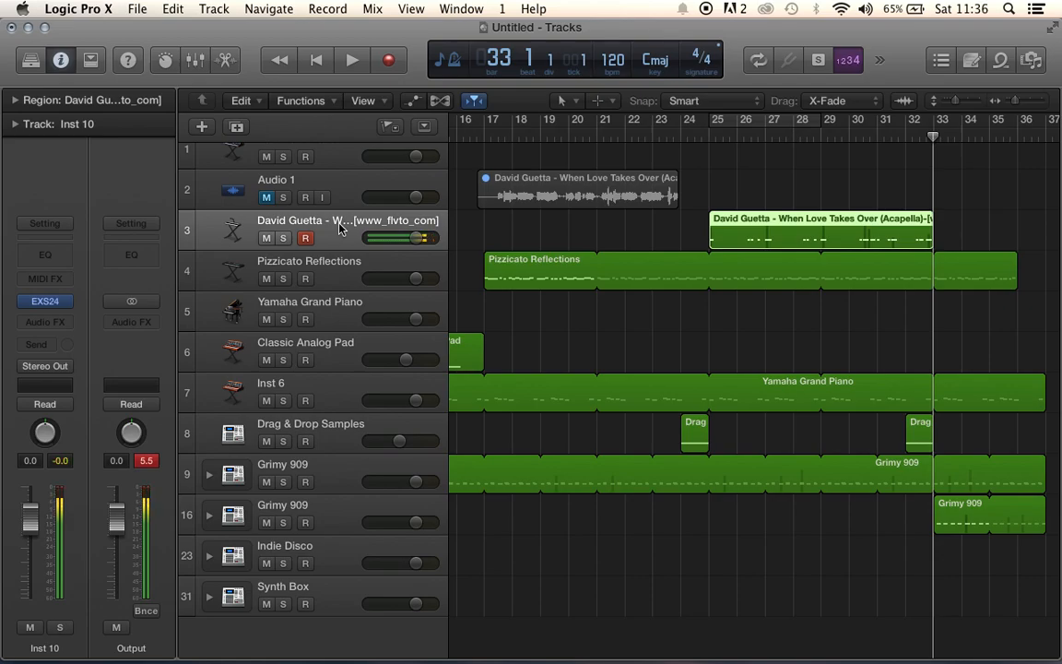
{"action": "left_click", "coordinate": [388, 59]}
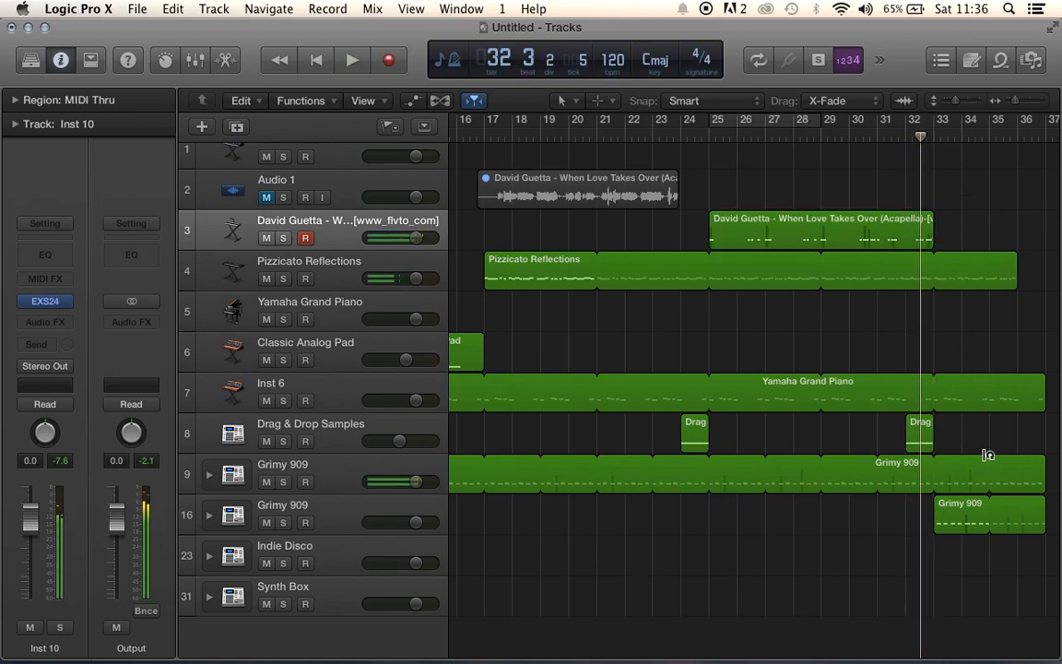
- Extend the loops of the Pizzicato Reflections, Inst 6 and both Grimy 909 tracks to about bars 52–53
{"action": "scroll", "coordinate": [949, 406], "scroll_direction": "right", "scroll_amount": 3}
{"action": "left_click_drag", "start_coordinate": [923, 262], "coordinate": [1058, 308]}
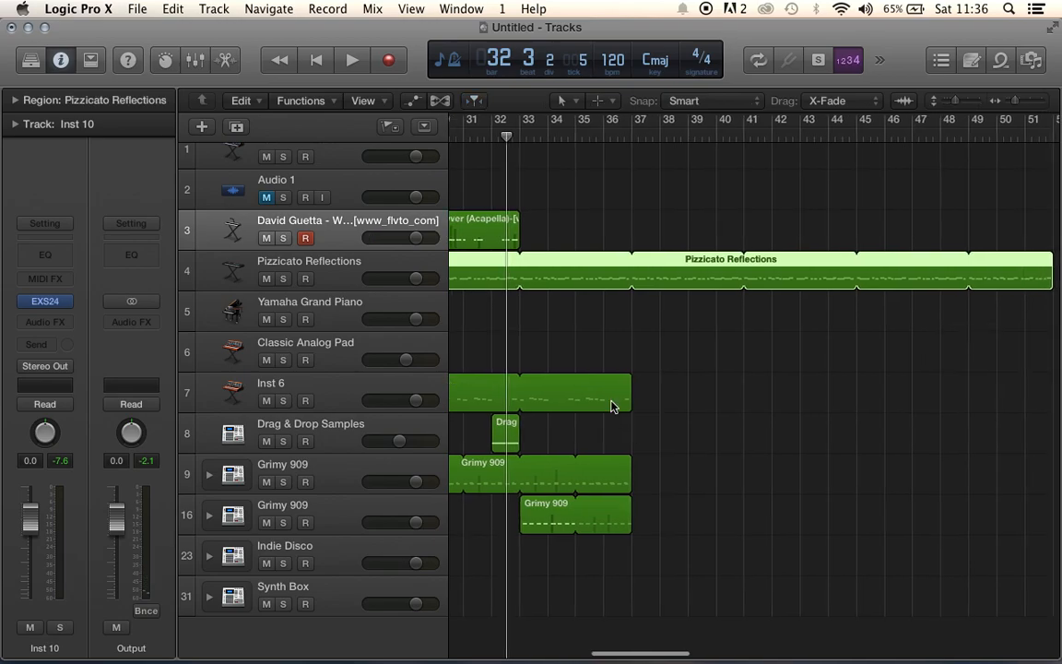
{"action": "left_click_drag", "start_coordinate": [630, 390], "coordinate": [1000, 417]}
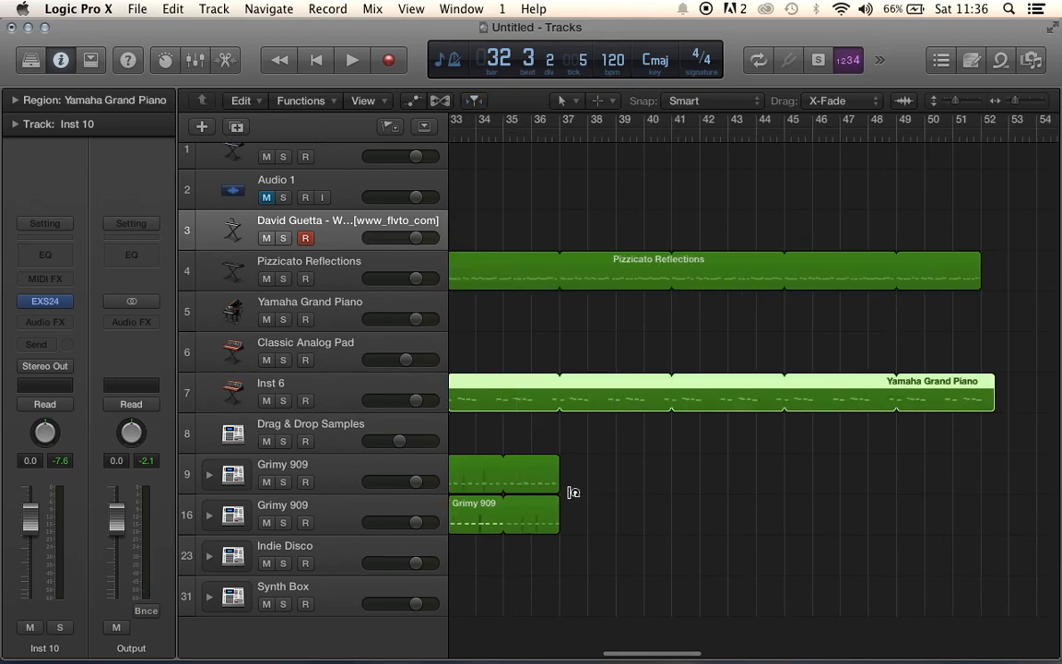
{"action": "left_click_drag", "start_coordinate": [551, 474], "coordinate": [986, 481]}
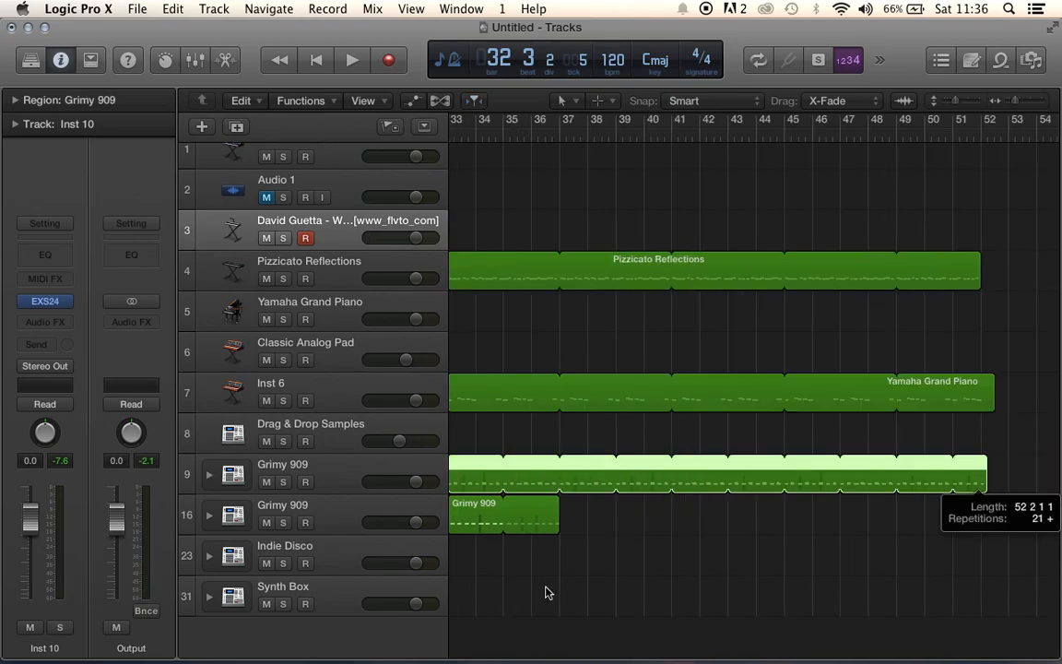
{"action": "left_click_drag", "start_coordinate": [553, 515], "coordinate": [1009, 509]}
- Record a second MIDI part on the David Guetta sampler track from bar 33 to bar 41
{"action": "scroll", "coordinate": [1008, 510], "scroll_direction": "left", "scroll_amount": 6}
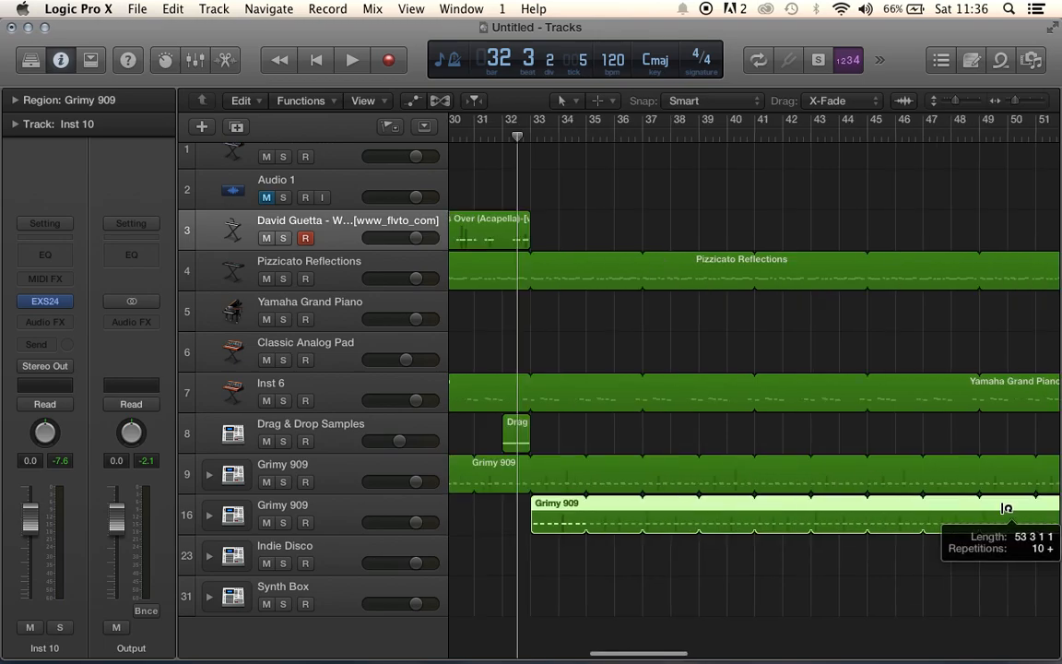
{"action": "left_click", "coordinate": [748, 145]}
{"action": "left_click", "coordinate": [749, 139]}
{"action": "left_click", "coordinate": [343, 247]}
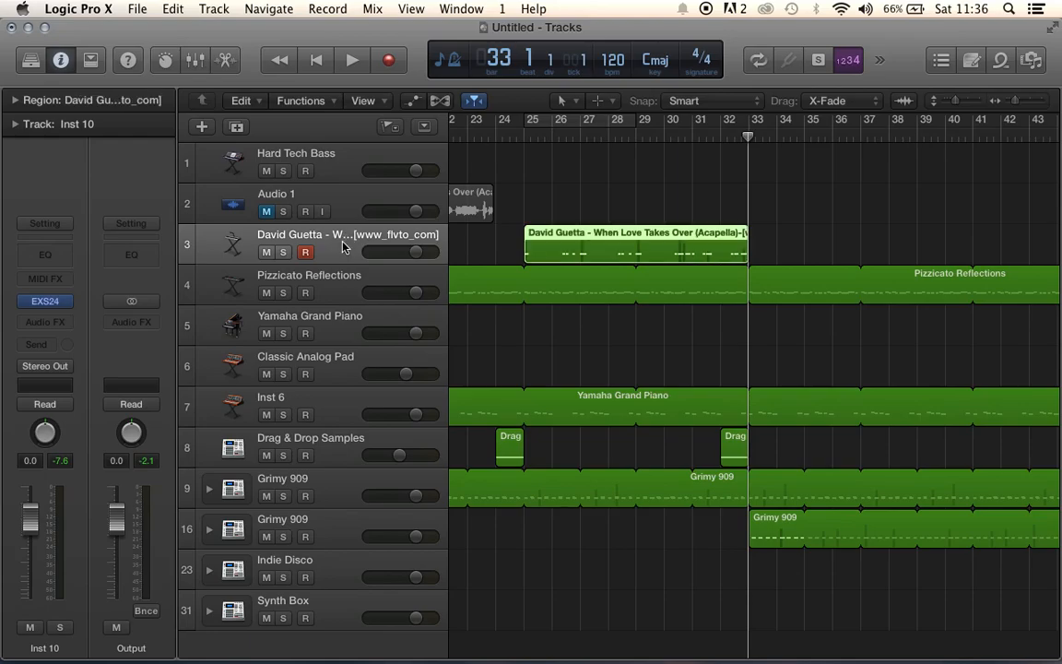
{"action": "left_click", "coordinate": [570, 187]}
{"action": "left_click", "coordinate": [392, 59]}
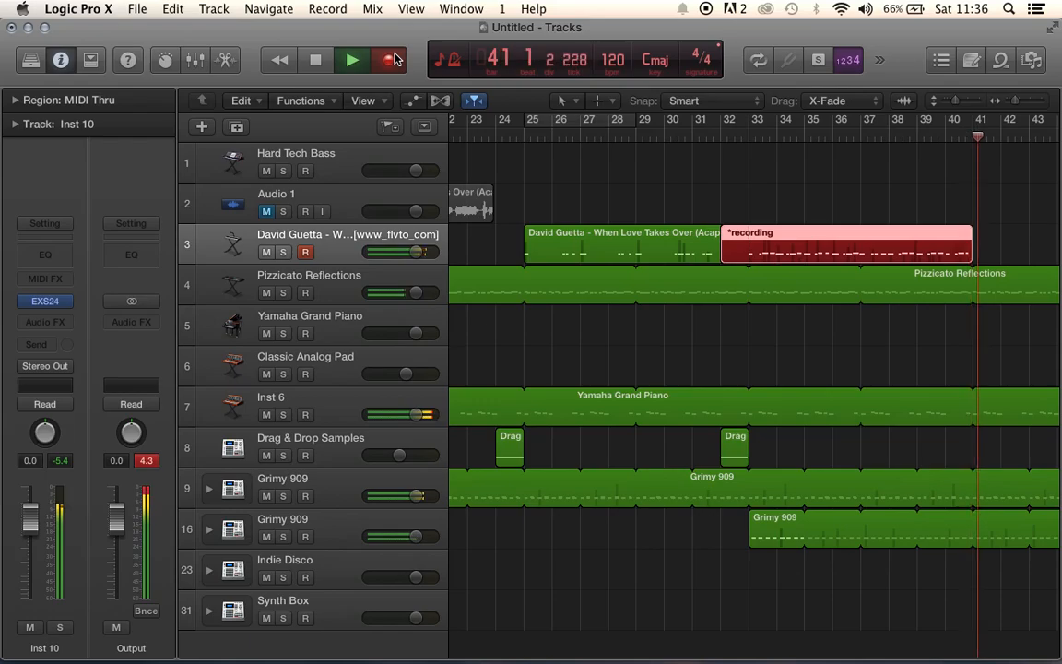
{"action": "key", "text": "space"}
- Play back the newly recorded David Guetta region from bar 33 to bar 41
{"action": "left_click", "coordinate": [748, 138]}
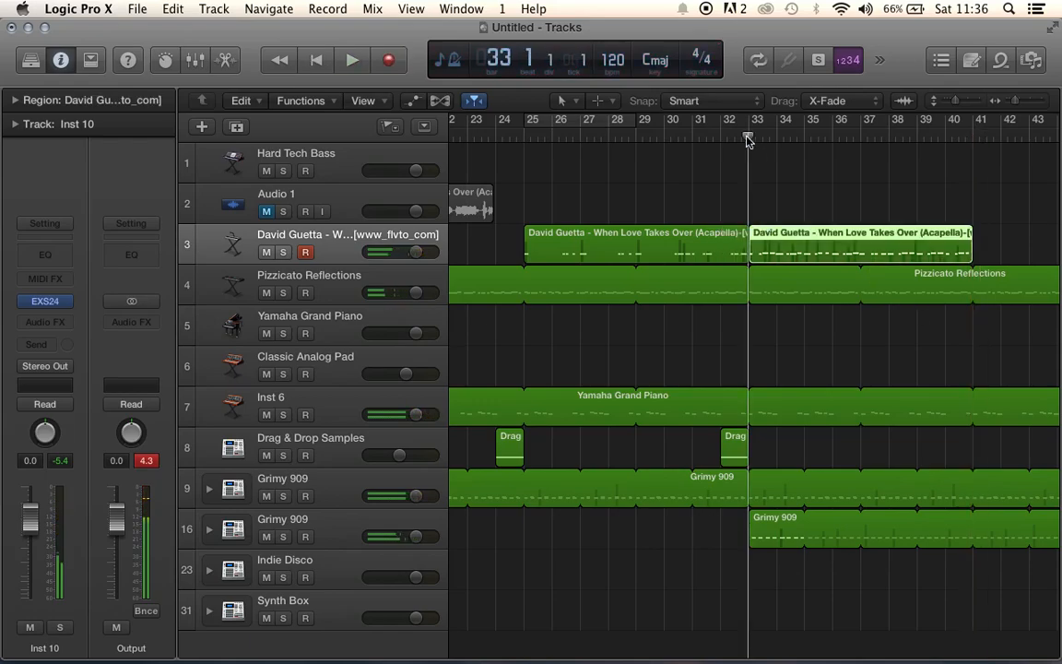
{"action": "key", "text": "space"}
{"action": "left_click", "coordinate": [742, 139]}
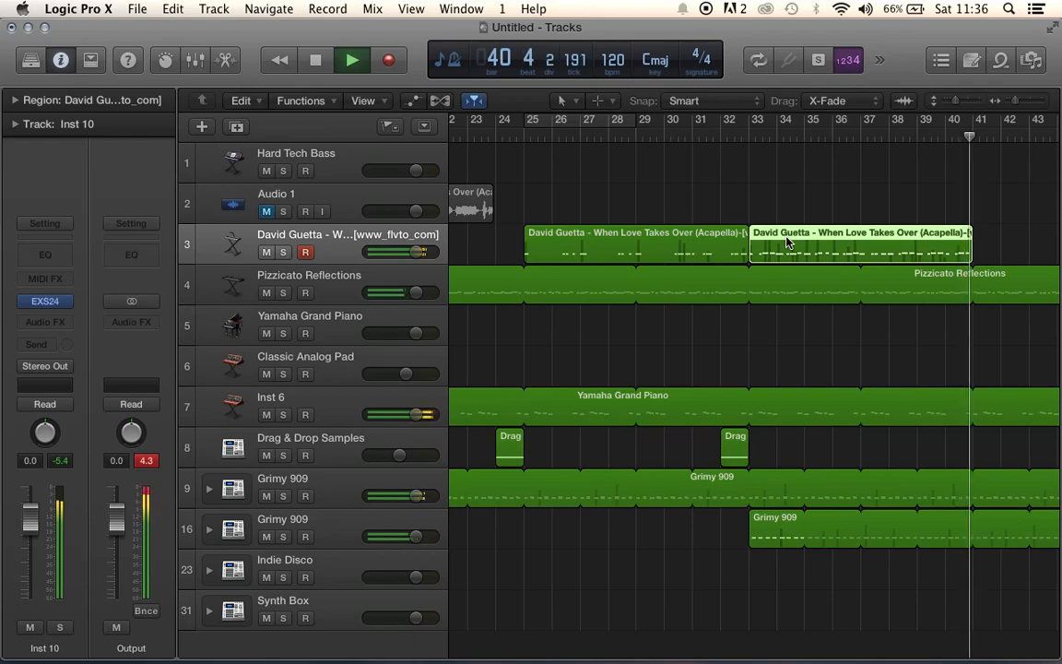
{"action": "key", "text": "space"}
- Duplicate the Inst 6 track and reset the channel strip of the new track
{"action": "key", "text": "super+Left"}
{"action": "key", "text": "super+Left"}
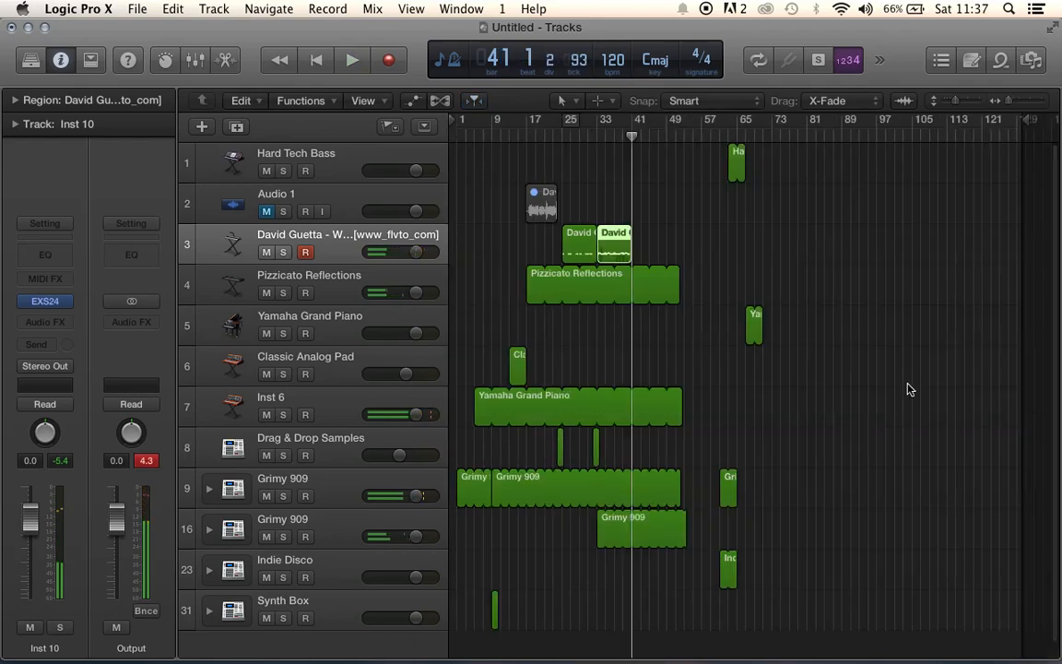
{"action": "key", "text": "super+Right"}
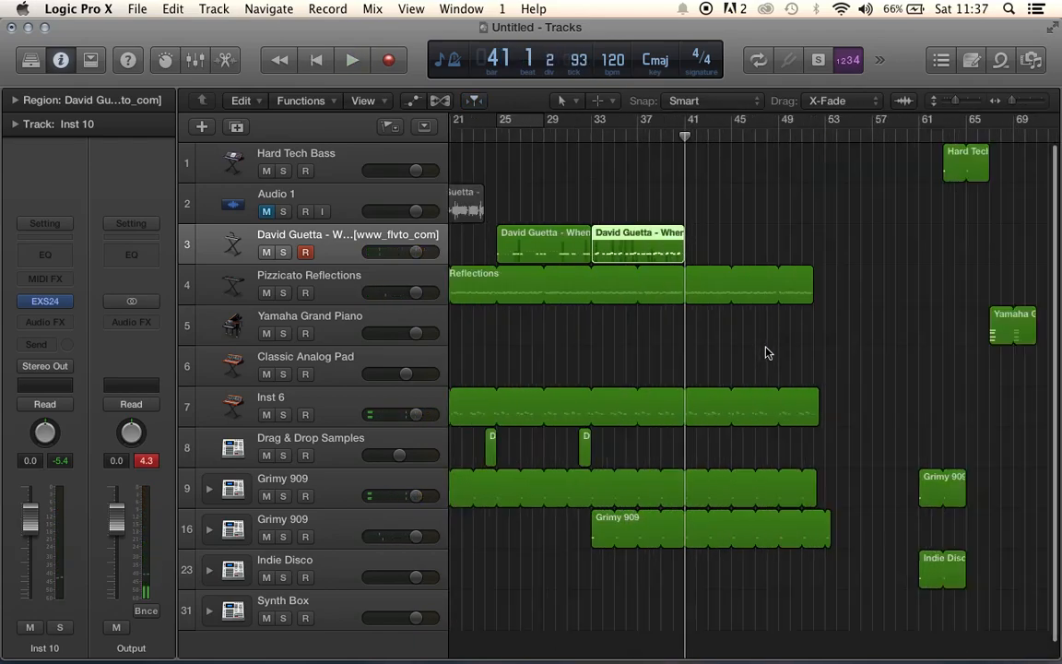
{"action": "scroll", "coordinate": [765, 353], "scroll_direction": "down", "scroll_amount": 1}
{"action": "scroll", "coordinate": [332, 266], "scroll_direction": "up", "scroll_amount": 1}
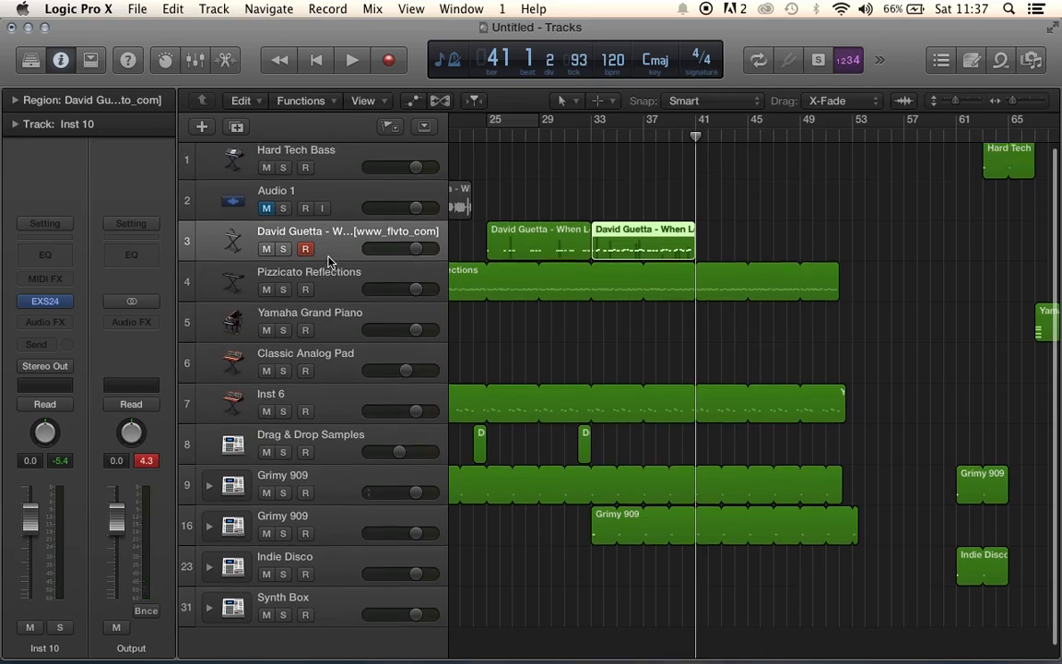
{"action": "left_click", "coordinate": [340, 399]}
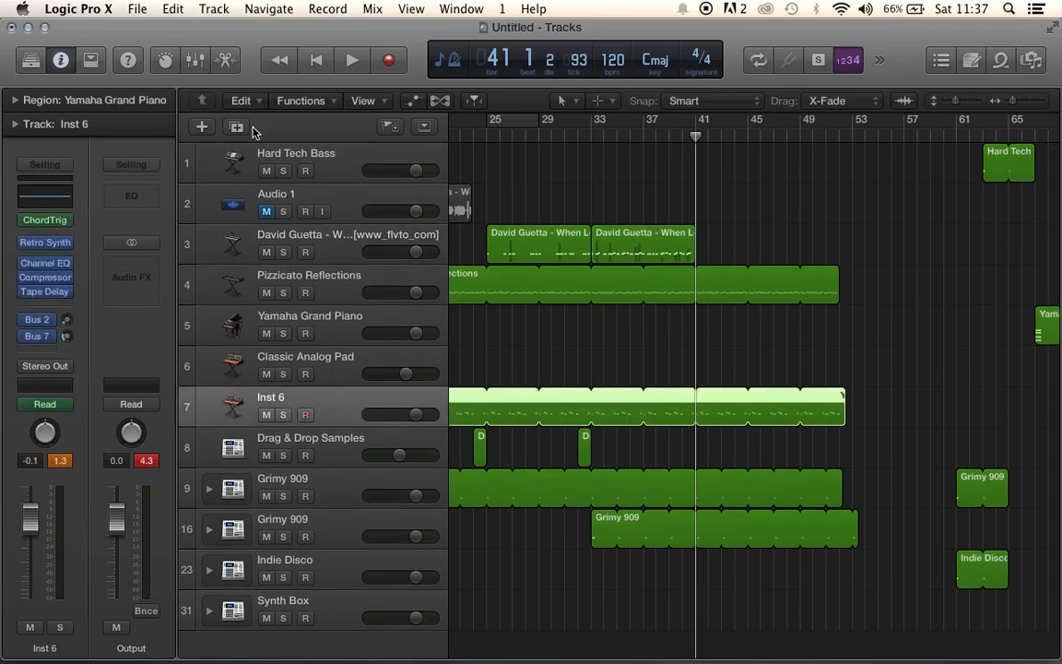
{"action": "left_click", "coordinate": [236, 127]}
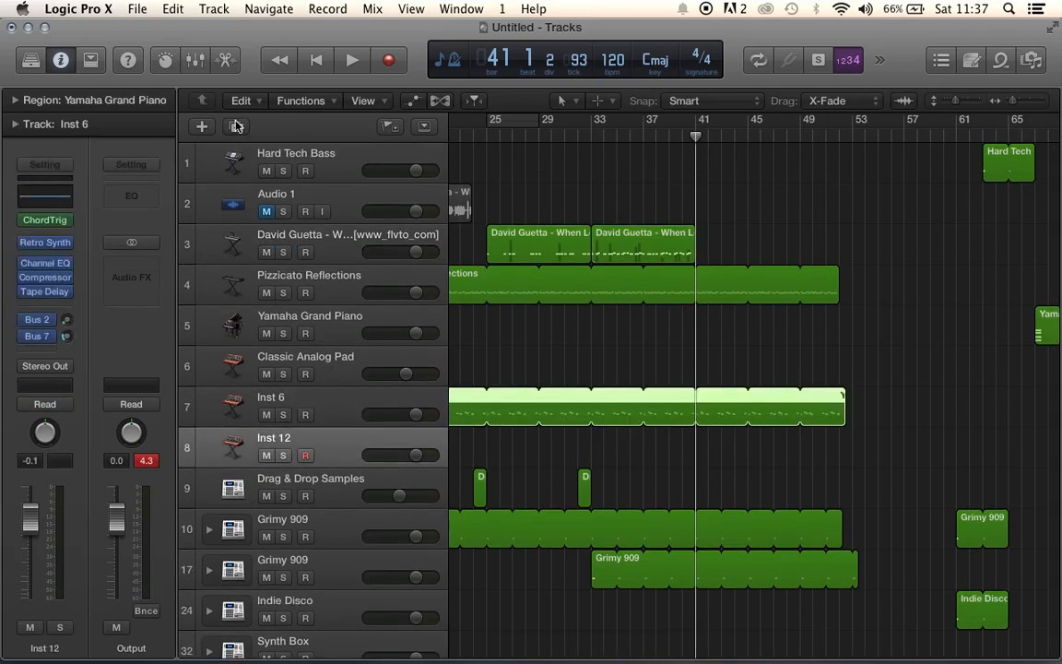
{"action": "left_click", "coordinate": [37, 168]}
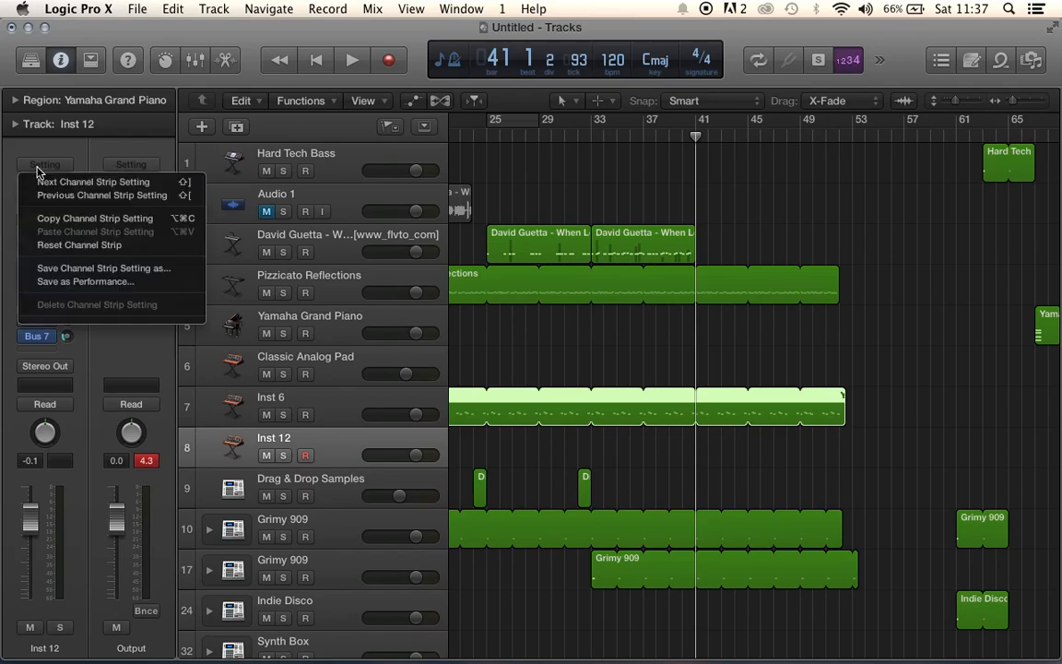
{"action": "left_click", "coordinate": [79, 245]}
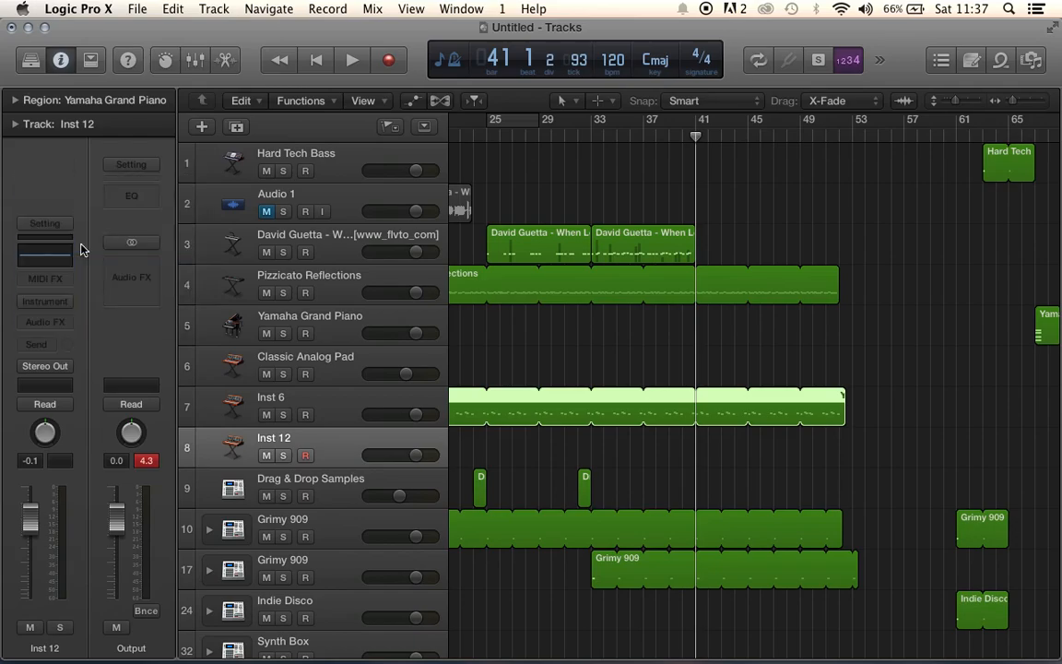
- Load a stereo Retro Synth on the new track with the Airbass Synth preset from the Synth Bass category
{"action": "left_click", "coordinate": [57, 305]}
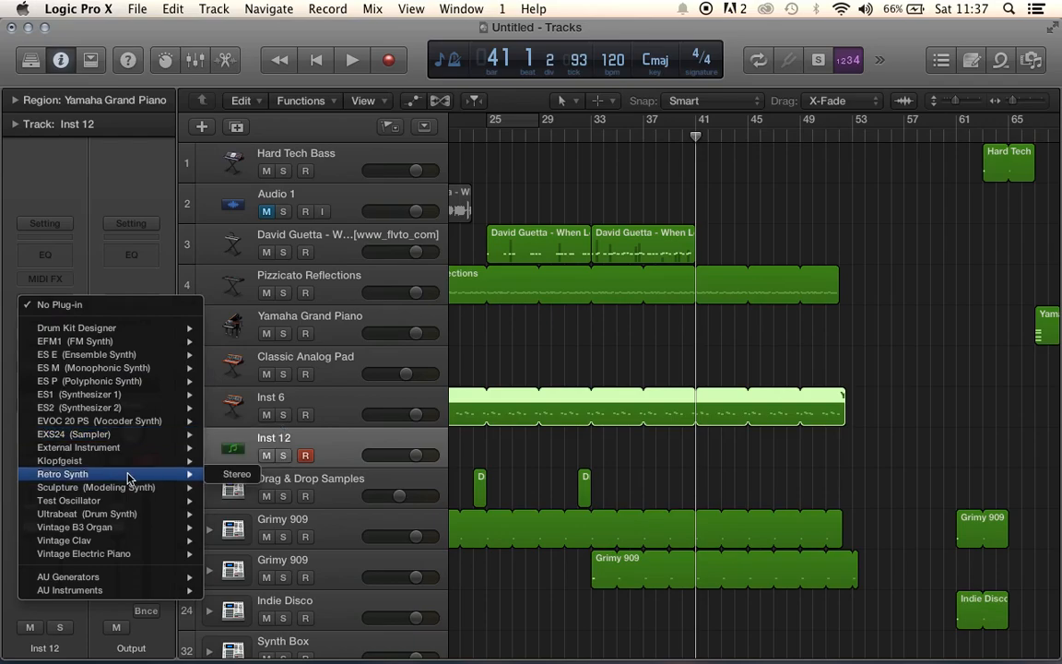
{"action": "key", "text": "Escape"}
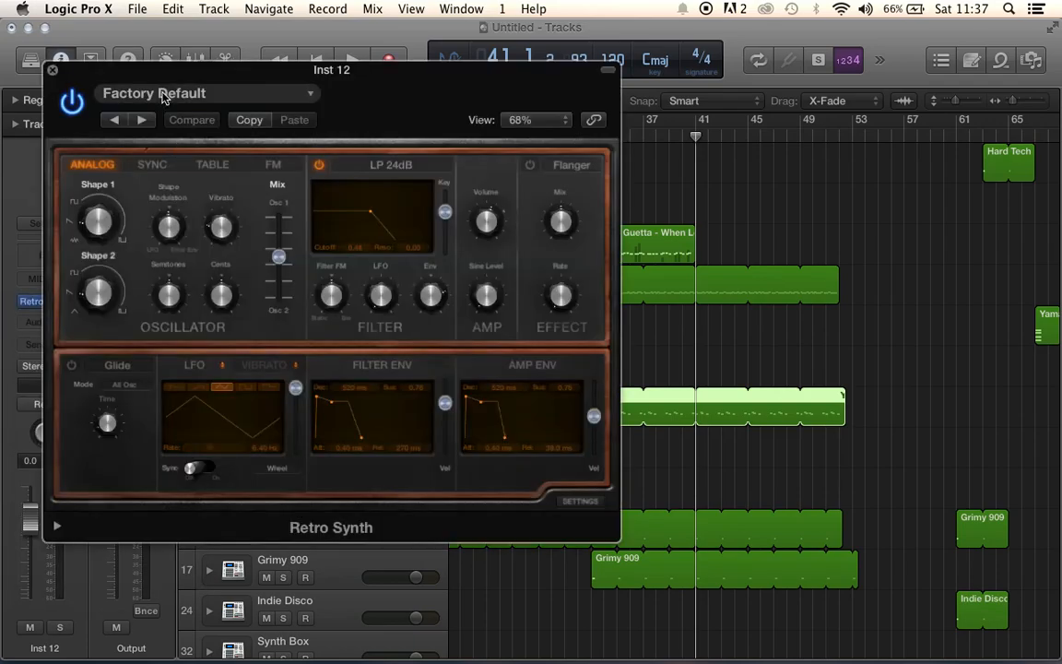
{"action": "left_click", "coordinate": [162, 96]}
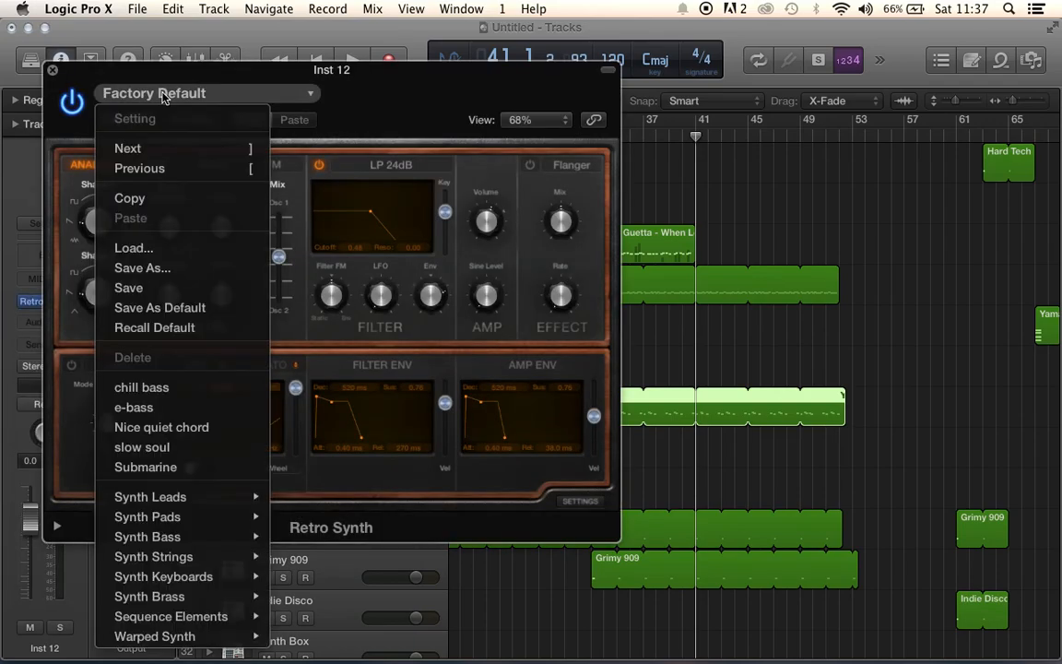
{"action": "mouse_move", "coordinate": [231, 542]}
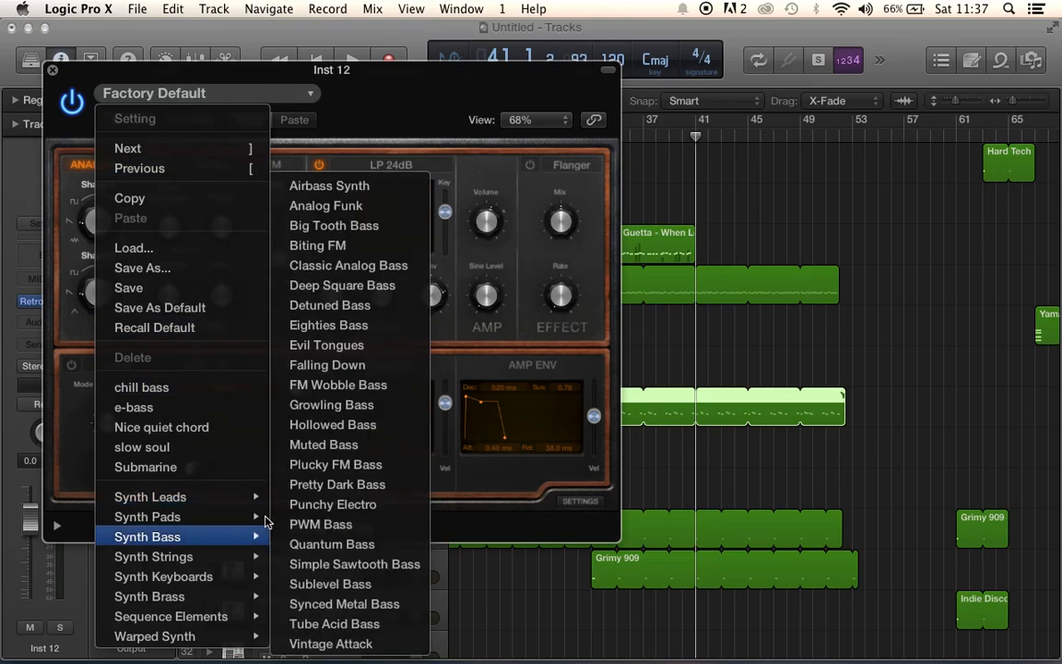
{"action": "left_click", "coordinate": [386, 191]}
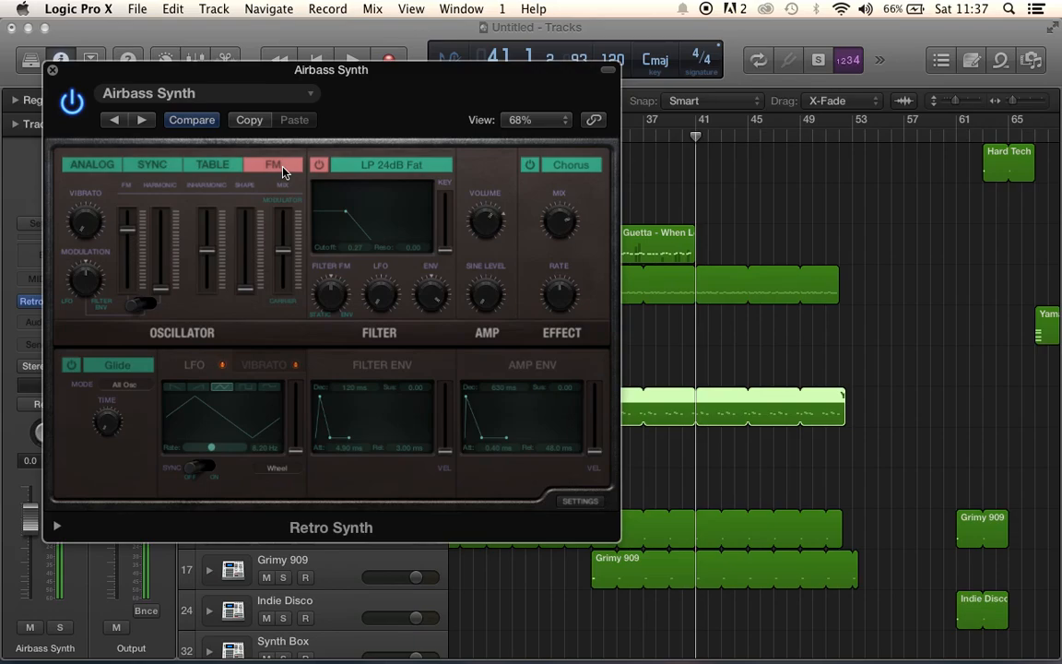
- Play the arrangement from just before bar 33 to audition the Airbass Synth sound against it
{"action": "scroll", "coordinate": [728, 320], "scroll_direction": "left", "scroll_amount": 2}
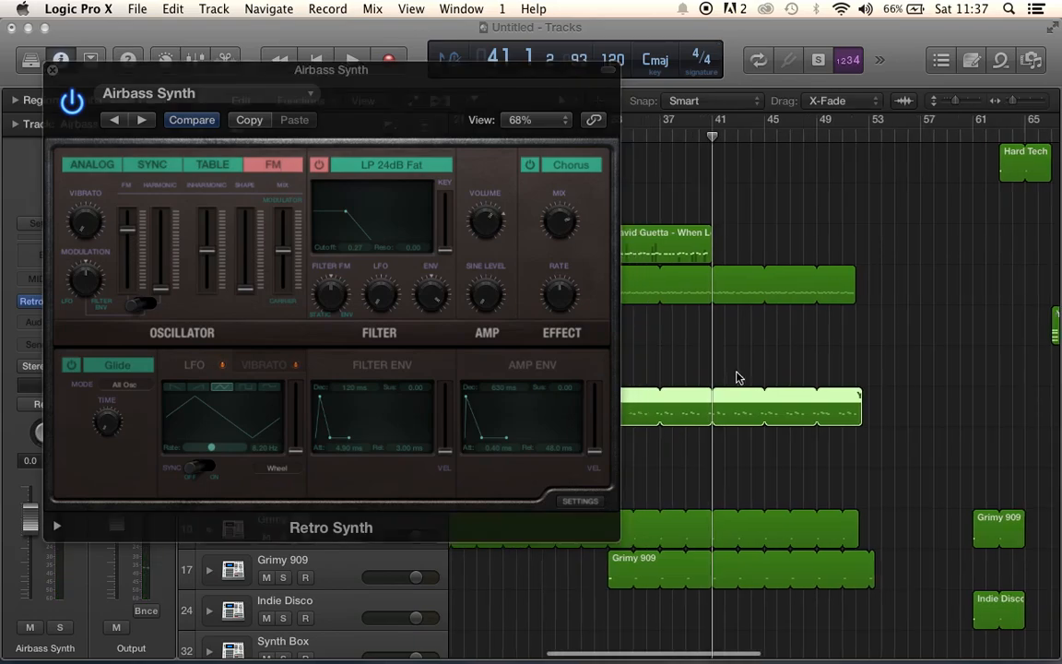
{"action": "scroll", "coordinate": [728, 354], "scroll_direction": "left", "scroll_amount": 5}
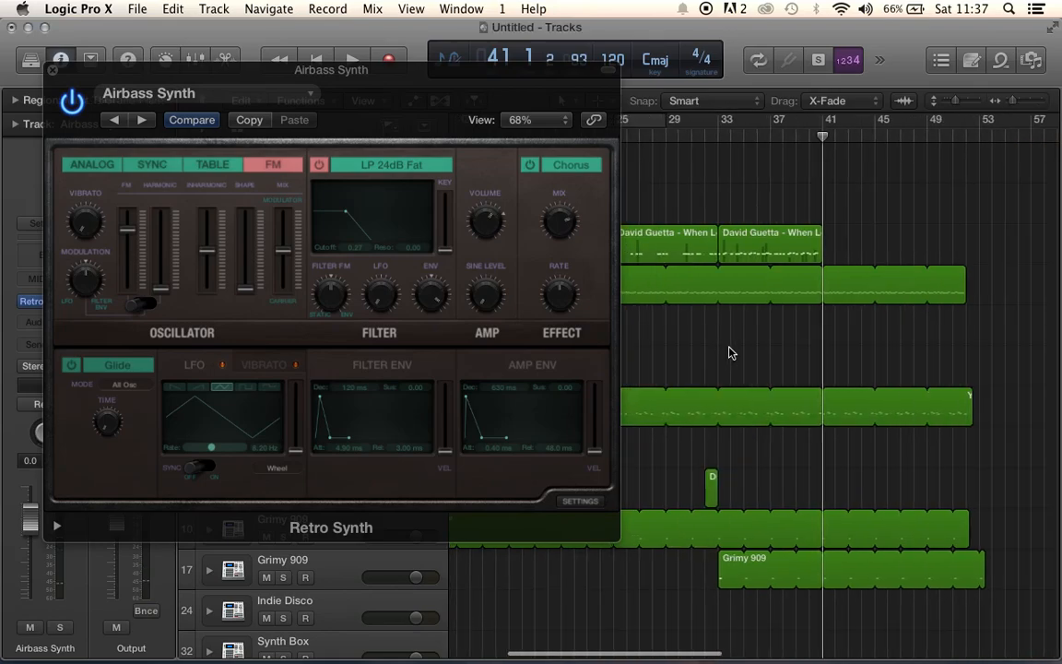
{"action": "left_click", "coordinate": [707, 136]}
{"action": "key", "text": "space"}
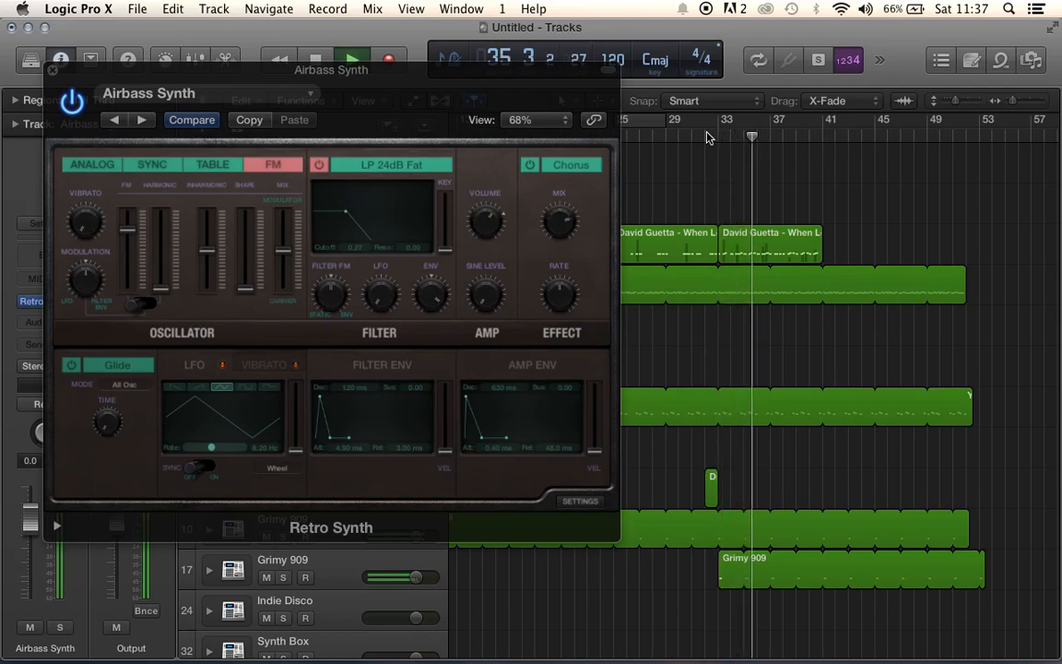
{"action": "key", "text": "space"}
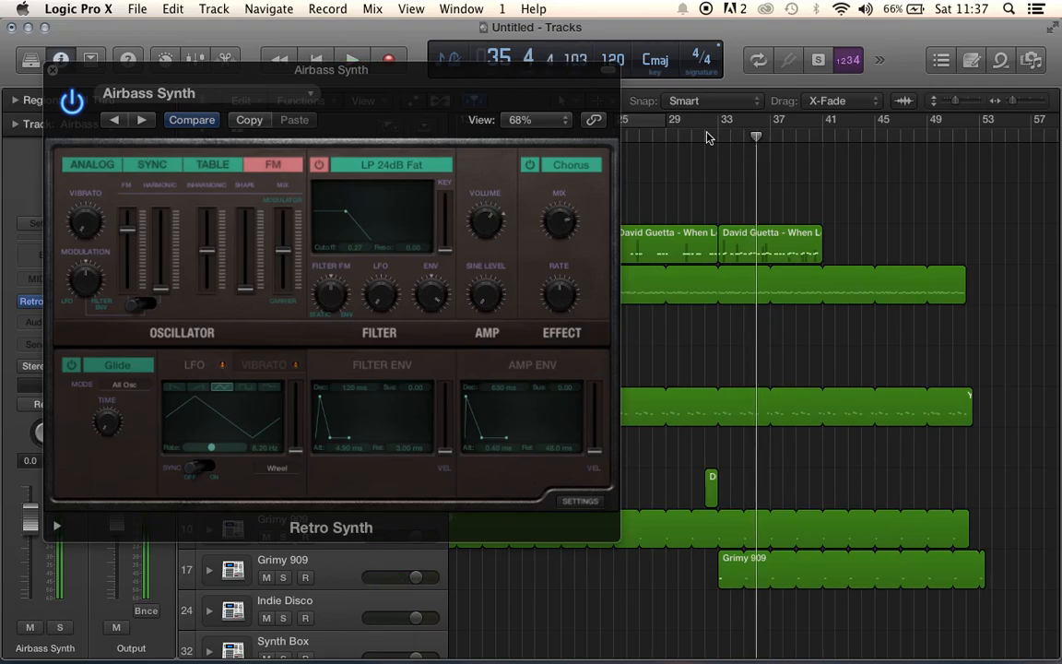
{"action": "key", "text": "space"}
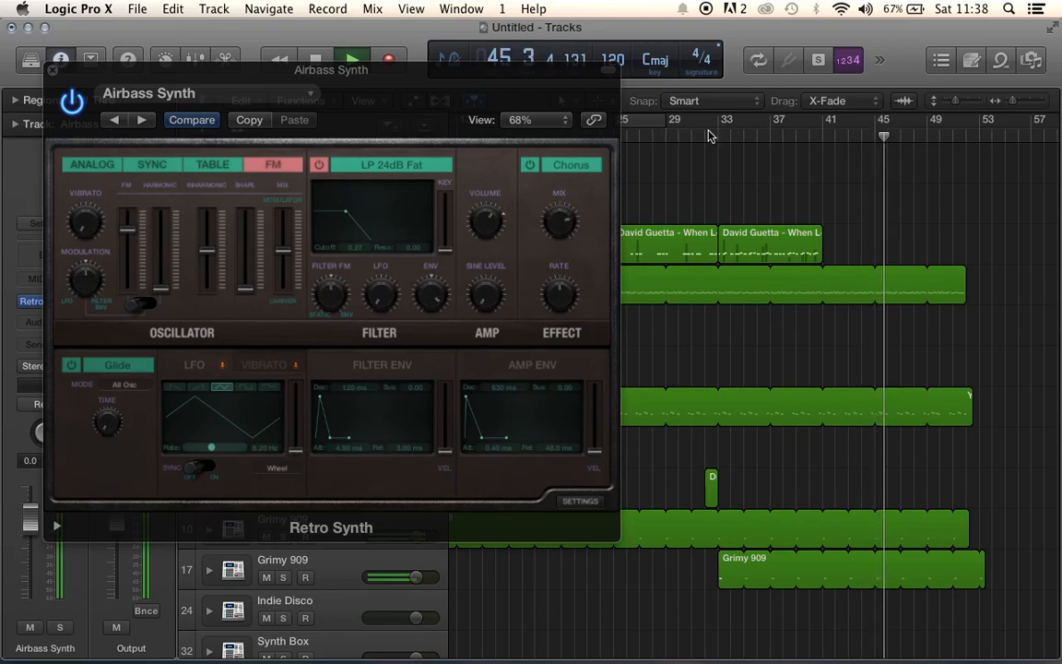
{"action": "key", "text": "space"}
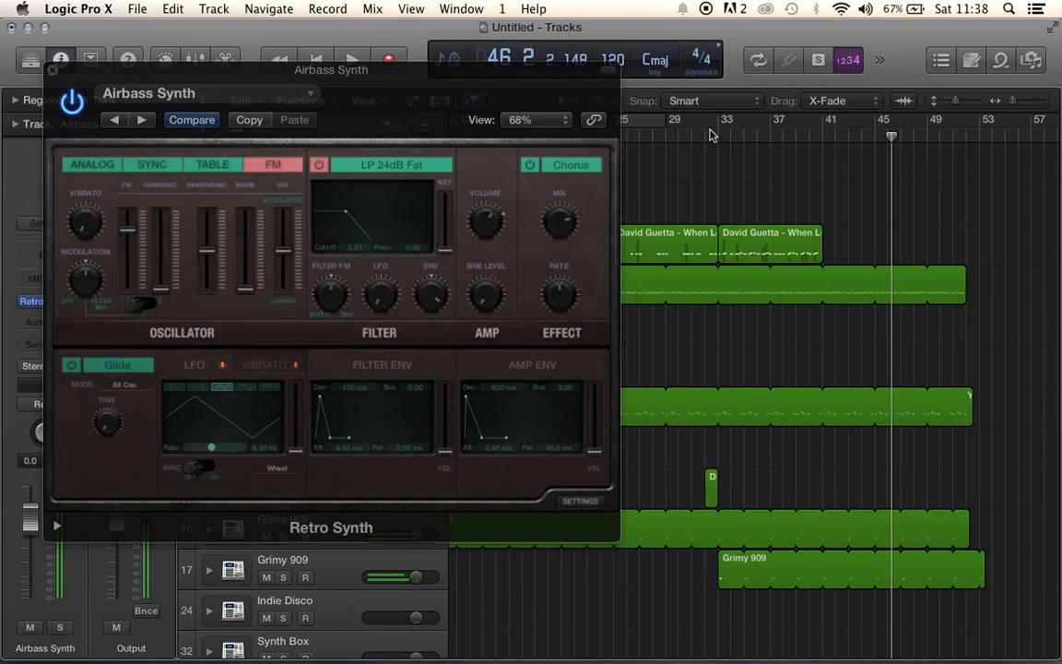
{"action": "left_click", "coordinate": [710, 136]}
{"action": "key", "text": "space"}
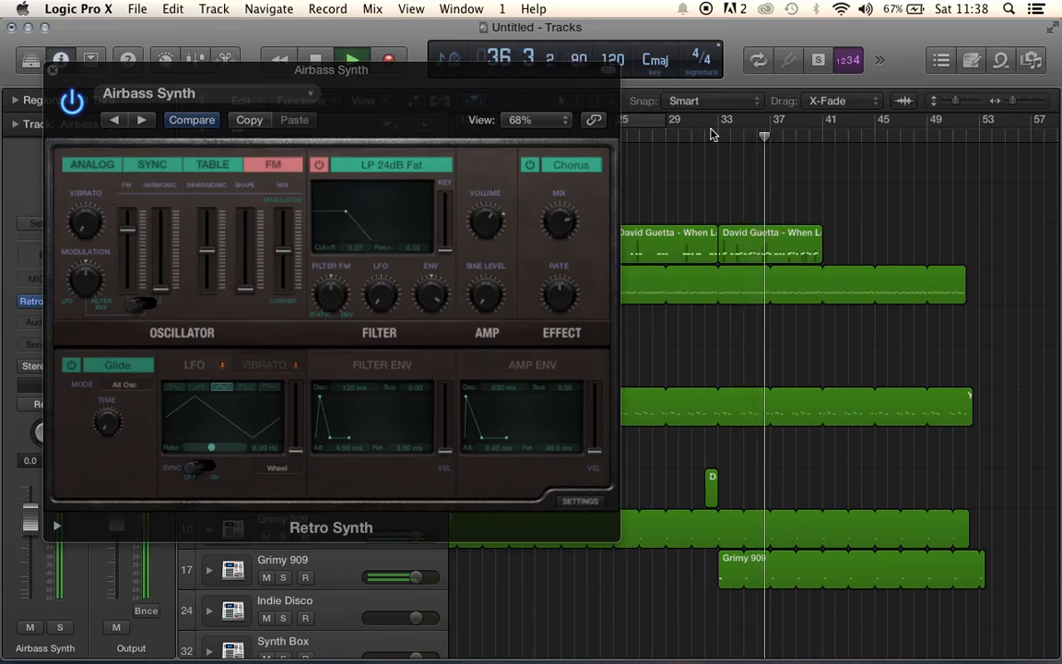
{"action": "key", "text": "space"}
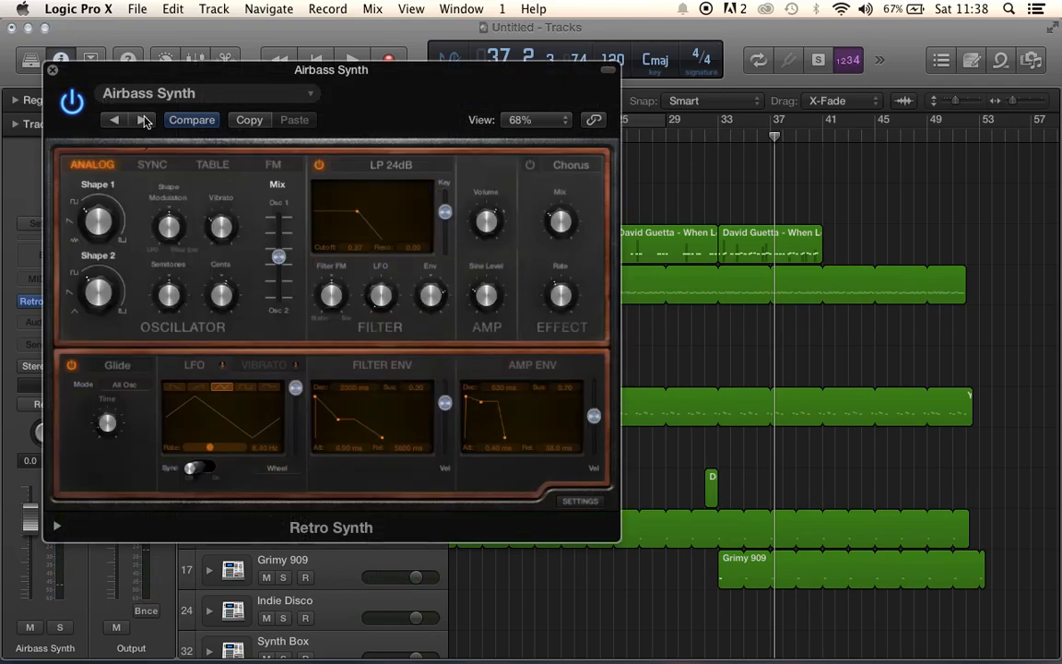
- Switch the Retro Synth to the Analog Funk preset, check the David Guetta track and reselect the Analog Funk track
{"action": "left_click", "coordinate": [142, 120]}
{"action": "left_click", "coordinate": [114, 120]}
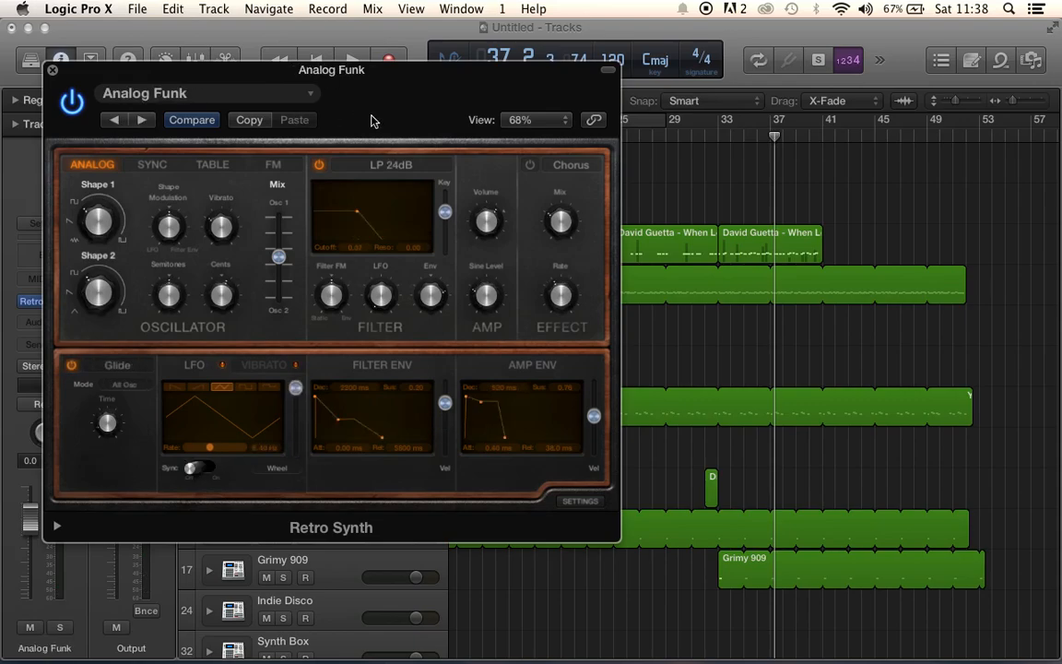
{"action": "left_click_drag", "start_coordinate": [440, 123], "coordinate": [444, 396]}
{"action": "left_click", "coordinate": [340, 255]}
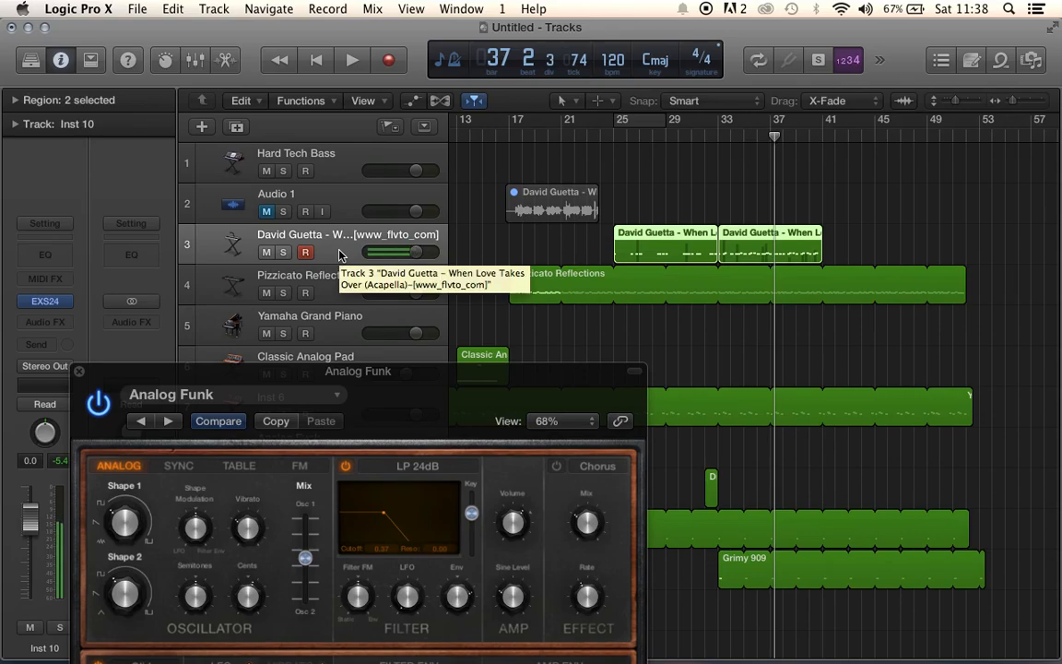
{"action": "left_click_drag", "start_coordinate": [393, 389], "coordinate": [468, 157]}
{"action": "left_click", "coordinate": [348, 445]}
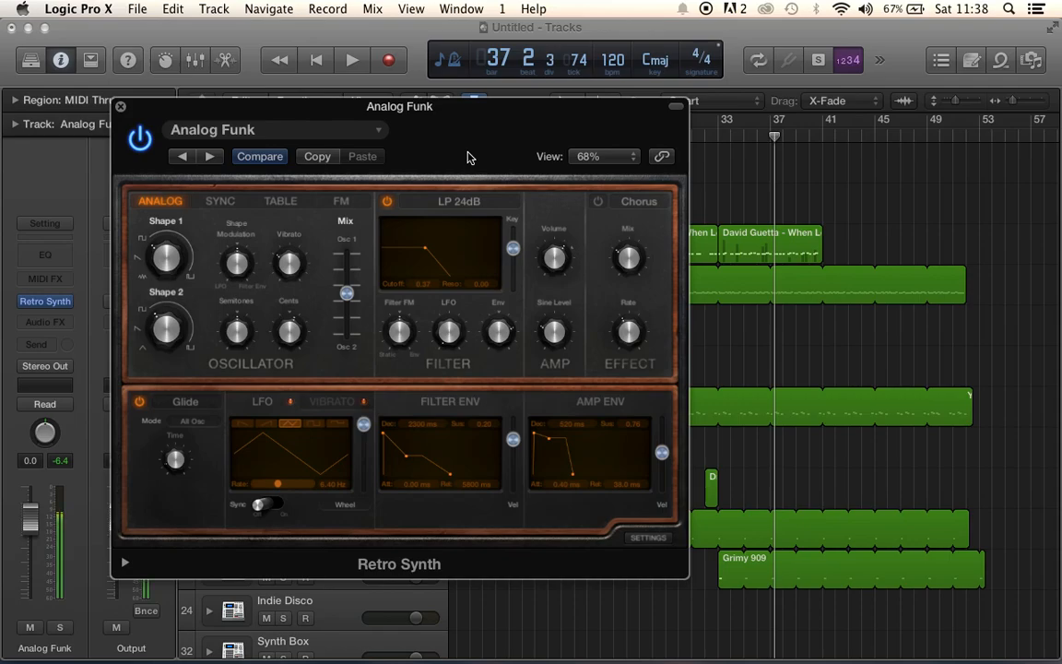
- Audition the Analog Funk, Big Tooth Bass and Biting FM presets against the playing arrangement
{"action": "left_click", "coordinate": [717, 129]}
{"action": "key", "text": "space"}
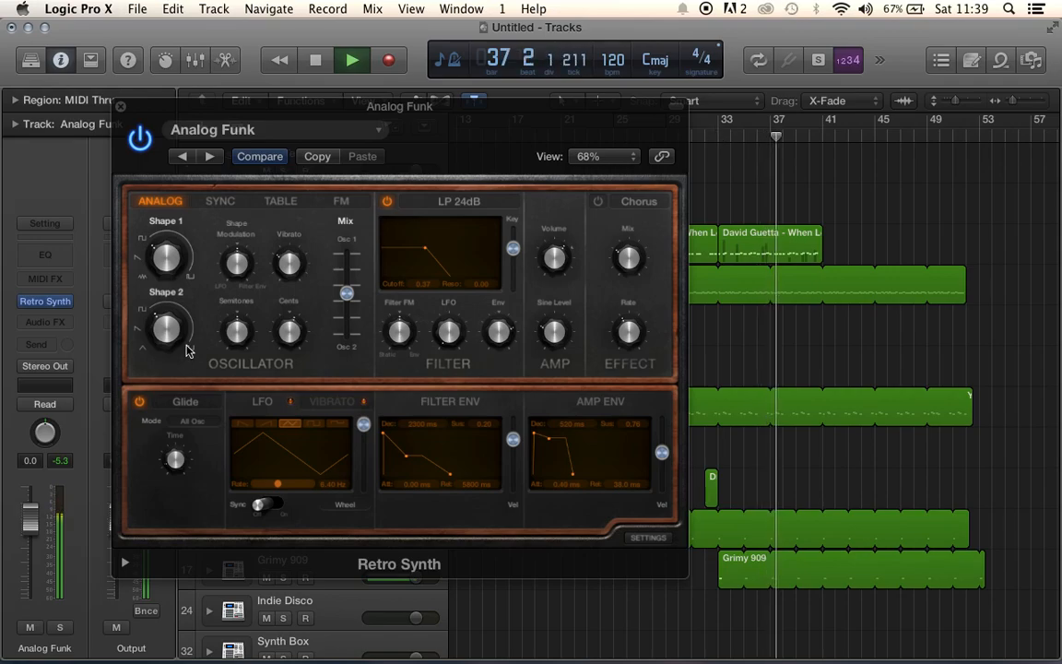
{"action": "left_click", "coordinate": [209, 158]}
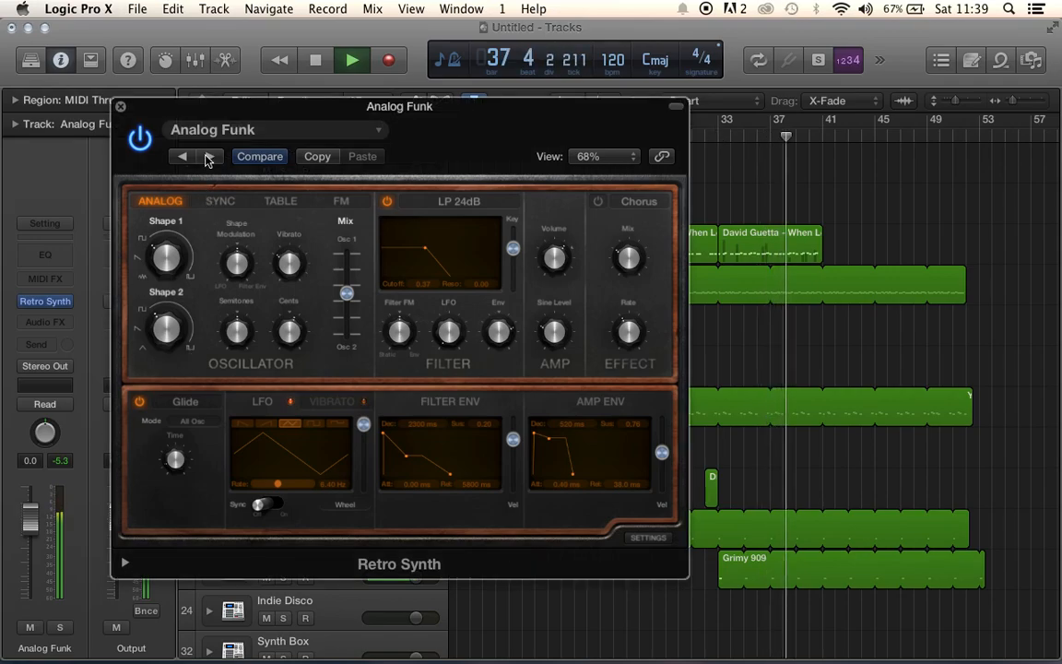
{"action": "left_click", "coordinate": [208, 158]}
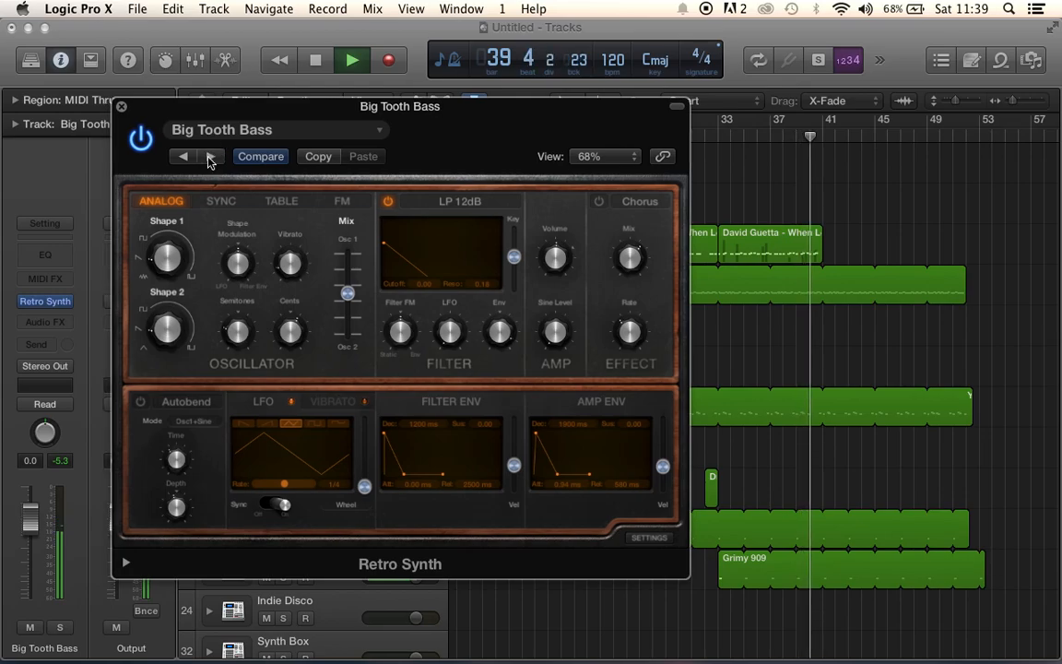
{"action": "left_click", "coordinate": [208, 157]}
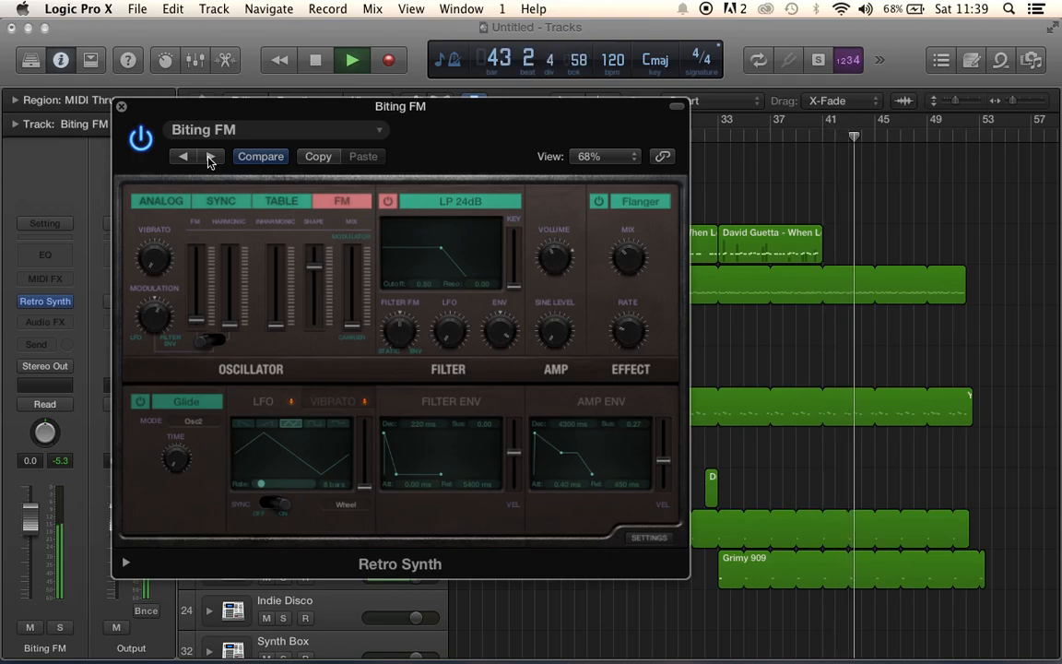
{"action": "left_click", "coordinate": [718, 139]}
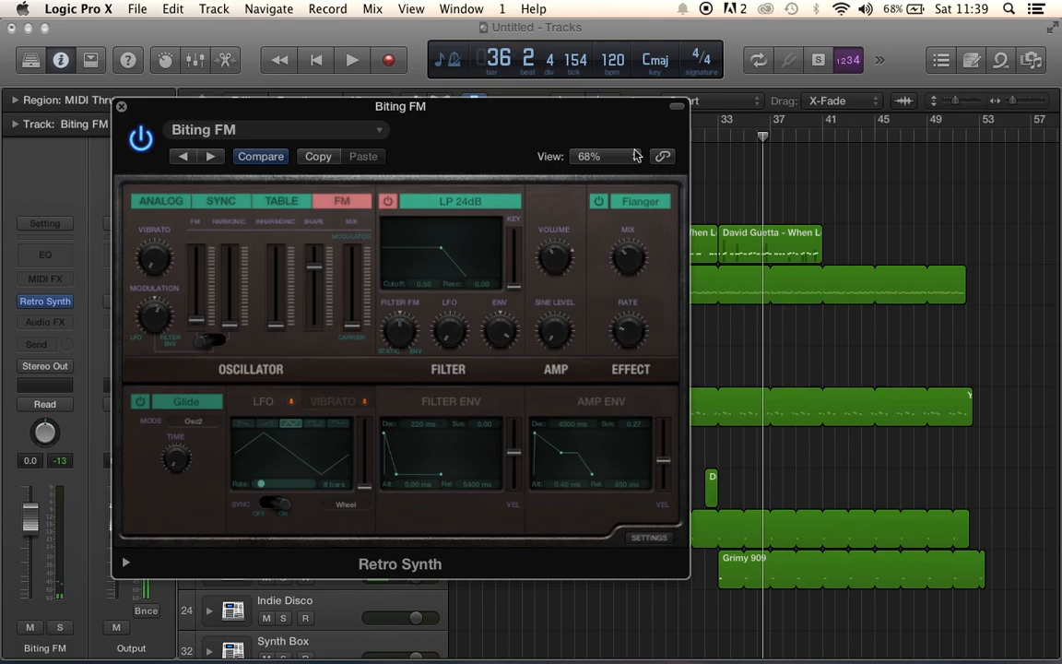
- Load the Classic Analog Bass preset in the Retro Synth and try it over the arrangement from bar 33
{"action": "left_click", "coordinate": [210, 156]}
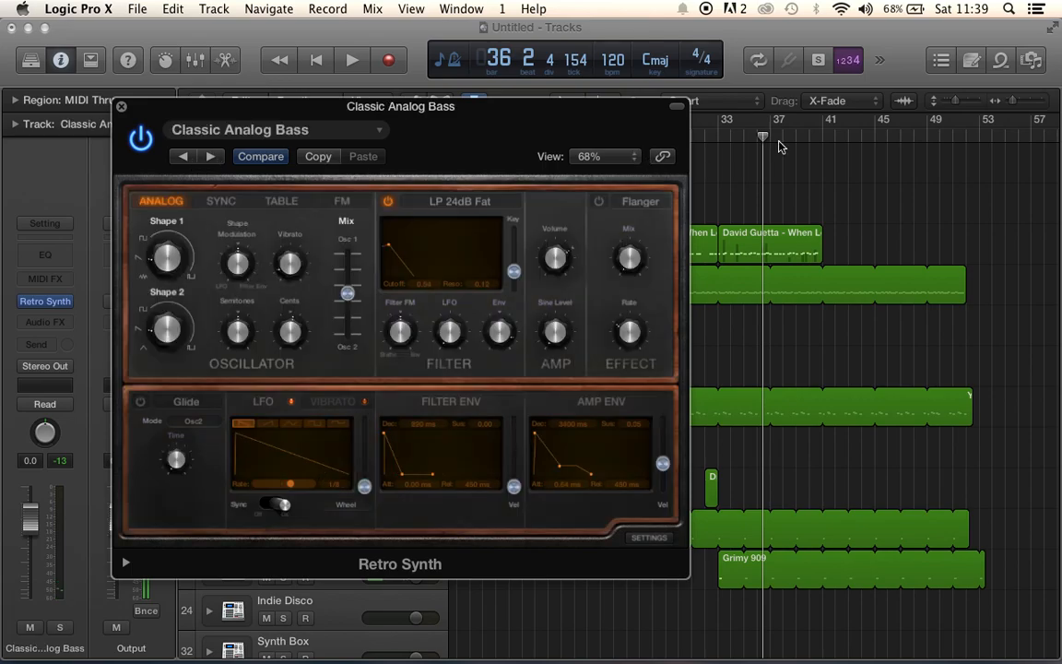
{"action": "left_click", "coordinate": [720, 139]}
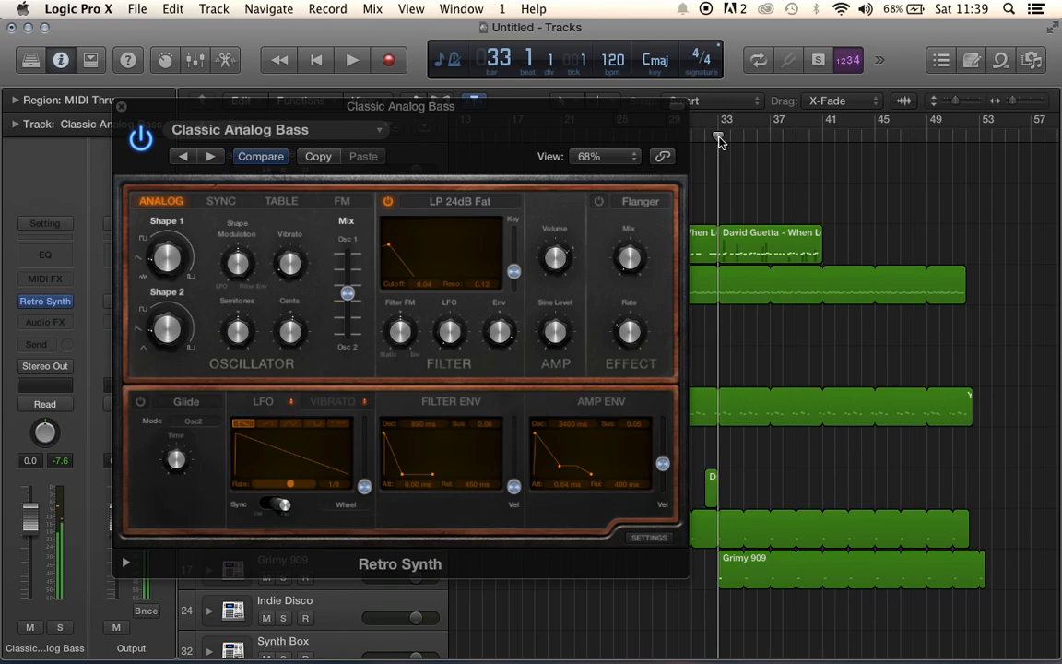
{"action": "key", "text": "space"}
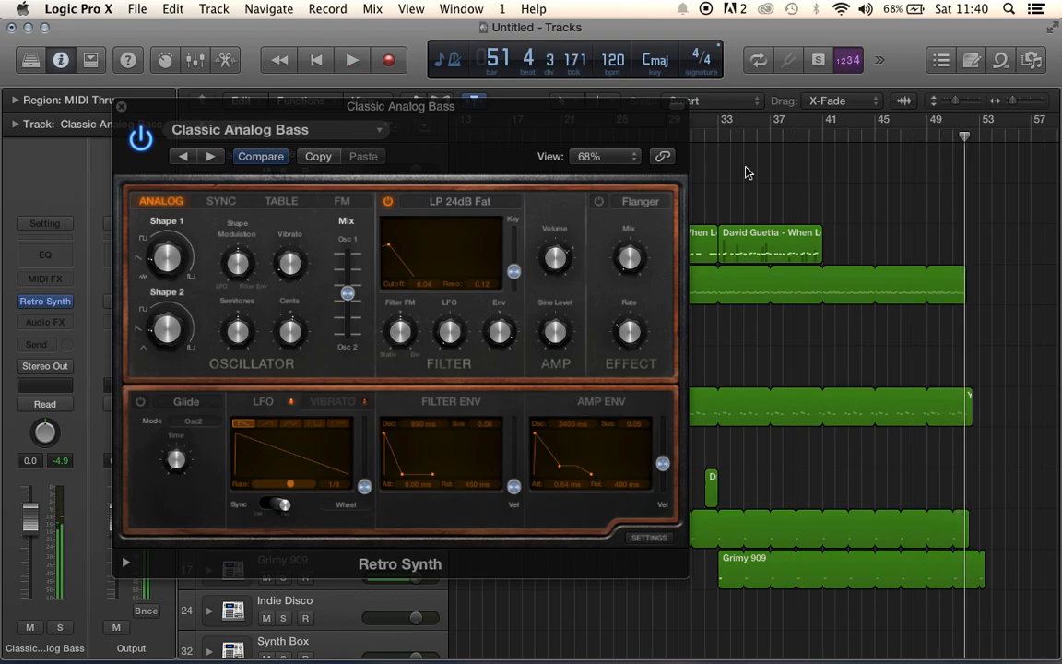
- Record a MIDI bass part on the Classic Analog Bass track from bar 41 and trim its region to end at bar 45
{"action": "left_click", "coordinate": [719, 128]}
{"action": "left_click", "coordinate": [832, 140]}
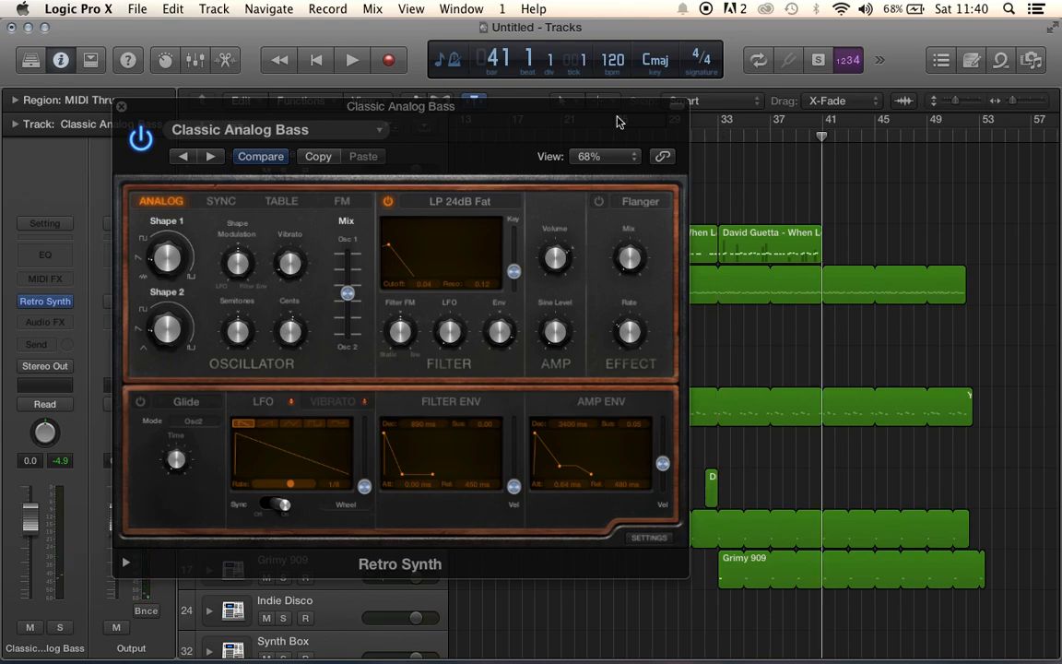
{"action": "left_click", "coordinate": [391, 60]}
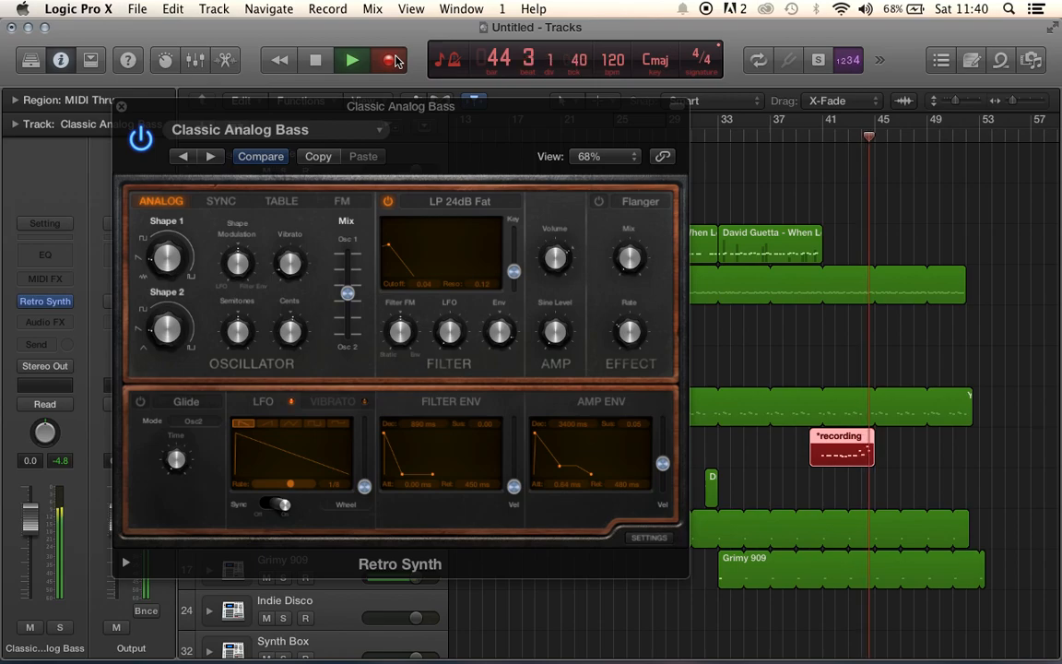
{"action": "left_click", "coordinate": [390, 60]}
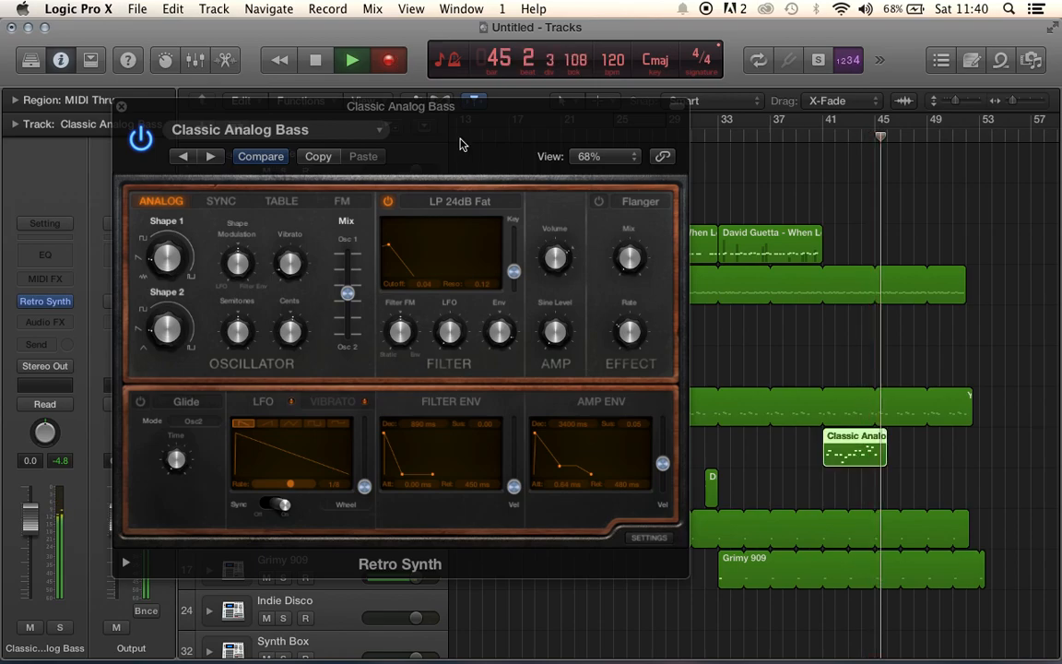
{"action": "key", "text": "space"}
{"action": "left_click", "coordinate": [873, 138]}
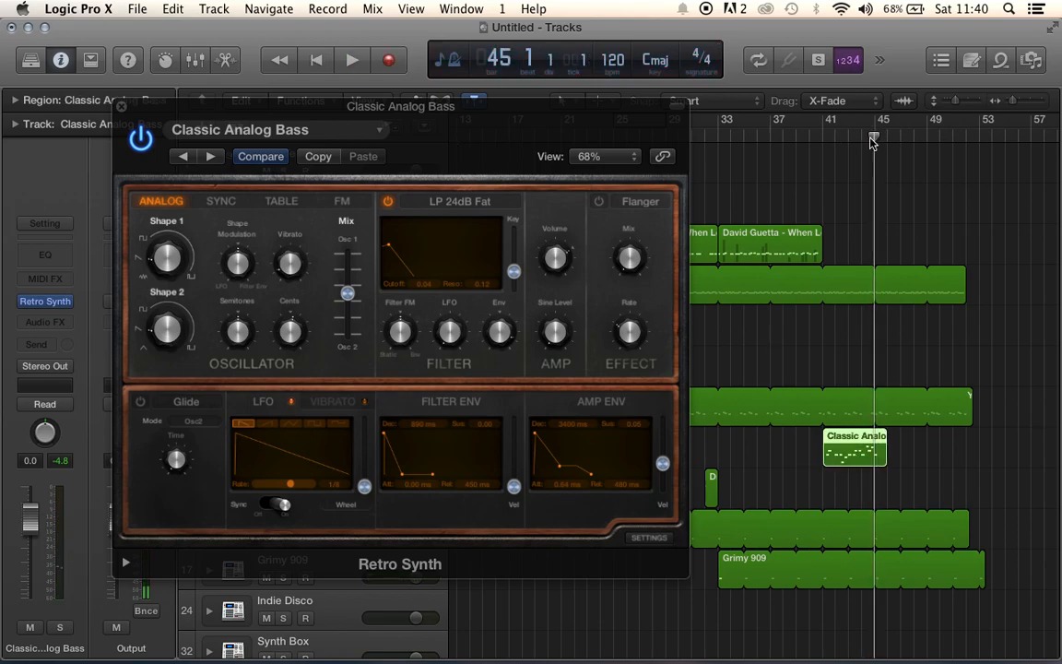
{"action": "left_click", "coordinate": [850, 449]}
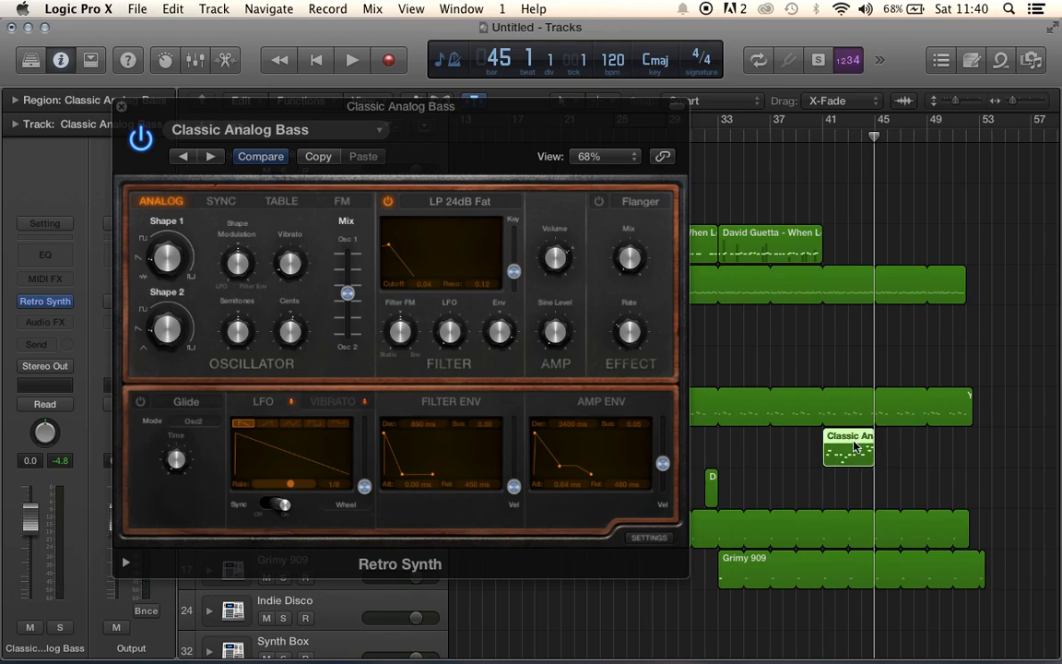
- Quantize all notes of the Classic Analog Bass region to 1/16 Note in the Piano Roll, with the synth window closed
{"action": "key", "text": "e"}
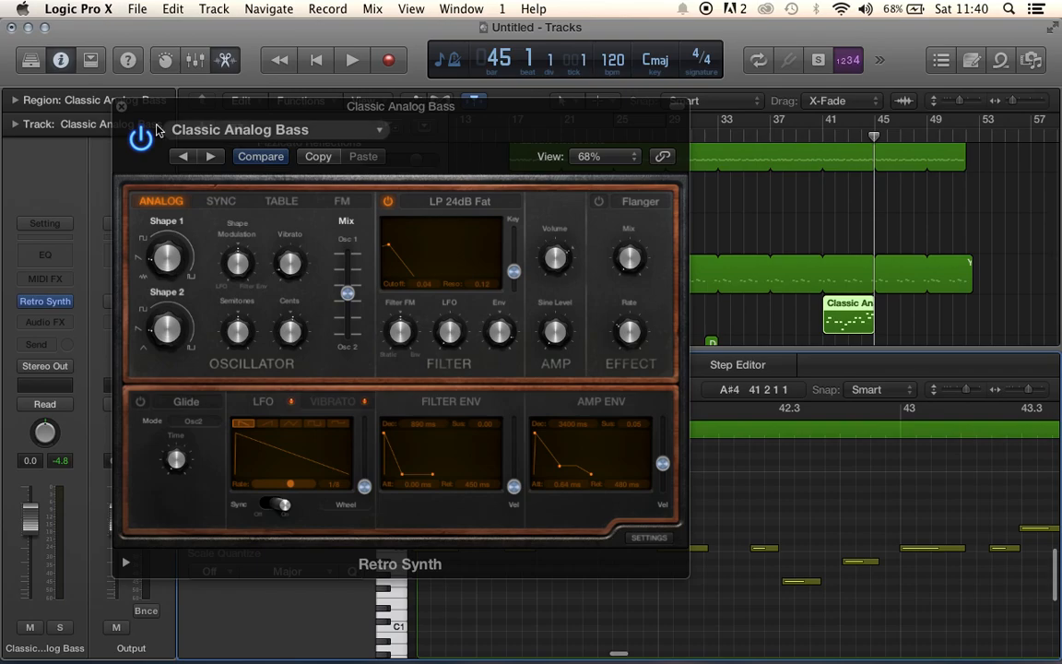
{"action": "left_click", "coordinate": [120, 107]}
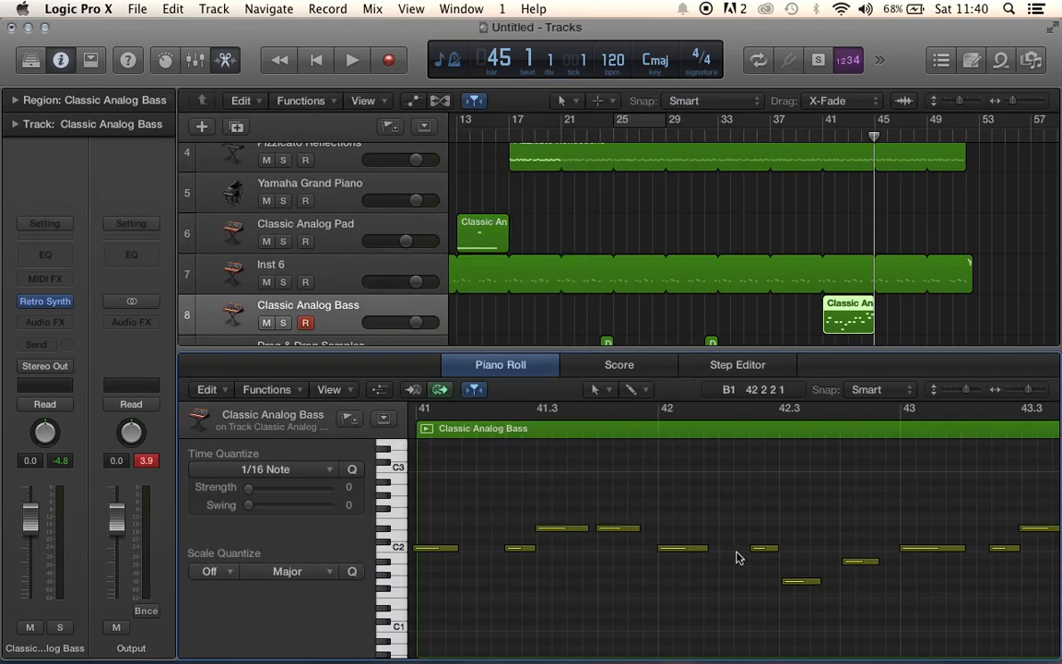
{"action": "key", "text": "super+Left"}
{"action": "key", "text": "super+Right"}
{"action": "left_click_drag", "start_coordinate": [716, 474], "coordinate": [830, 598]}
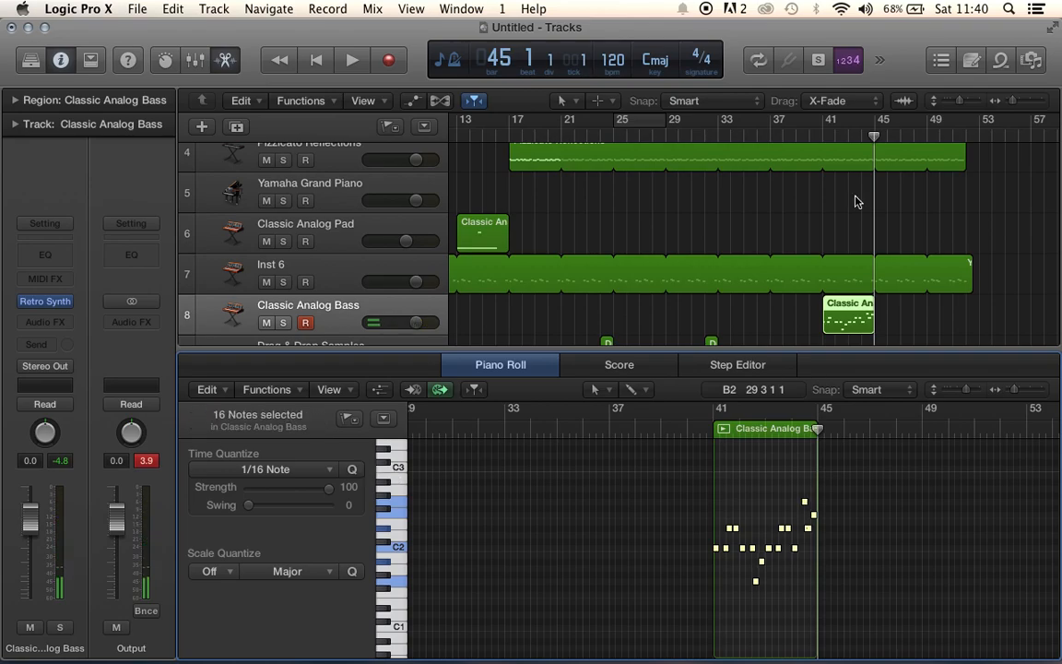
{"action": "left_click", "coordinate": [226, 60]}
- Play back the quantized bass region from bar 41
{"action": "left_click", "coordinate": [821, 137]}
{"action": "key", "text": "space"}
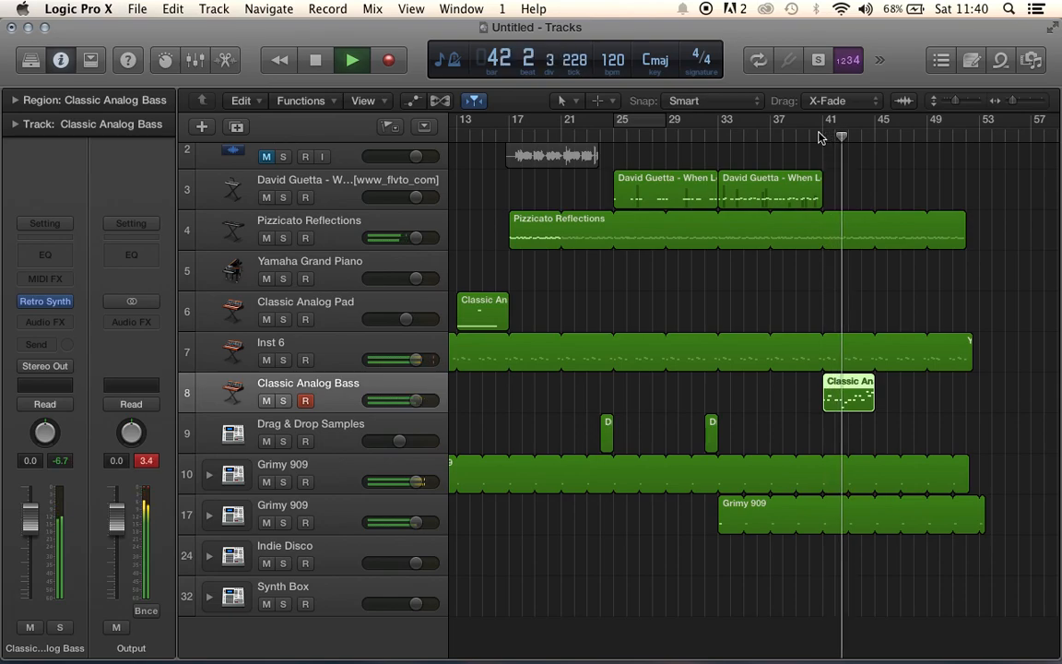
{"action": "key", "text": "space"}
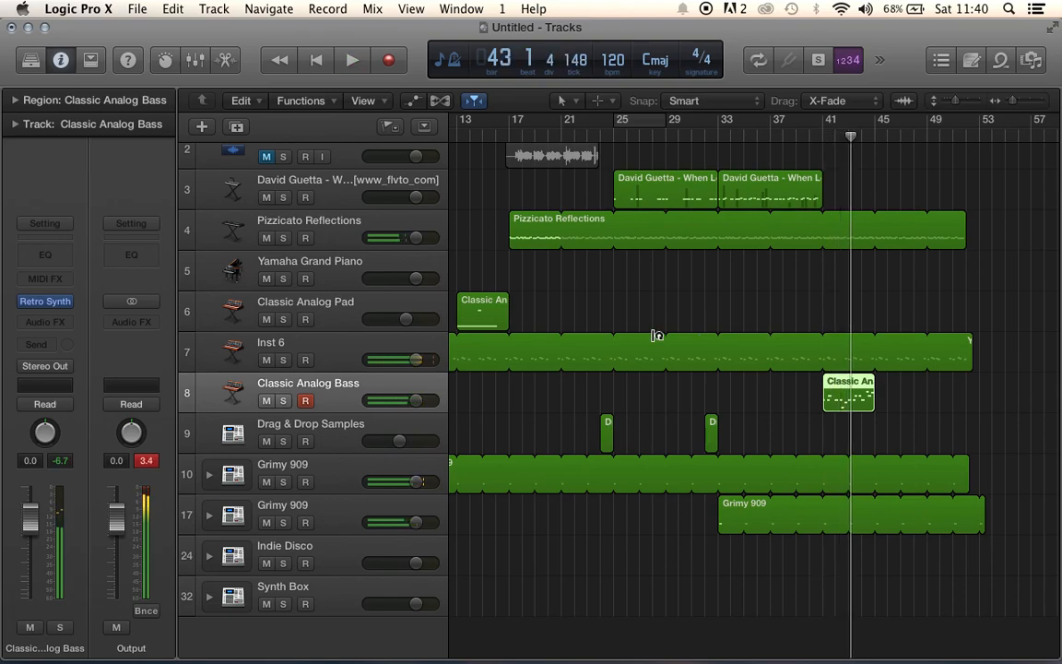
- Move the two David Guetta regions to start at bar 33 and the Classic Analog Bass region to bar 25
{"action": "left_click_drag", "start_coordinate": [649, 164], "coordinate": [877, 181]}
{"action": "left_click", "coordinate": [836, 397]}
{"action": "left_click_drag", "start_coordinate": [835, 394], "coordinate": [625, 394]}
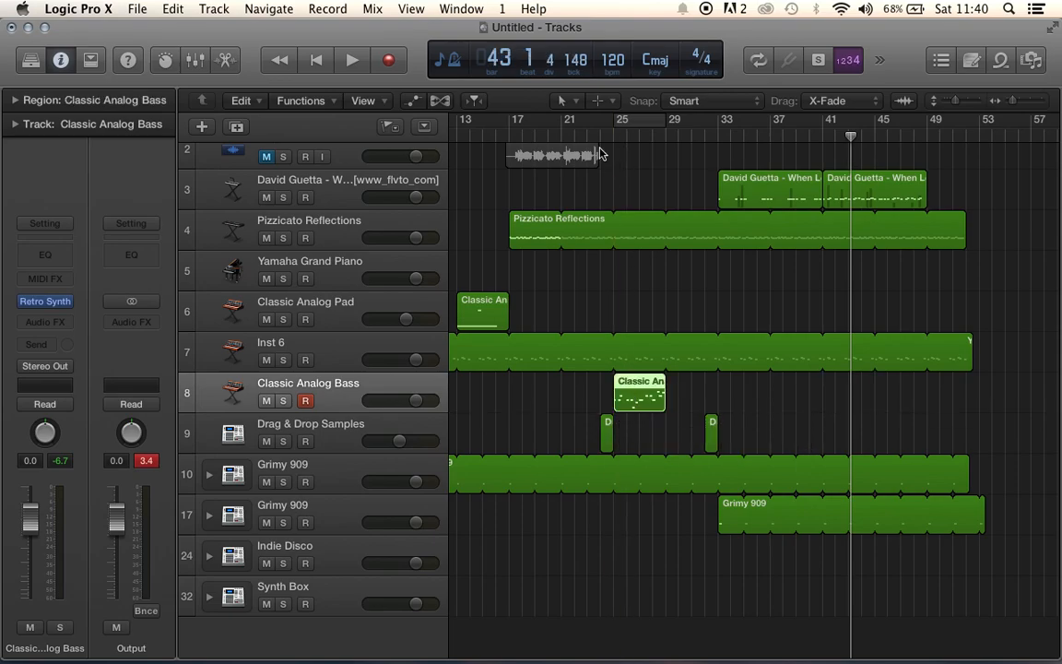
- Loop the Classic Analog Bass region up to bar 49 while playing the arrangement from just before bar 25
{"action": "left_click", "coordinate": [590, 137]}
{"action": "key", "text": "space"}
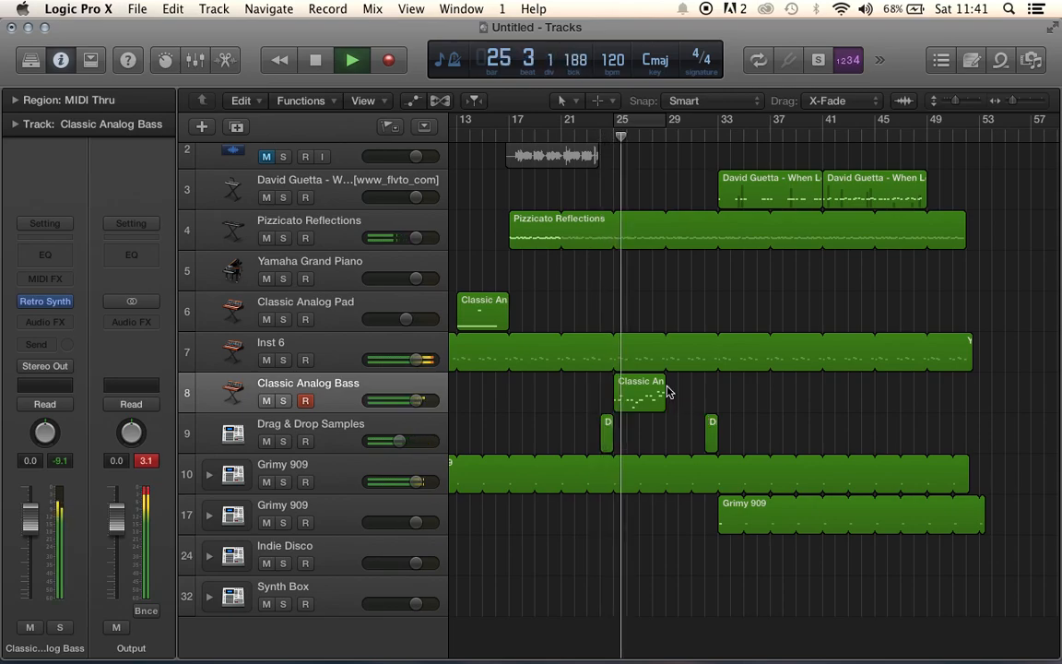
{"action": "left_click_drag", "start_coordinate": [664, 389], "coordinate": [939, 415]}
{"action": "left_click", "coordinate": [941, 415]}
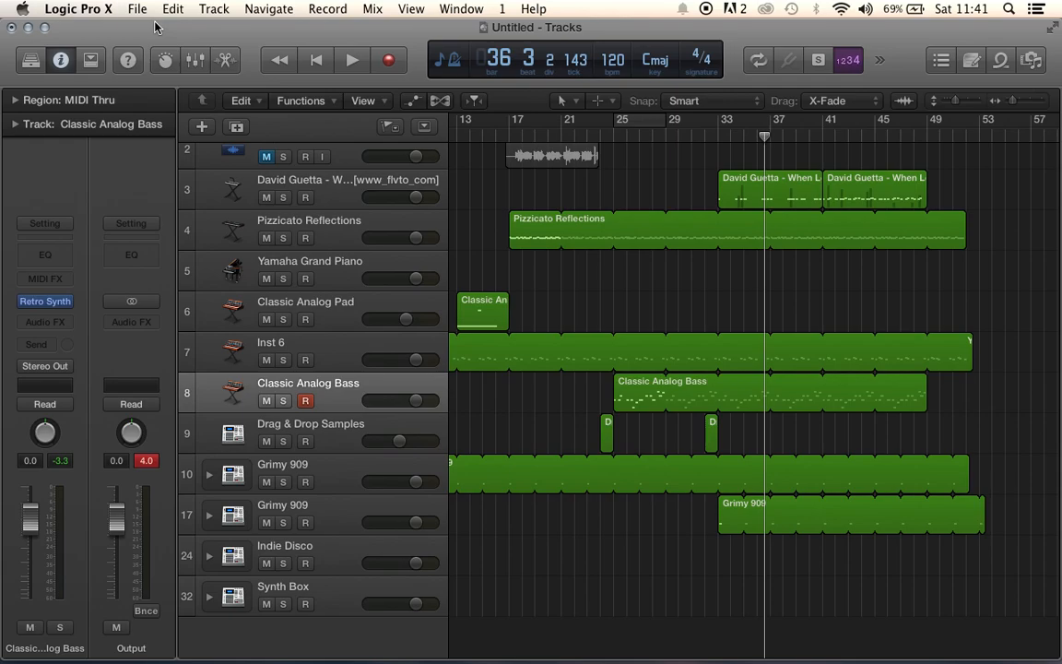
- Save the project as the package "Deep house try" with its audio files copied in, and return the playhead to bar 1
{"action": "key", "text": "super+s"}
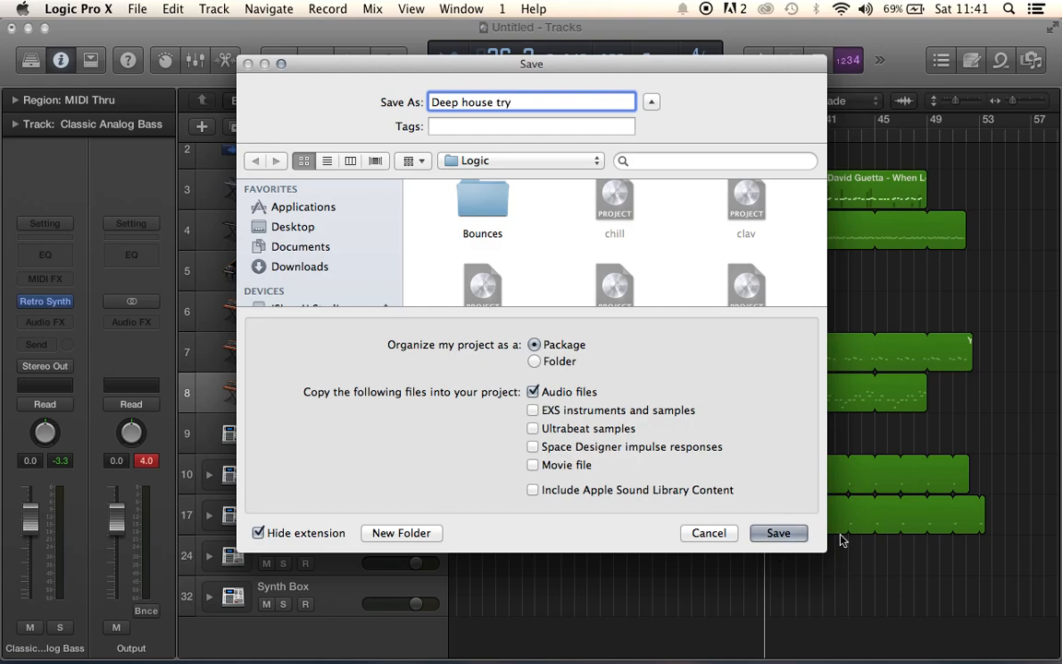
{"action": "left_click", "coordinate": [786, 534]}
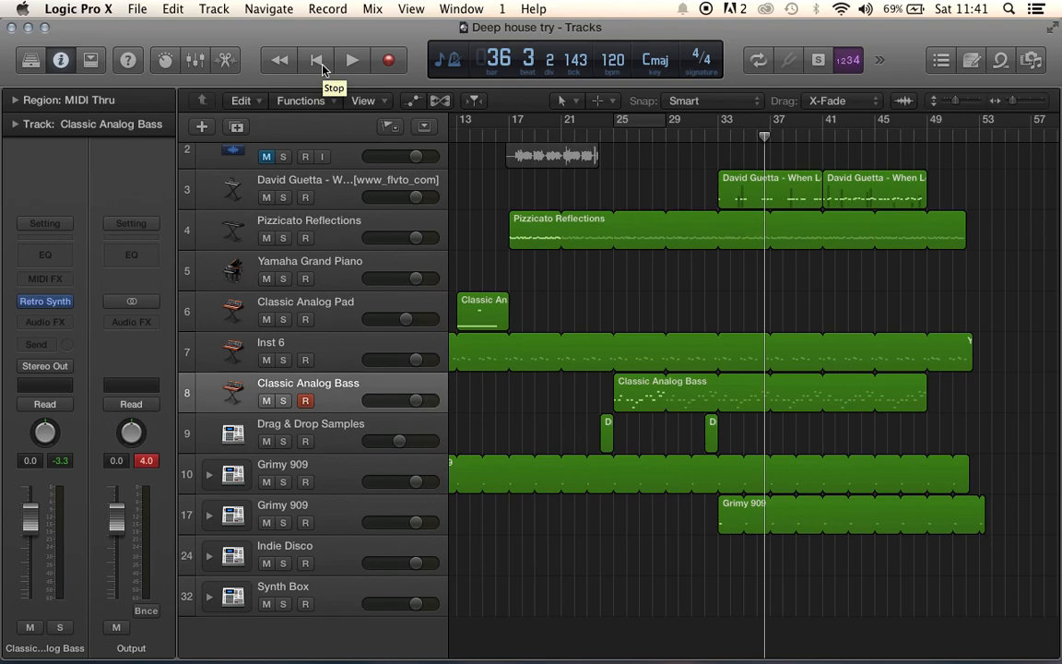
{"action": "left_click", "coordinate": [322, 68]}
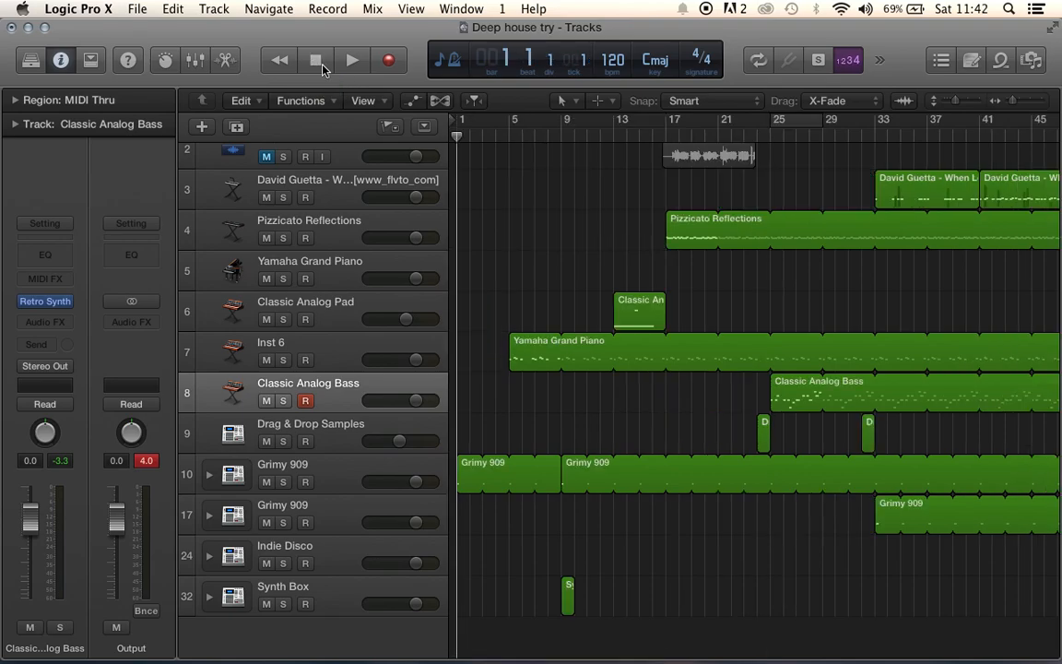
- Play back the full arrangement from bar 1 to bar 49
{"action": "key", "text": "space"}
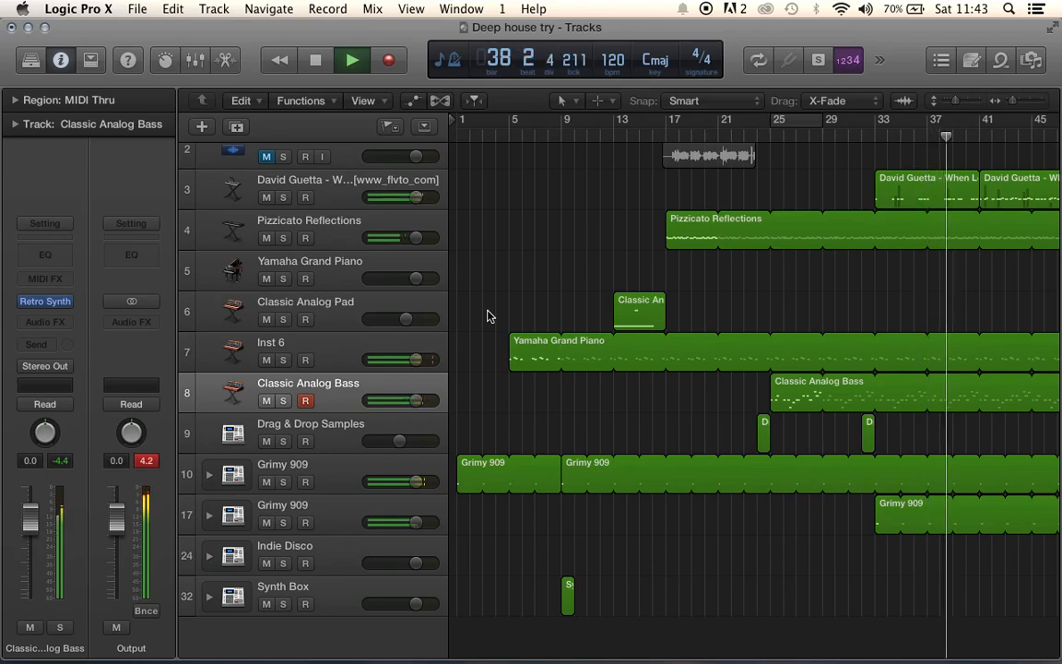
{"action": "scroll", "coordinate": [676, 387], "scroll_direction": "right", "scroll_amount": 5}
{"action": "scroll", "coordinate": [676, 388], "scroll_direction": "right", "scroll_amount": 1}
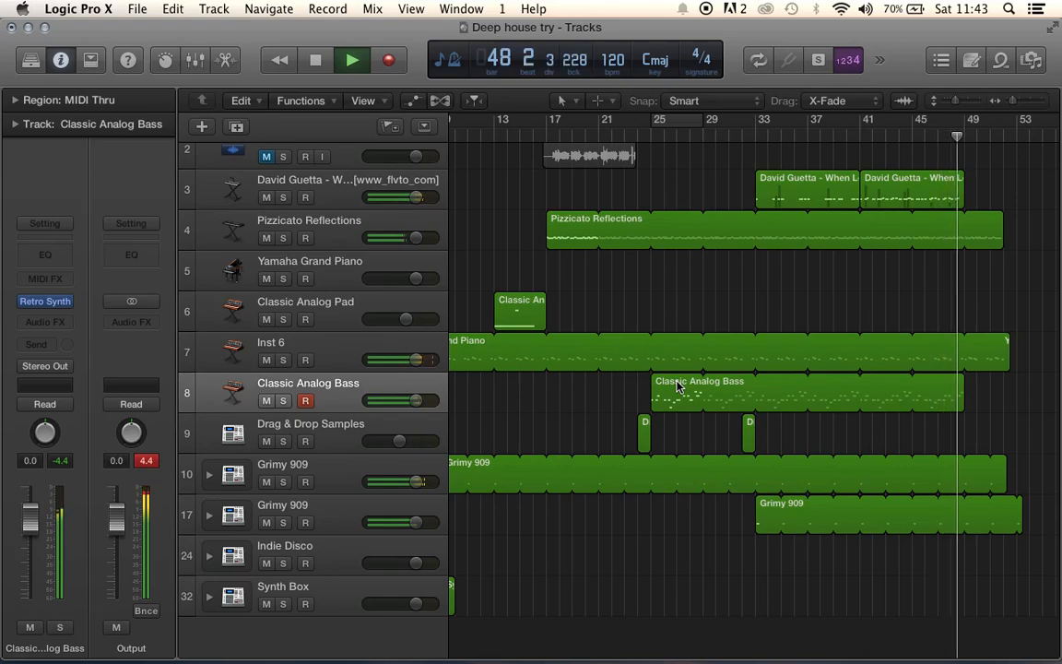
{"action": "key", "text": "space"}
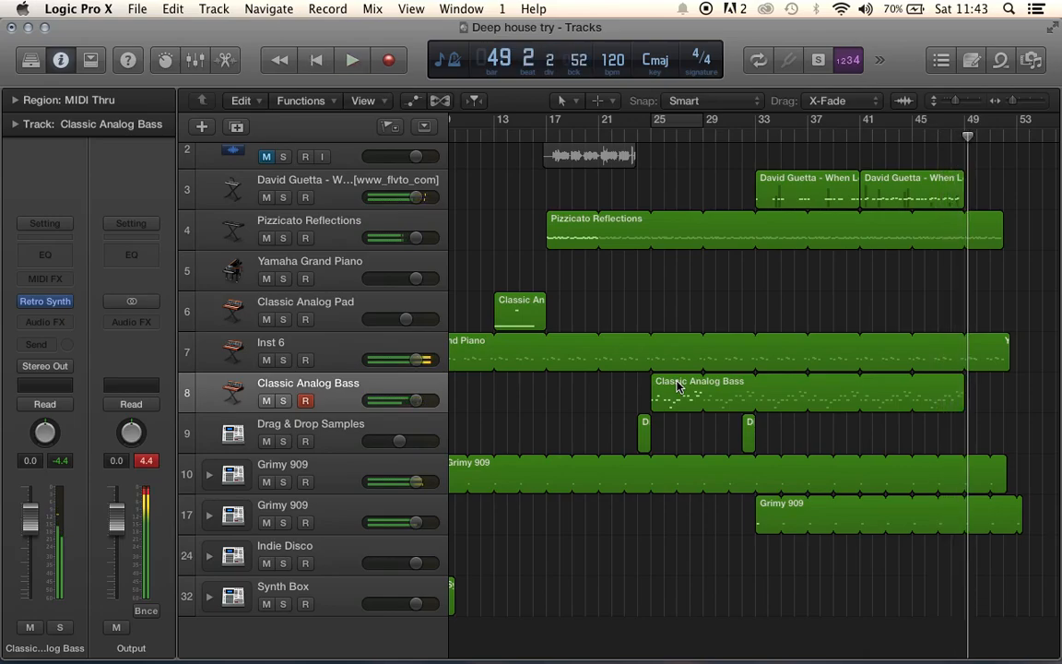
- Play the transition at bar 24, just before the Classic Analog Bass region begins
{"action": "scroll", "coordinate": [821, 301], "scroll_direction": "up", "scroll_amount": 2}
{"action": "scroll", "coordinate": [821, 301], "scroll_direction": "left", "scroll_amount": 8}
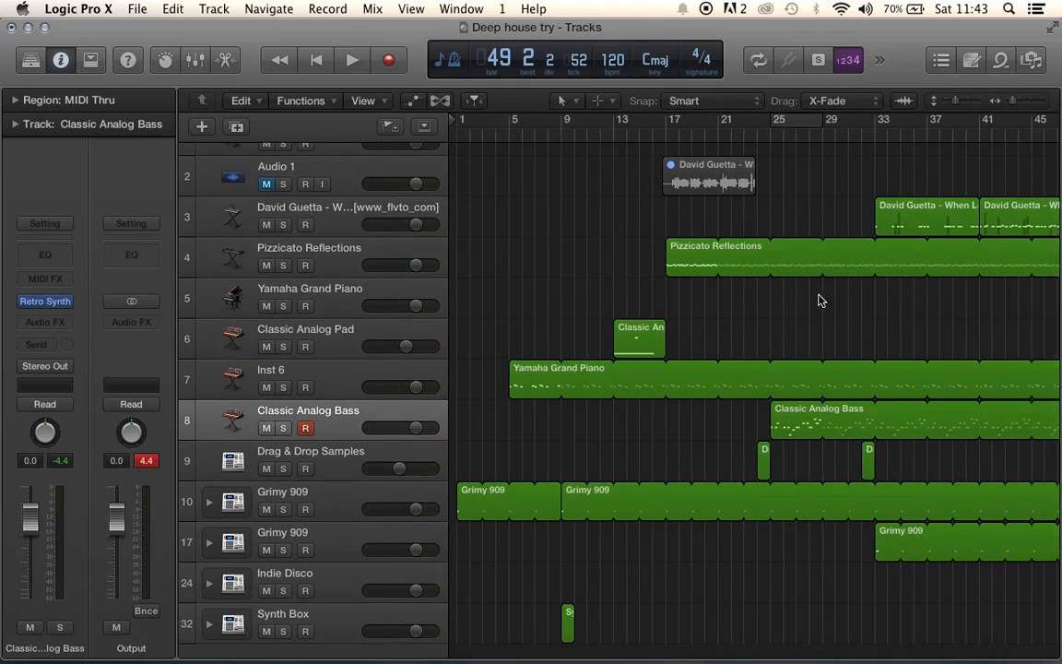
{"action": "scroll", "coordinate": [822, 300], "scroll_direction": "down", "scroll_amount": 1}
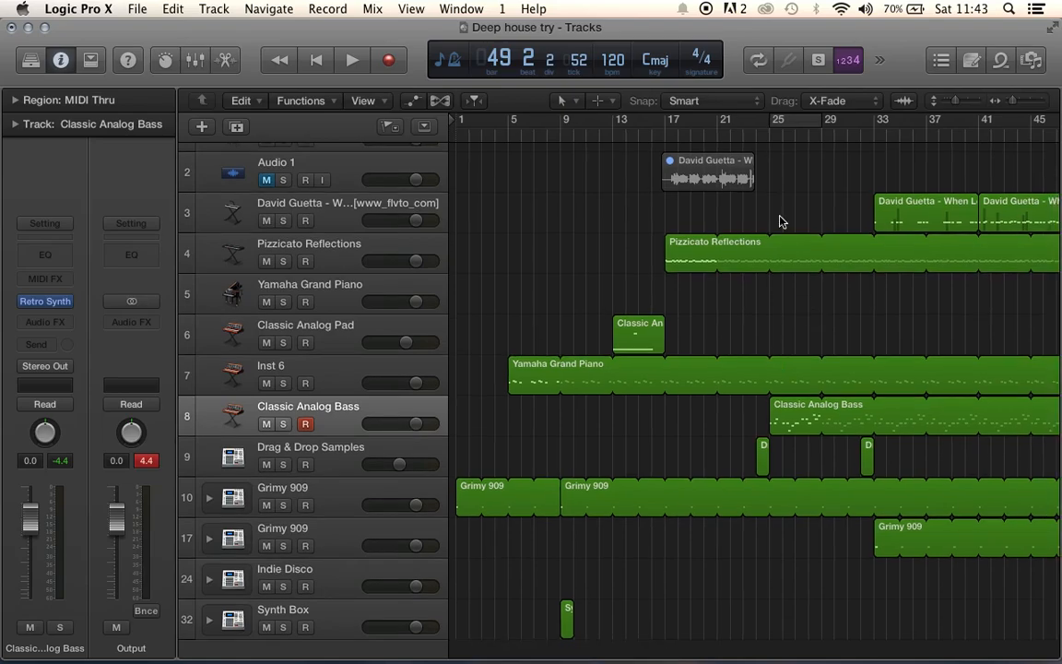
{"action": "left_click", "coordinate": [755, 138]}
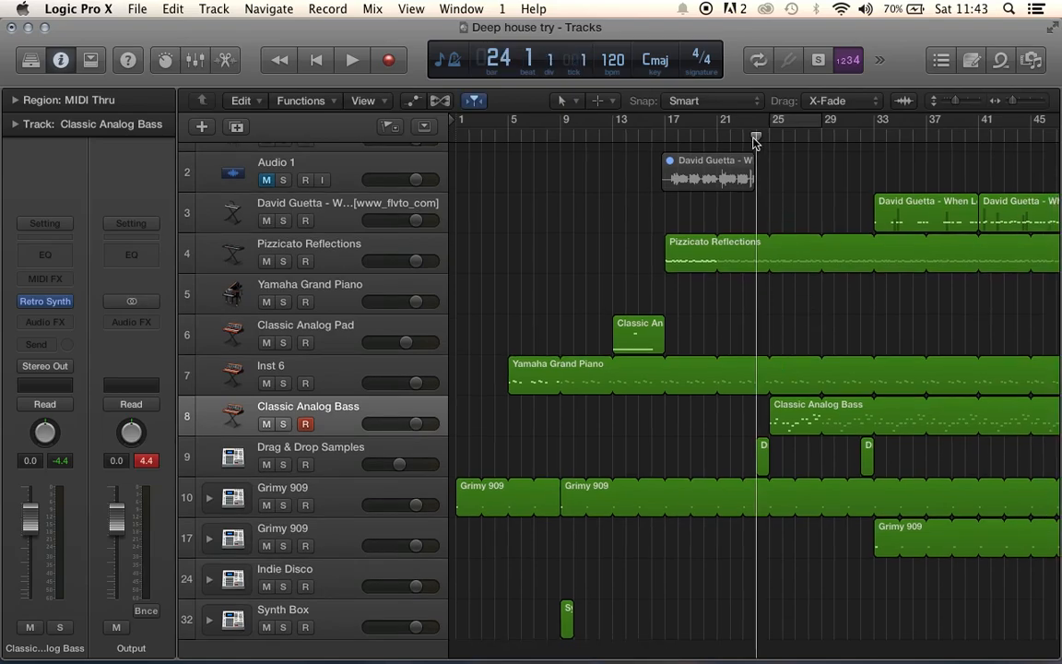
{"action": "key", "text": "space"}
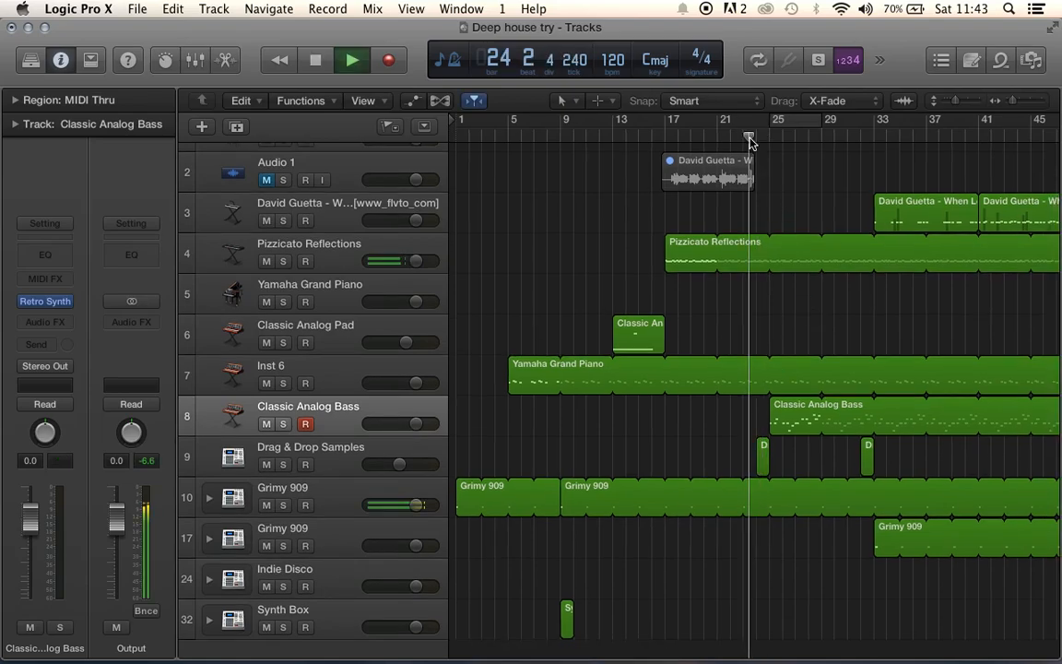
{"action": "left_click", "coordinate": [751, 140]}
{"action": "key", "text": "space"}
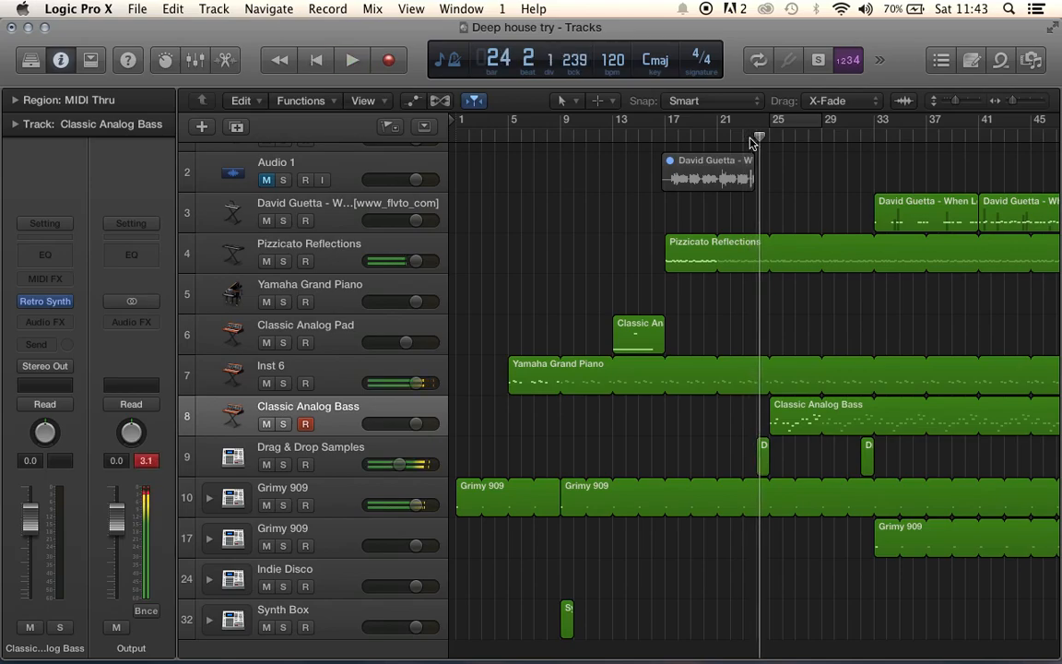
- Move the Hard Tech Bass region to bar 17 and audition the arrangement from there
{"action": "scroll", "coordinate": [711, 237], "scroll_direction": "up", "scroll_amount": 2}
{"action": "scroll", "coordinate": [711, 237], "scroll_direction": "right", "scroll_amount": 10}
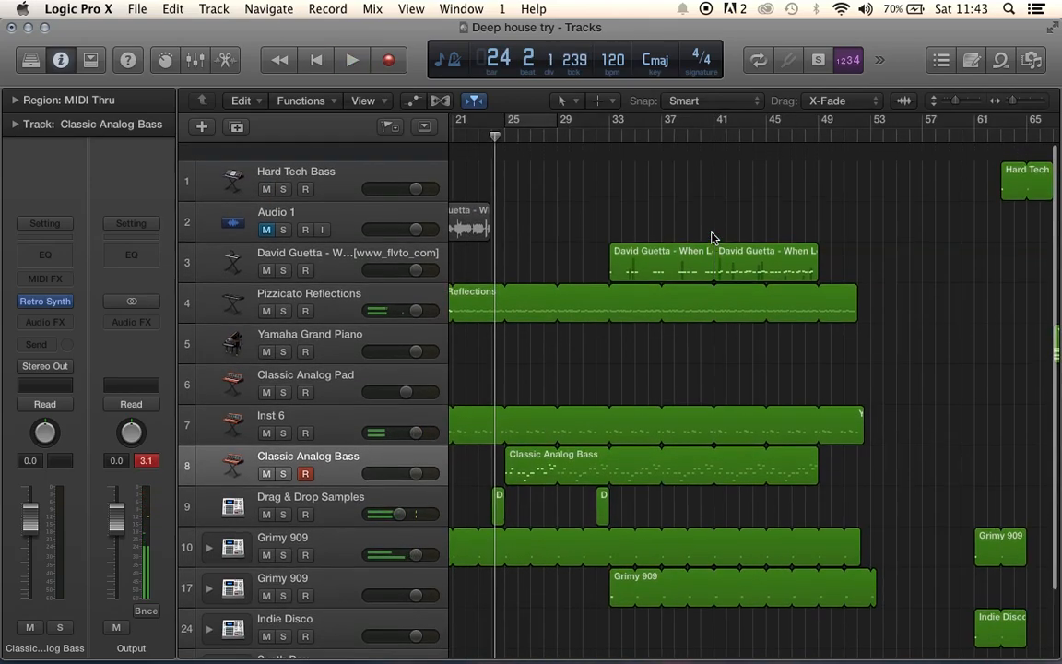
{"action": "left_click_drag", "start_coordinate": [962, 168], "coordinate": [523, 153]}
{"action": "scroll", "coordinate": [523, 153], "scroll_direction": "left", "scroll_amount": 5}
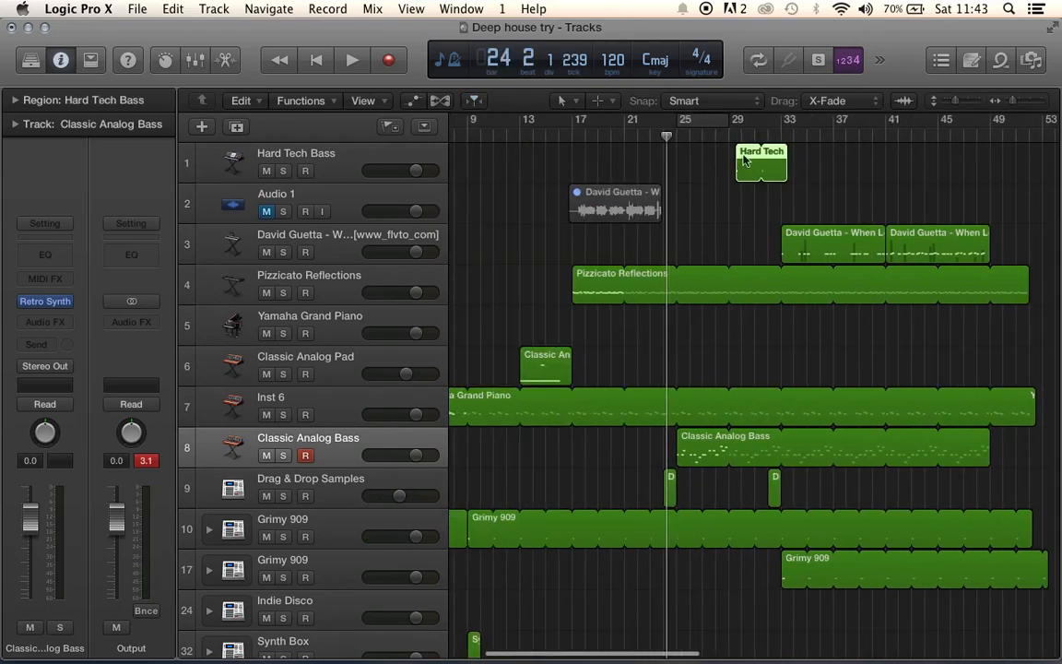
{"action": "left_click_drag", "start_coordinate": [747, 164], "coordinate": [583, 164]}
{"action": "left_click", "coordinate": [572, 137]}
{"action": "key", "text": "space"}
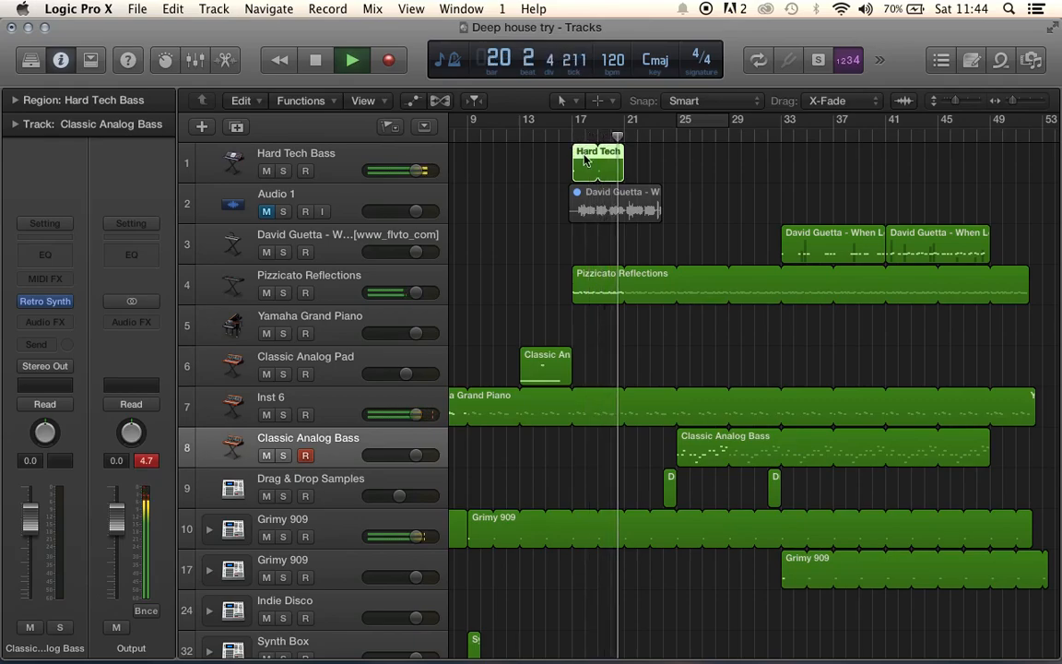
{"action": "key", "text": "space"}
- Move the Hard Tech Bass region to bar 25 and play from that bar
{"action": "left_click_drag", "start_coordinate": [623, 154], "coordinate": [688, 163]}
{"action": "left_click", "coordinate": [678, 139]}
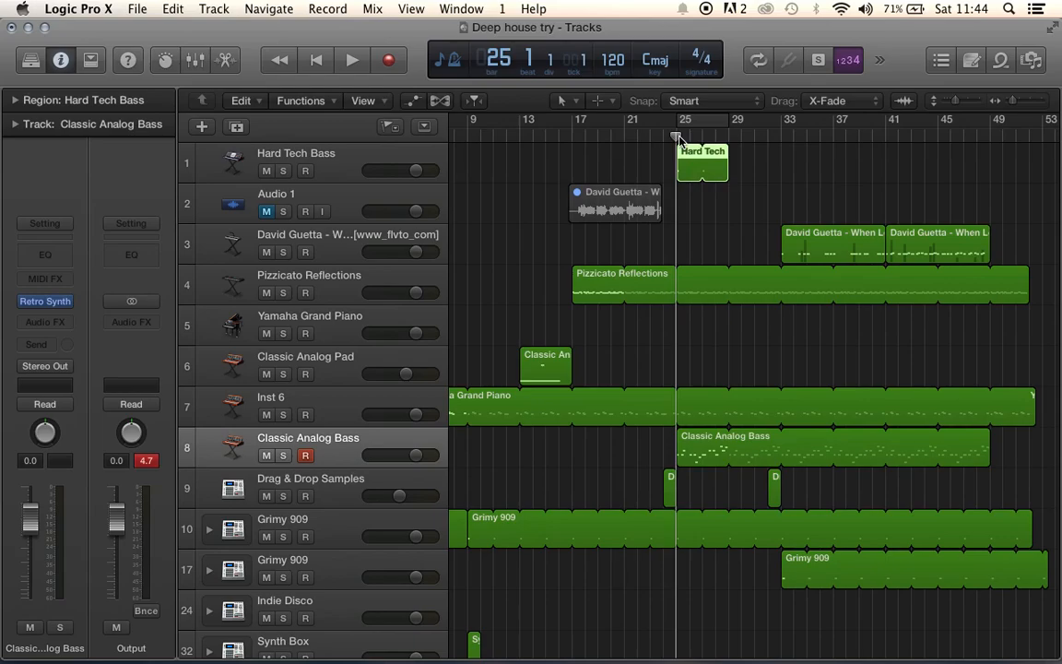
{"action": "key", "text": "space"}
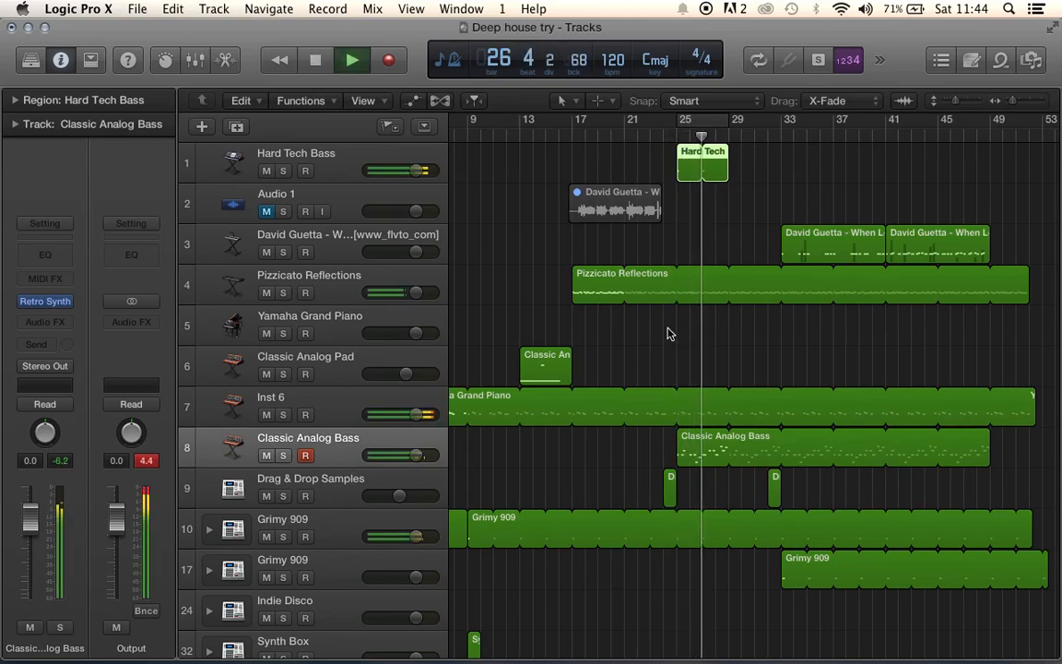
- Mute the Classic Analog Bass track and audition the Hard Tech Bass region at bar 33
{"action": "left_click", "coordinate": [267, 455]}
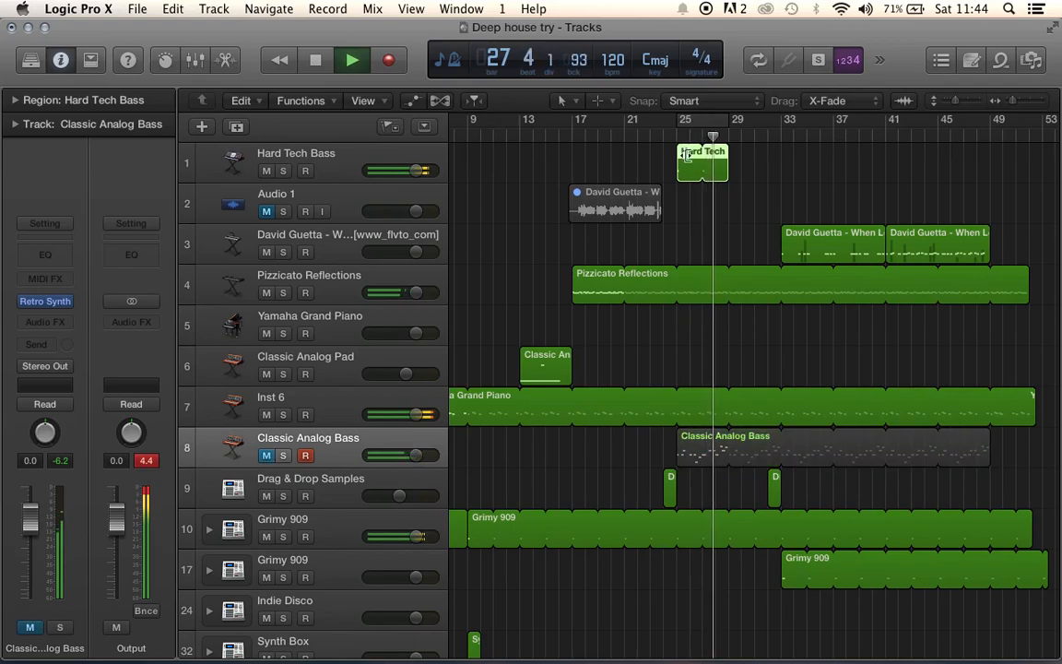
{"action": "left_click_drag", "start_coordinate": [687, 156], "coordinate": [783, 162]}
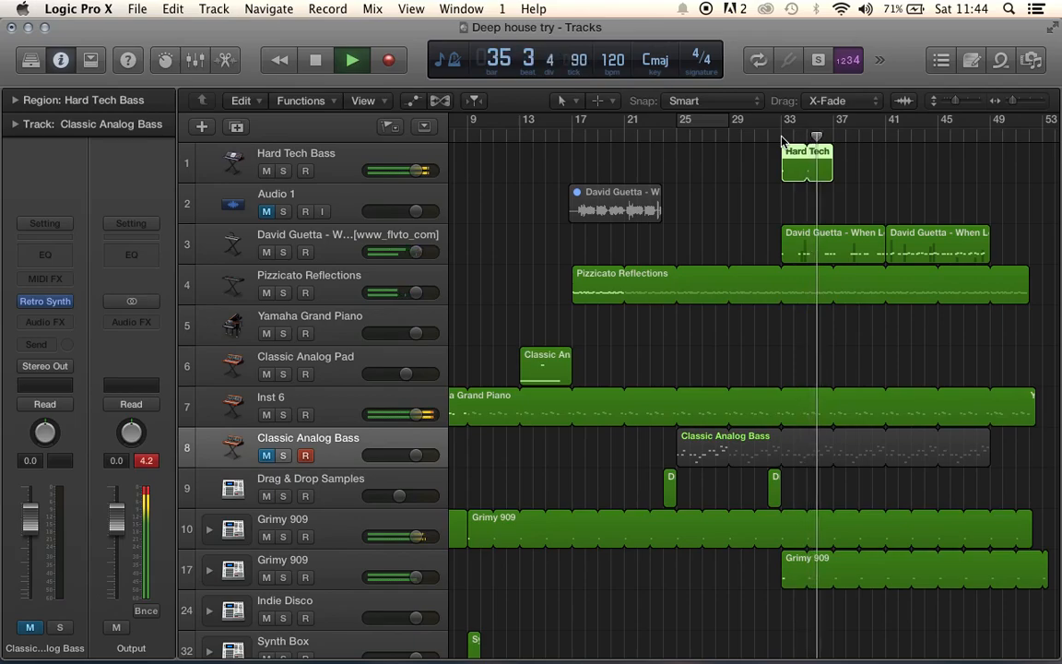
{"action": "key", "text": "space"}
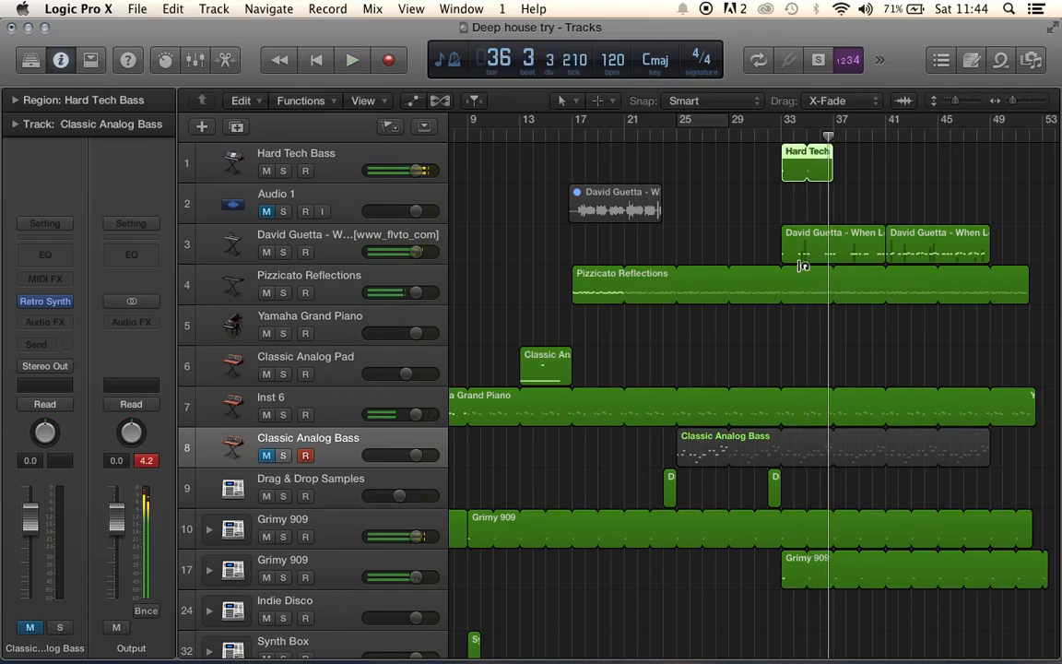
- Move the Hard Tech Bass region out of the arrangement to bar 61
{"action": "left_click_drag", "start_coordinate": [793, 159], "coordinate": [1028, 181]}
{"action": "scroll", "coordinate": [1028, 181], "scroll_direction": "right", "scroll_amount": 10}
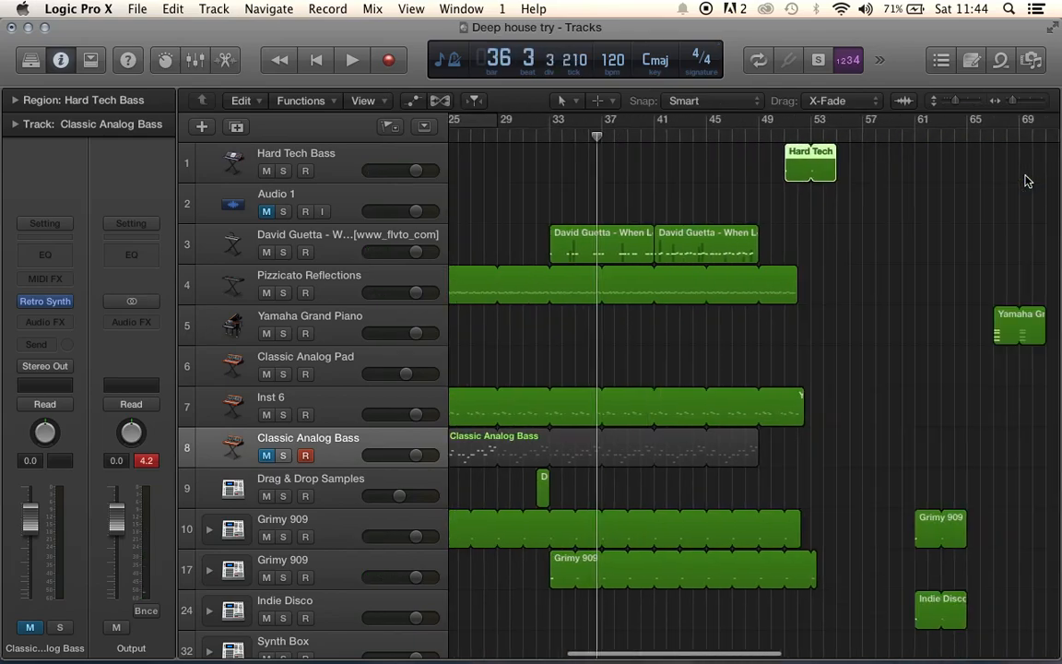
{"action": "left_click_drag", "start_coordinate": [645, 149], "coordinate": [764, 157]}
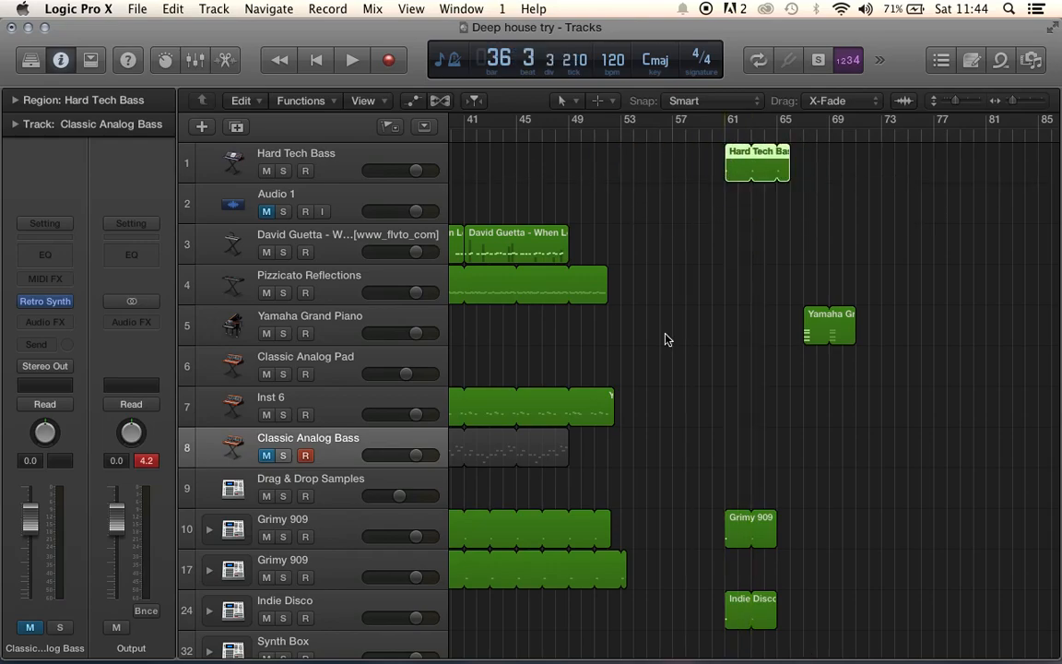
{"action": "scroll", "coordinate": [668, 340], "scroll_direction": "left", "scroll_amount": 20}
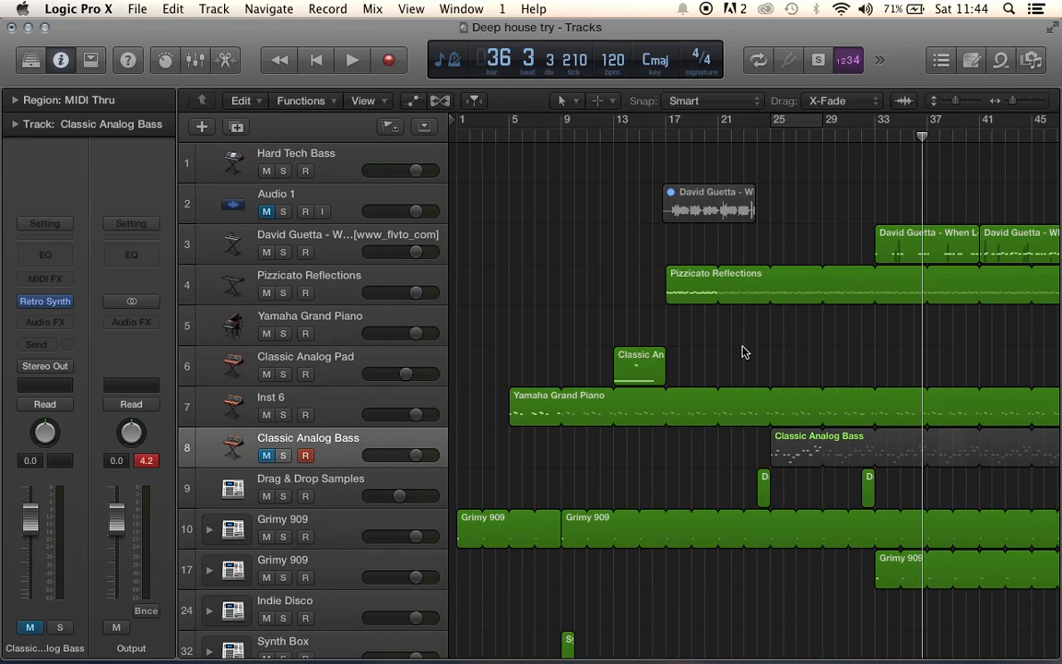